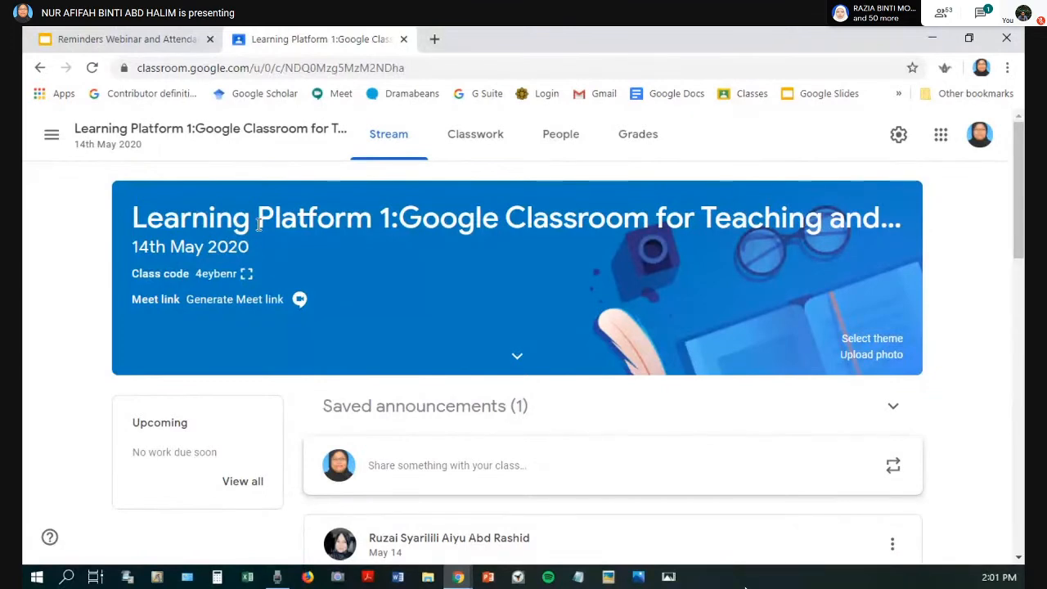
# Step: Show the enlarged class code of the Learning Platform 1 class, close it and go back to the overview of all classes
pyautogui.click(249, 275)
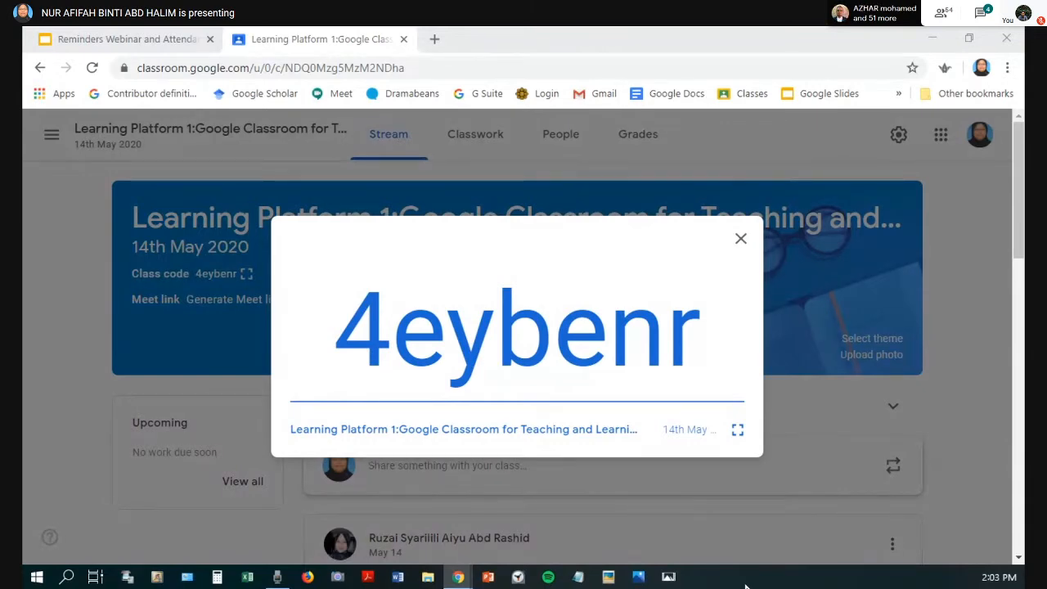
pyautogui.click(49, 146)
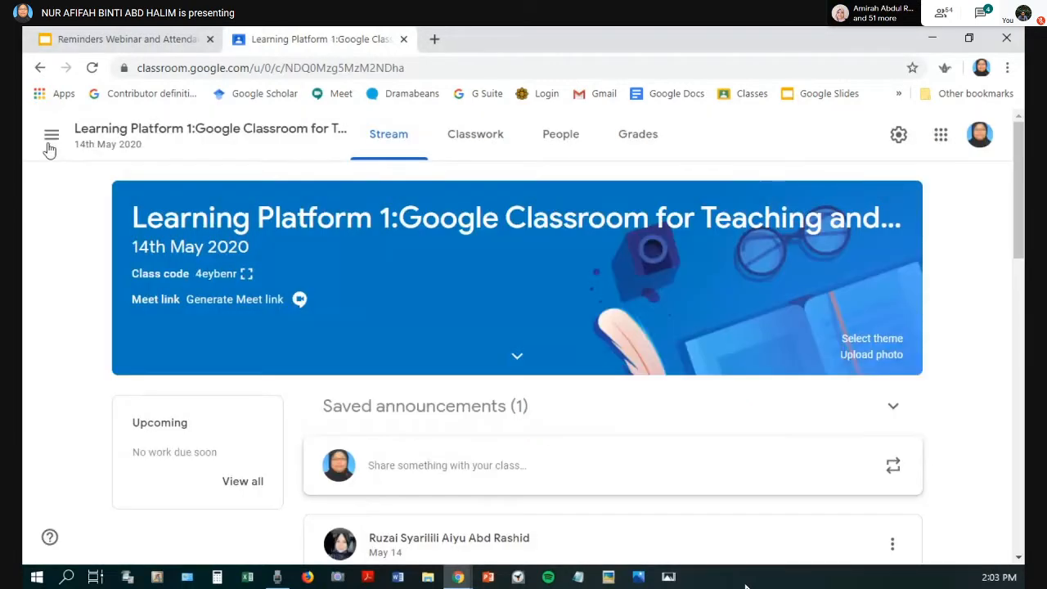
pyautogui.click(50, 149)
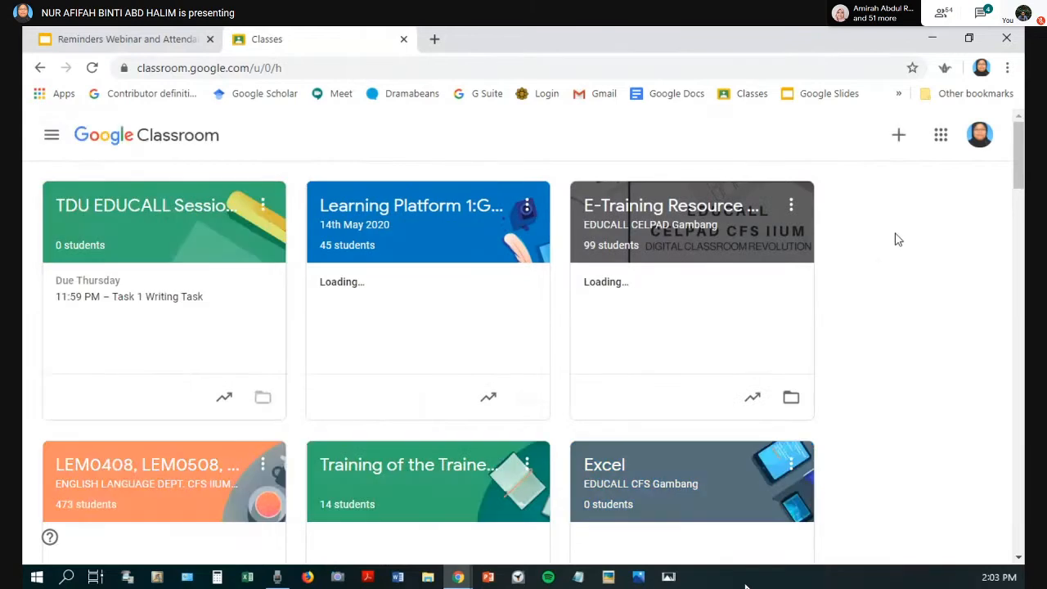
# Step: Bring up the Join class dialog to view its class code field, and cancel it without joining a class
pyautogui.click(900, 137)
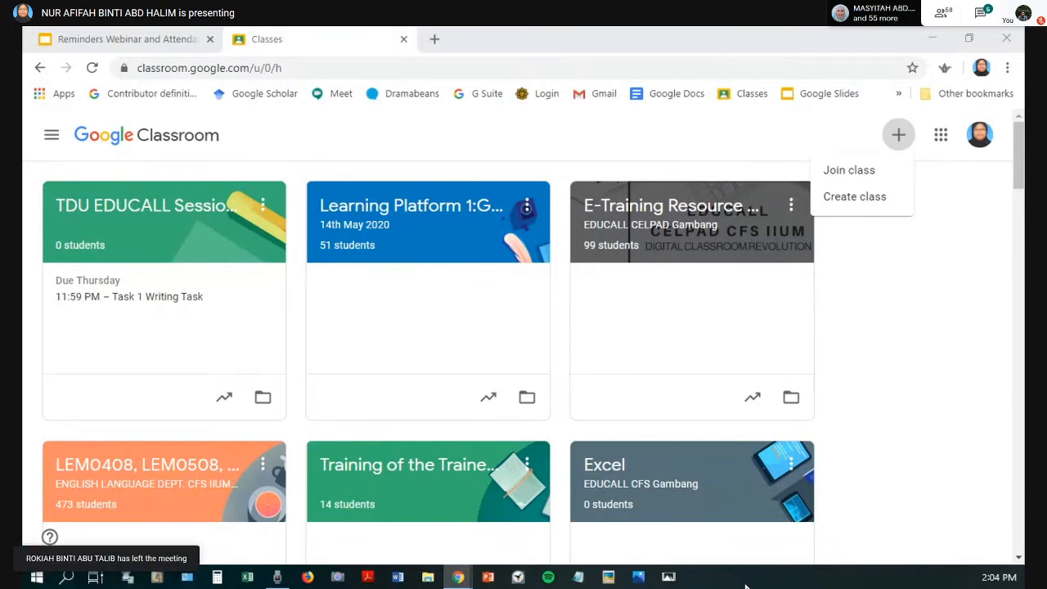
pyautogui.click(849, 171)
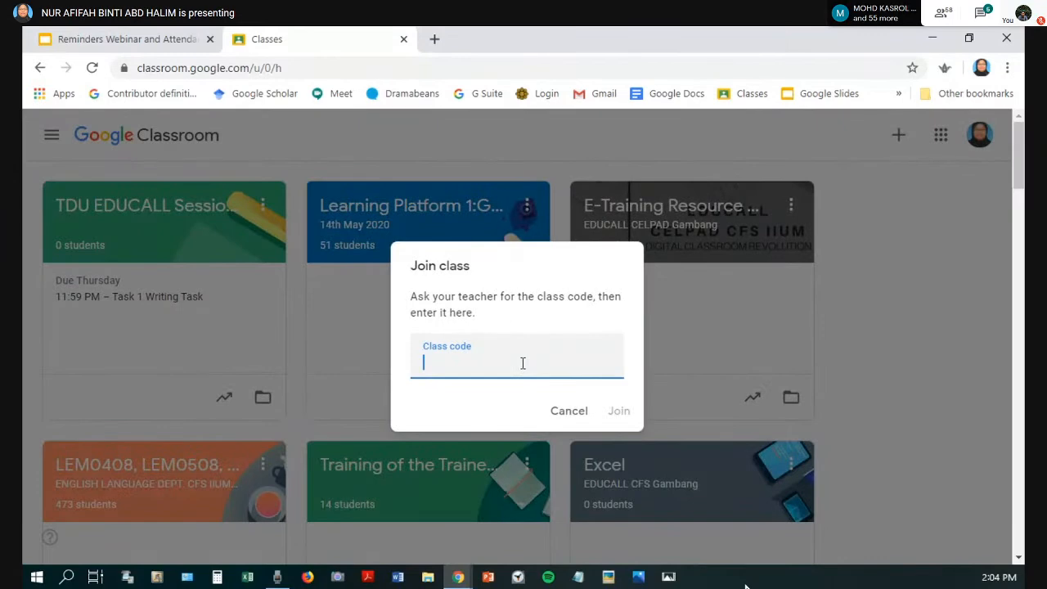
pyautogui.click(569, 413)
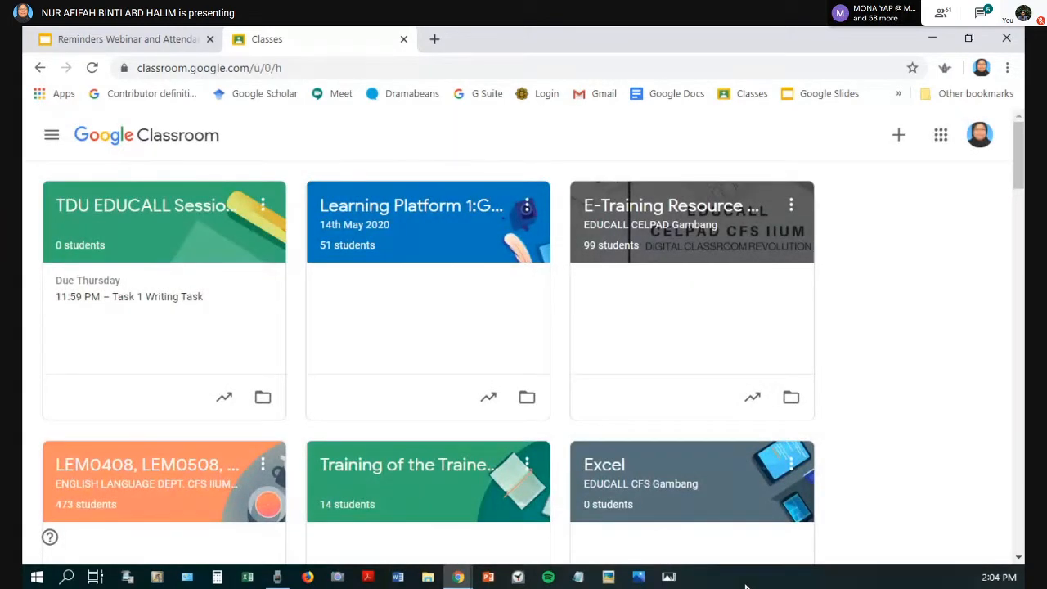
pyautogui.click(746, 585)
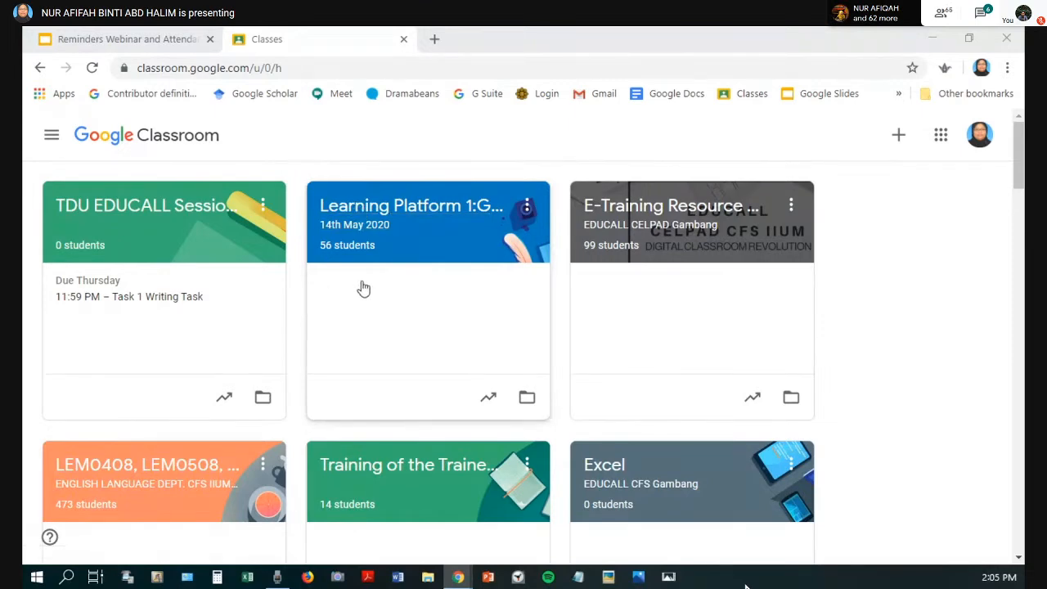
# Step: Open the Learning Platform 1 class, examine its full list of enrolled students and return to the class stream
pyautogui.click(391, 208)
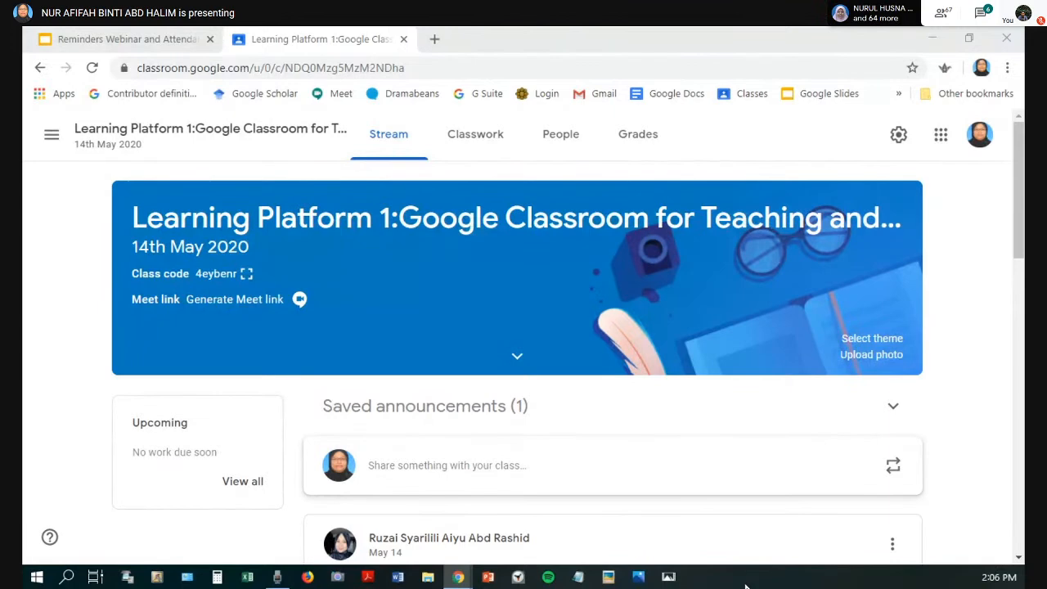
pyautogui.click(567, 144)
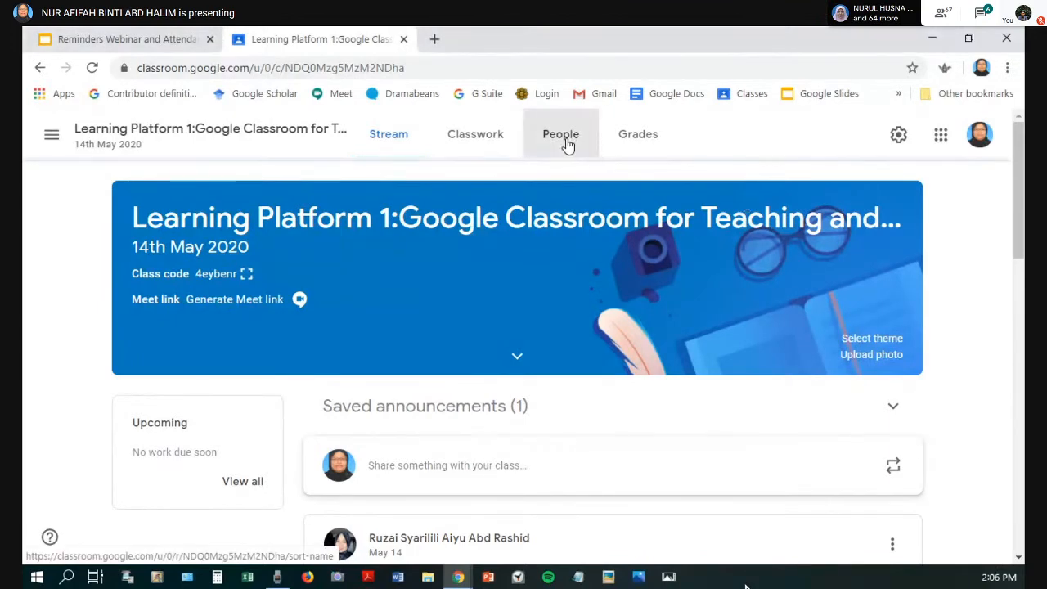
pyautogui.scroll(-5, 523, 243)
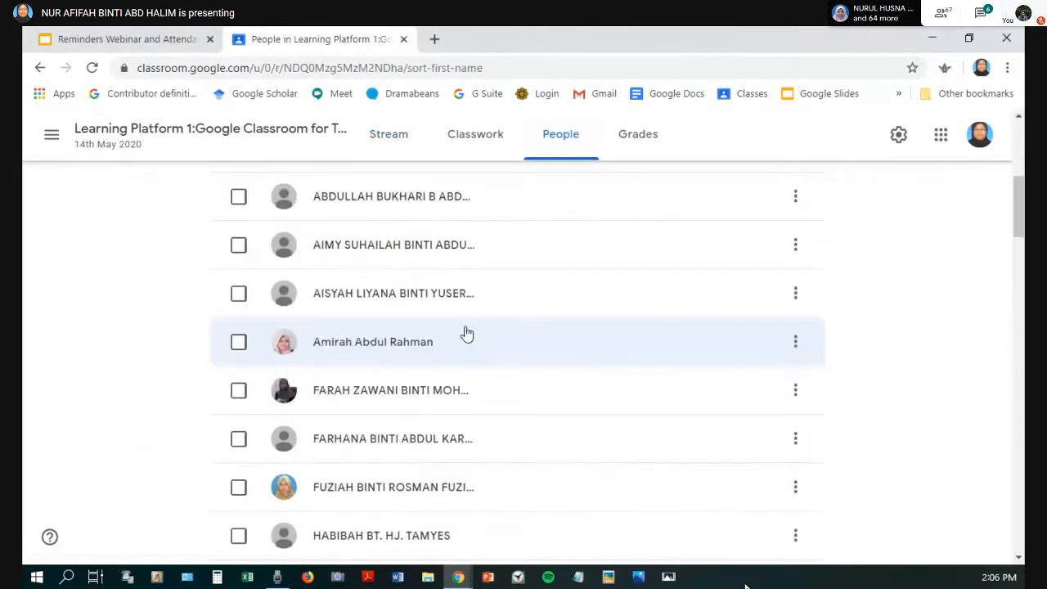
pyautogui.scroll(1, 494, 330)
pyautogui.scroll(-2, 497, 330)
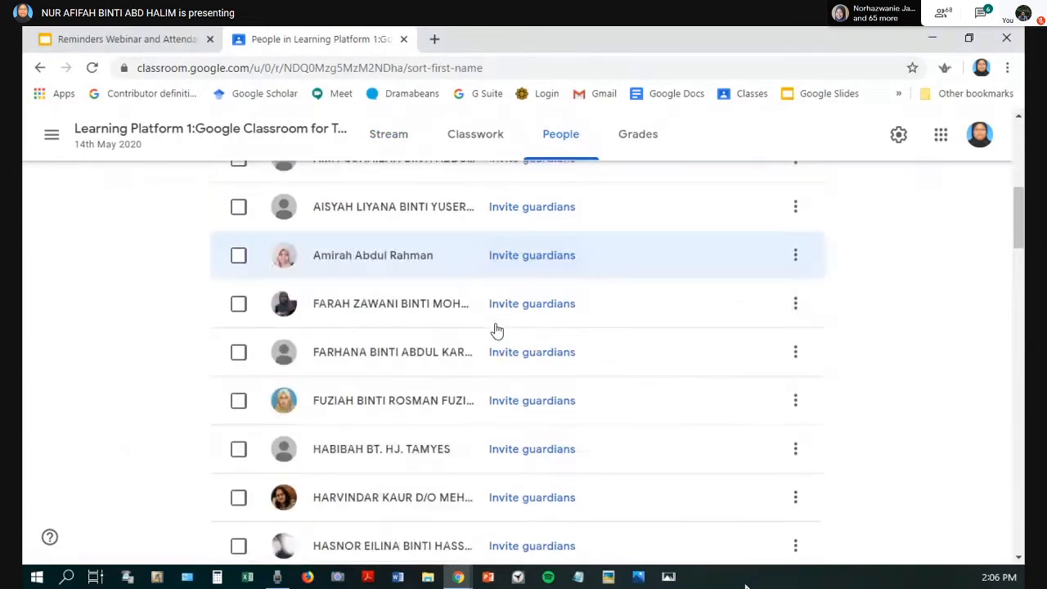
pyautogui.scroll(-15, 496, 329)
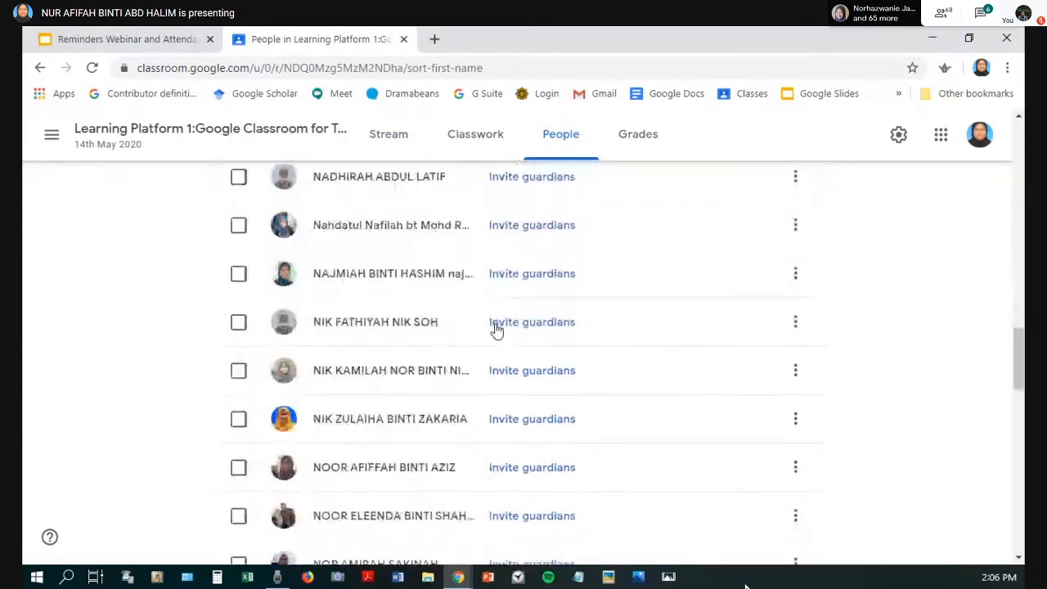
pyautogui.scroll(-11, 497, 330)
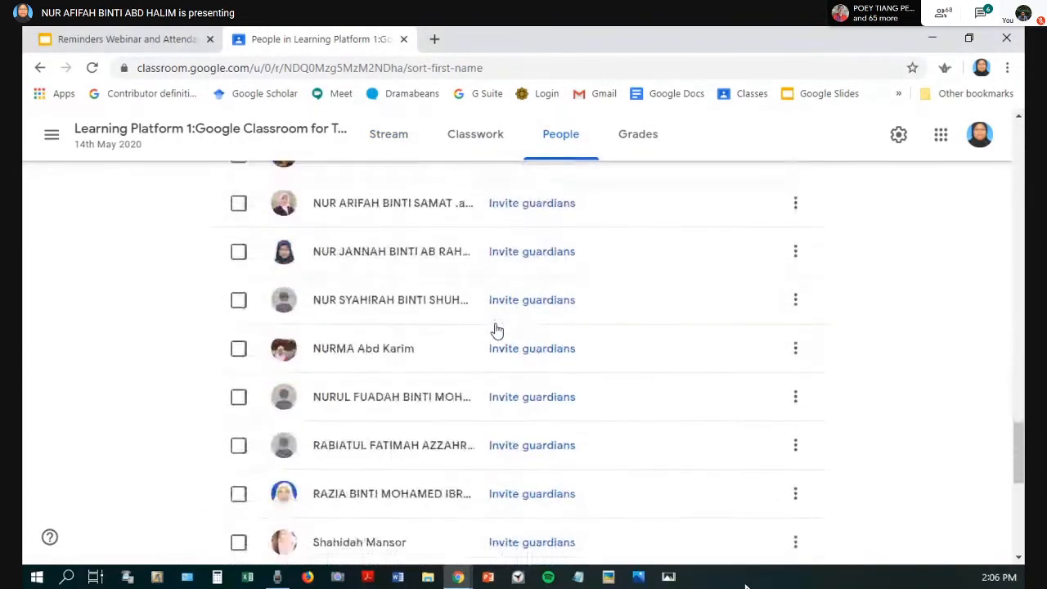
pyautogui.scroll(-3, 496, 330)
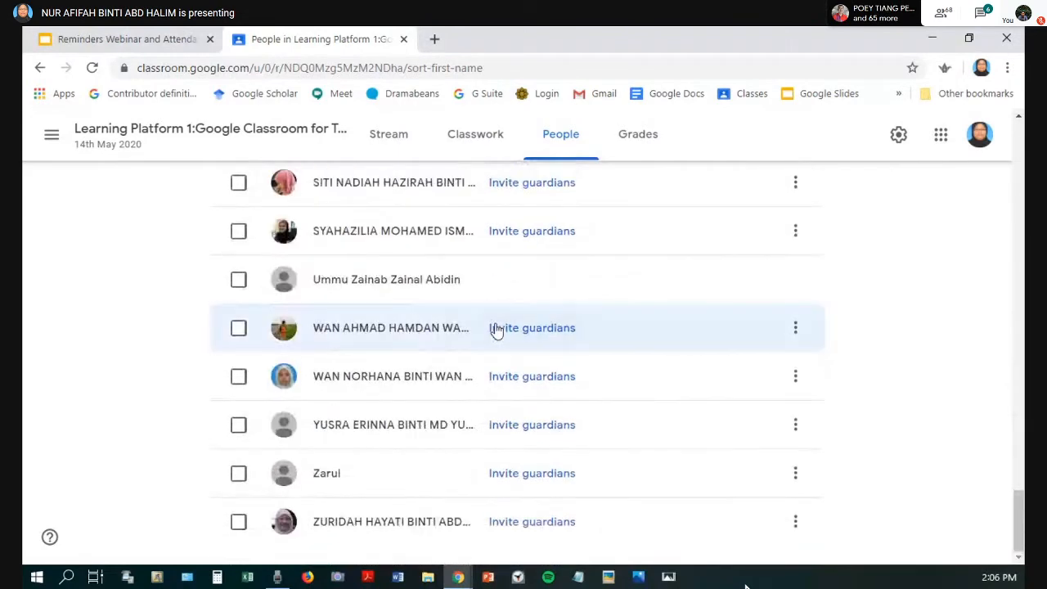
pyautogui.click(404, 138)
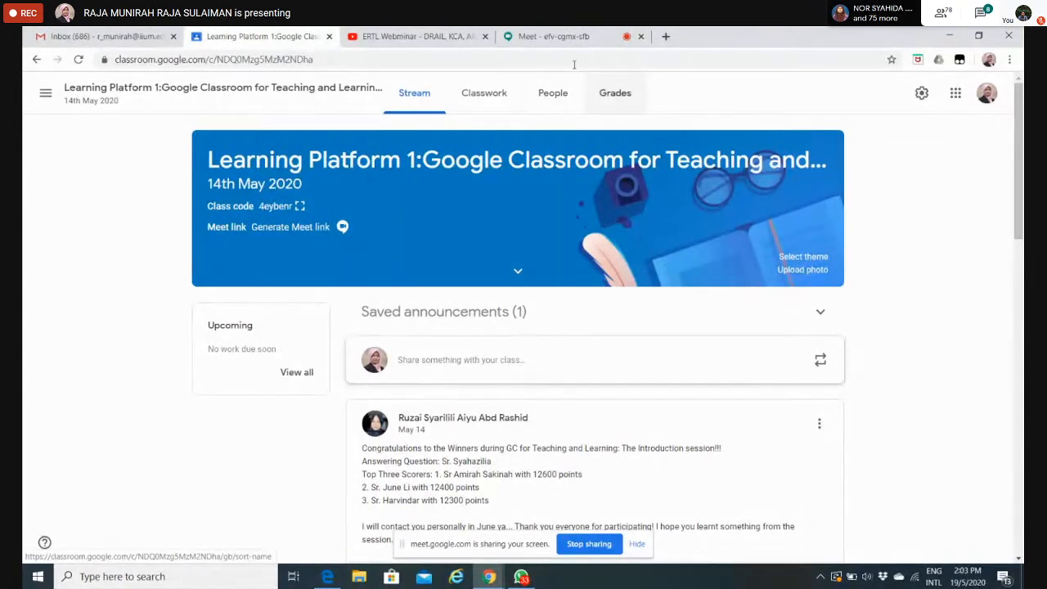
# Step: Review the teachers and students listed on the class's People page
pyautogui.click(542, 92)
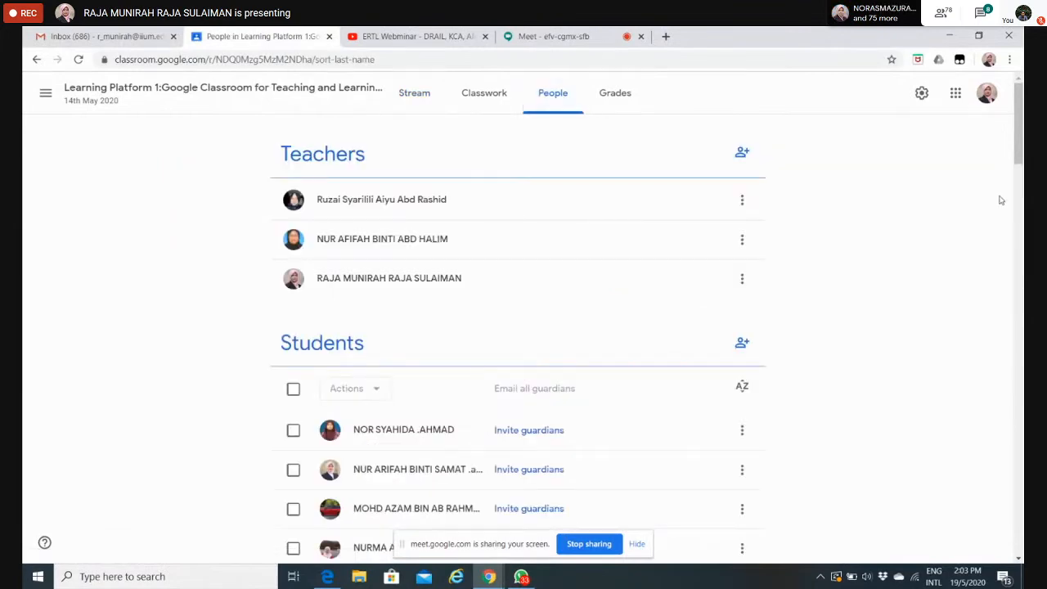
pyautogui.moveTo(1018, 127); pyautogui.dragTo(1020, 156)
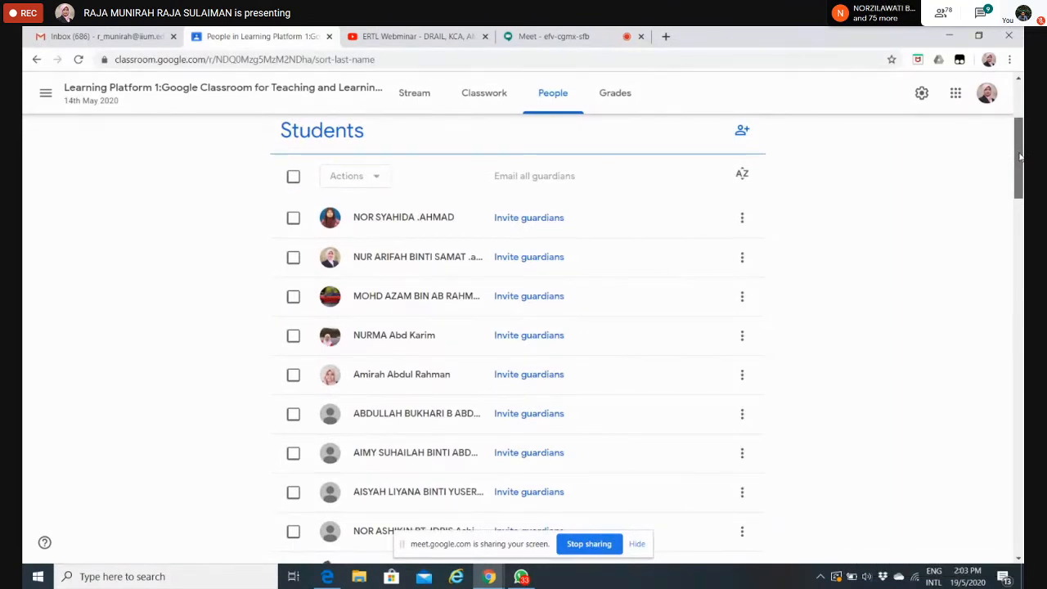
pyautogui.moveTo(1020, 156); pyautogui.dragTo(1021, 198)
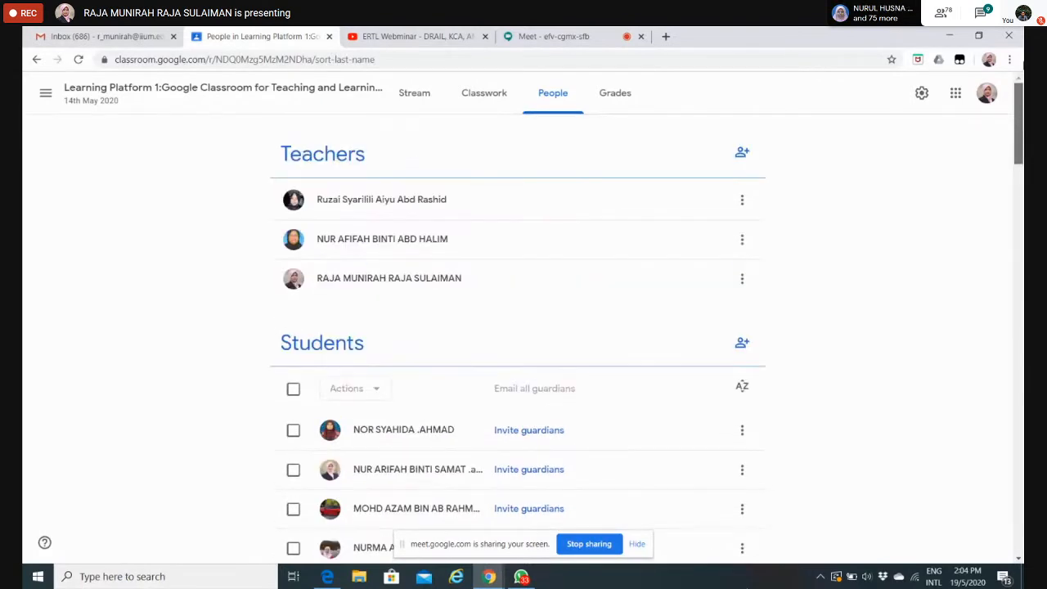
# Step: Open the class's Classwork page and examine the types of classwork items that can be created
pyautogui.click(474, 102)
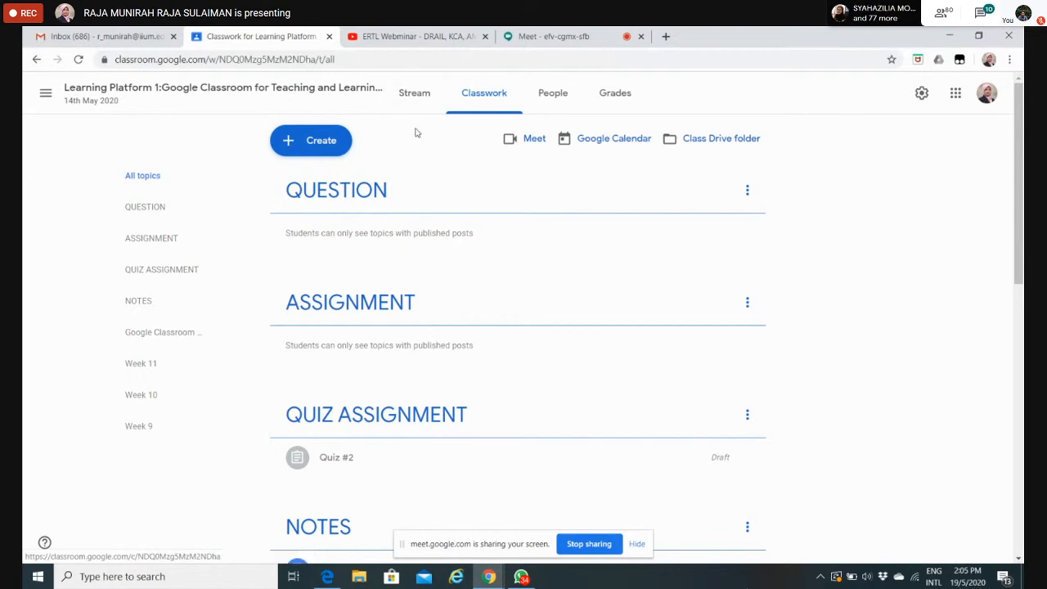
pyautogui.click(315, 145)
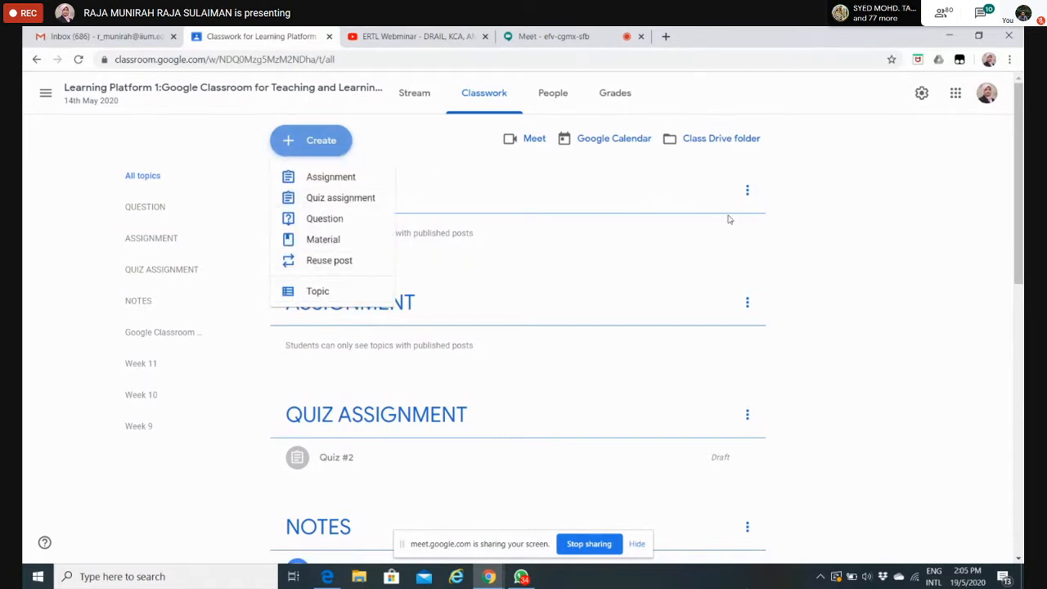
pyautogui.click(863, 196)
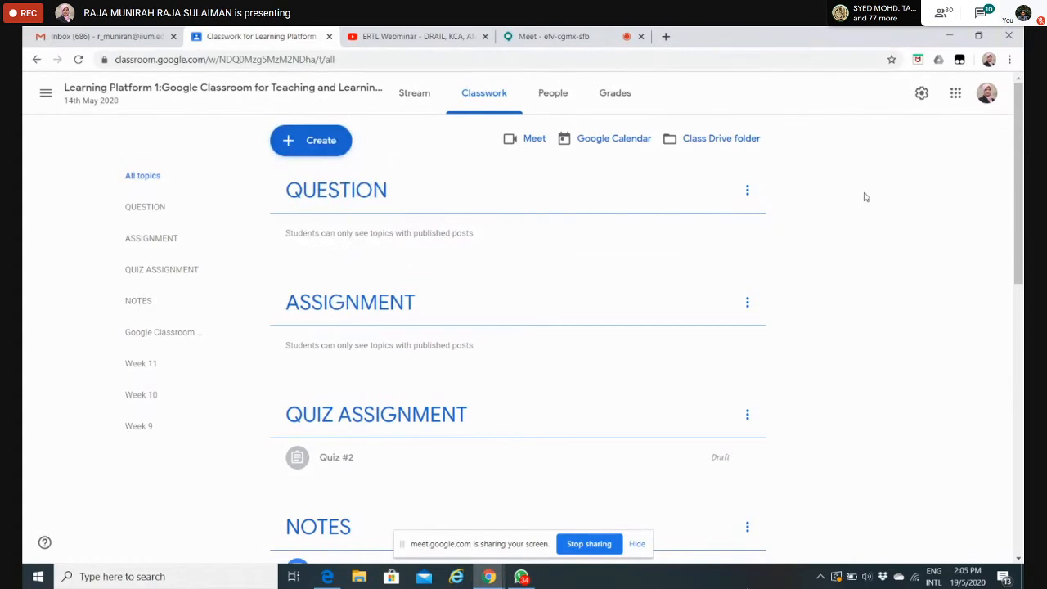
pyautogui.click(310, 146)
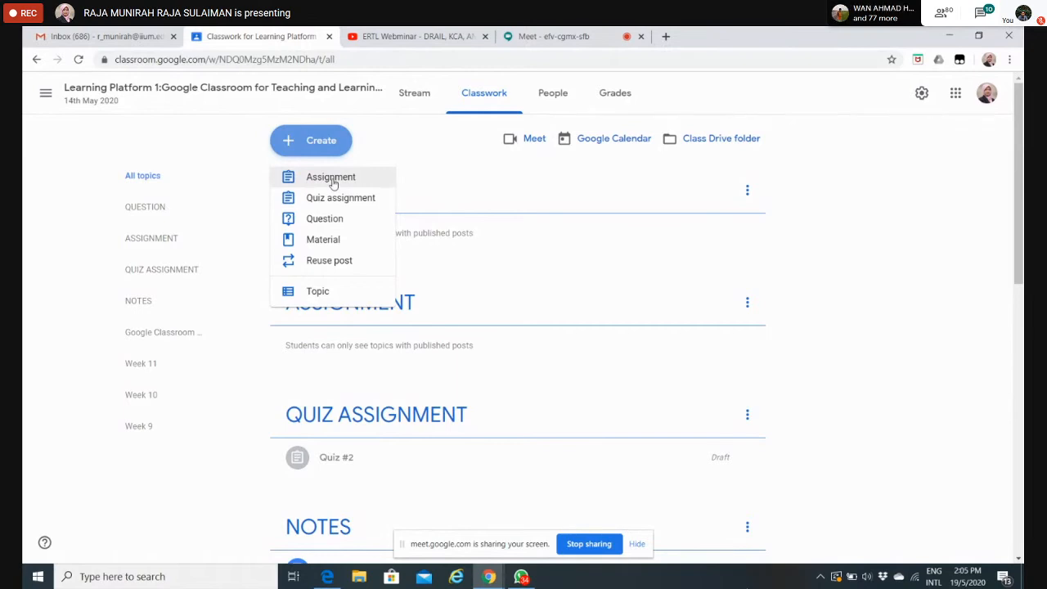
pyautogui.click(893, 195)
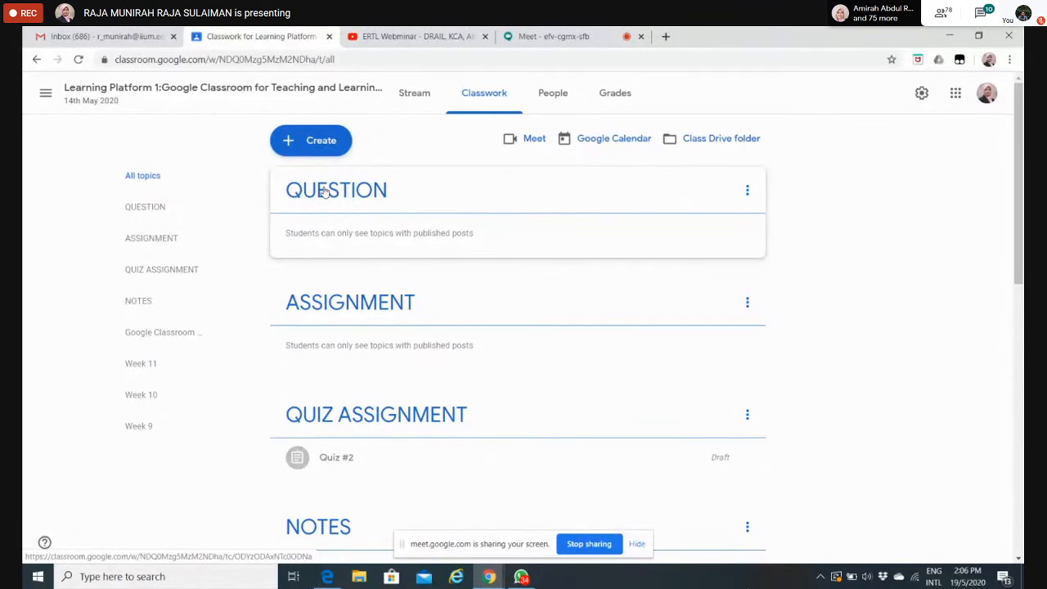
pyautogui.click(312, 139)
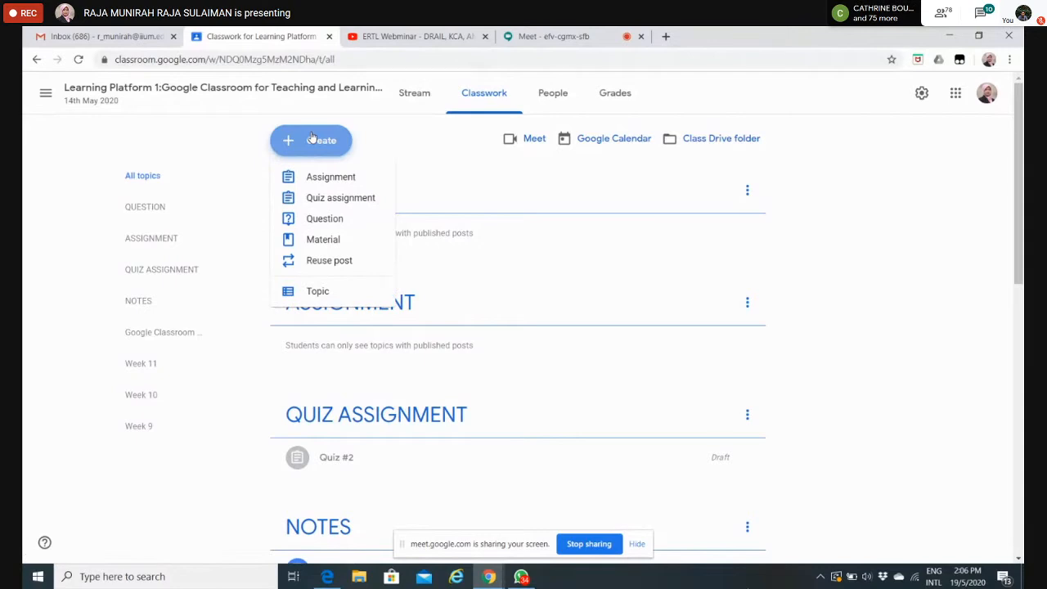
pyautogui.click(839, 198)
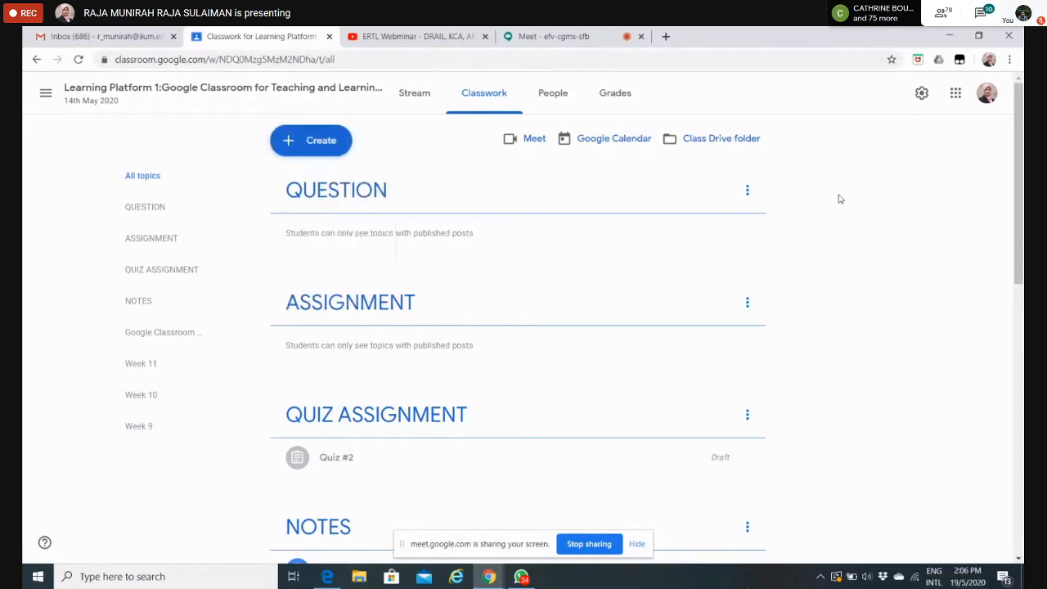
# Step: Create a new classwork question reading "What does the COVID-19 stand for?"
pyautogui.click(324, 133)
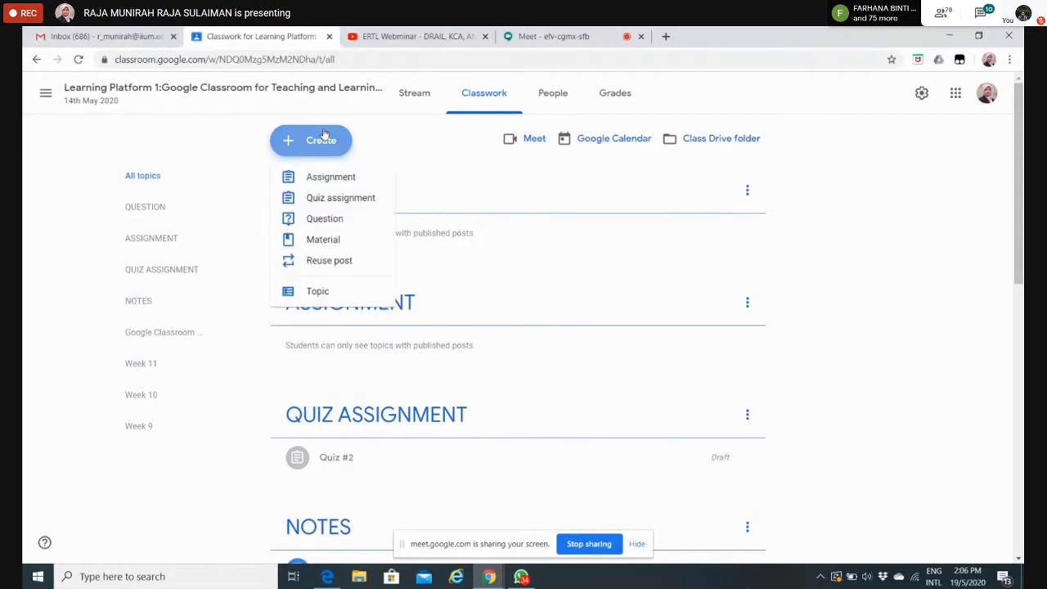
pyautogui.click(332, 219)
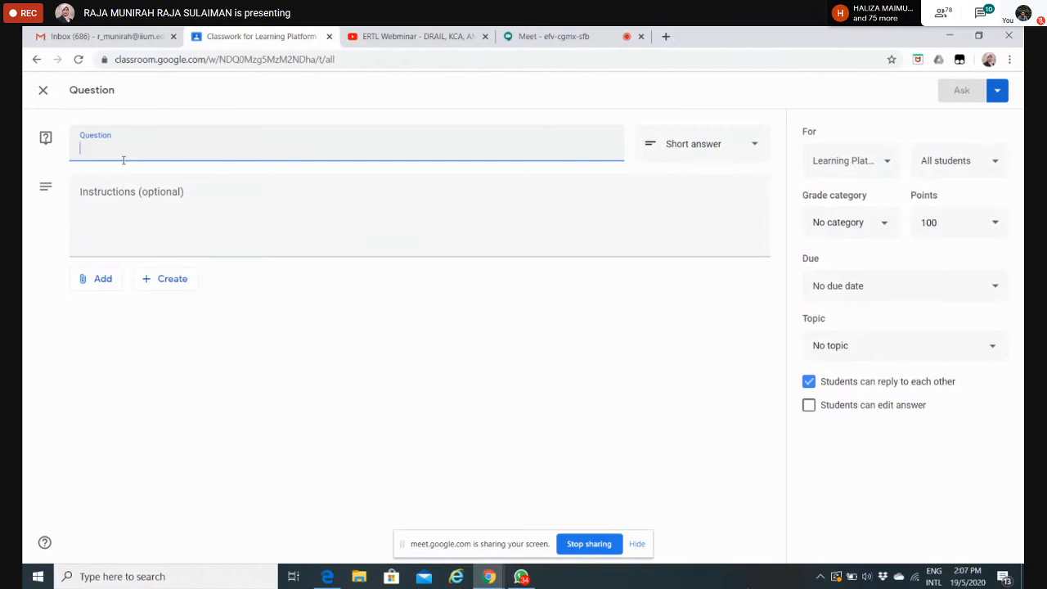
pyautogui.write('What')
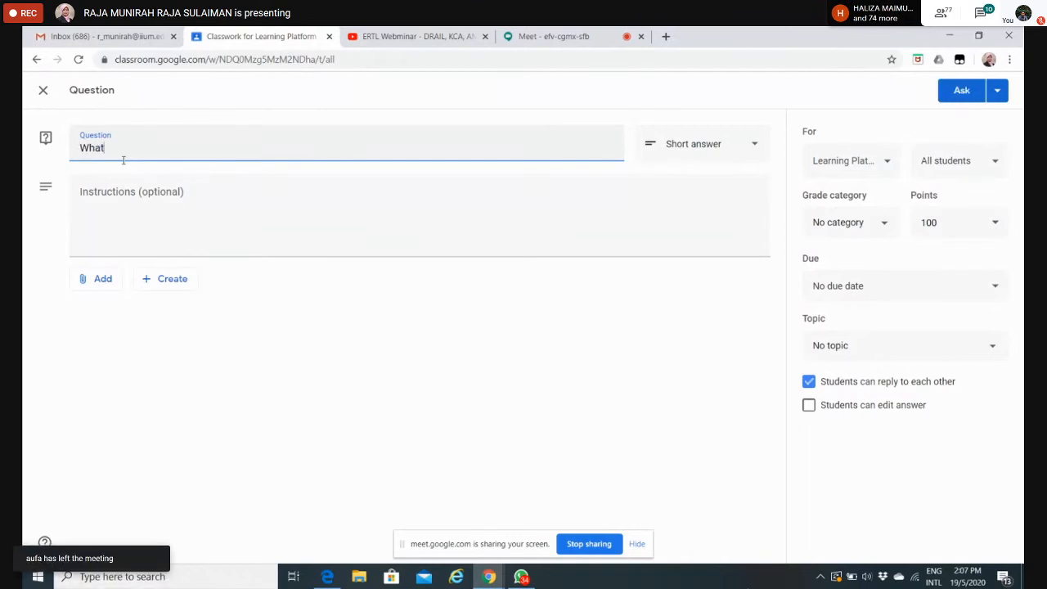
pyautogui.write(' does the COVID-')
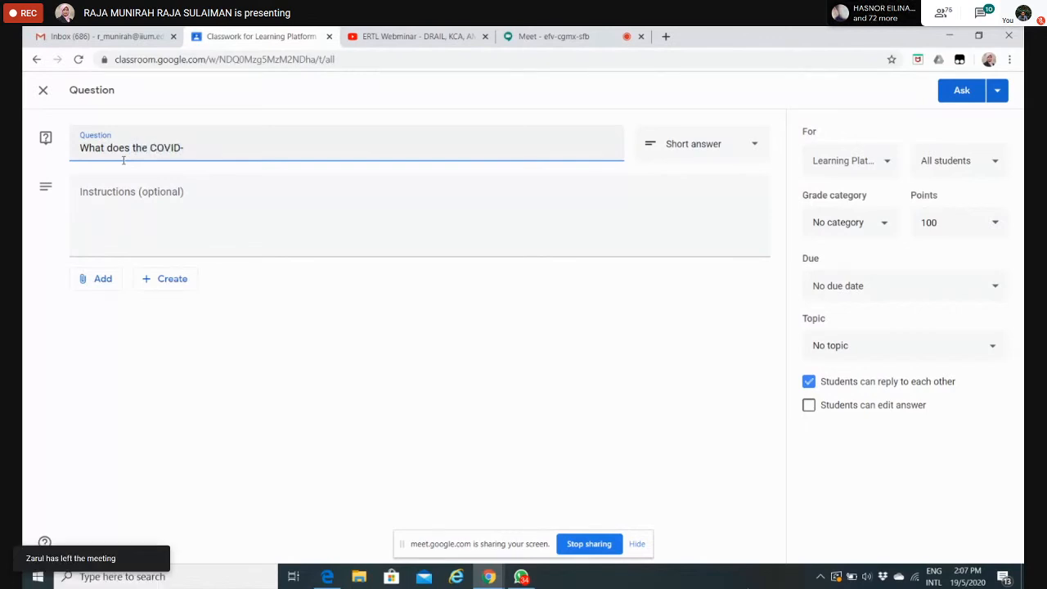
pyautogui.write('!9 stand')
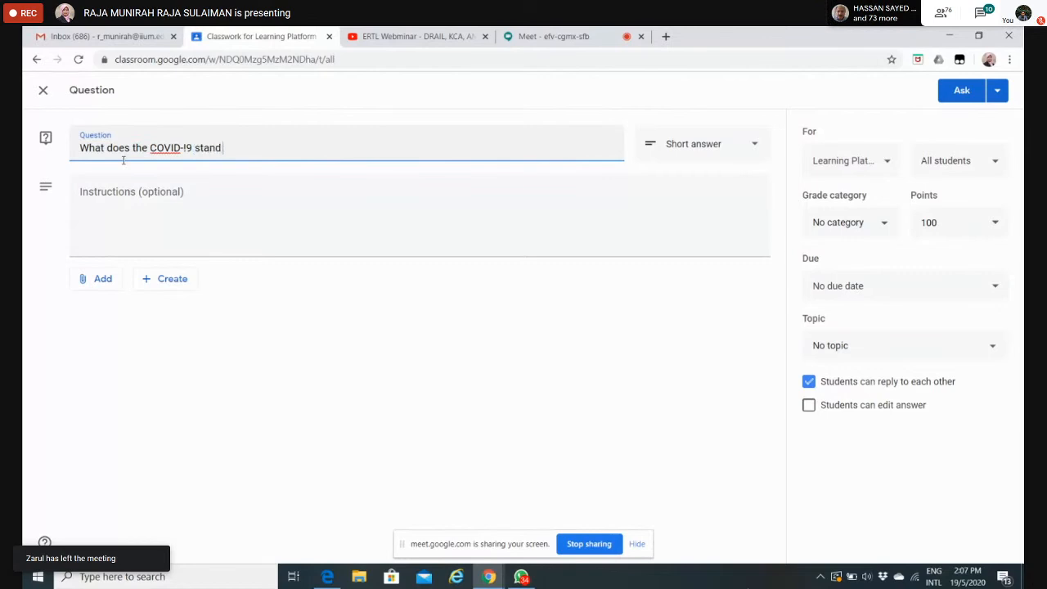
pyautogui.write(' for?')
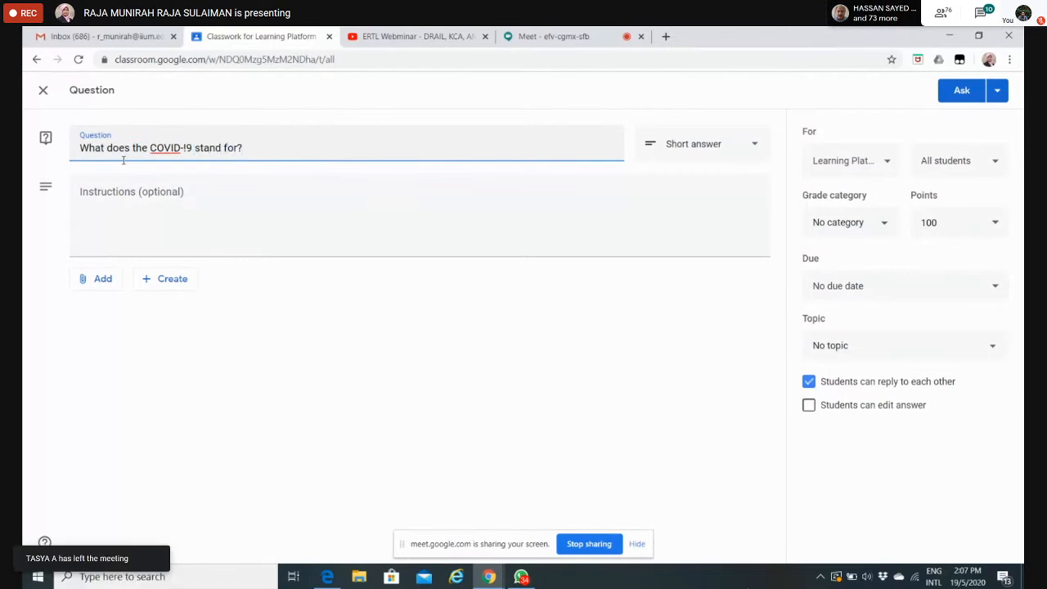
pyautogui.click(186, 148)
pyautogui.press('BackSpace')
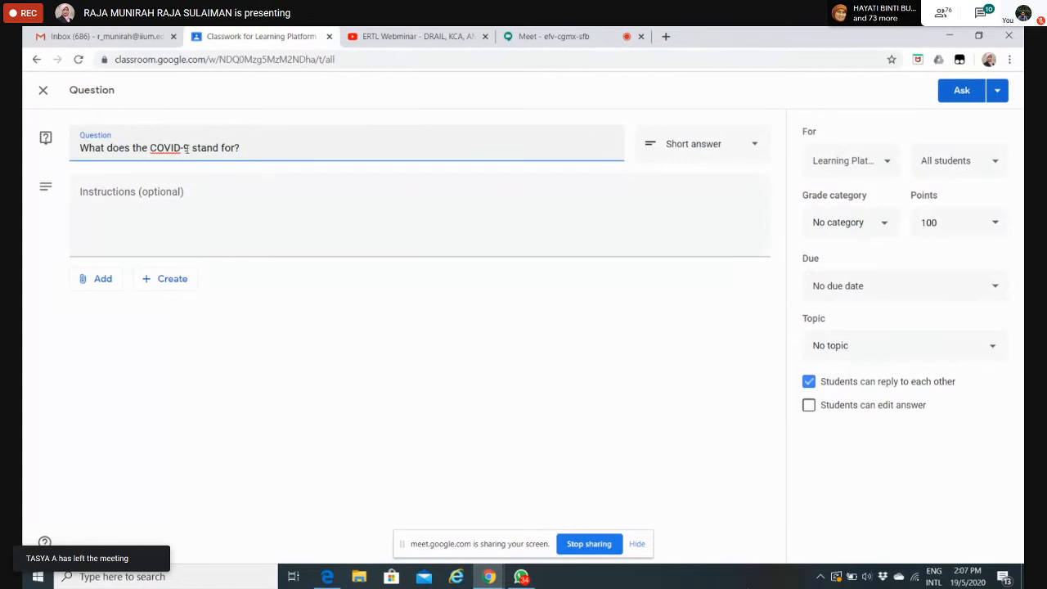
pyautogui.write('1')
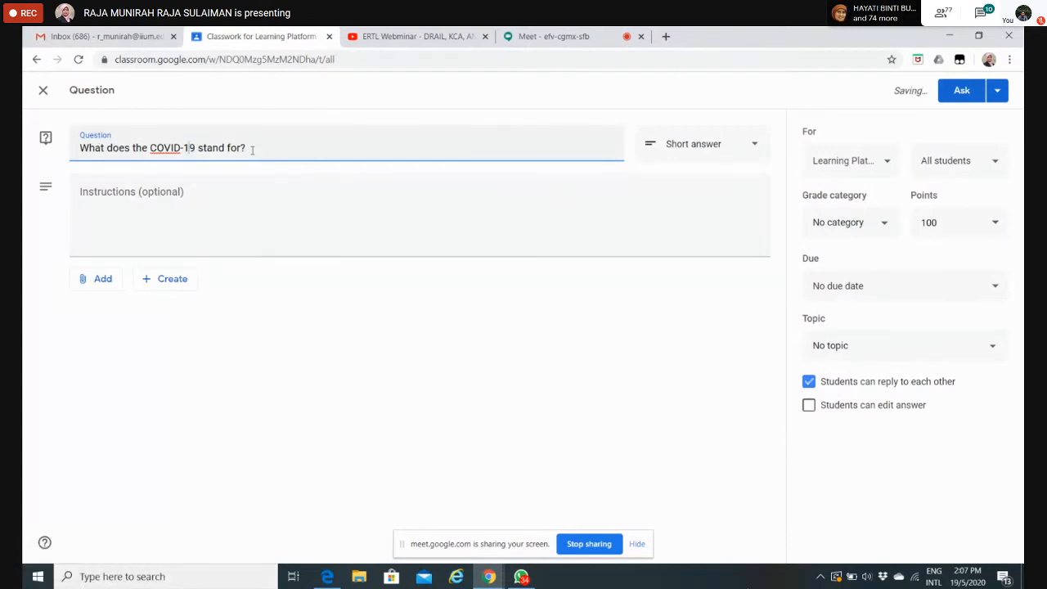
# Step: Examine the question's instructions field, answer types and attachment sources, keeping the Short answer type
pyautogui.click(109, 196)
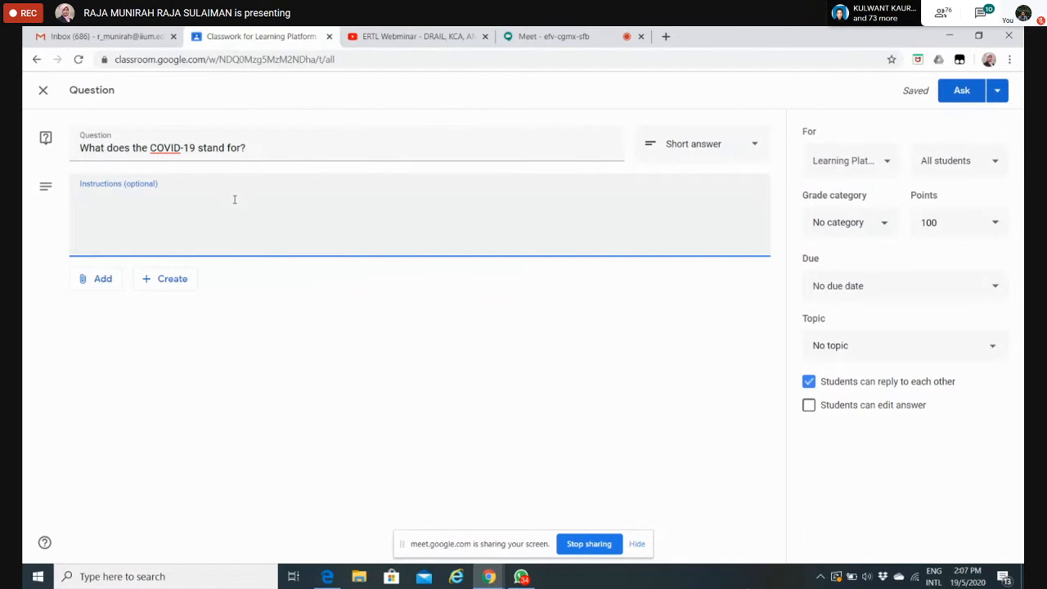
pyautogui.click(753, 142)
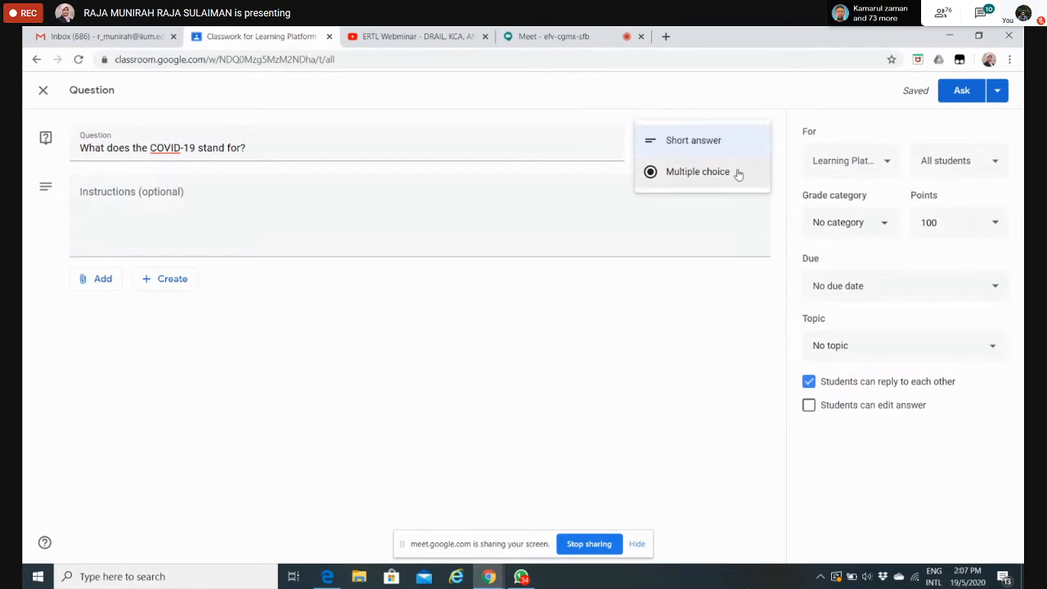
pyautogui.click(725, 196)
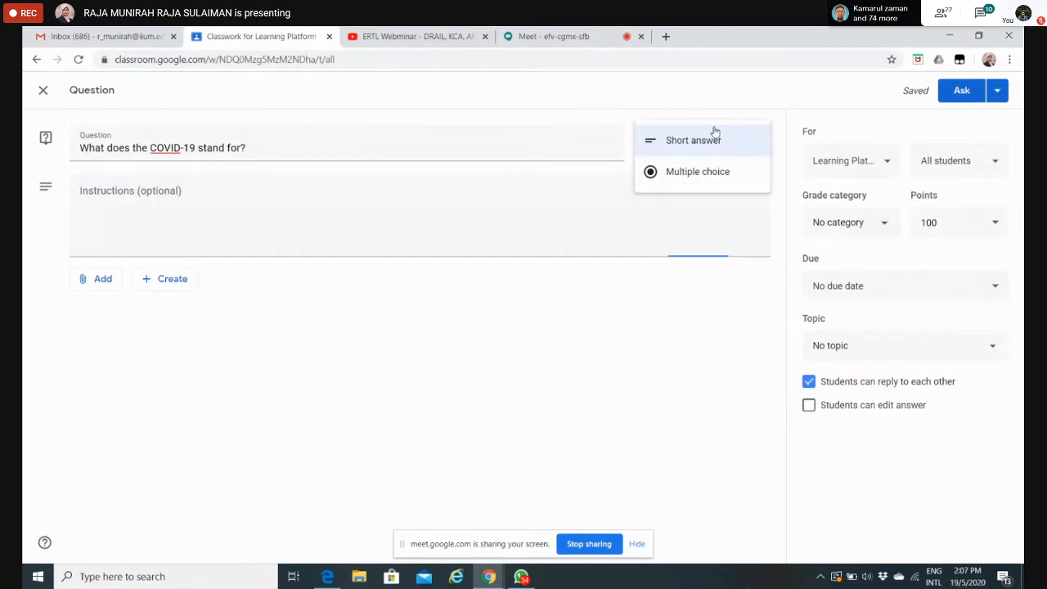
pyautogui.click(716, 137)
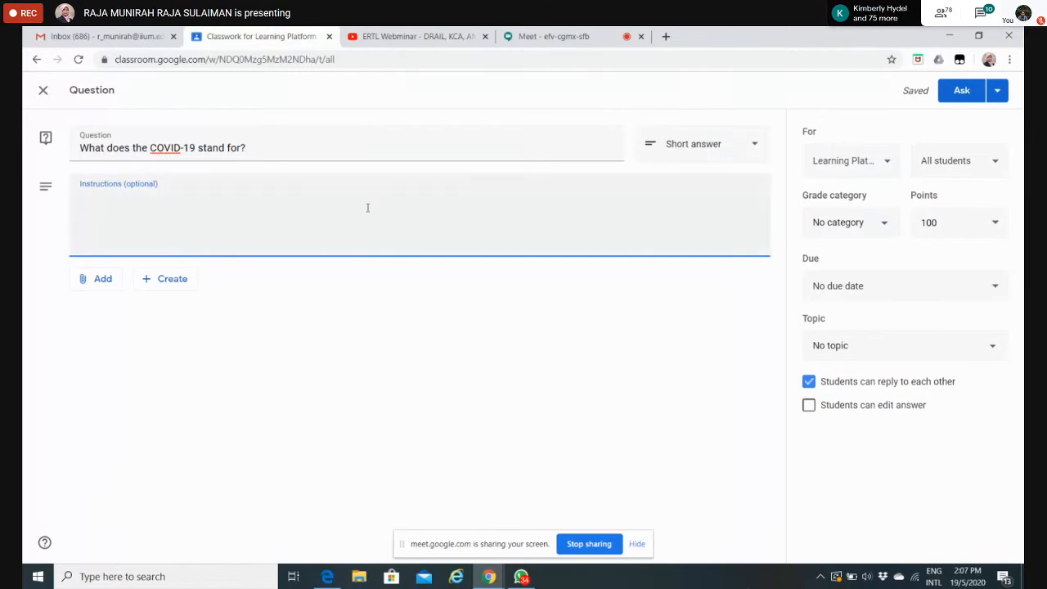
pyautogui.click(97, 280)
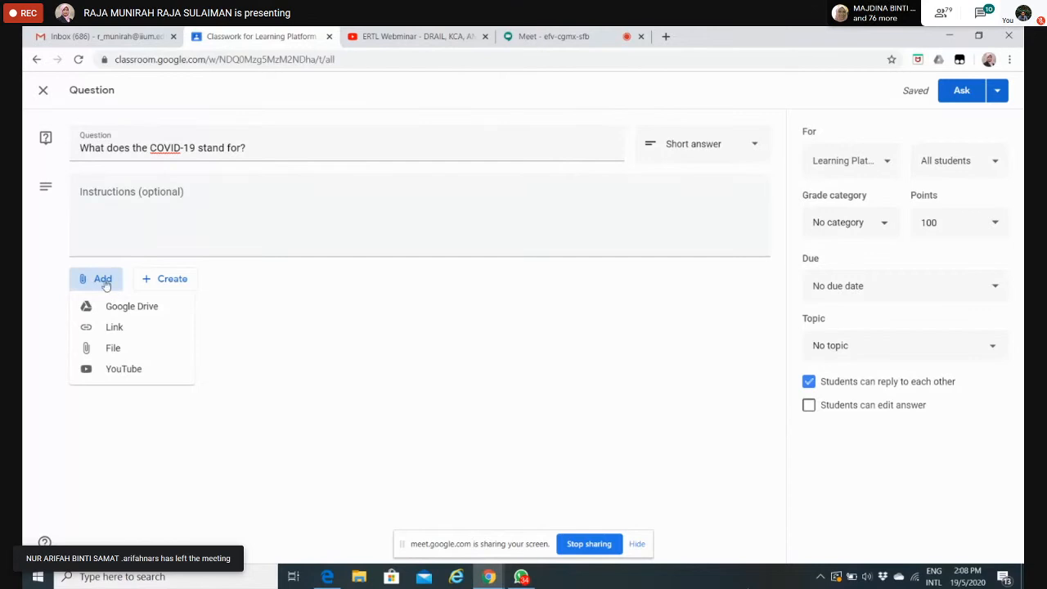
pyautogui.click(266, 322)
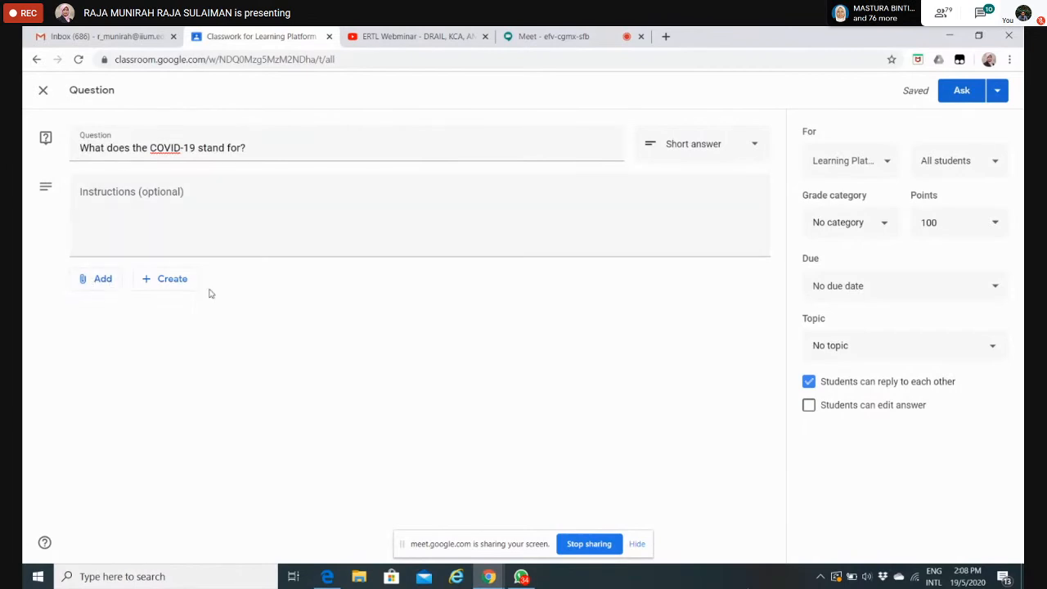
# Step: Try assigning the question to the LQ 2008 class as well, and review the list of students it can be assigned to
pyautogui.click(890, 165)
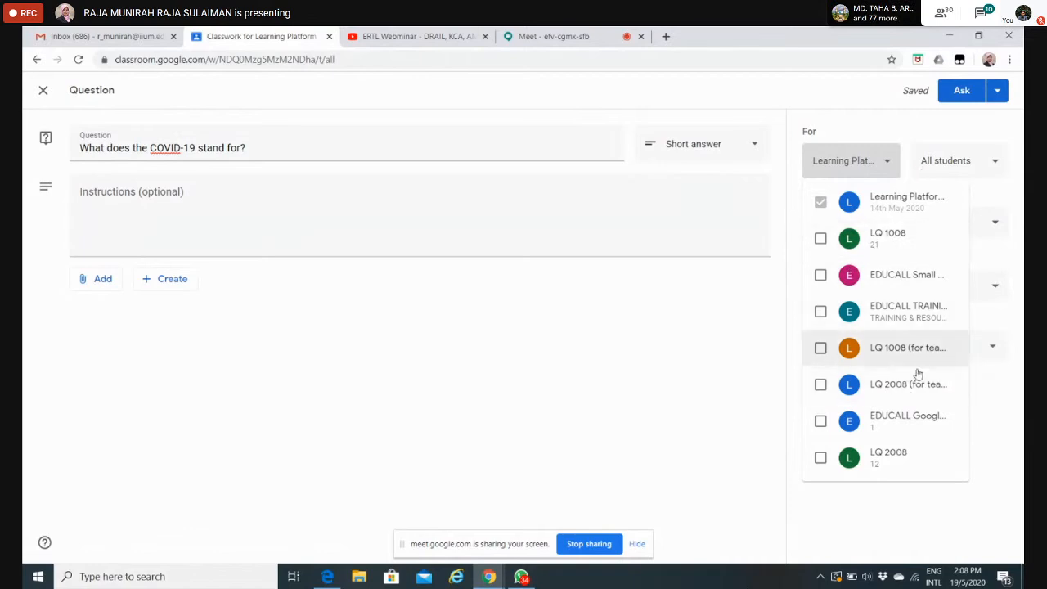
pyautogui.click(821, 459)
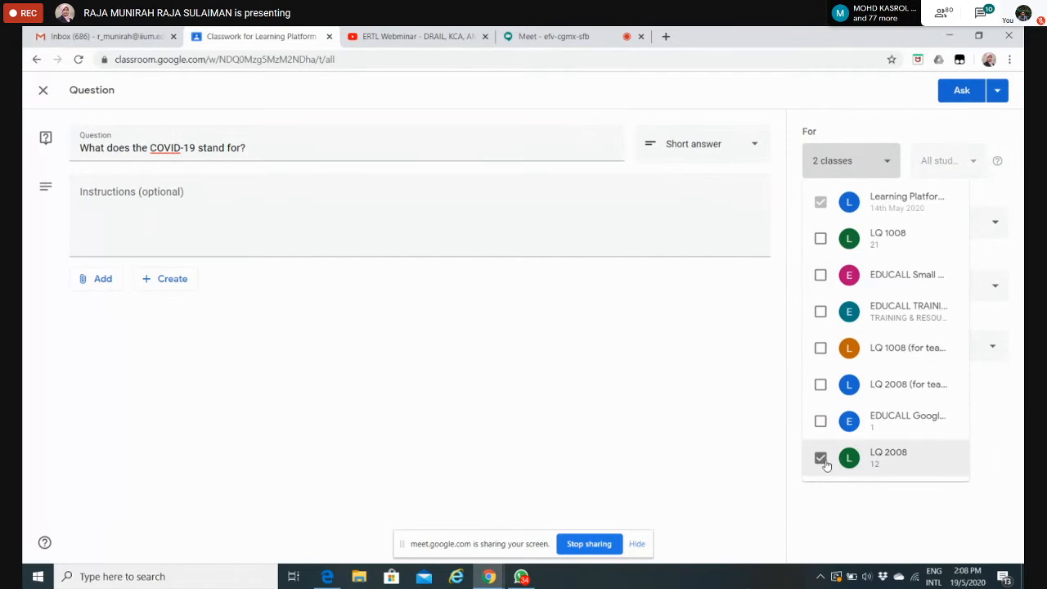
pyautogui.click(821, 458)
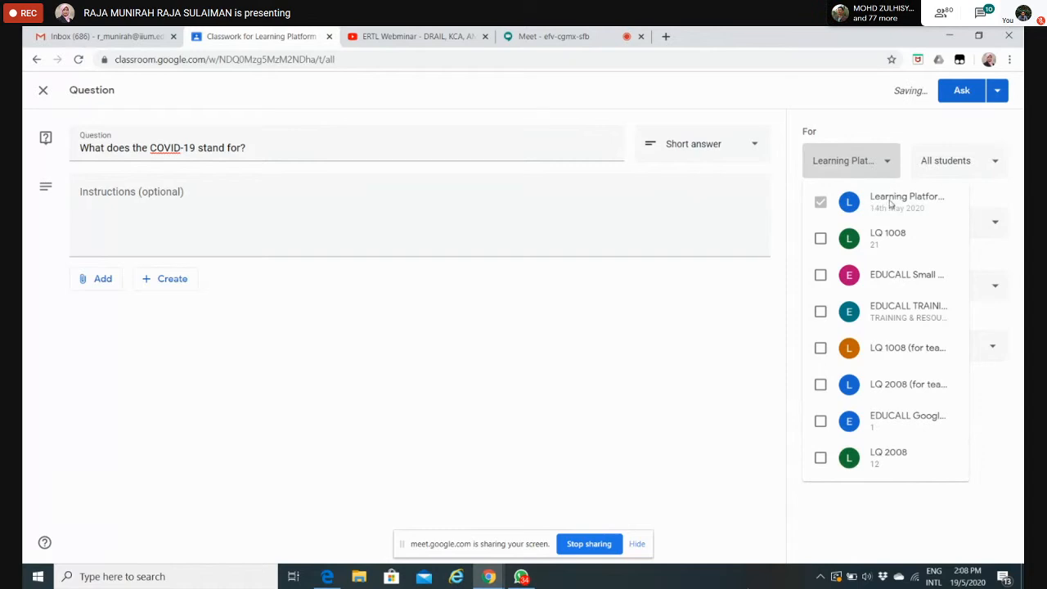
pyautogui.click(721, 342)
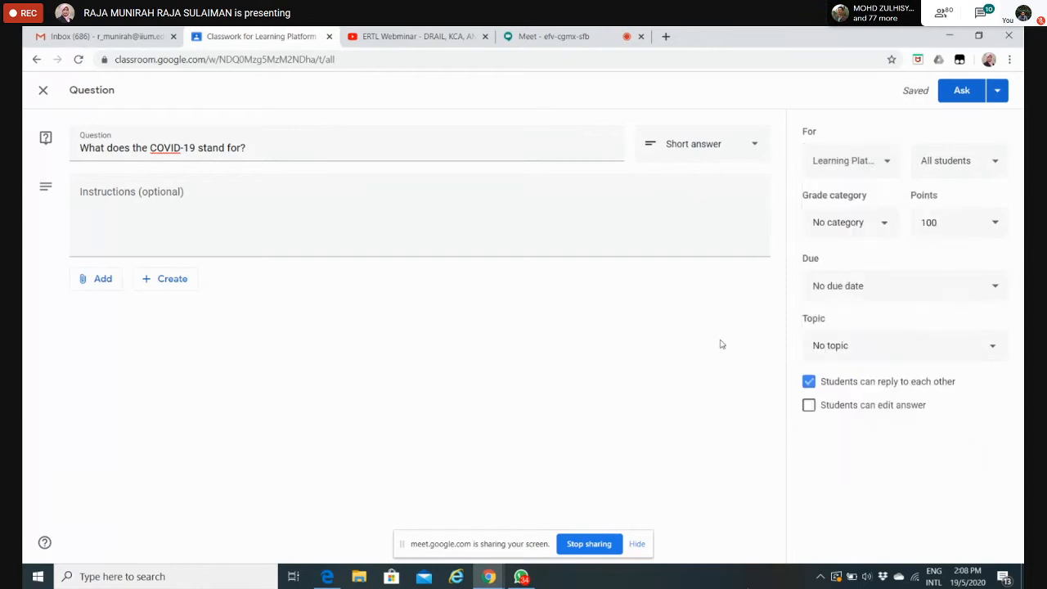
pyautogui.click(995, 160)
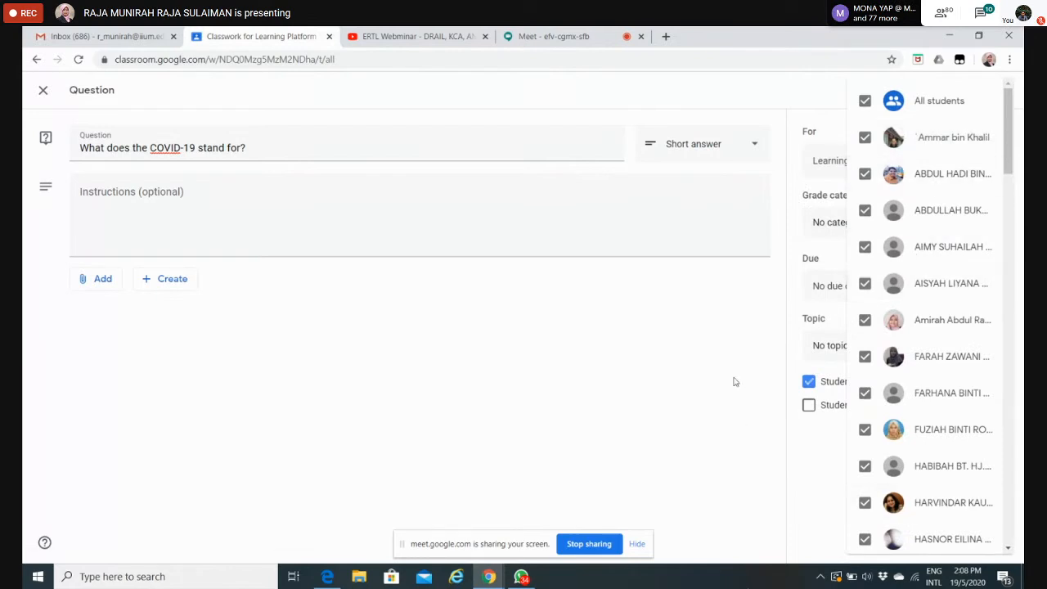
pyautogui.click(739, 351)
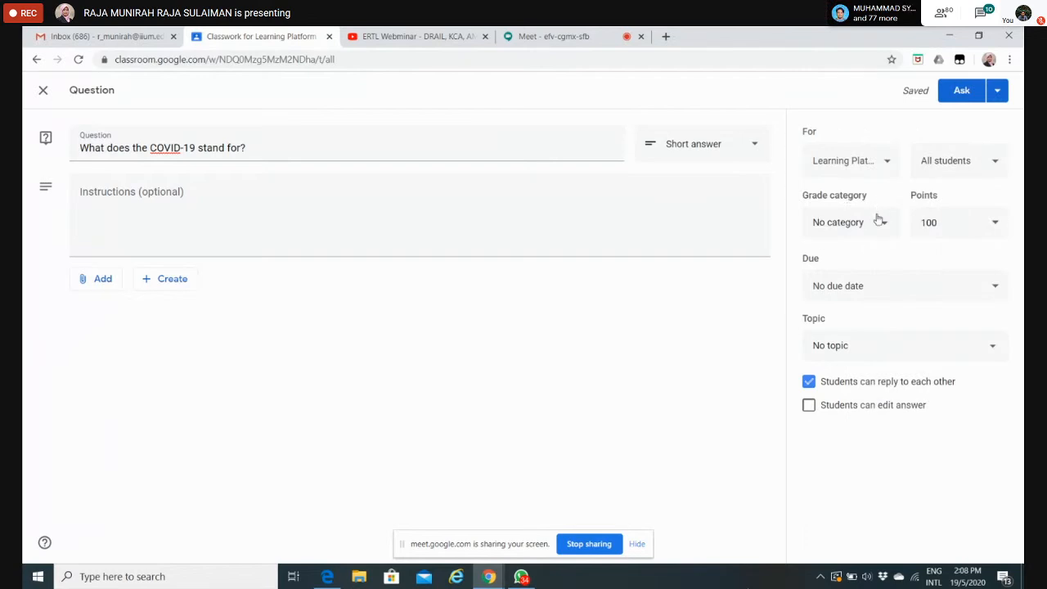
# Step: Set the question's points to 5
pyautogui.click(997, 224)
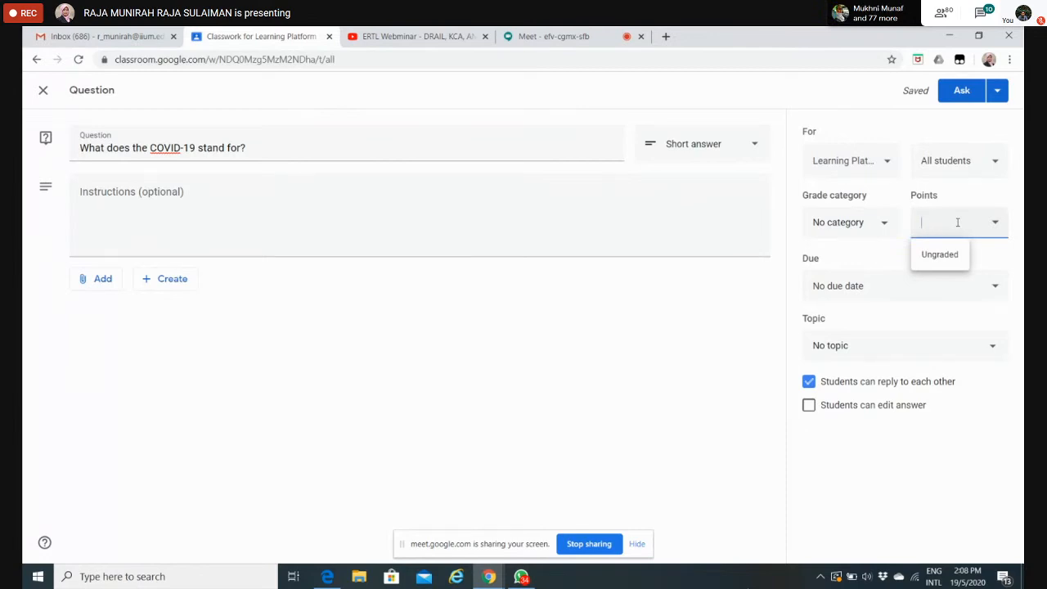
pyautogui.write('5')
pyautogui.click(678, 379)
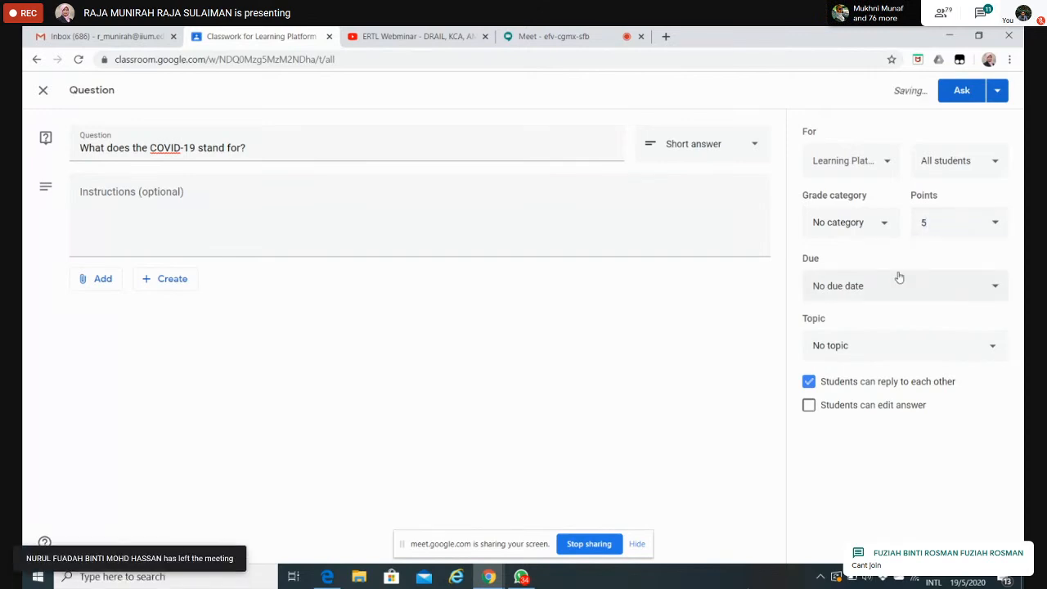
# Step: Set the question's due date to May 20, 2020 at 11:59 PM and file it under the QUESTION topic
pyautogui.click(992, 291)
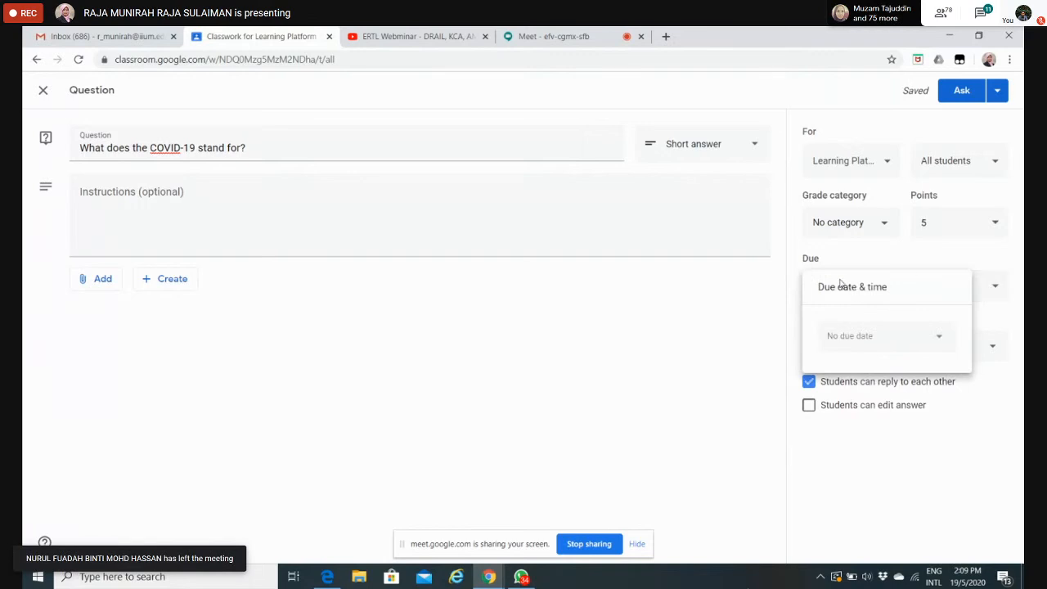
pyautogui.click(940, 336)
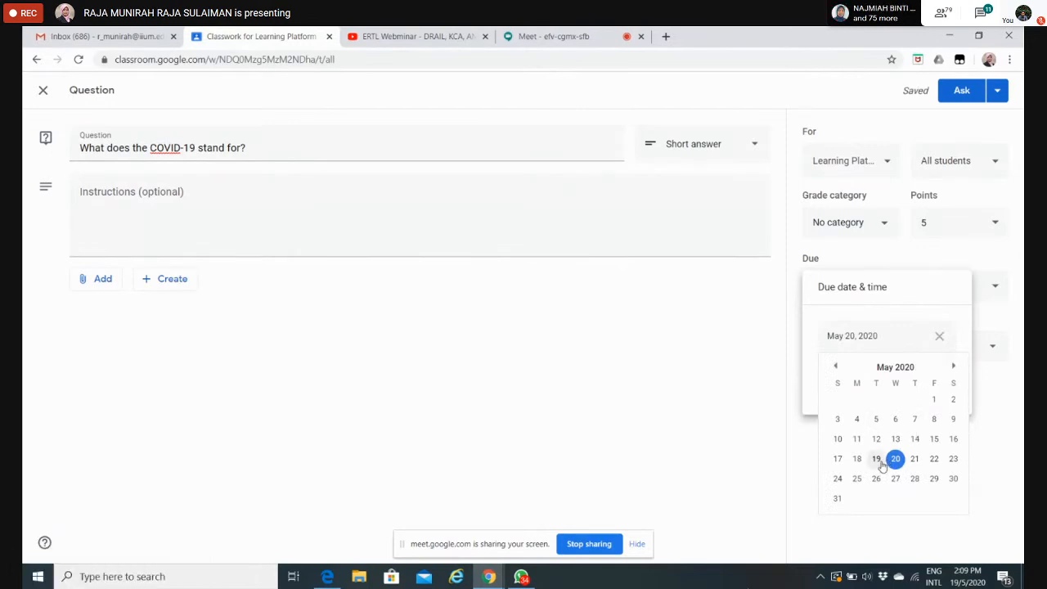
pyautogui.click(899, 462)
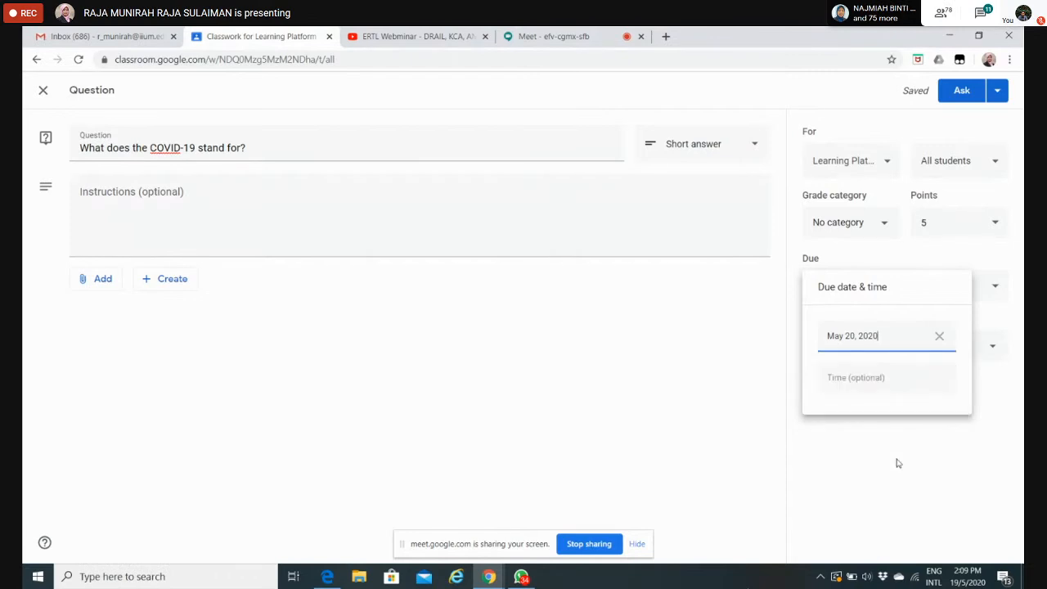
pyautogui.click(856, 382)
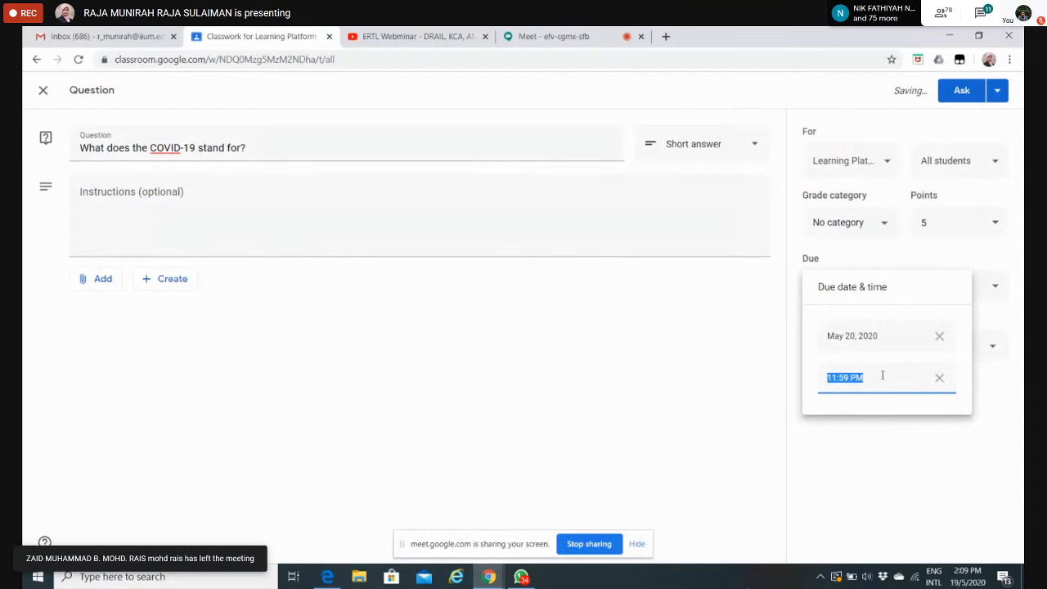
pyautogui.click(881, 374)
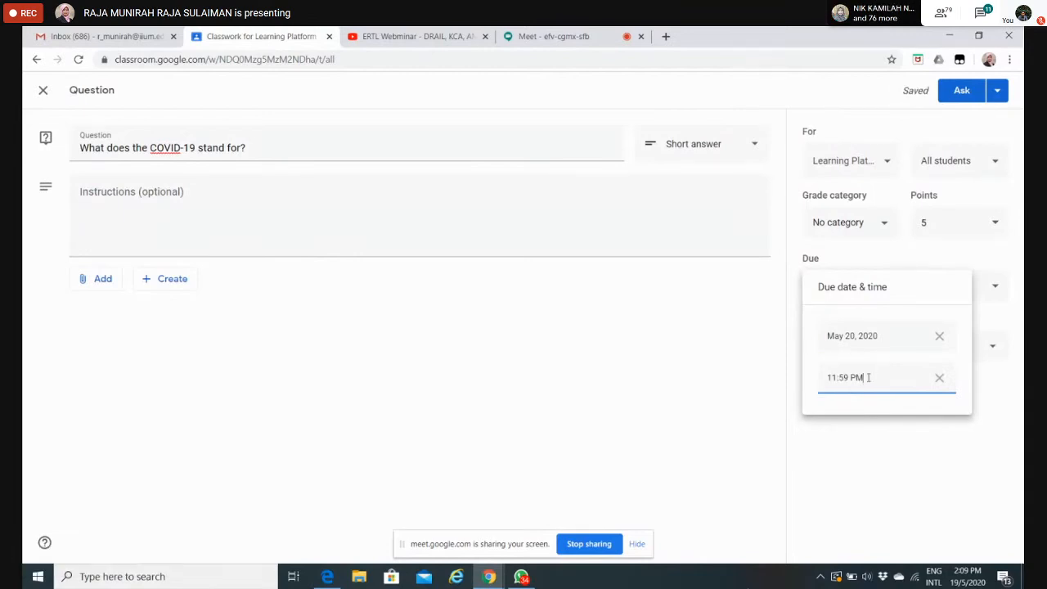
pyautogui.click(881, 459)
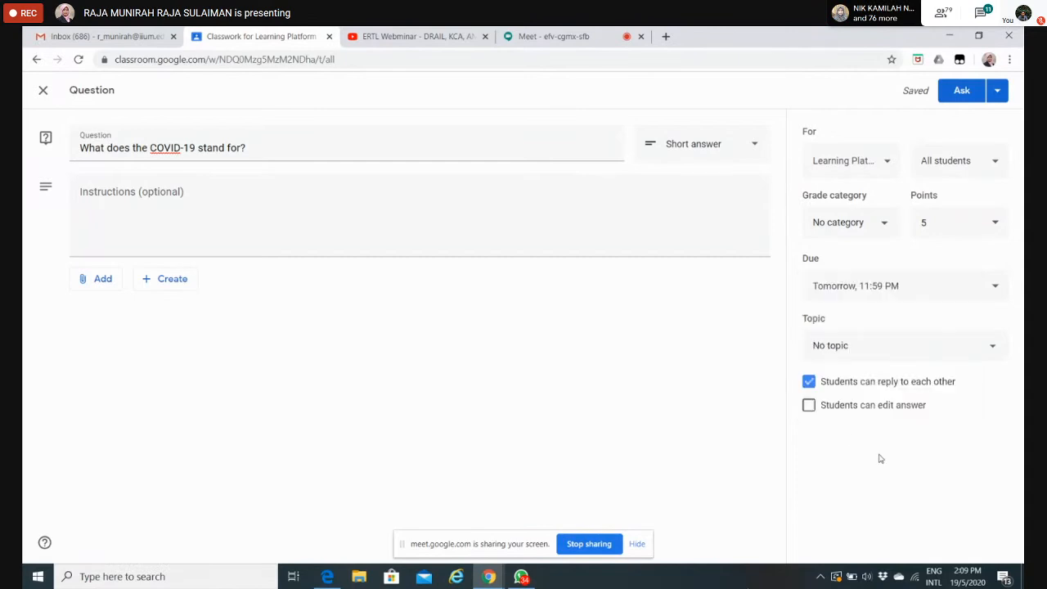
pyautogui.click(992, 348)
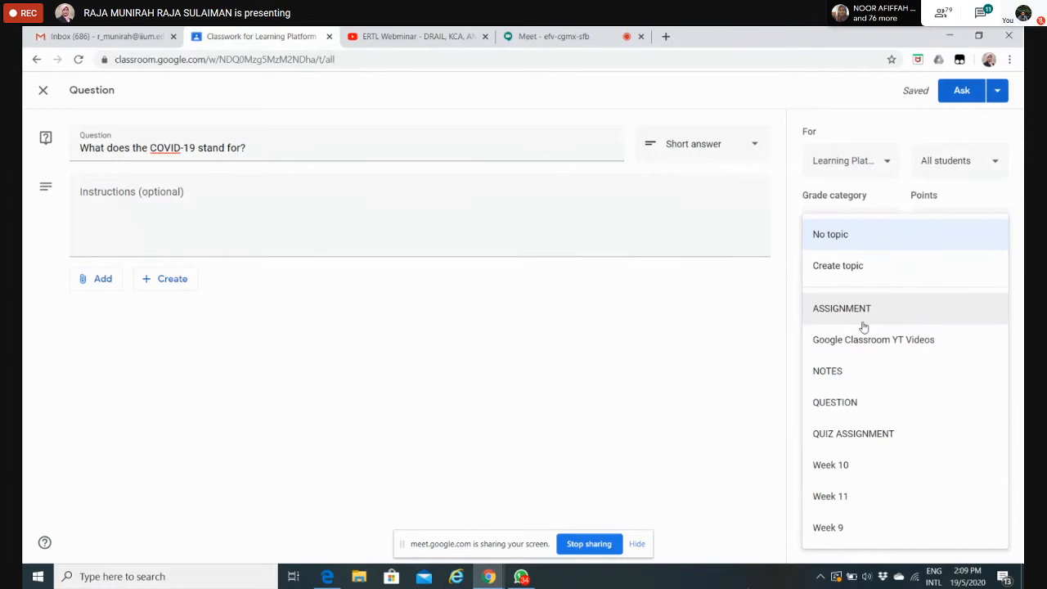
pyautogui.click(848, 403)
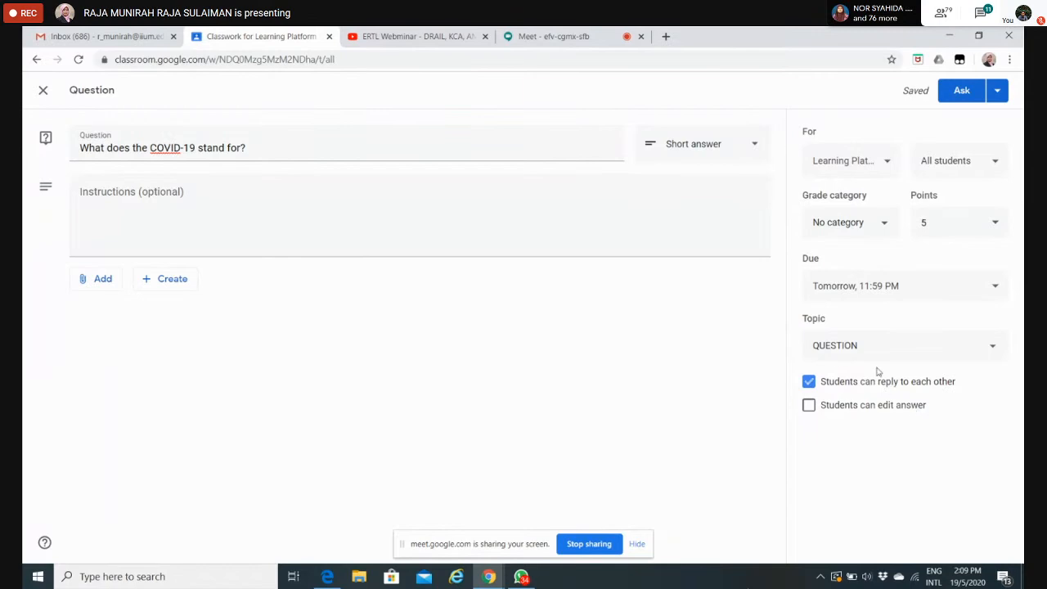
# Step: Stop students from replying to each other, let them edit their answers, and post the question to the class
pyautogui.click(809, 382)
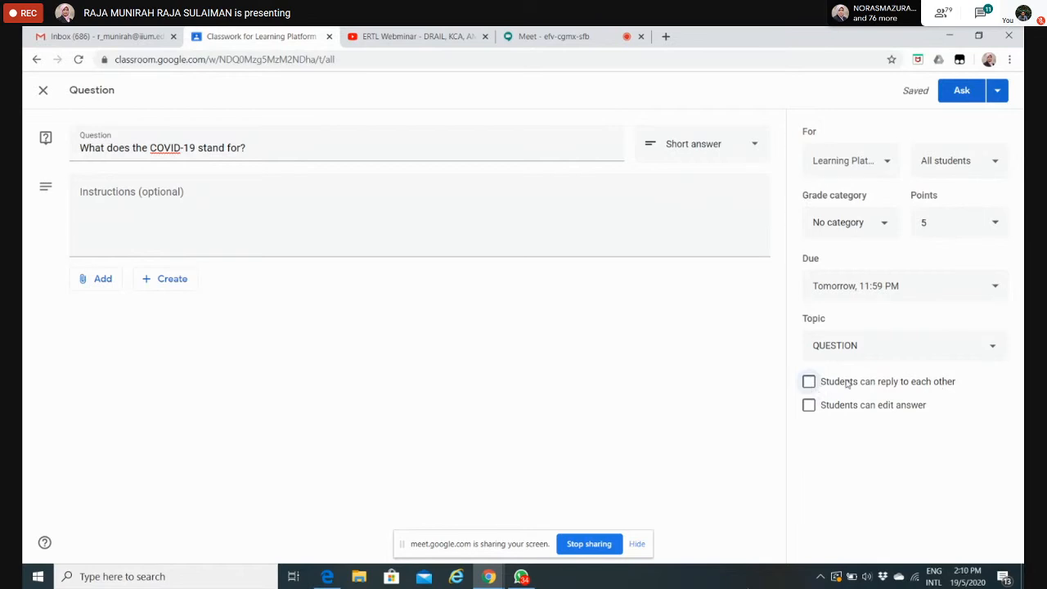
pyautogui.click(810, 405)
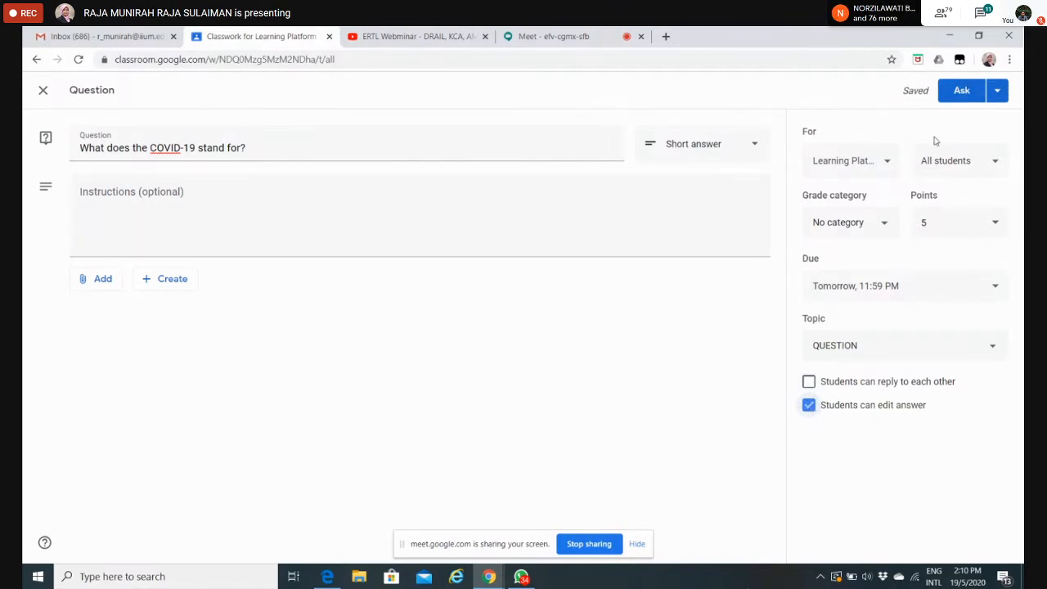
pyautogui.click(998, 92)
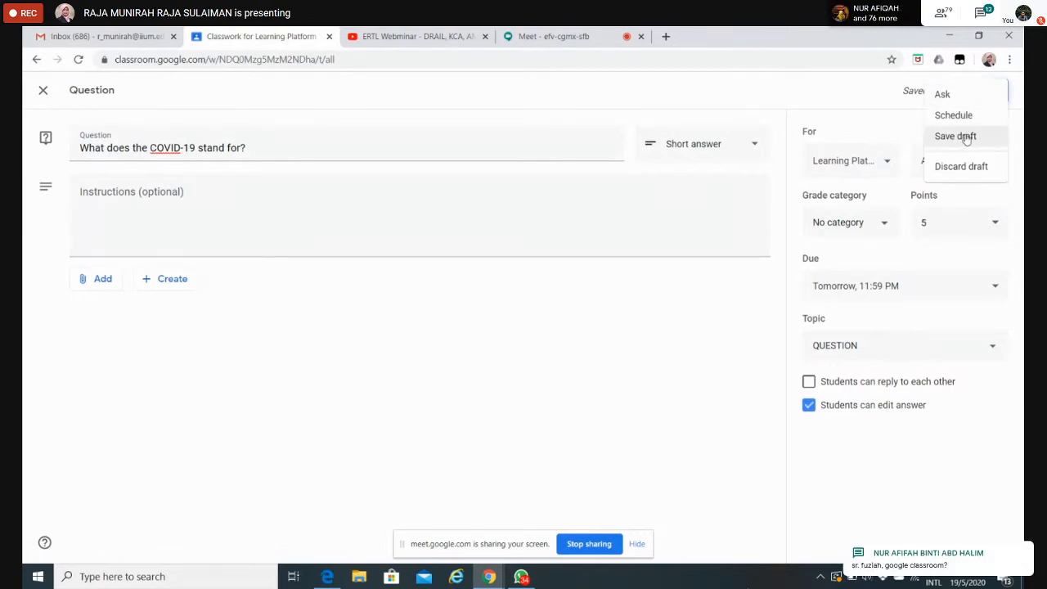
pyautogui.click(941, 96)
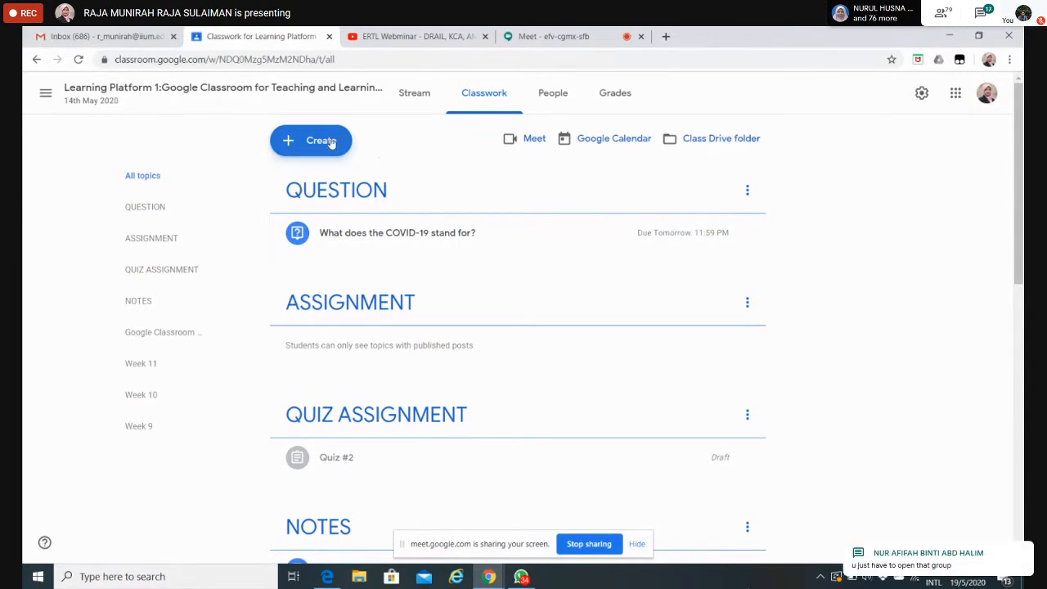
# Step: Create another classwork question reading "Who give coronavirus official name?" and set its answer type to Multiple choice
pyautogui.click(331, 142)
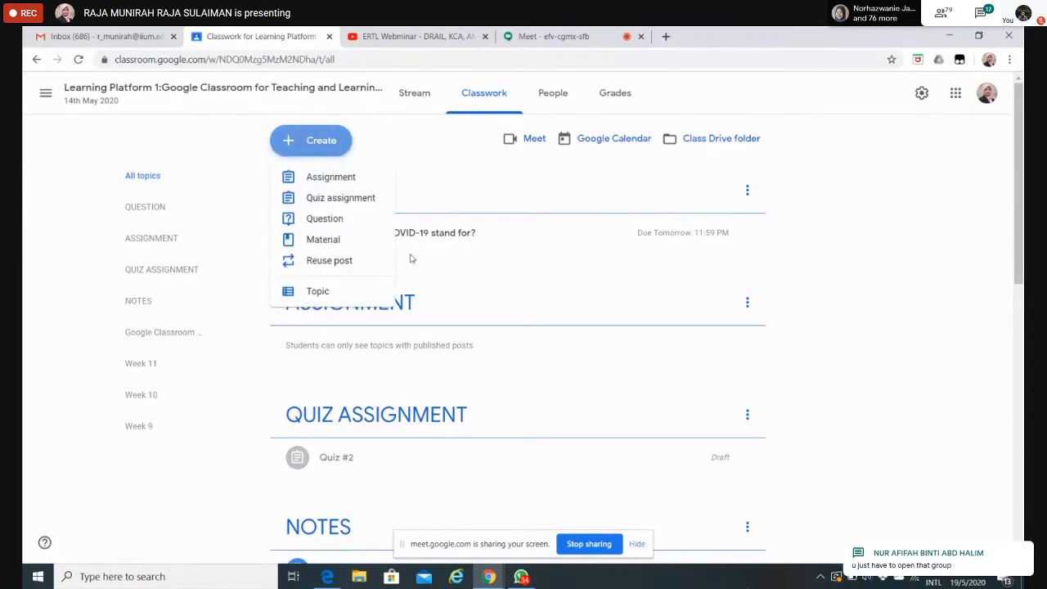
pyautogui.click(321, 221)
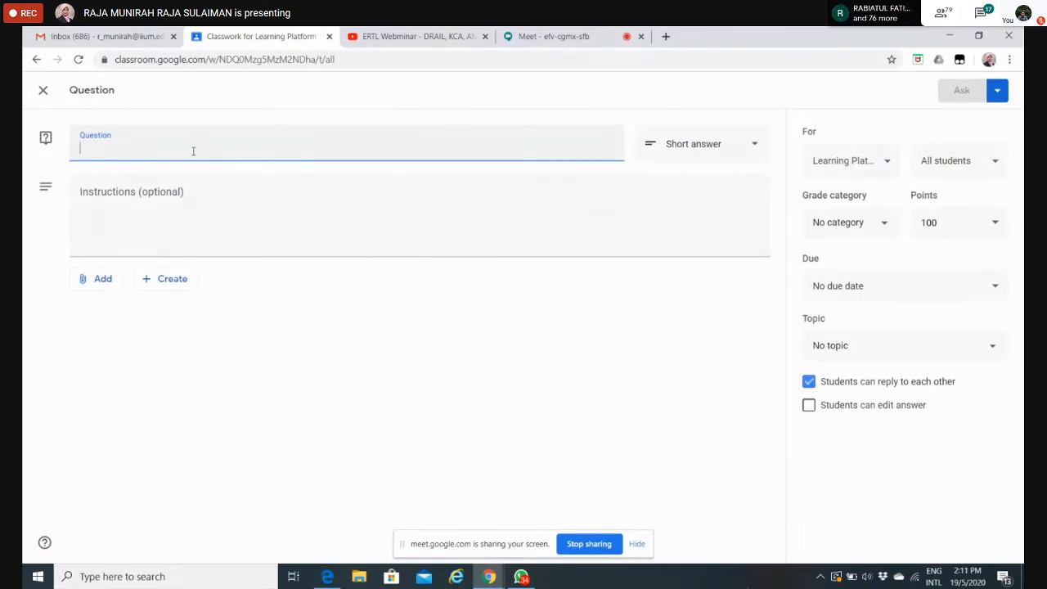
pyautogui.write('Who gi')
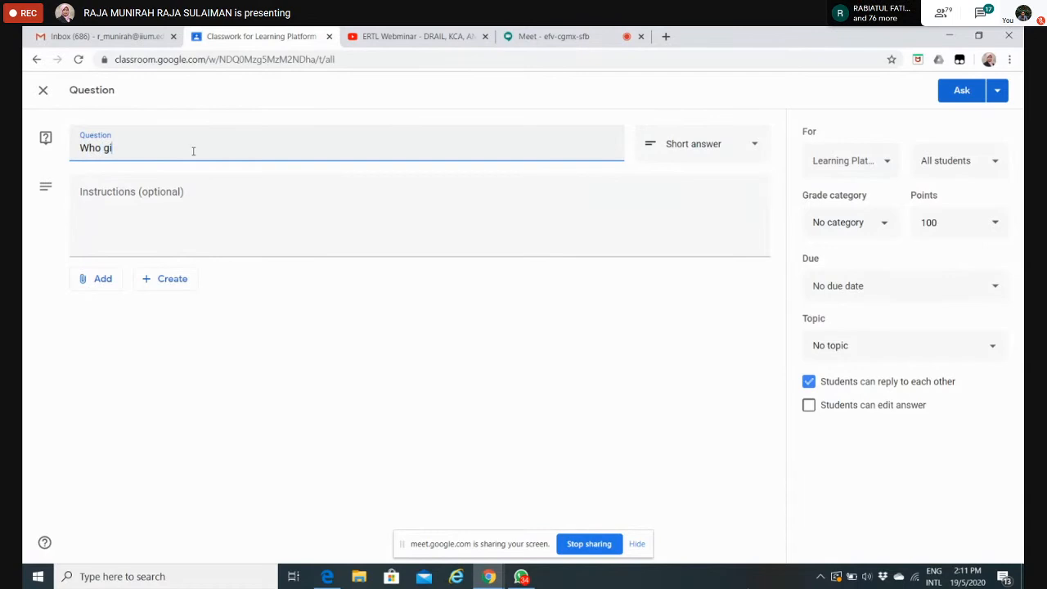
pyautogui.write('ve')
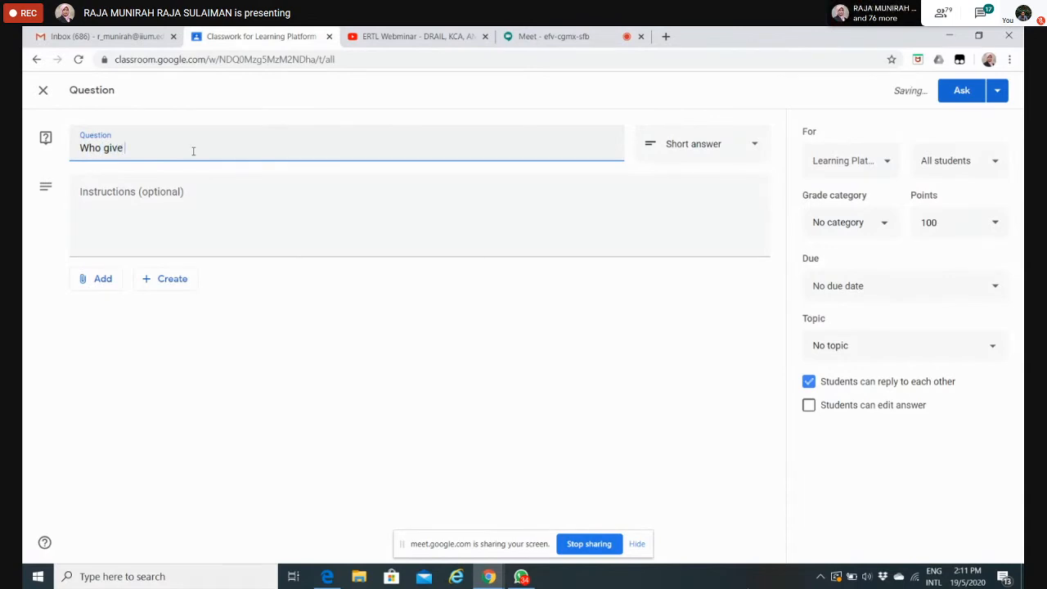
pyautogui.write(' coronavirus')
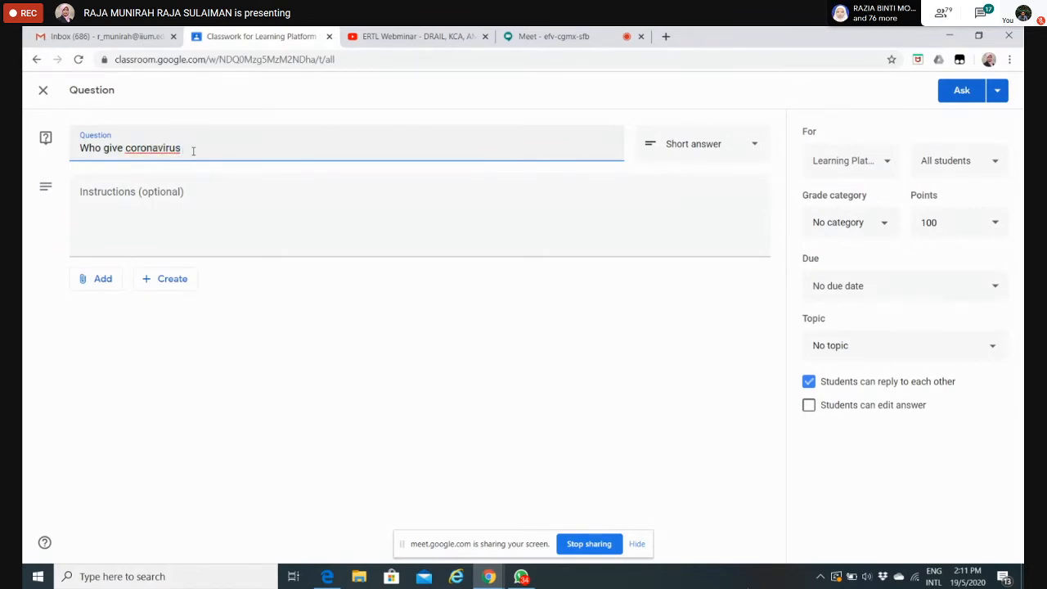
pyautogui.write(' t')
pyautogui.write('offi')
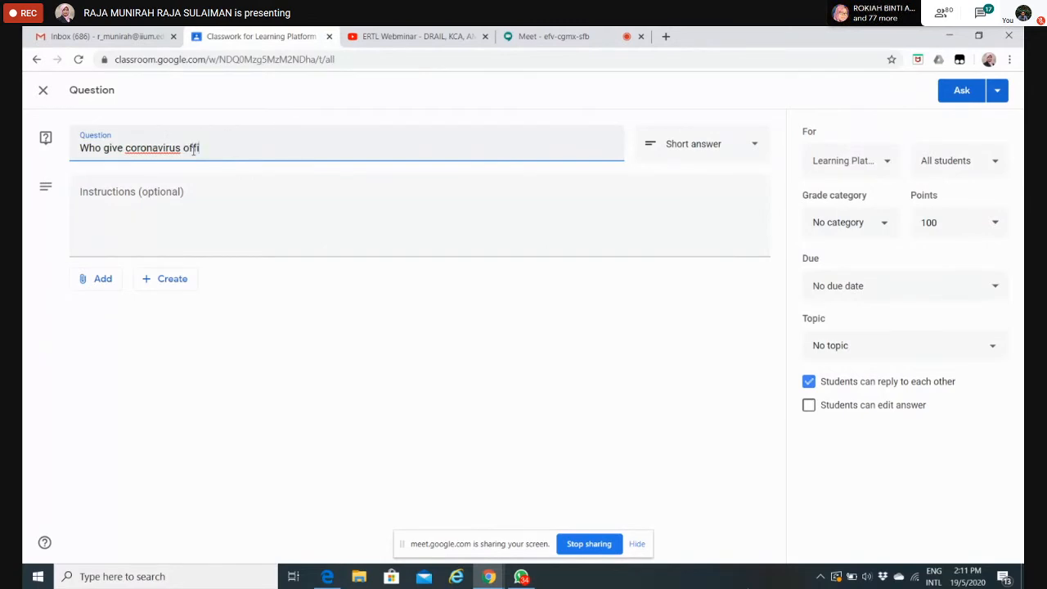
pyautogui.write('cial name?')
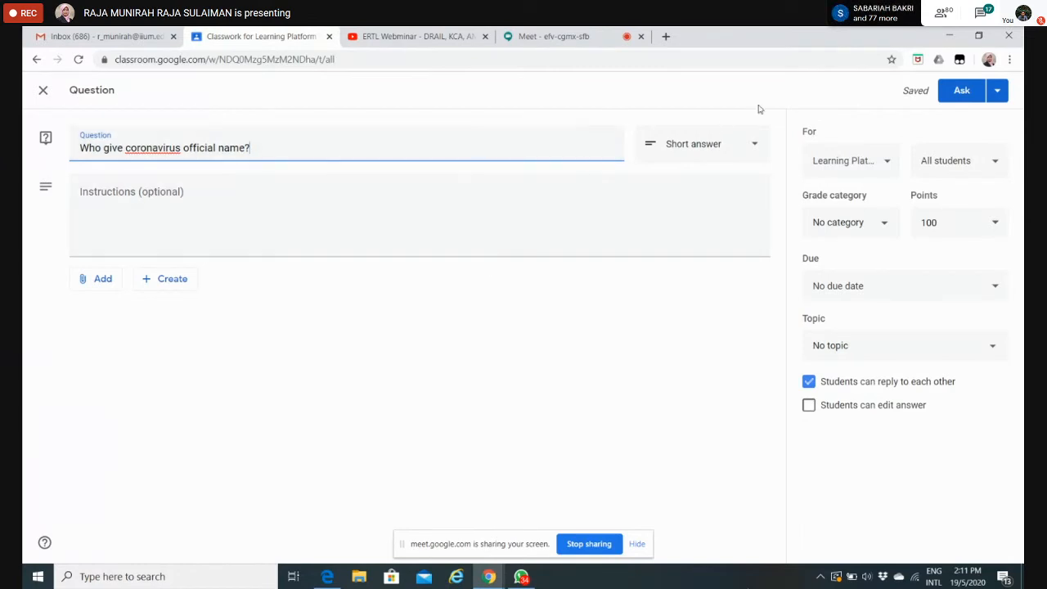
pyautogui.click(756, 148)
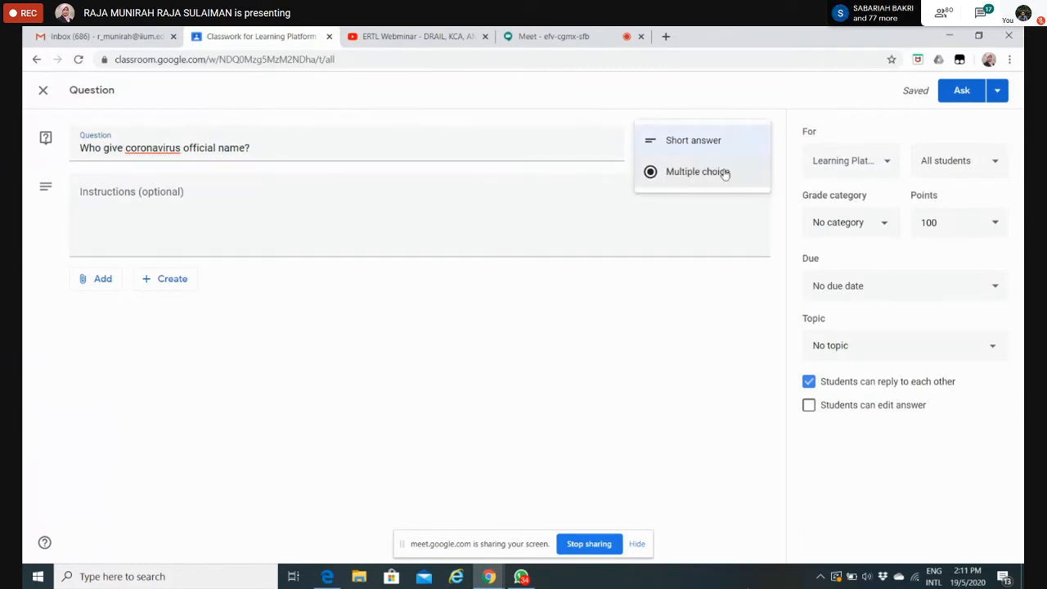
pyautogui.click(726, 172)
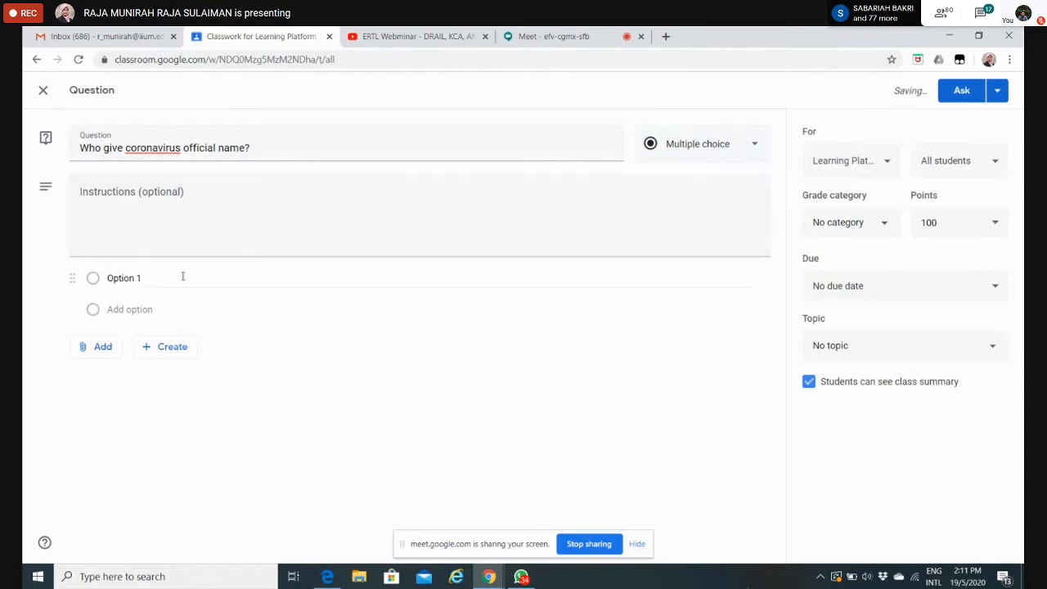
# Step: Enter "Wuhan scientist" and "WHO" as the first two answer options of the multiple-choice question
pyautogui.click(122, 279)
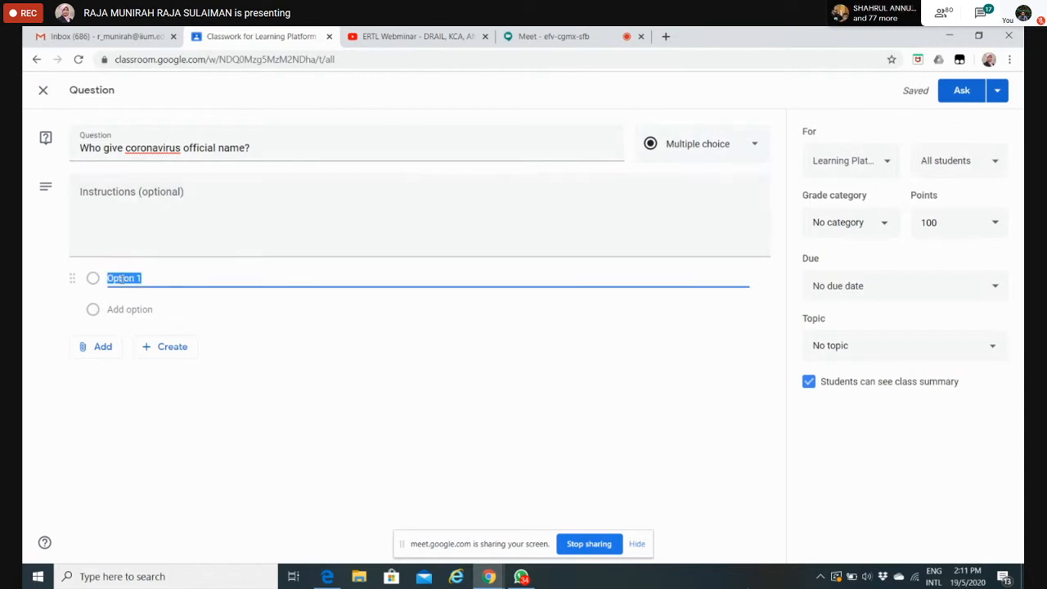
pyautogui.write('Wuhan s')
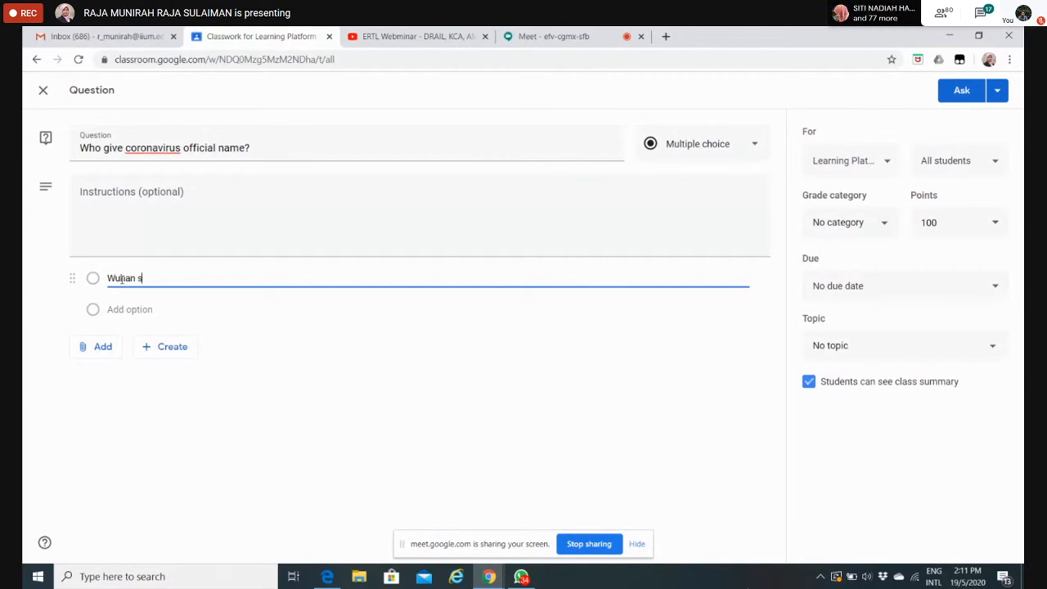
pyautogui.write('cientiest')
pyautogui.press('BackSpace')
pyautogui.press('BackSpace')
pyautogui.press('BackSpace')
pyautogui.write('s')
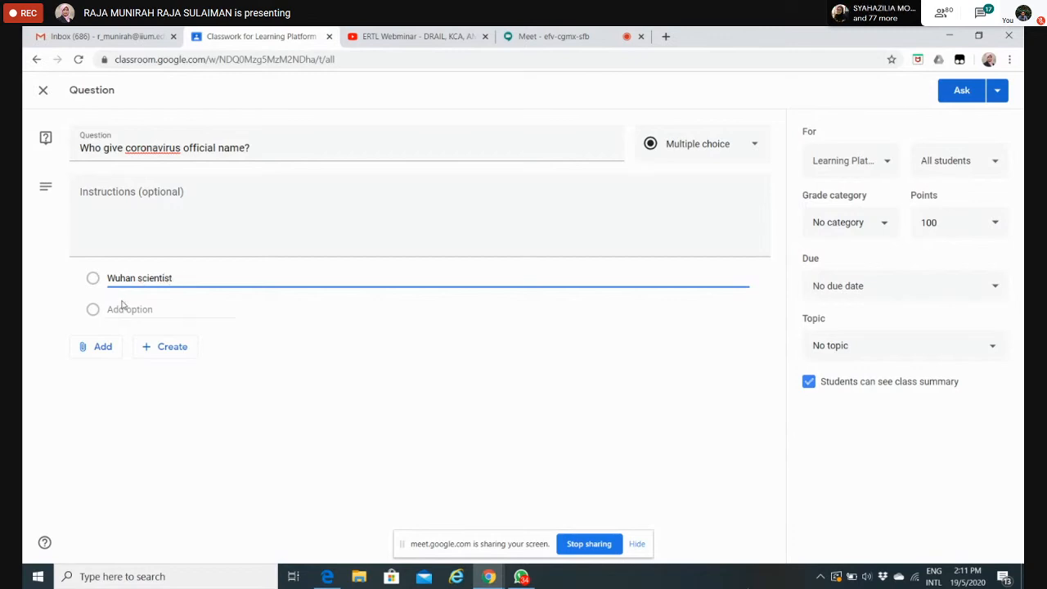
pyautogui.write('t')
pyautogui.click(122, 309)
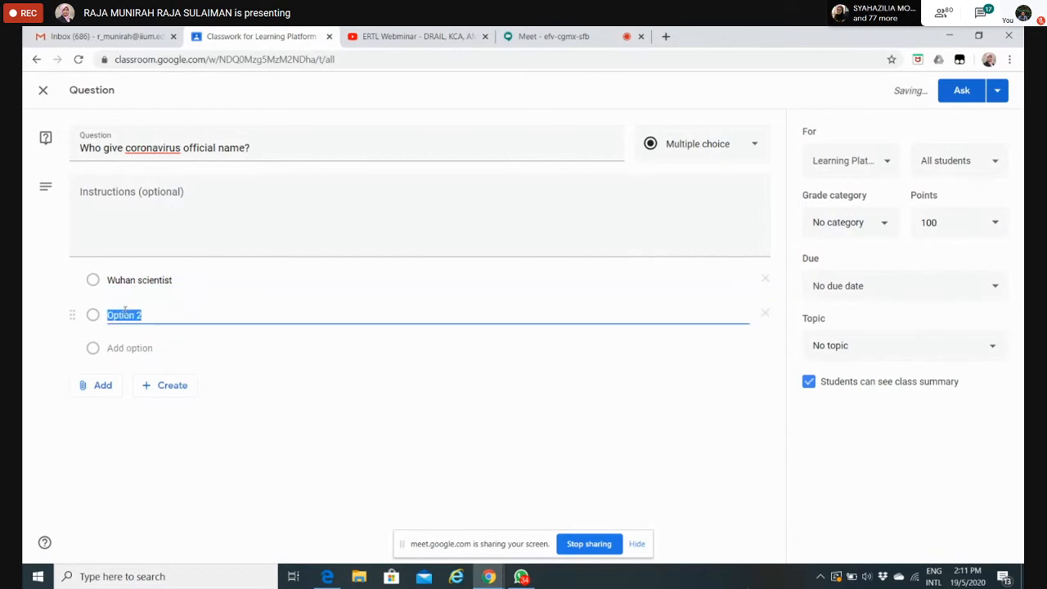
pyautogui.write('WHO')
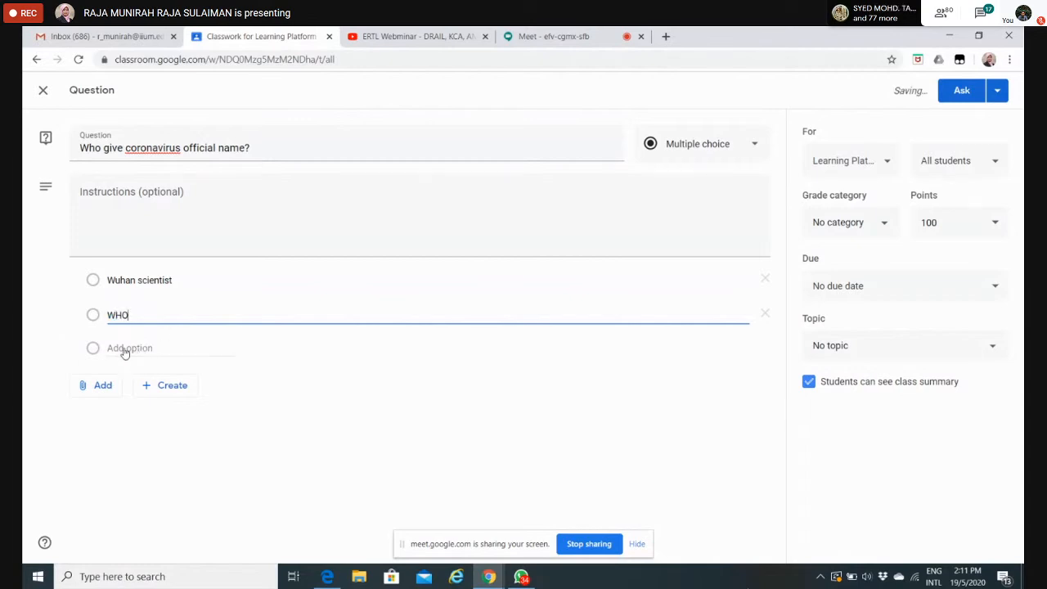
# Step: Add "Dr. Noor Hisham" and "Donald Trump" as the third and fourth answer options
pyautogui.click(123, 349)
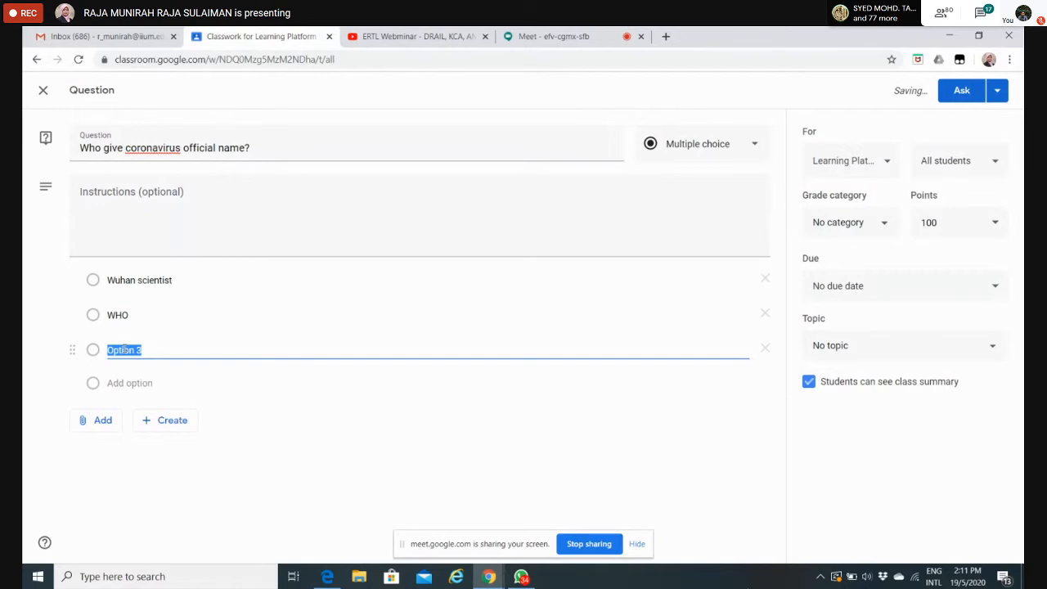
pyautogui.write('Dr.')
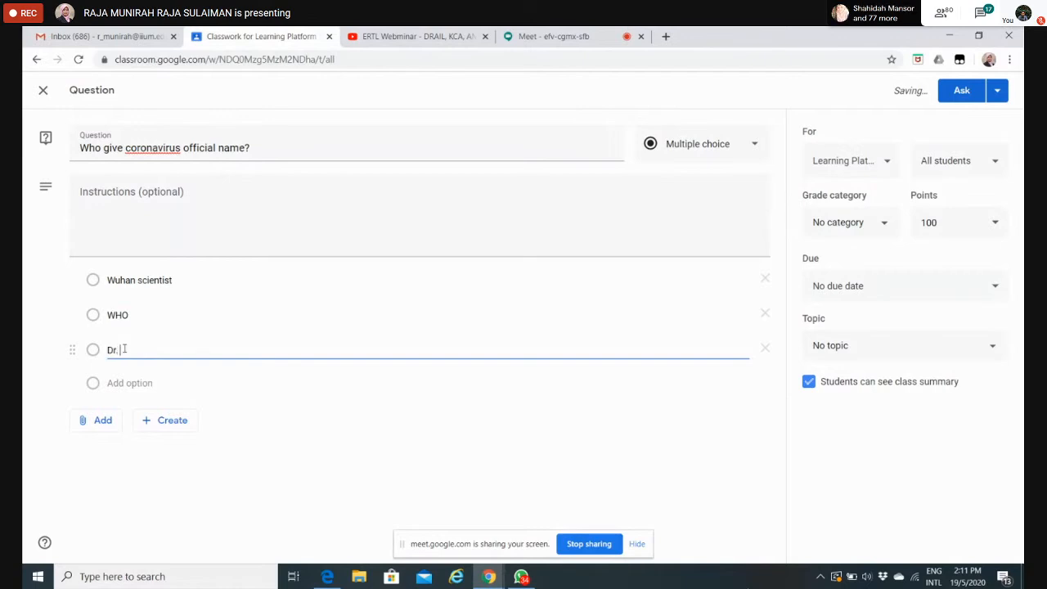
pyautogui.write(' Noor Hisham')
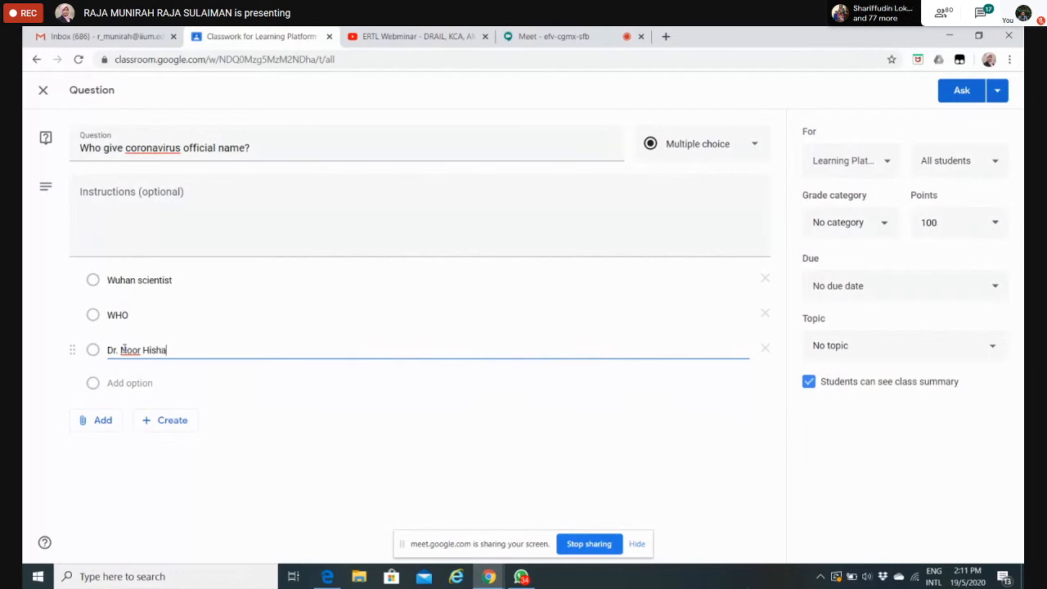
pyautogui.click(119, 384)
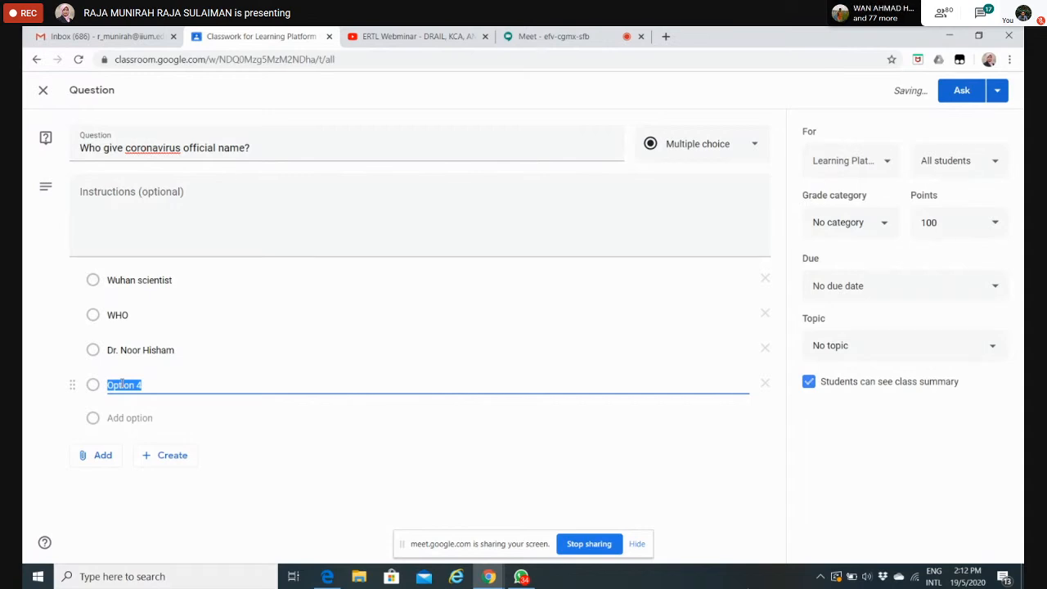
pyautogui.write('Dorial')
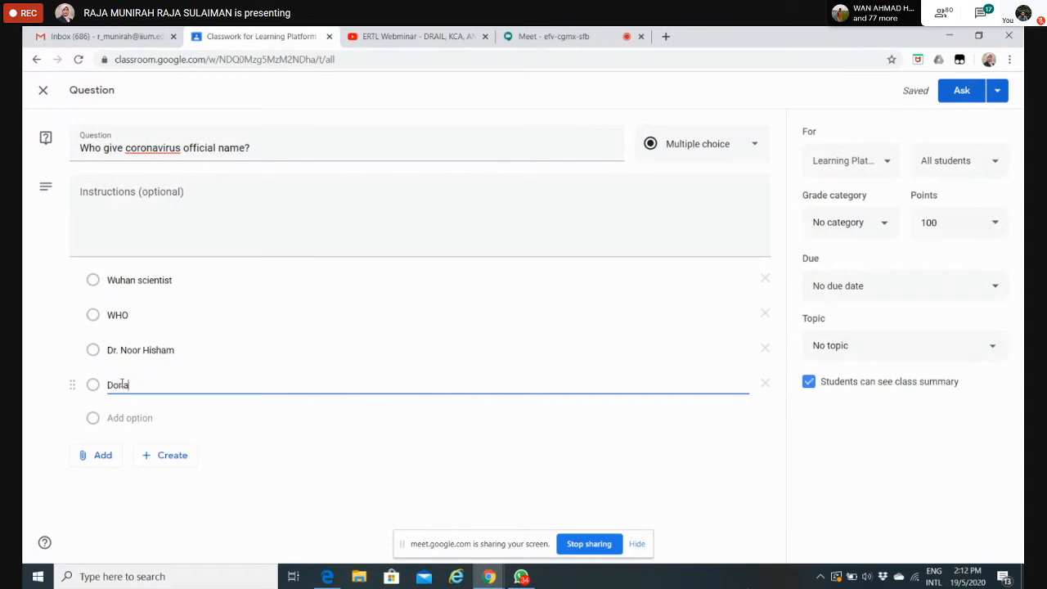
pyautogui.write(' Tr')
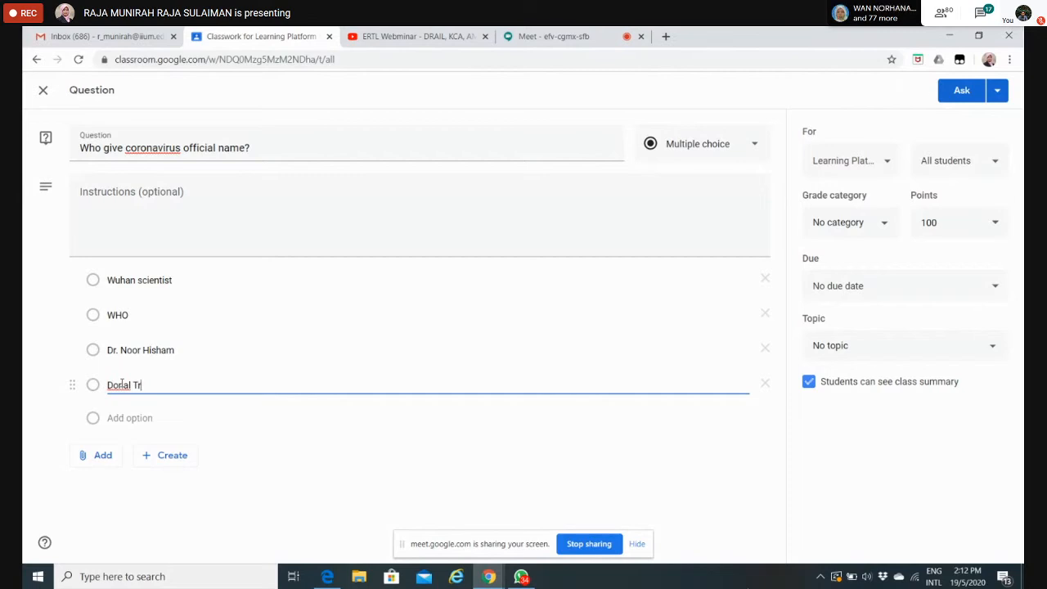
pyautogui.write('ump')
pyautogui.write('d')
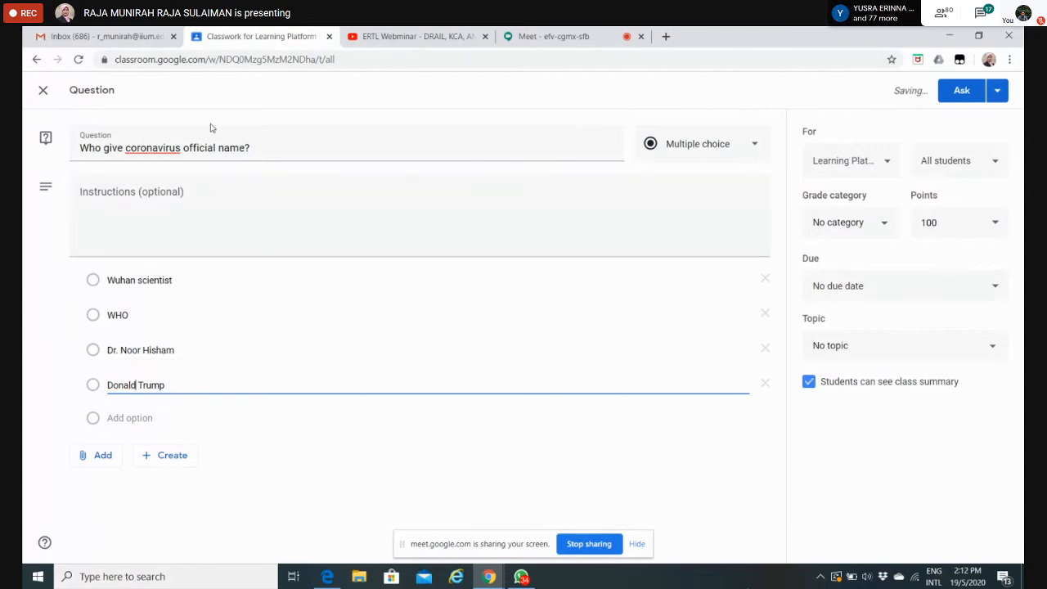
pyautogui.click(98, 463)
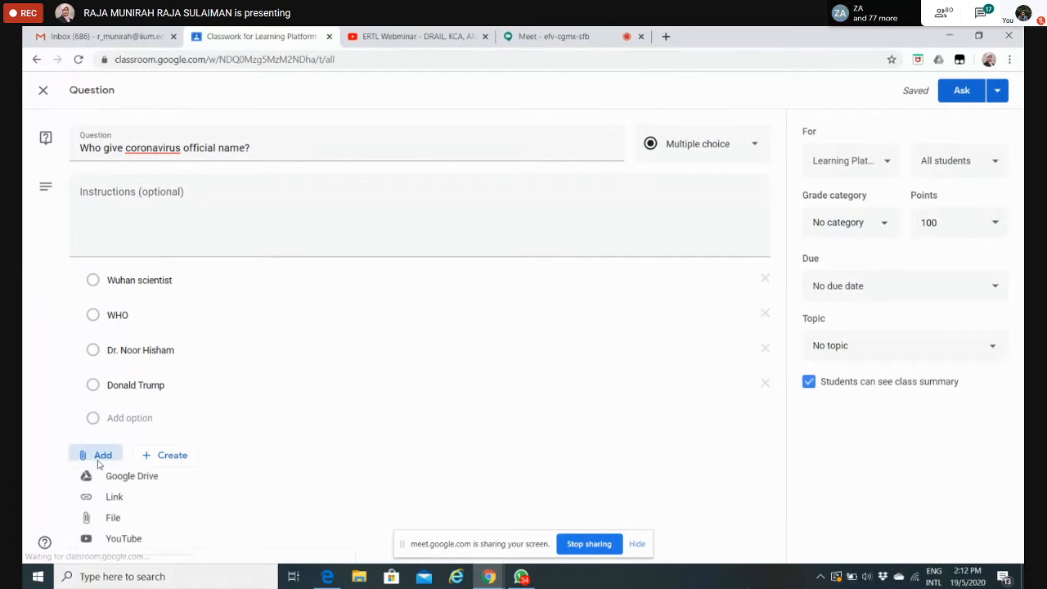
pyautogui.click(332, 411)
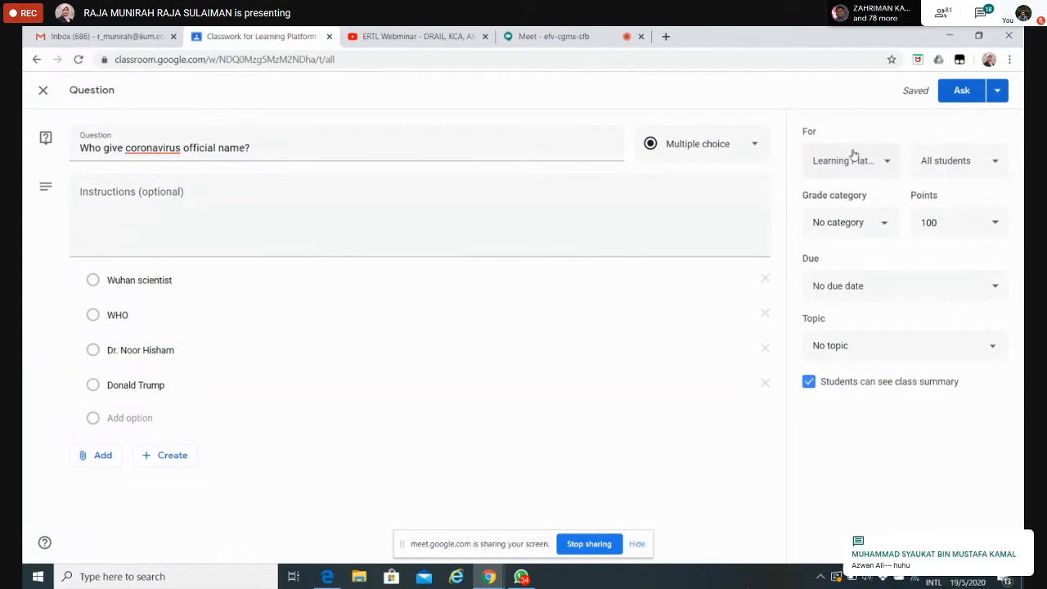
pyautogui.click(891, 168)
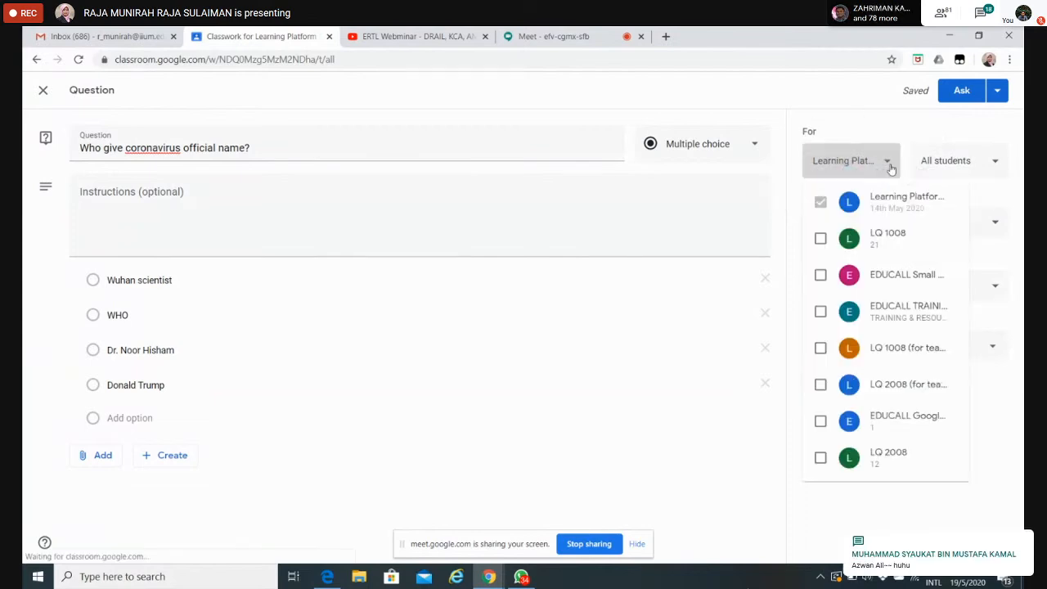
pyautogui.click(891, 167)
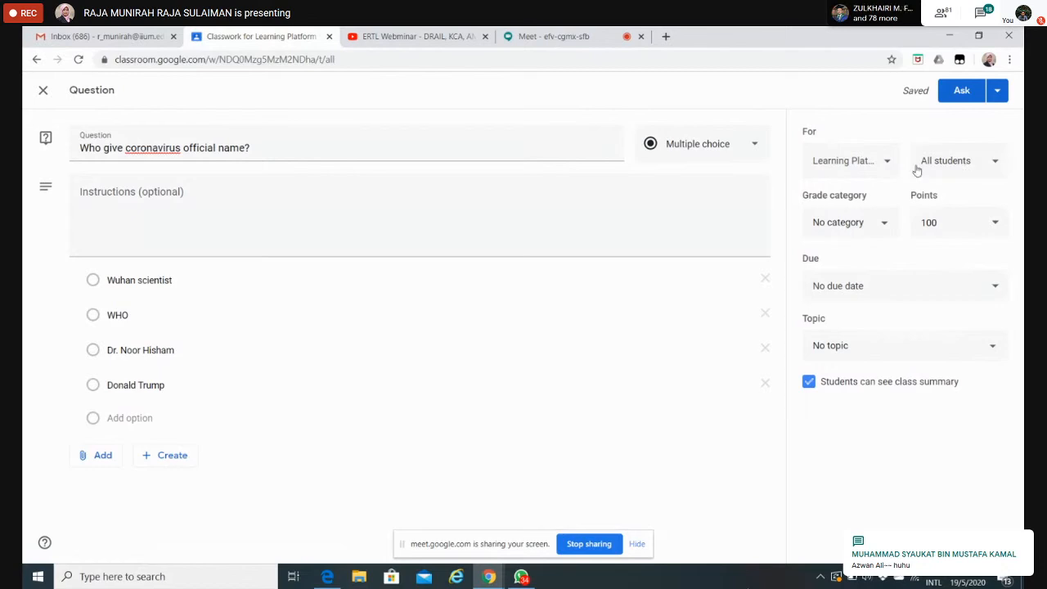
# Step: Set the multiple-choice question's points to 1
pyautogui.click(943, 221)
pyautogui.press('BackSpace')
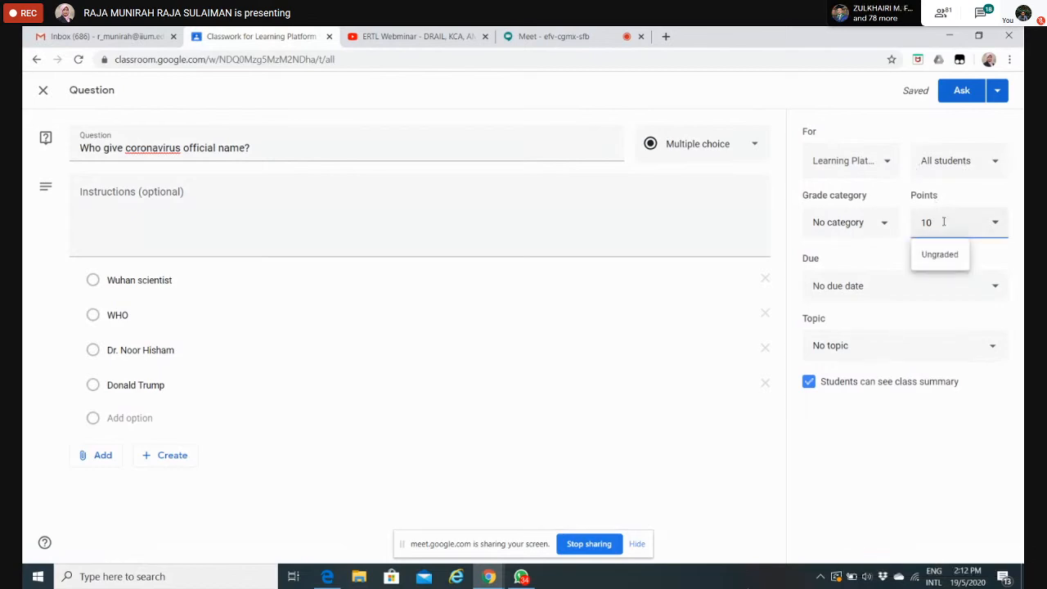
pyautogui.press('BackSpace')
pyautogui.click(691, 415)
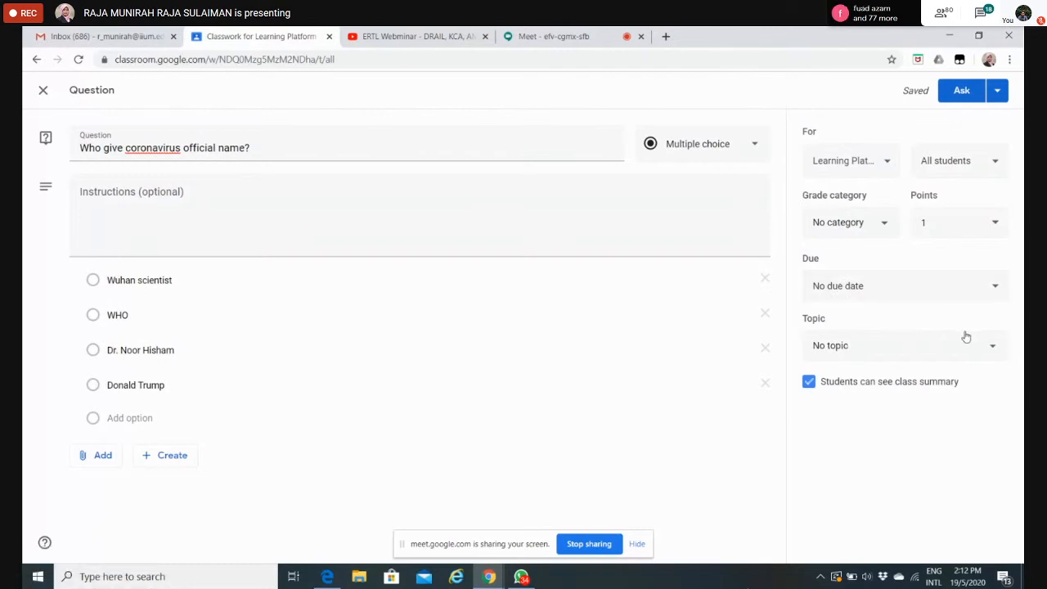
# Step: File the multiple-choice question under the QUESTION topic and post it to the class
pyautogui.click(993, 352)
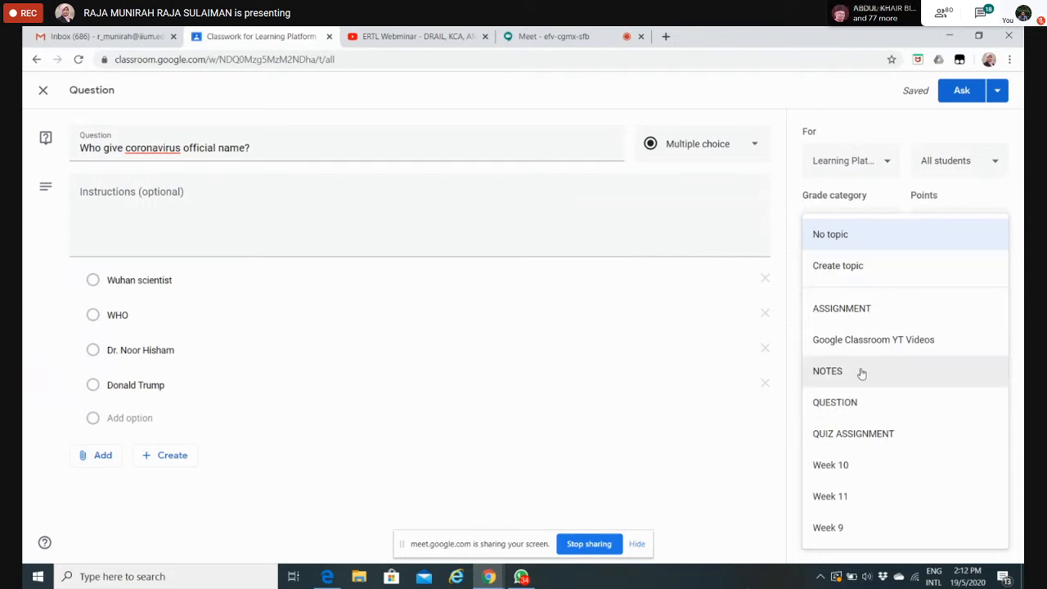
pyautogui.click(870, 413)
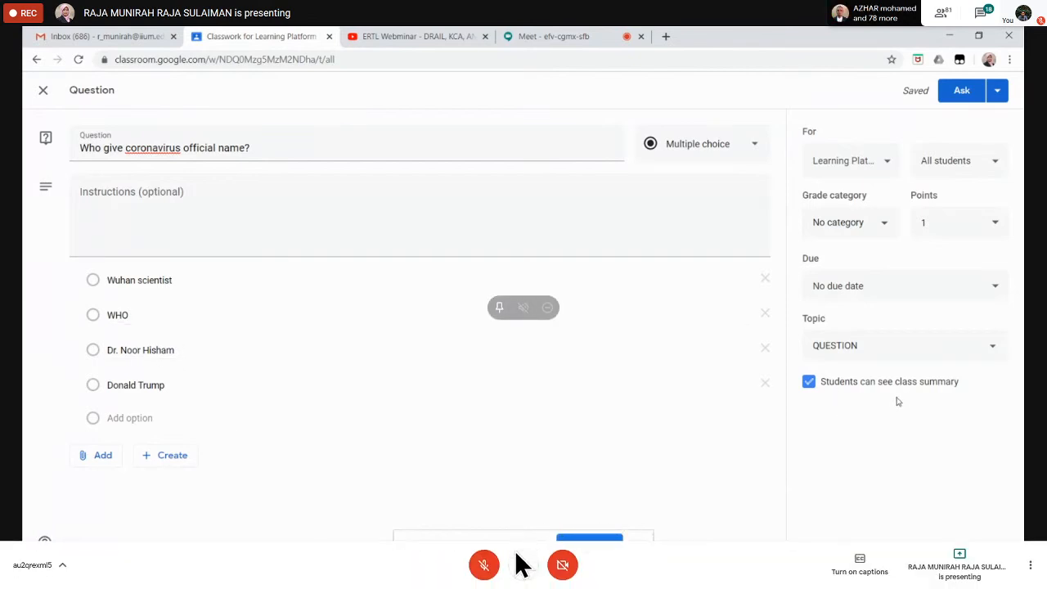
pyautogui.click(959, 92)
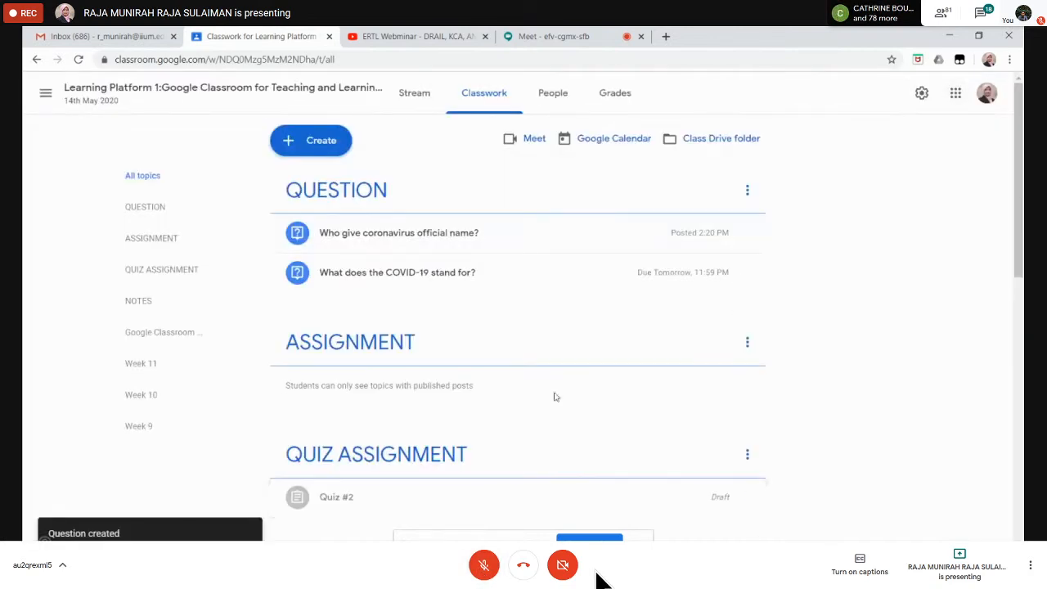
# Step: Turn the microphone on and back off in the Google Meet call
pyautogui.click(485, 565)
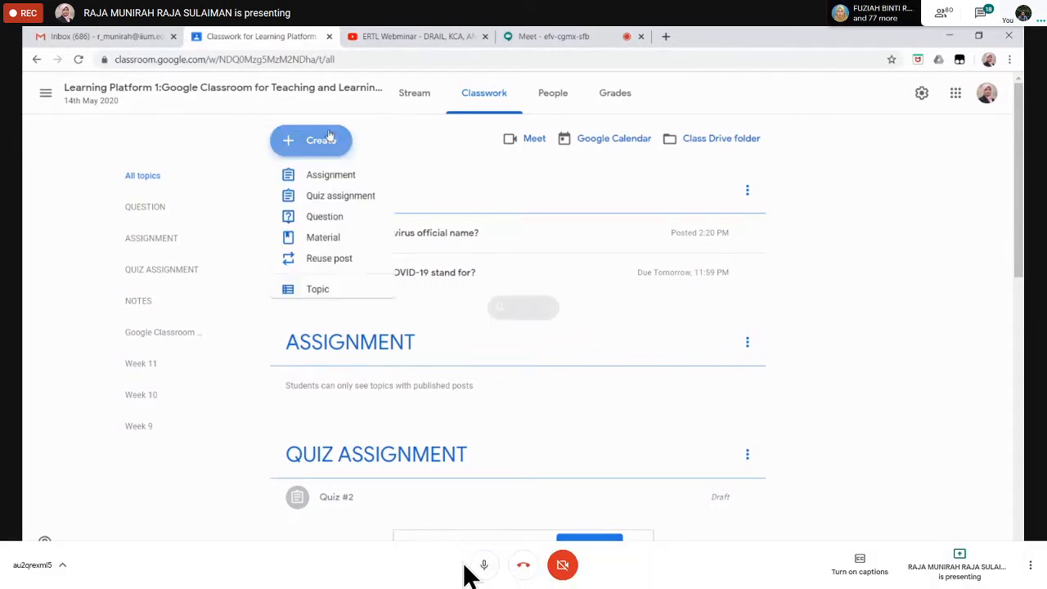
pyautogui.click(483, 566)
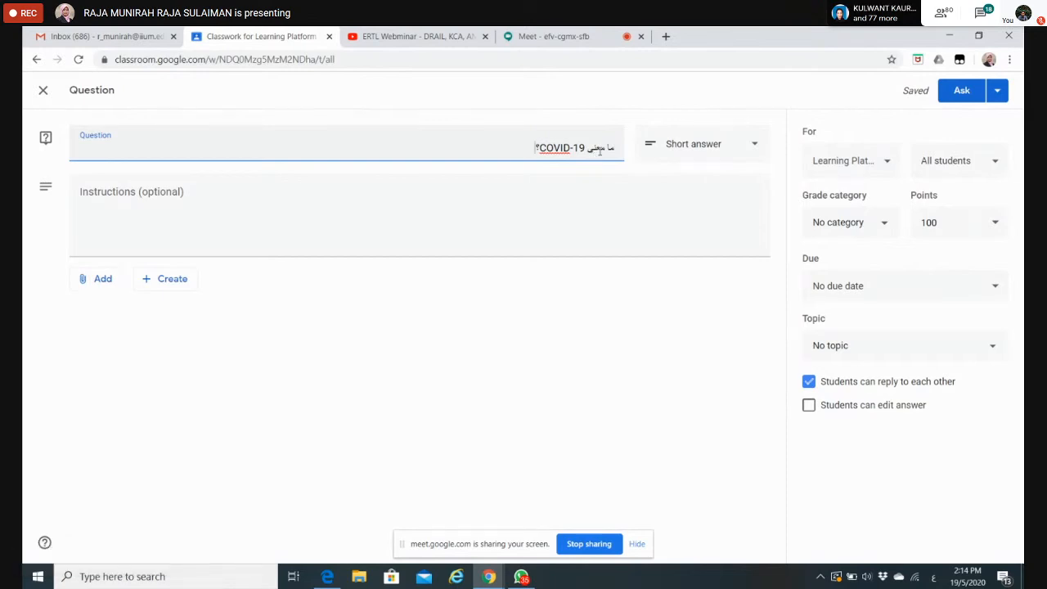
# Step: Set the points of the Arabic short-answer question about the meaning of COVID-19 to 5
pyautogui.click(1010, 60)
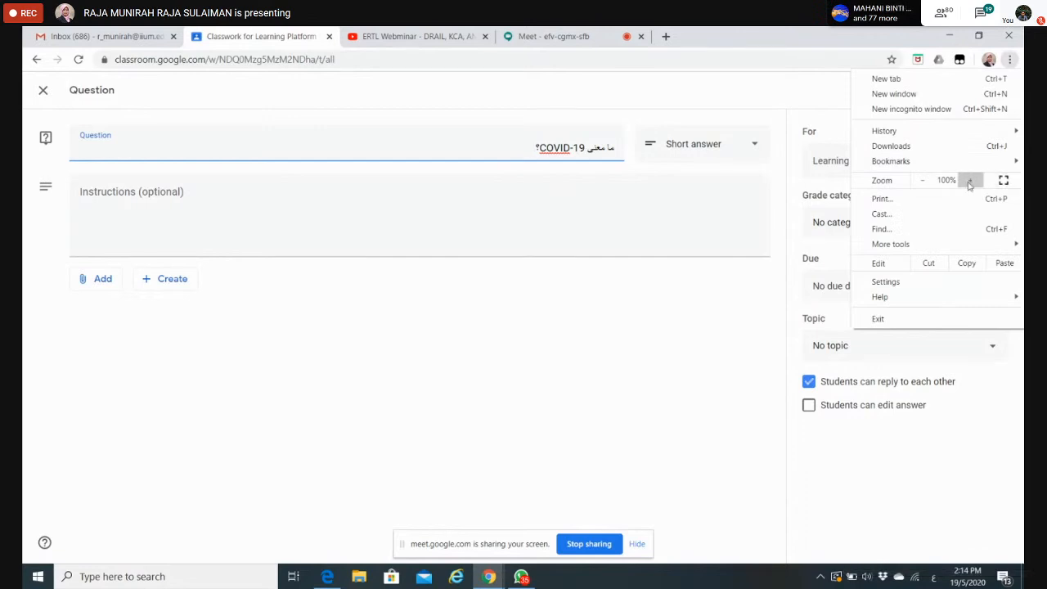
pyautogui.click(755, 314)
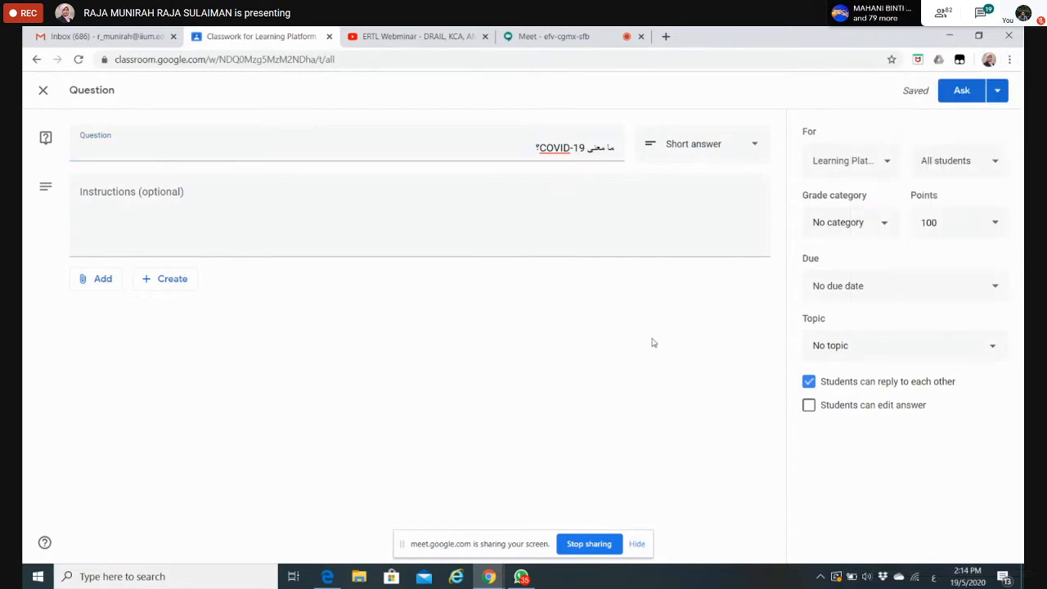
pyautogui.hotkey('ctrl', '+')
pyautogui.hotkey('ctrl', '+')
pyautogui.hotkey('ctrl', '+')
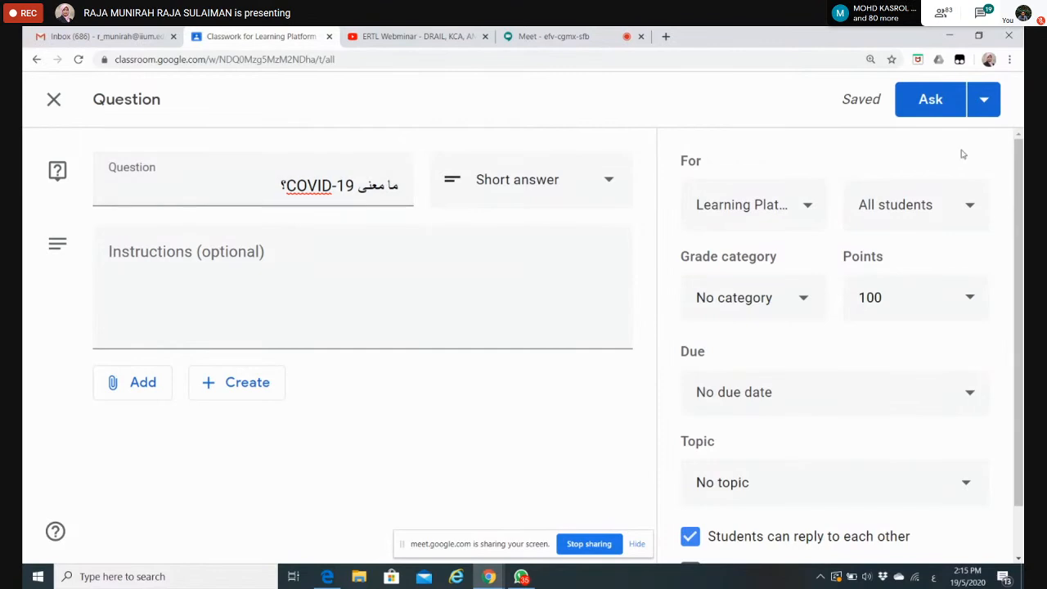
pyautogui.click(972, 293)
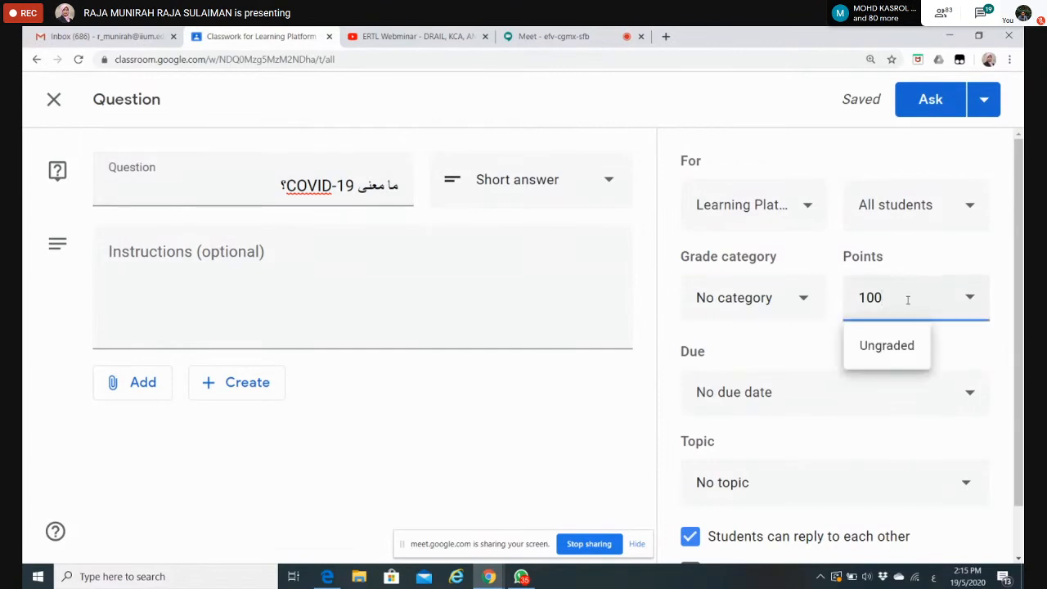
pyautogui.press('BackSpace')
pyautogui.press('BackSpace')
pyautogui.press('BackSpace')
pyautogui.write('5')
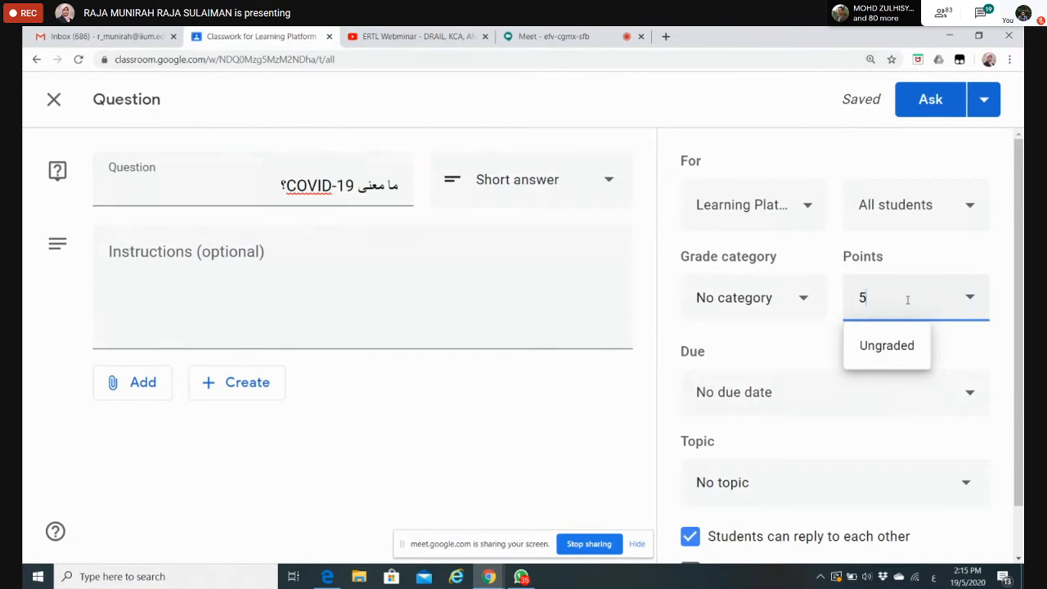
pyautogui.click(555, 442)
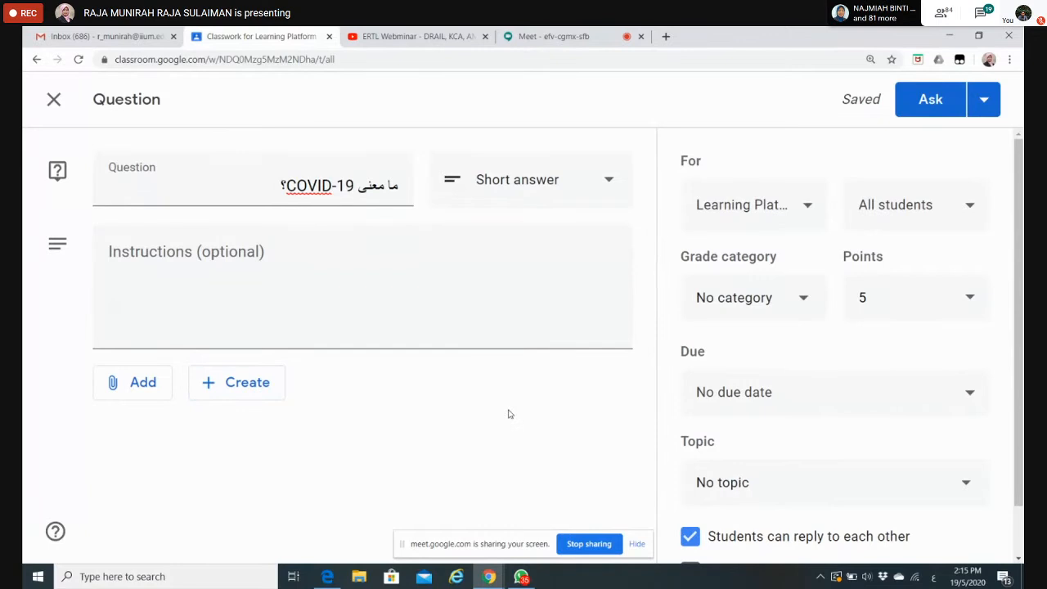
pyautogui.hotkey('ctrl', '+')
pyautogui.hotkey('ctrl', '+')
pyautogui.hotkey('ctrl', '+')
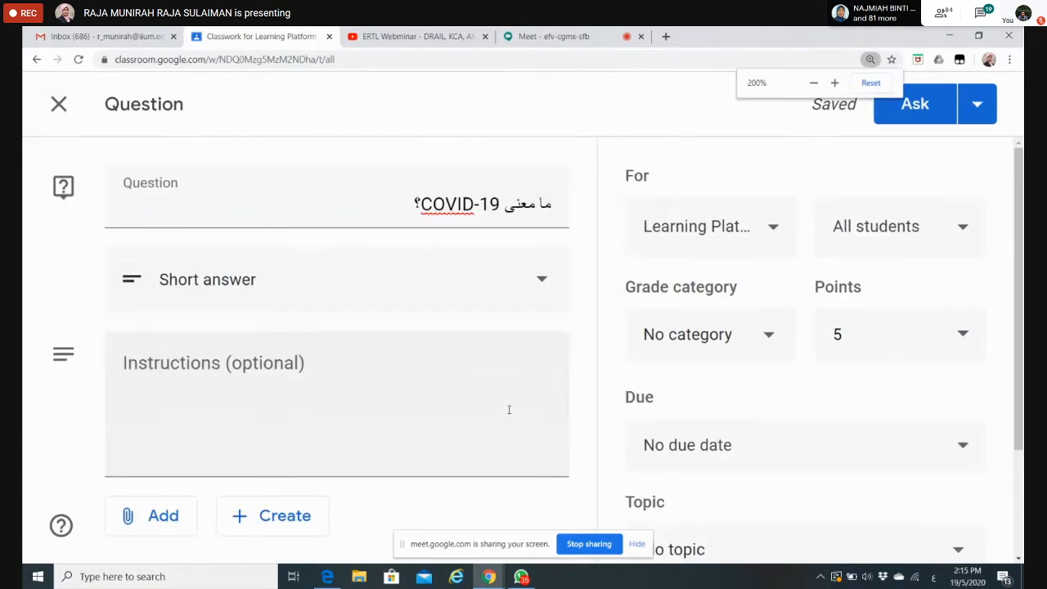
pyautogui.hotkey('ctrl', '-')
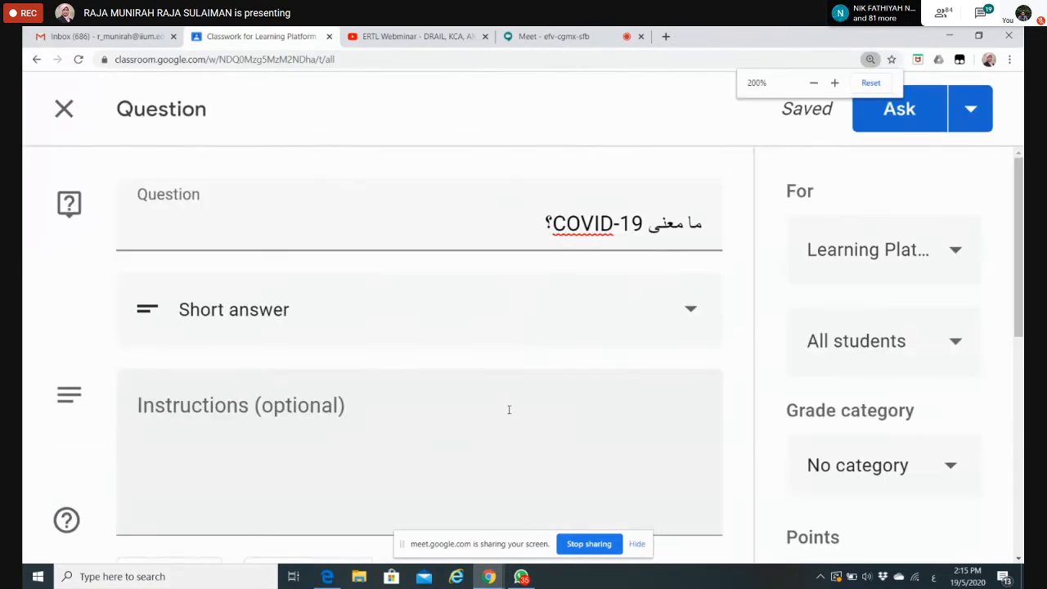
pyautogui.hotkey('ctrl', '-')
pyautogui.hotkey('ctrl', '-')
pyautogui.hotkey('ctrl', '-')
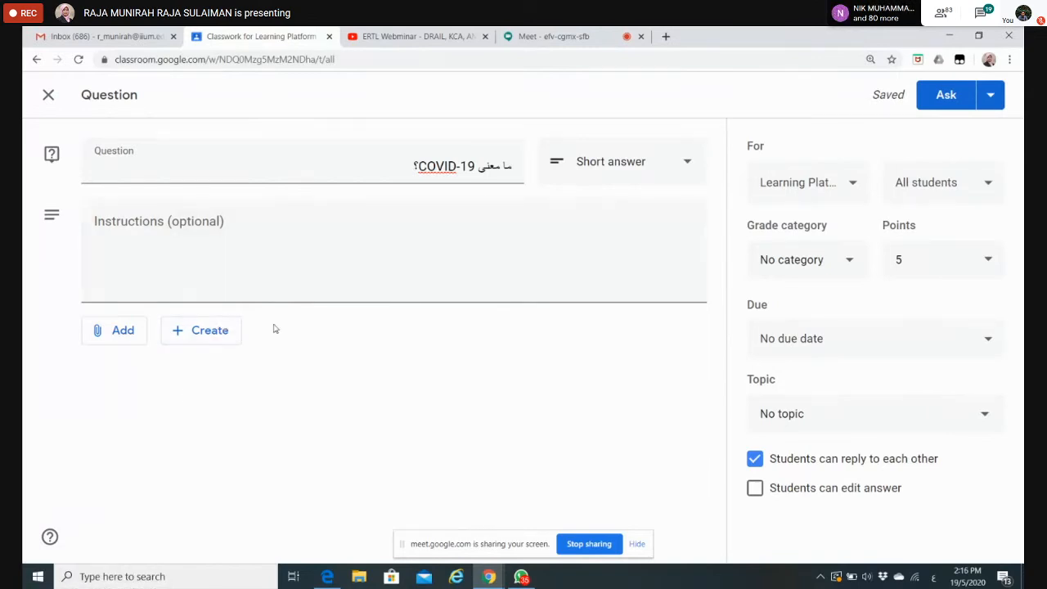
pyautogui.click(208, 330)
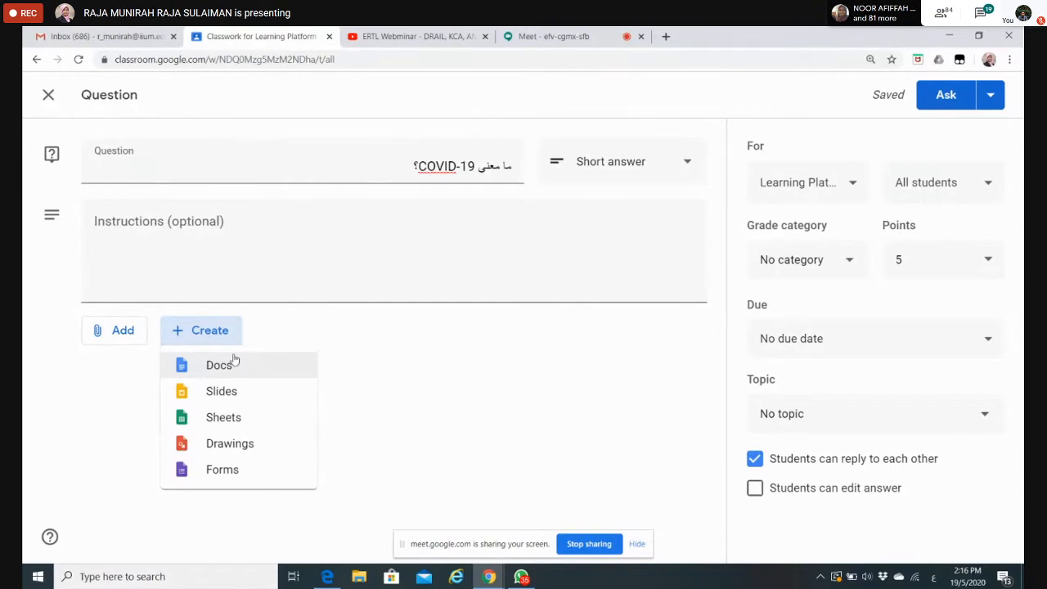
pyautogui.click(421, 392)
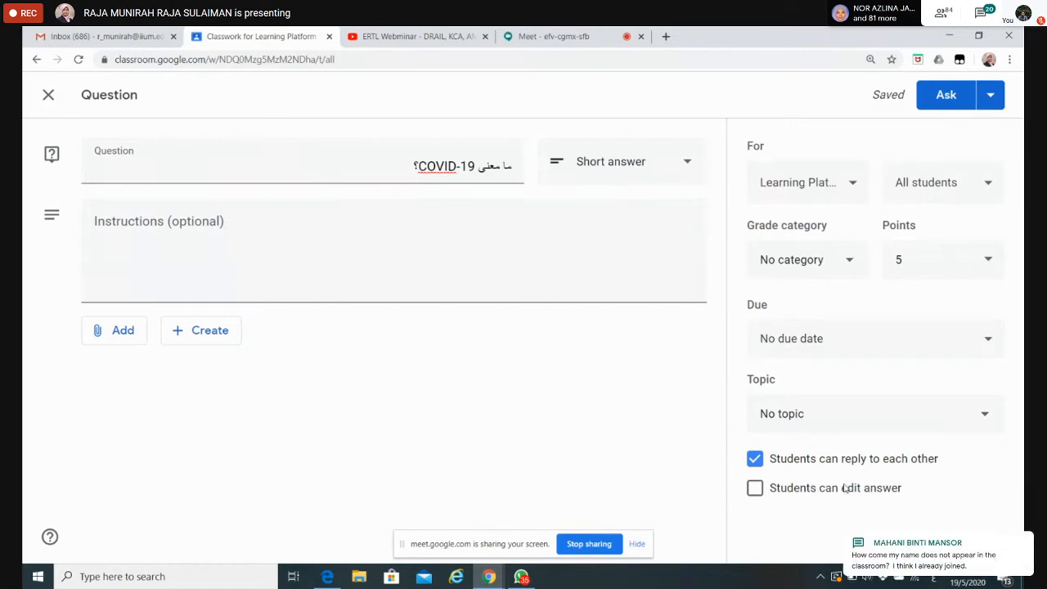
# Step: Let students edit their answers, disable replies to each other, and post the Arabic COVID-19 question to the class
pyautogui.click(756, 489)
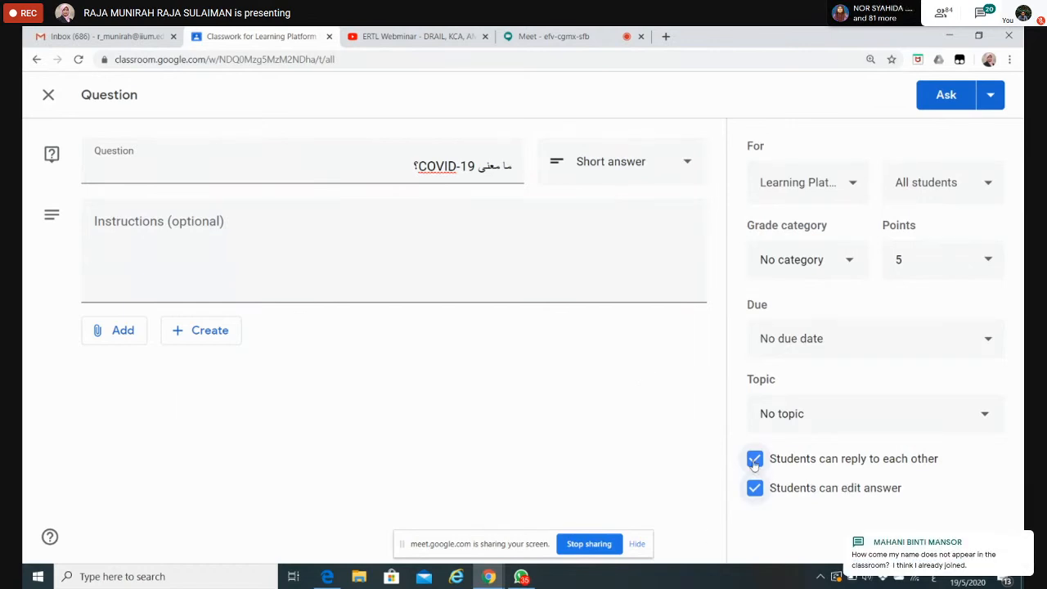
pyautogui.click(755, 459)
pyautogui.click(949, 103)
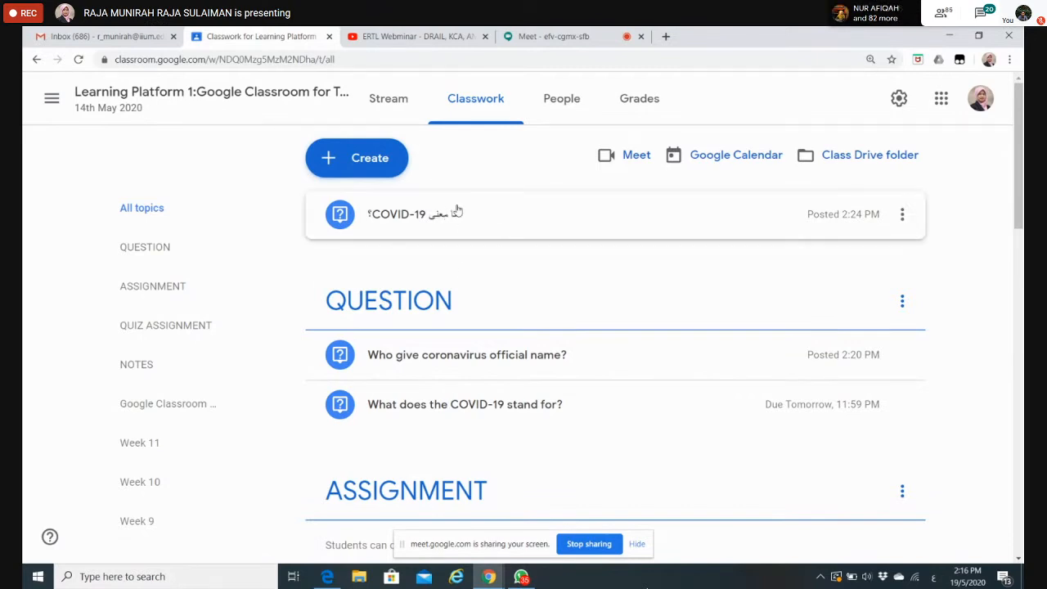
# Step: Move the posted Arabic question into the QUESTION topic, between the two English questions
pyautogui.moveTo(458, 211); pyautogui.dragTo(453, 414)
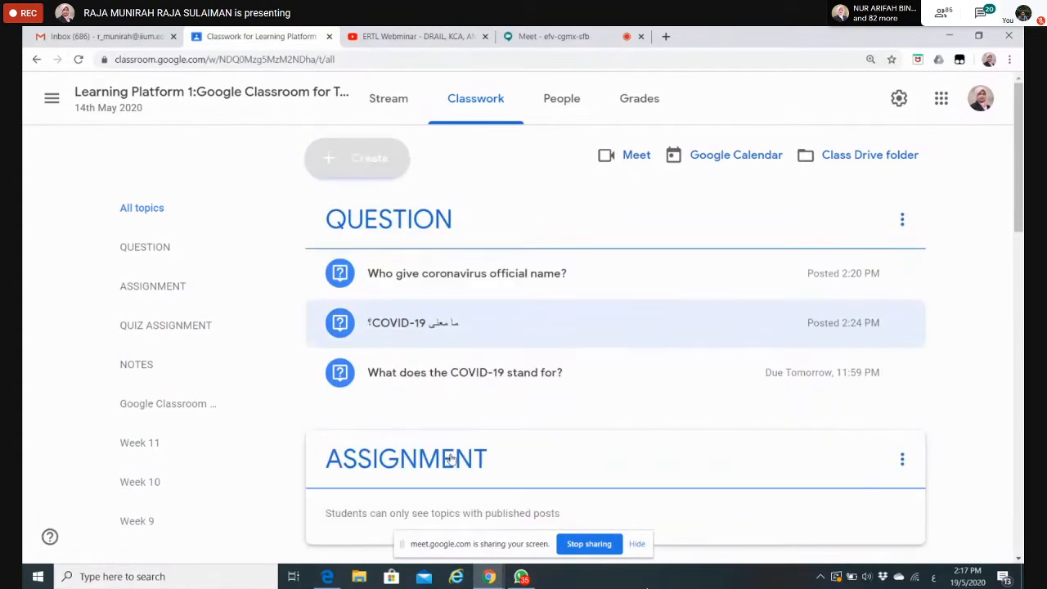
pyautogui.moveTo(461, 392); pyautogui.dragTo(475, 328)
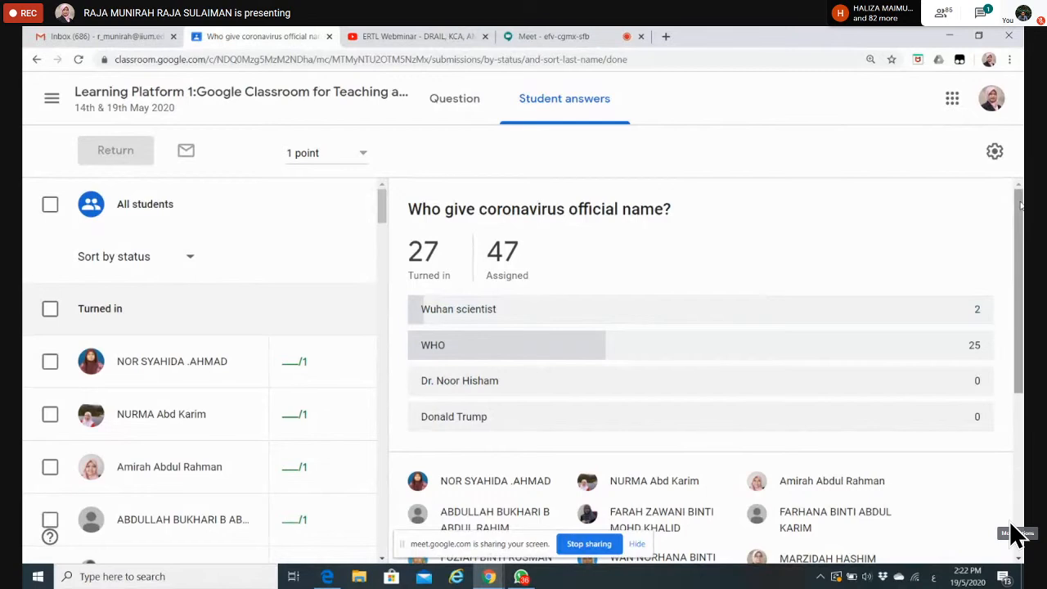
# Step: Open the first two turned-in answers to the coronavirus official name question and grade each student 1 point
pyautogui.click(170, 362)
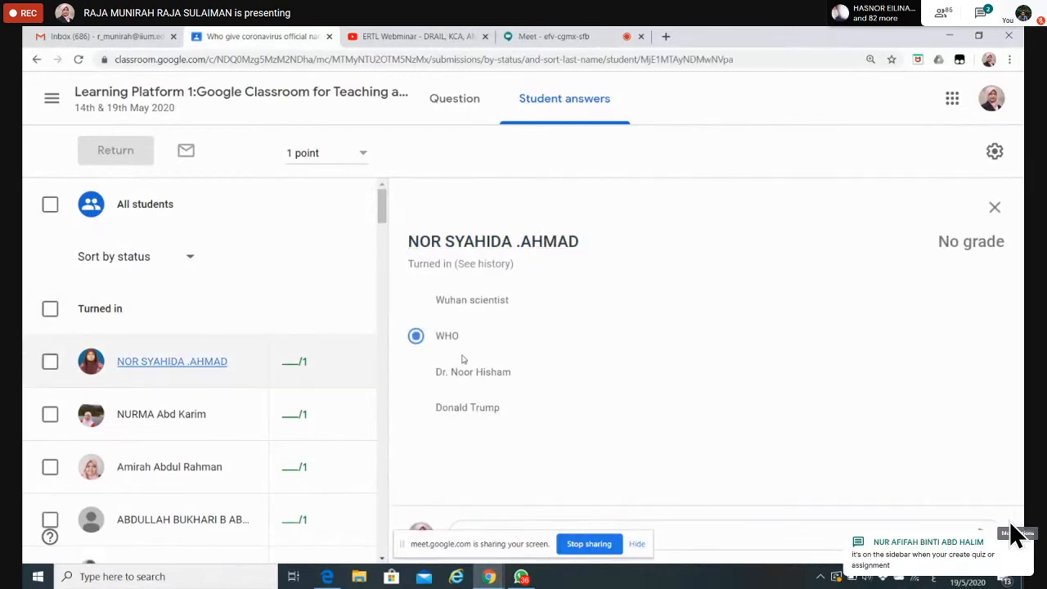
pyautogui.click(291, 361)
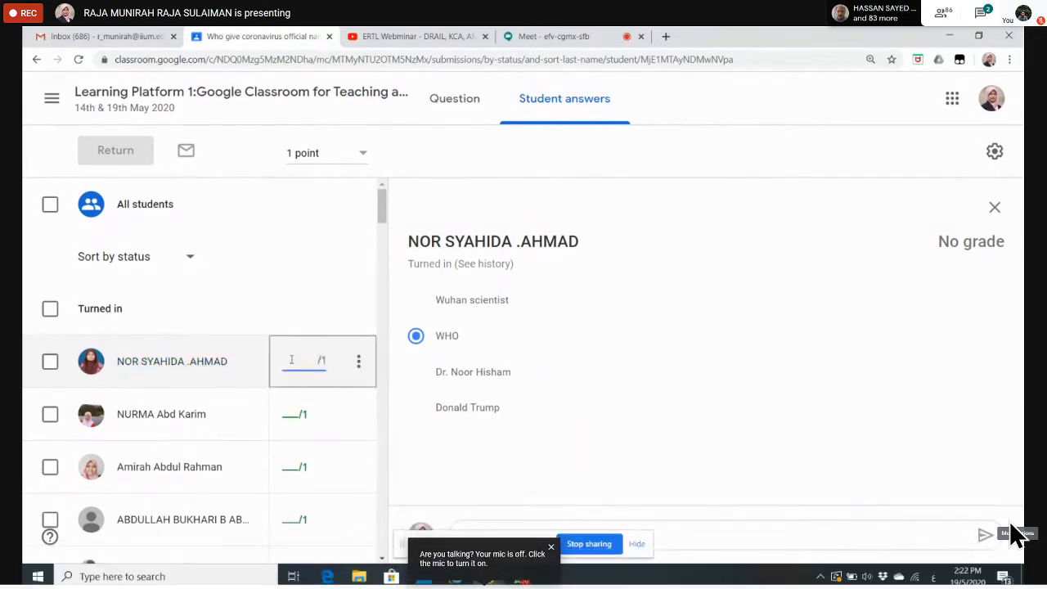
pyautogui.write('1')
pyautogui.click(141, 415)
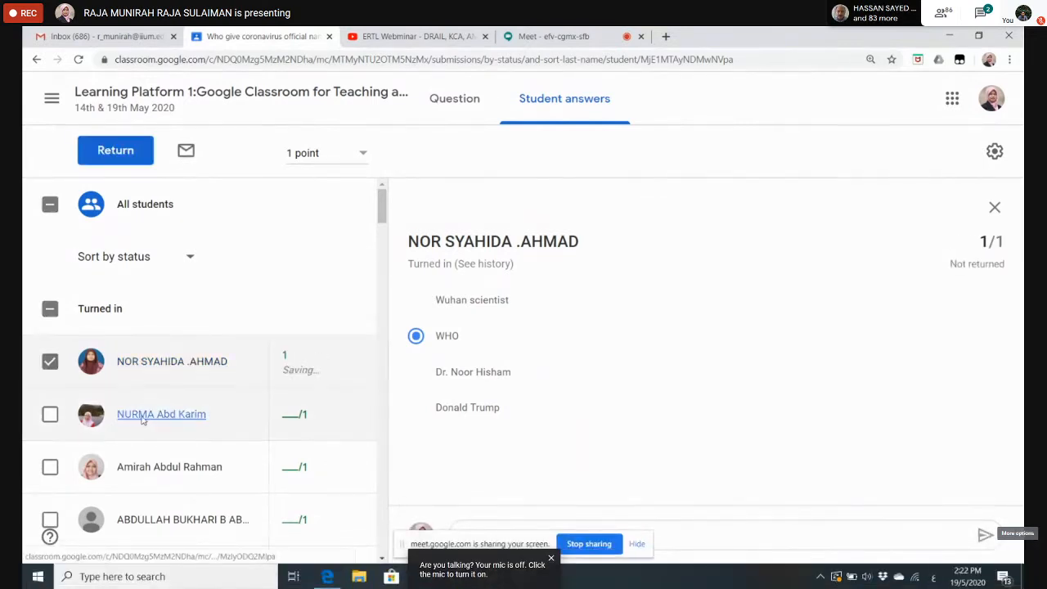
pyautogui.click(290, 417)
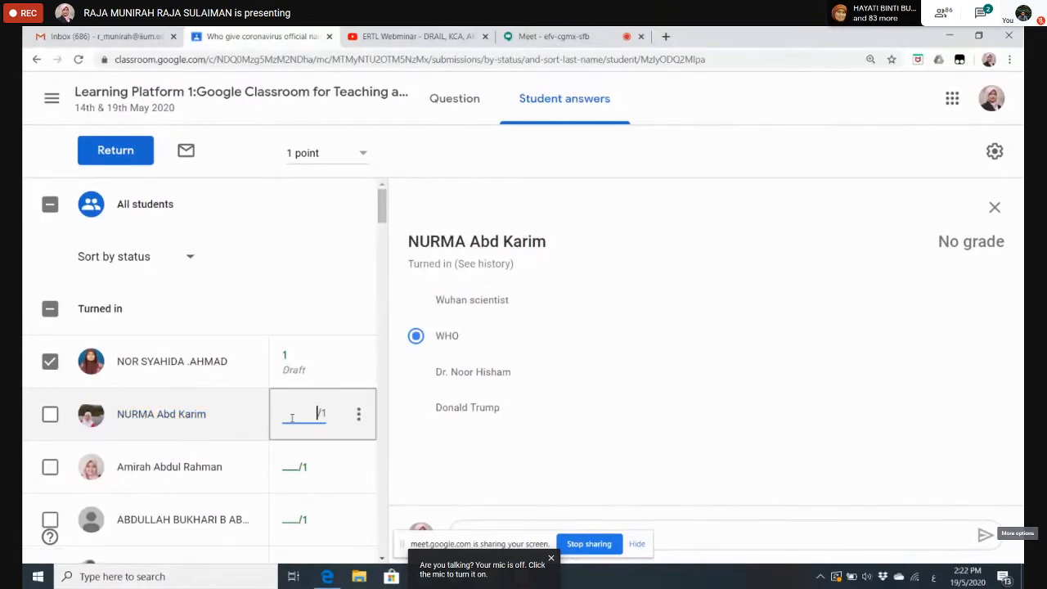
pyautogui.write('1')
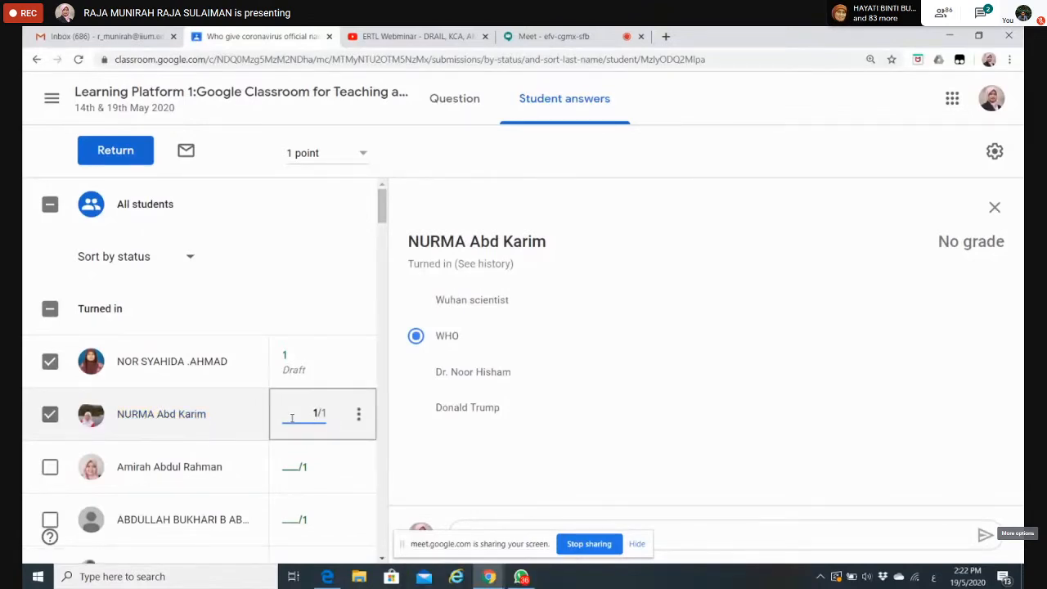
pyautogui.click(350, 264)
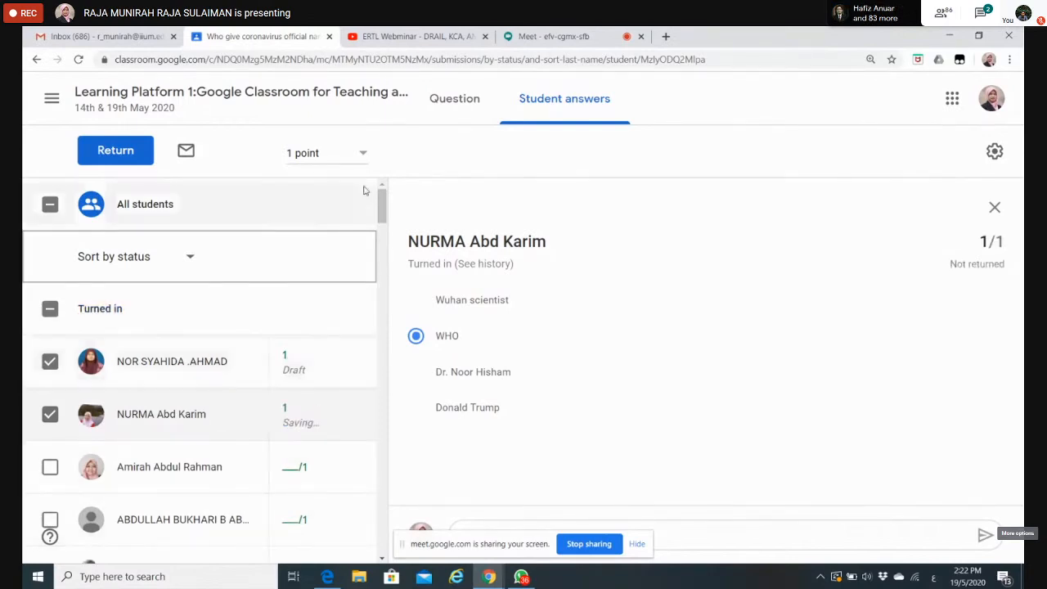
# Step: Review the multiple-choice answers of the next five students in the turned-in list, one after another
pyautogui.moveTo(381, 208)
pyautogui.mouseDown()
pyautogui.moveTo(382, 235)
pyautogui.moveTo(382, 217)
pyautogui.mouseUp()
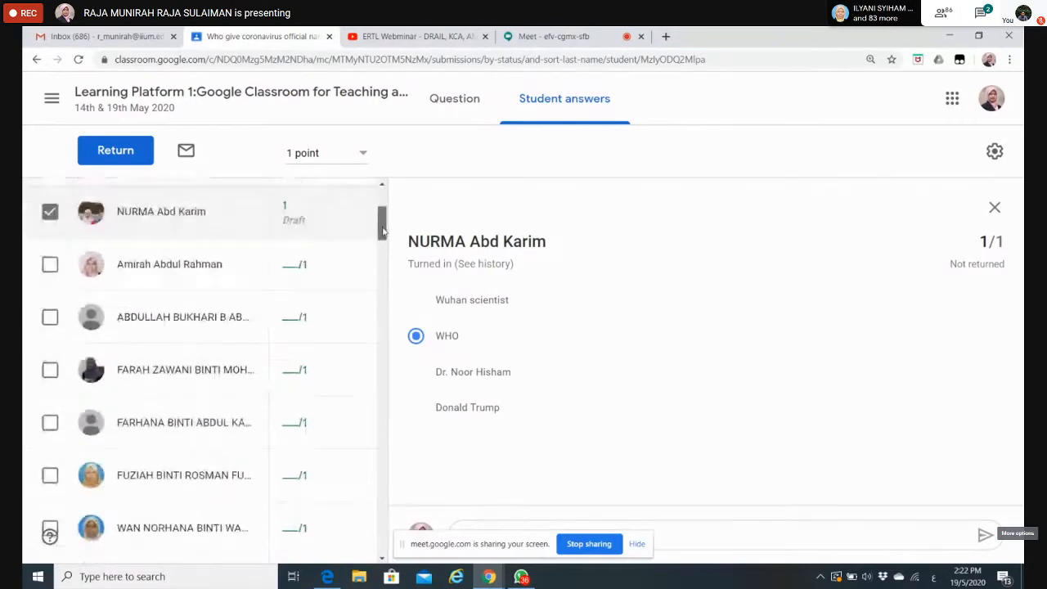
pyautogui.click(180, 275)
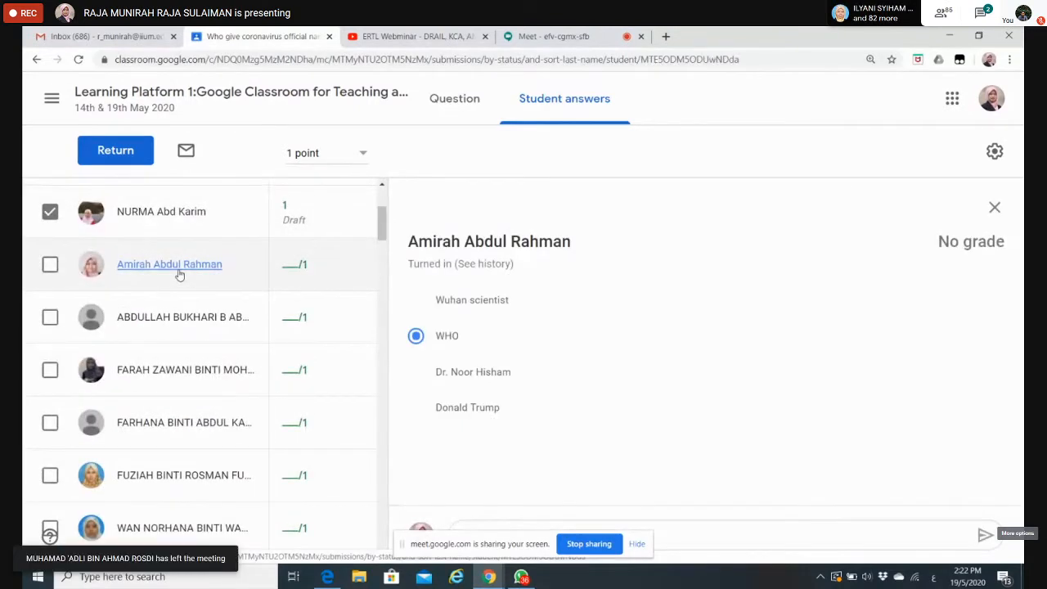
pyautogui.click(163, 318)
pyautogui.click(159, 372)
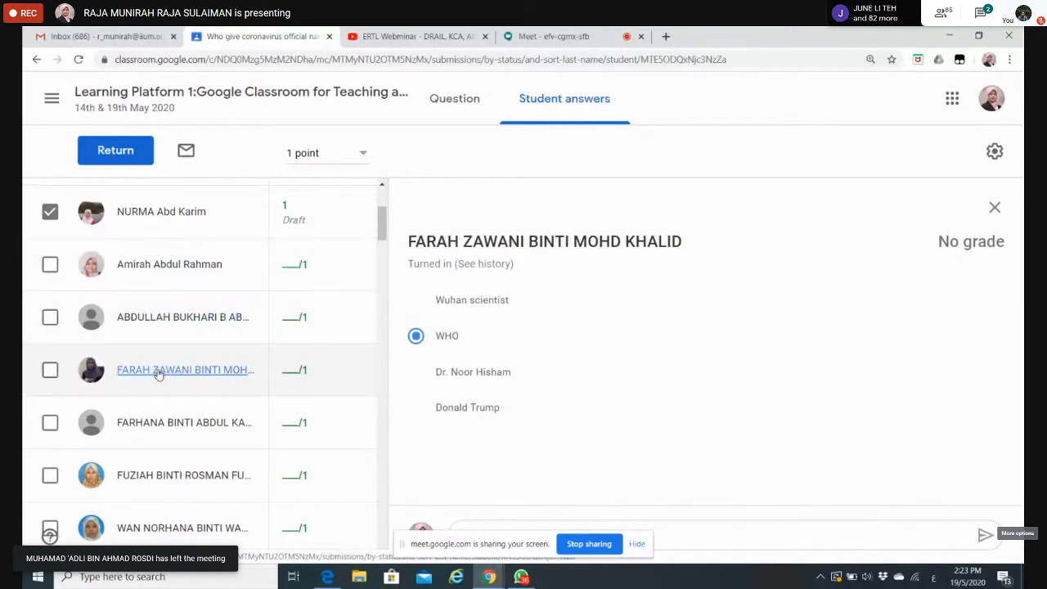
pyautogui.click(157, 424)
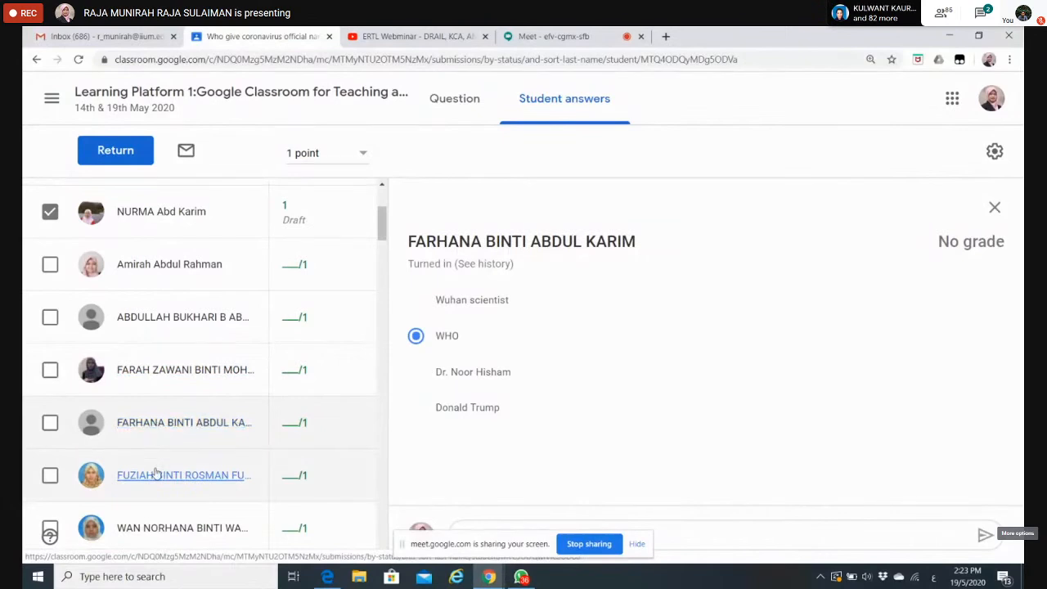
pyautogui.click(155, 473)
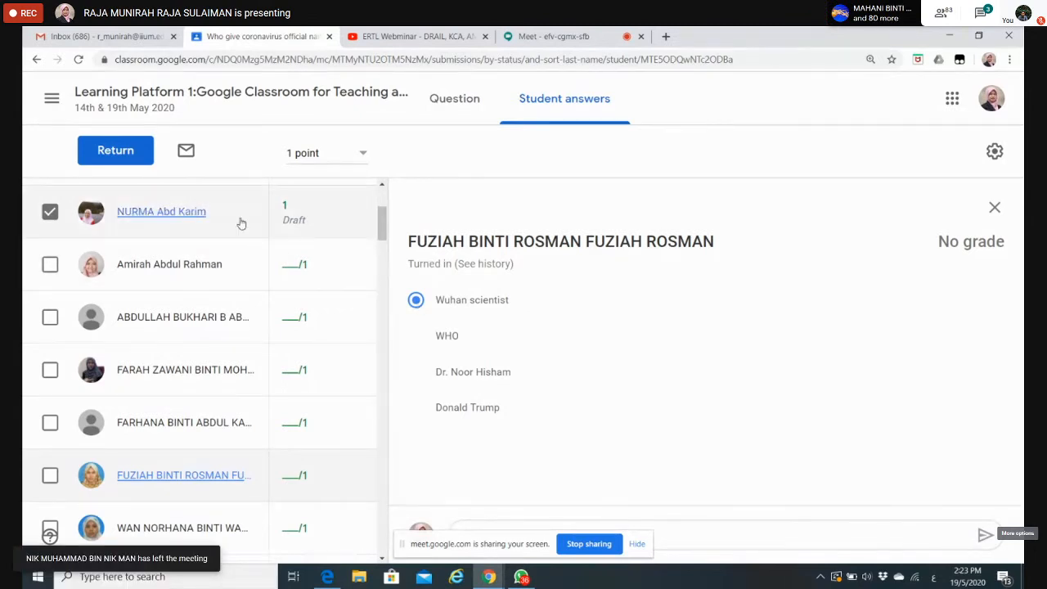
pyautogui.scroll(1, 376, 227)
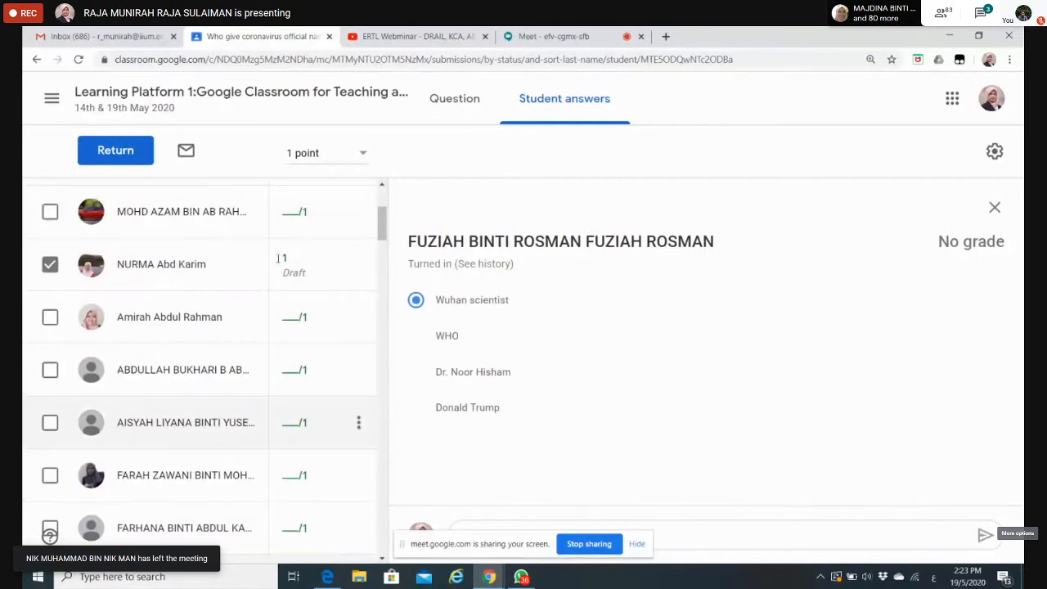
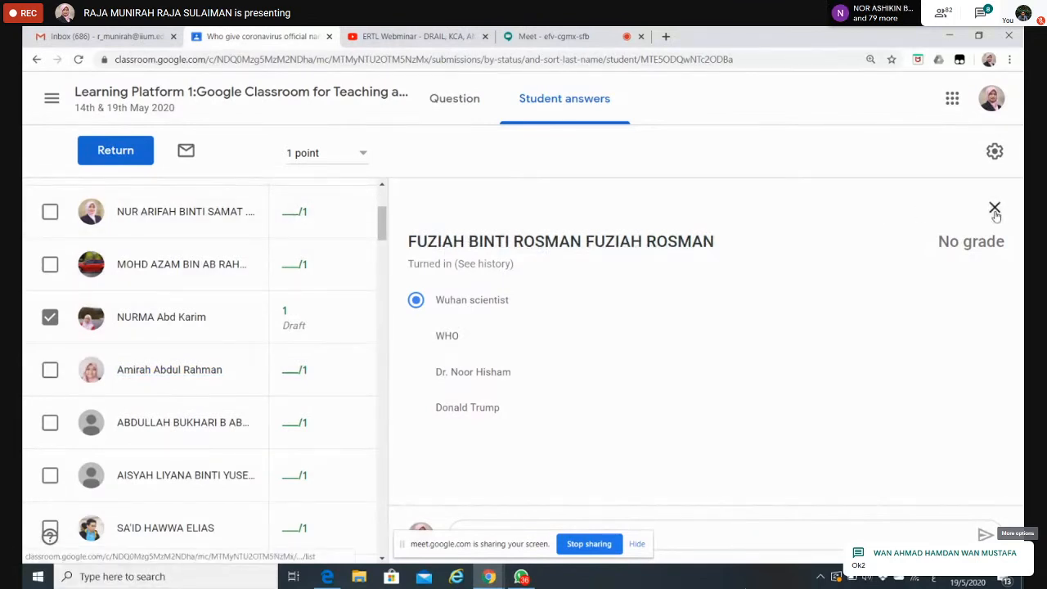
# Step: Return from the open student answer to the class's Classwork page and collapse the coronavirus official name question
pyautogui.click(995, 209)
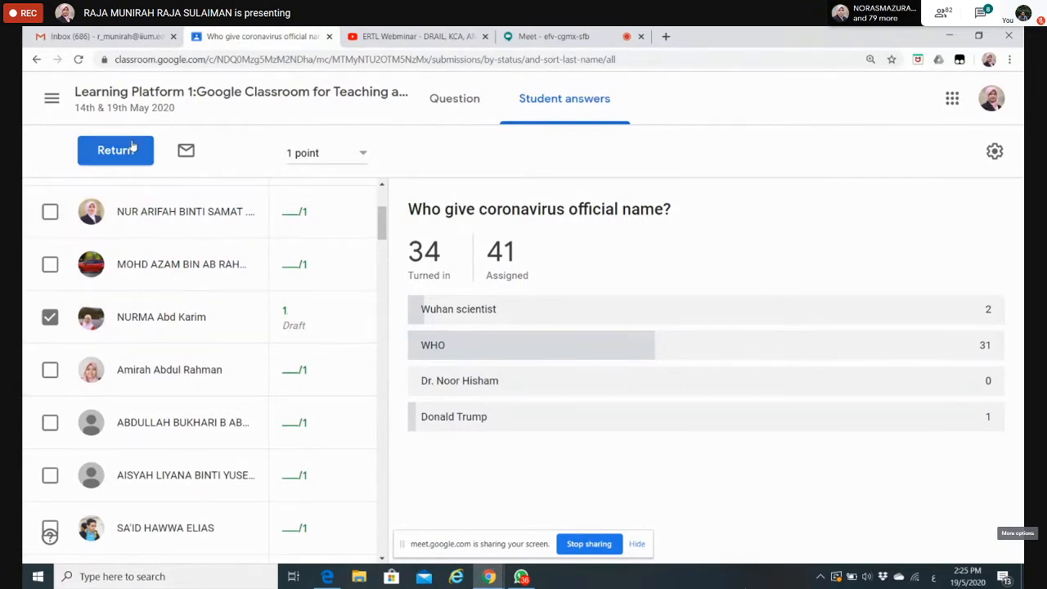
pyautogui.click(138, 97)
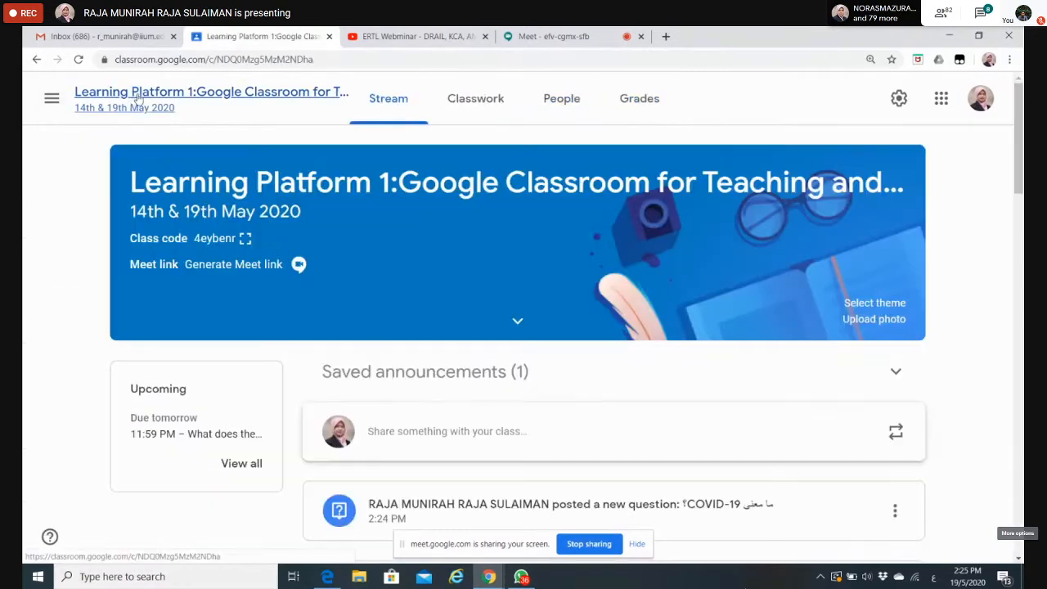
pyautogui.click(477, 103)
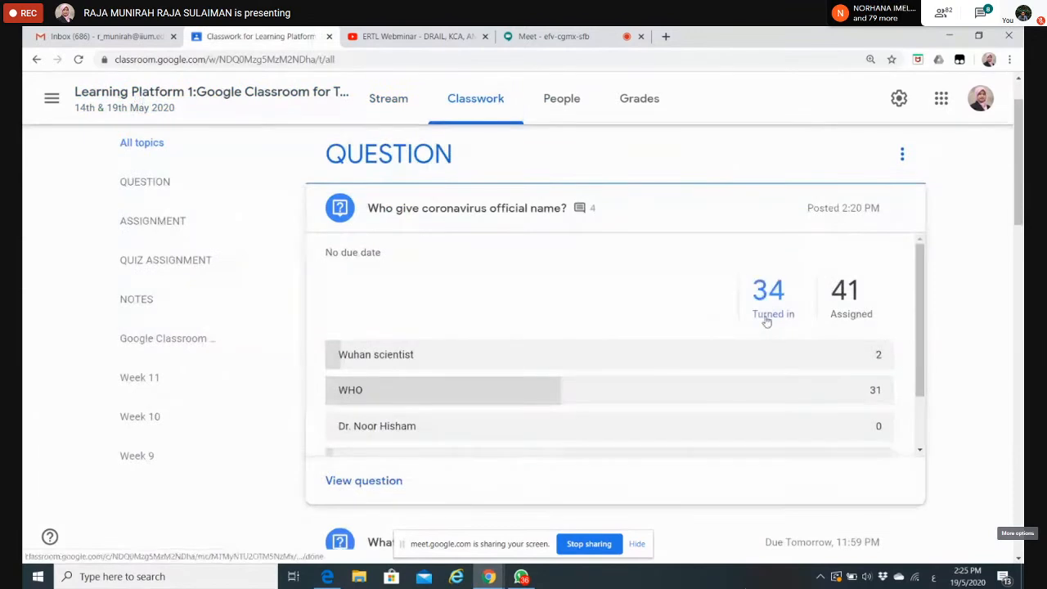
pyautogui.click(500, 207)
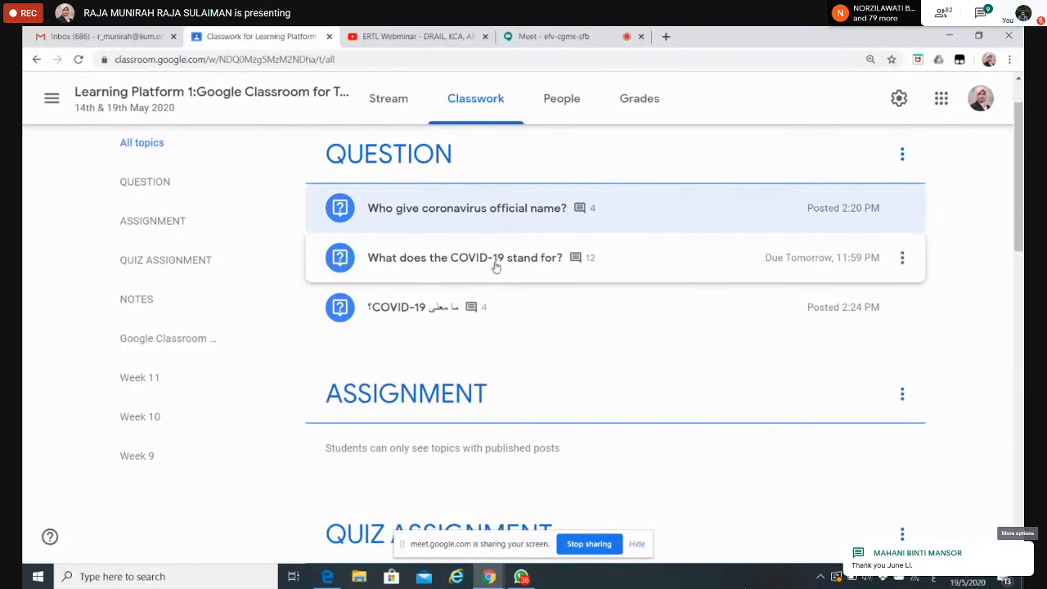
# Step: Open the turned-in answers to "What does the COVID-19 stand for?" and read through the students' written responses
pyautogui.click(495, 258)
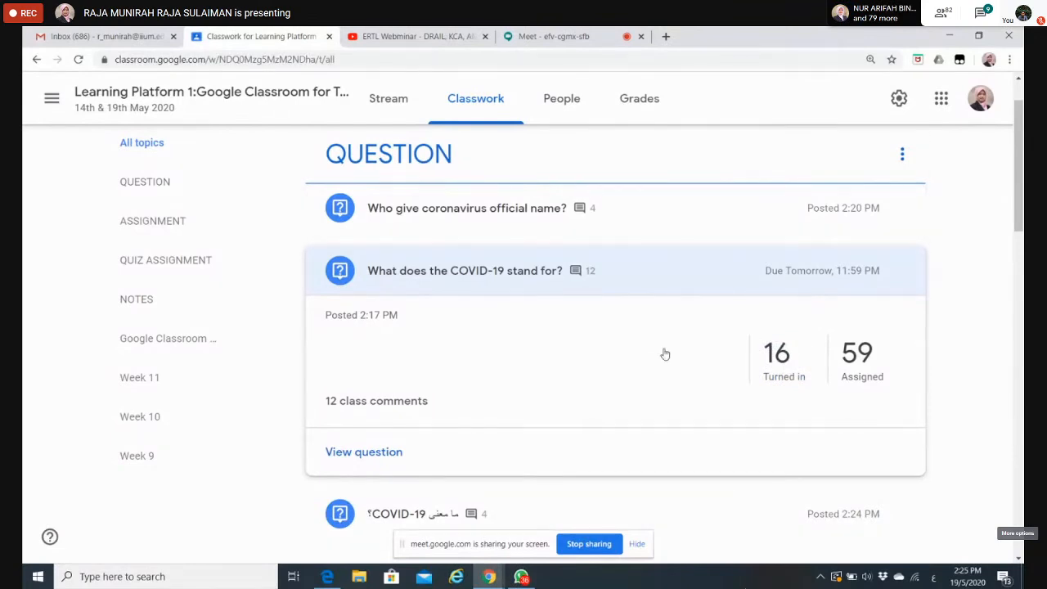
pyautogui.click(774, 350)
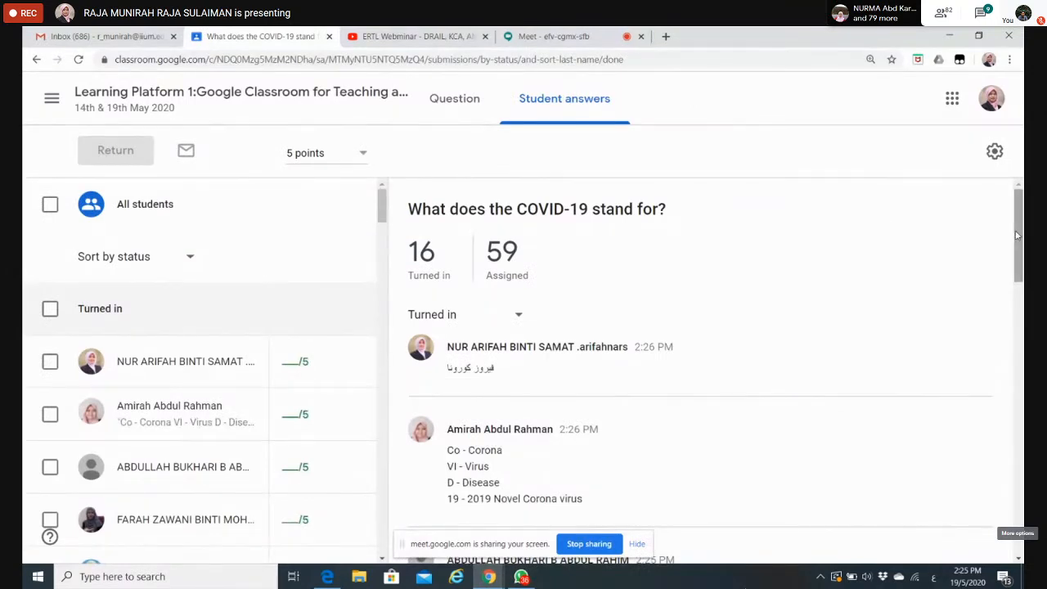
pyautogui.moveTo(1017, 236); pyautogui.dragTo(1017, 260)
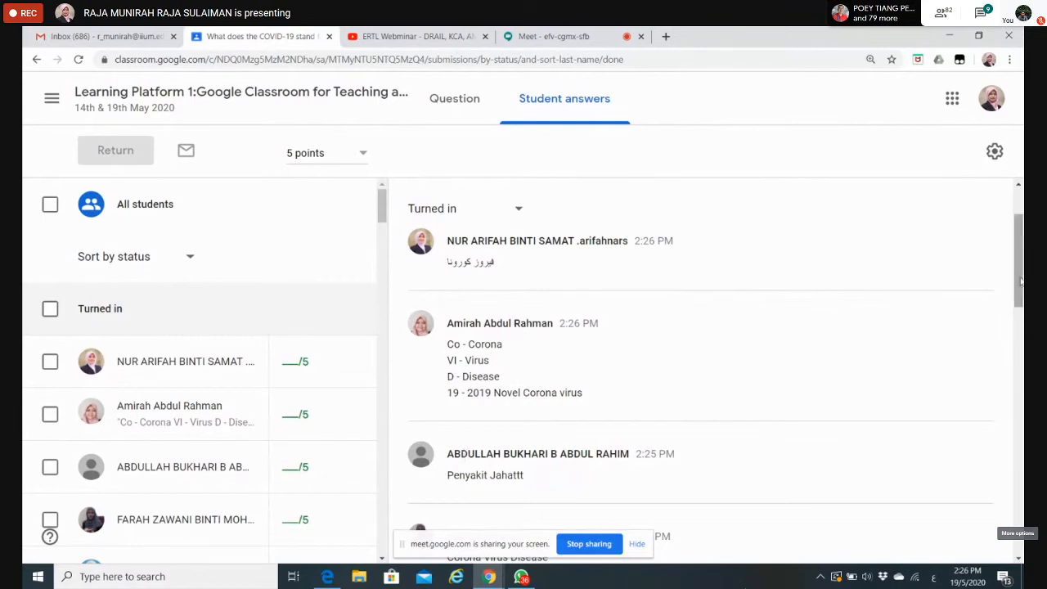
pyautogui.moveTo(1020, 282); pyautogui.dragTo(1020, 304)
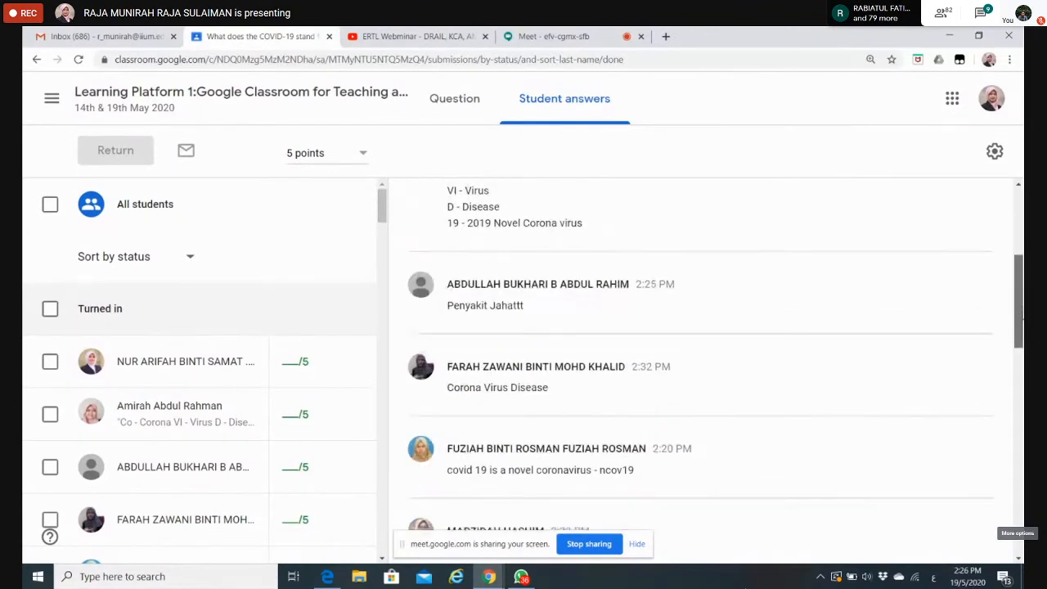
pyautogui.moveTo(1020, 296); pyautogui.dragTo(1021, 253)
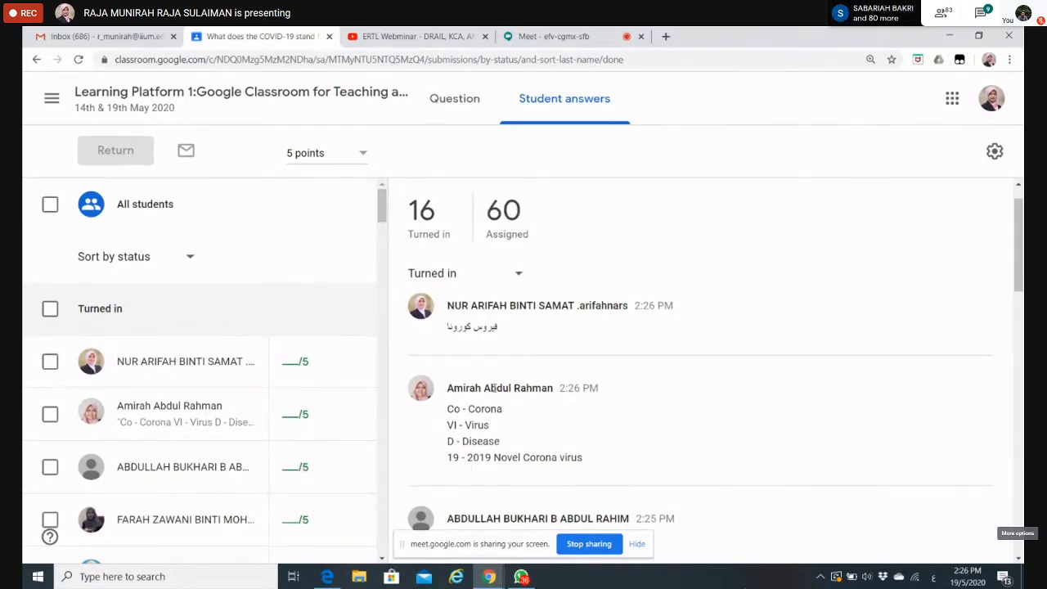
# Step: Grade the second turned-in student 5 out of 5 points and close that student's answer
pyautogui.click(293, 411)
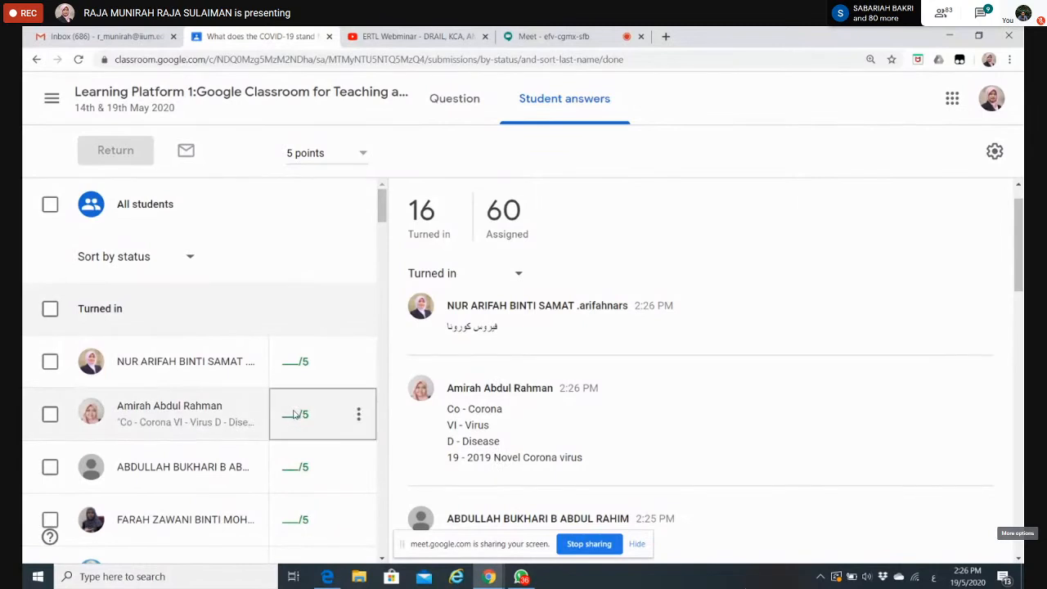
pyautogui.write('5')
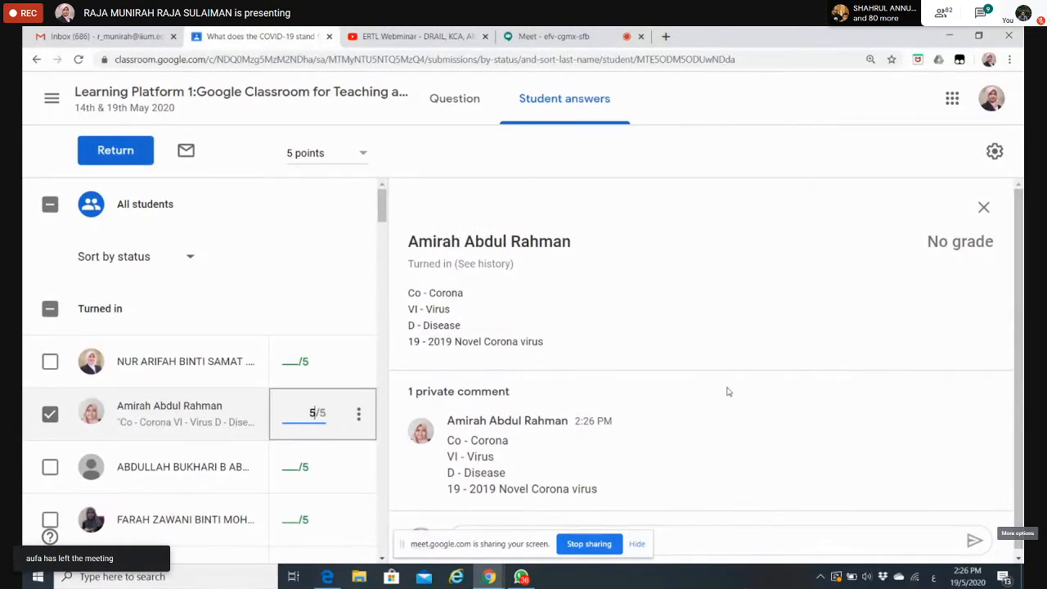
pyautogui.click(1018, 283)
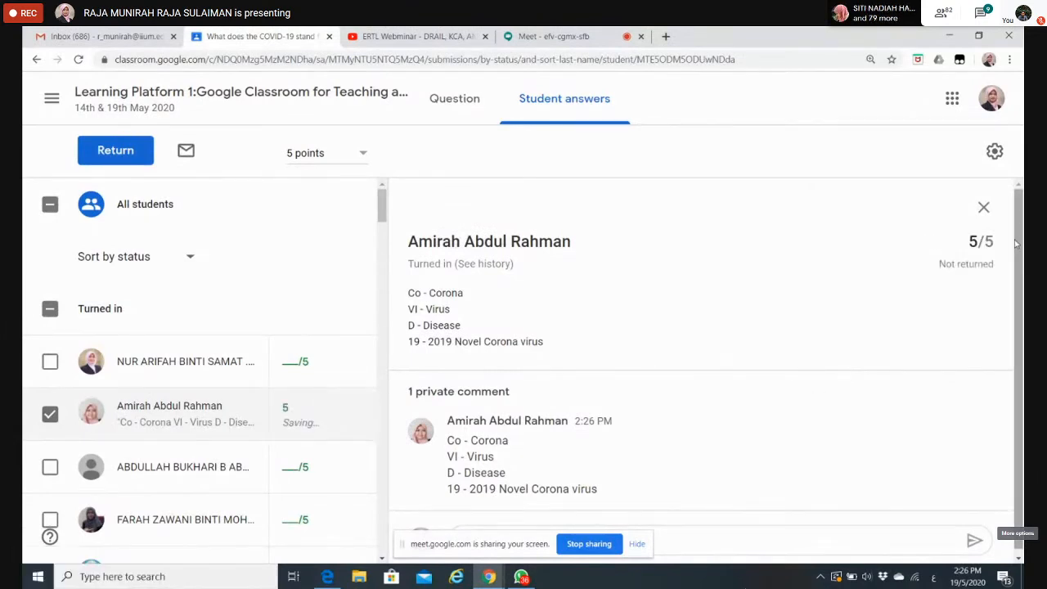
pyautogui.click(985, 211)
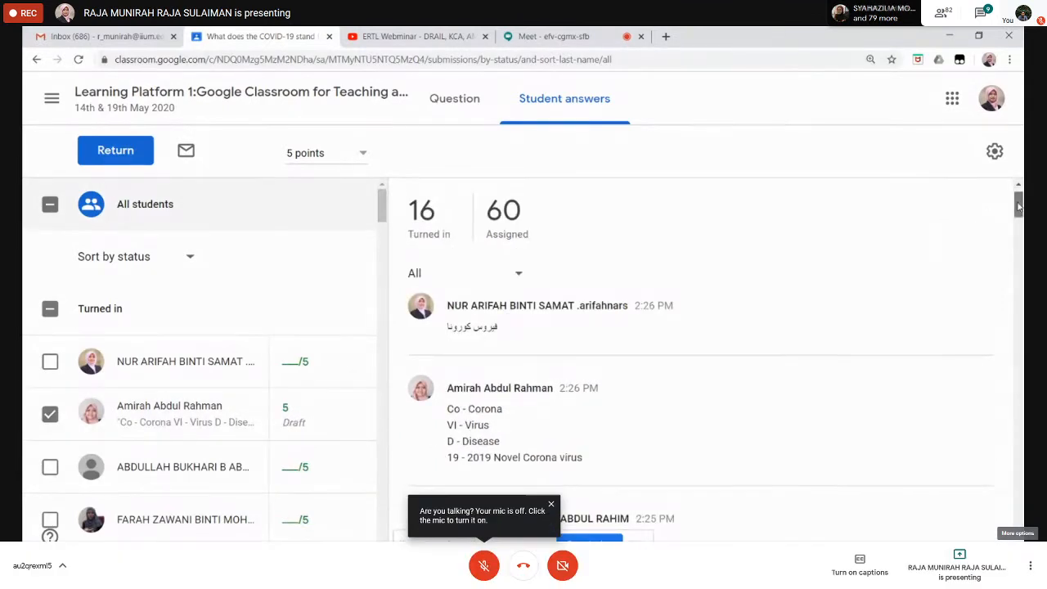
# Step: Grade the first turned-in student, who answered in Arabic, 3 out of 5 points and return to the overview of all answers
pyautogui.scroll(-4, 1020, 225)
pyautogui.scroll(-2, 1019, 229)
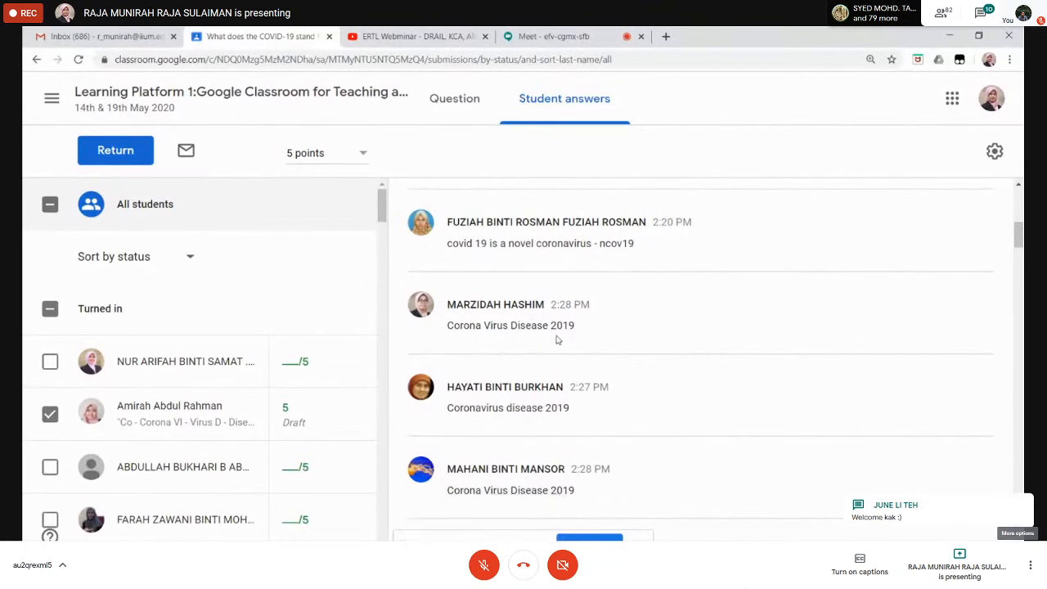
pyautogui.moveTo(1018, 234); pyautogui.dragTo(1019, 210)
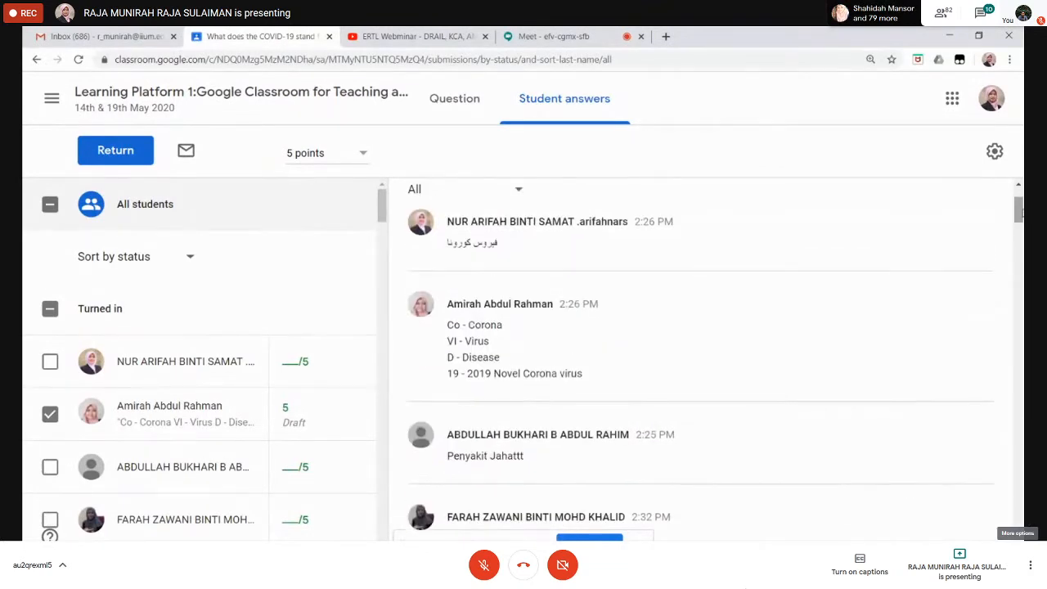
pyautogui.scroll(2, 873, 218)
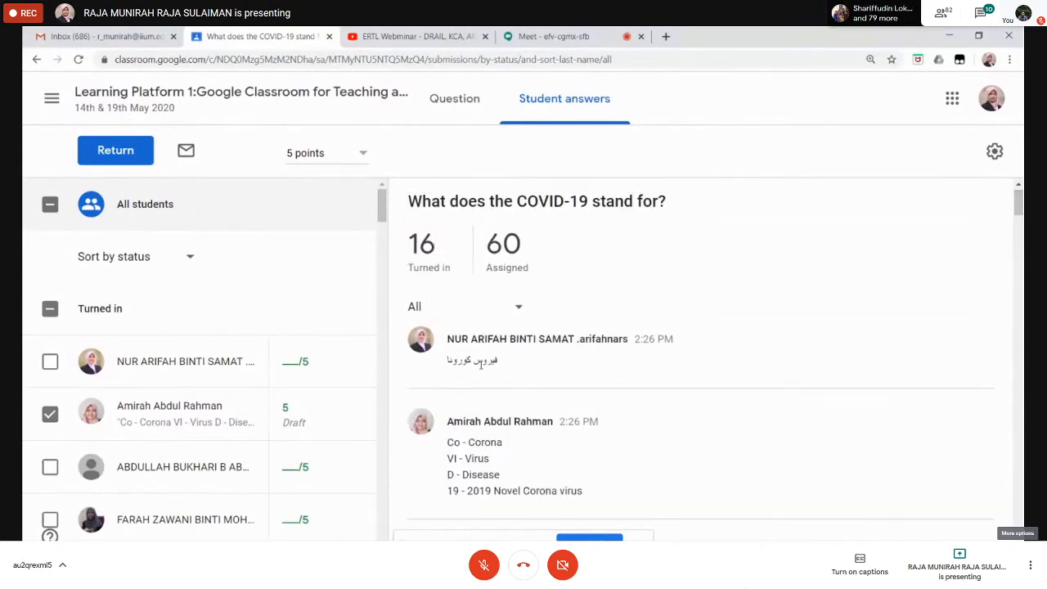
pyautogui.click(295, 361)
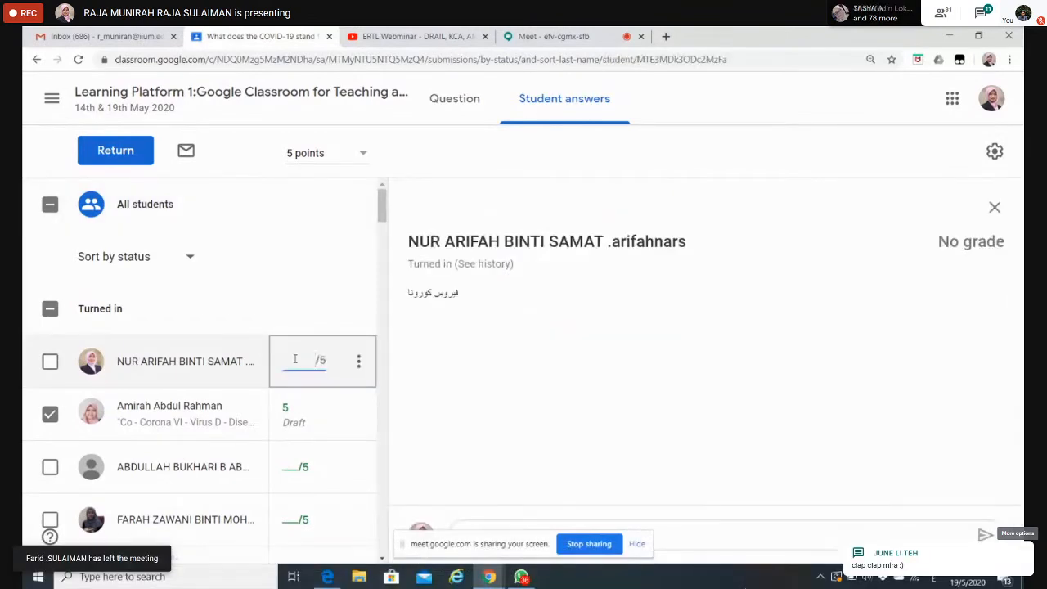
pyautogui.write('3')
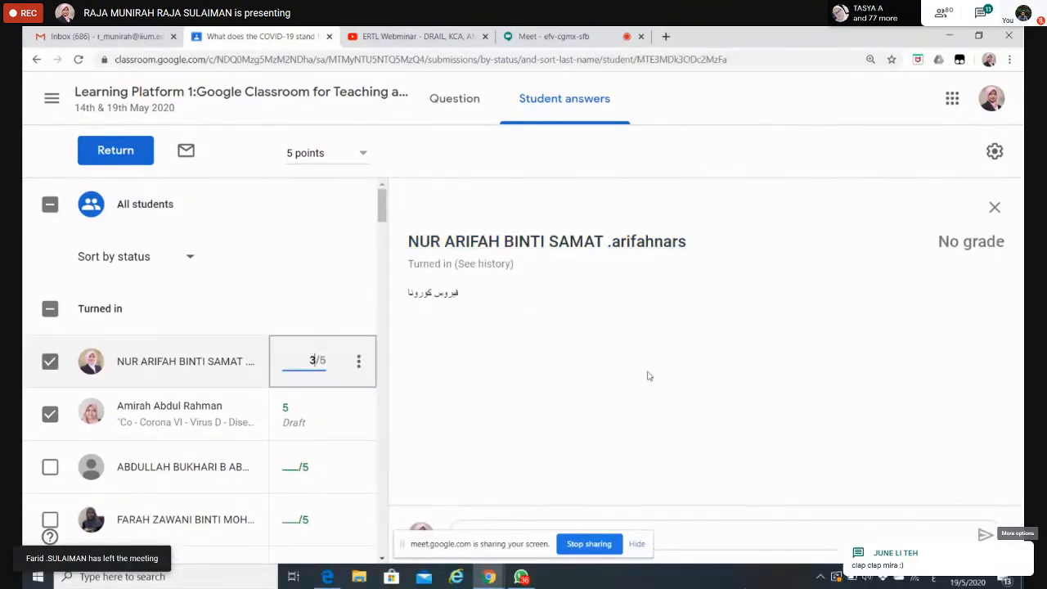
pyautogui.click(995, 207)
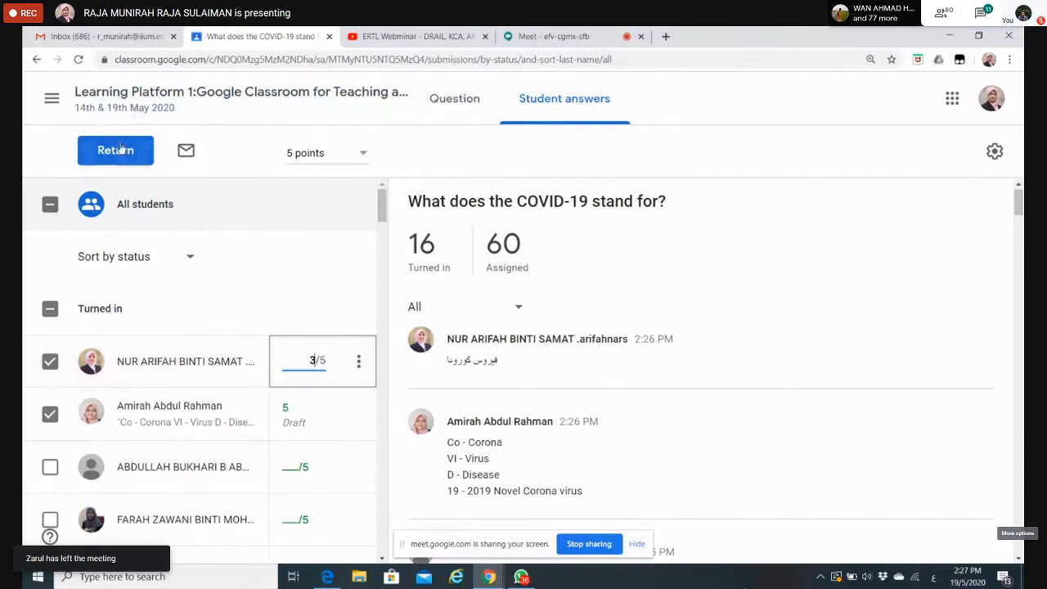
pyautogui.click(365, 261)
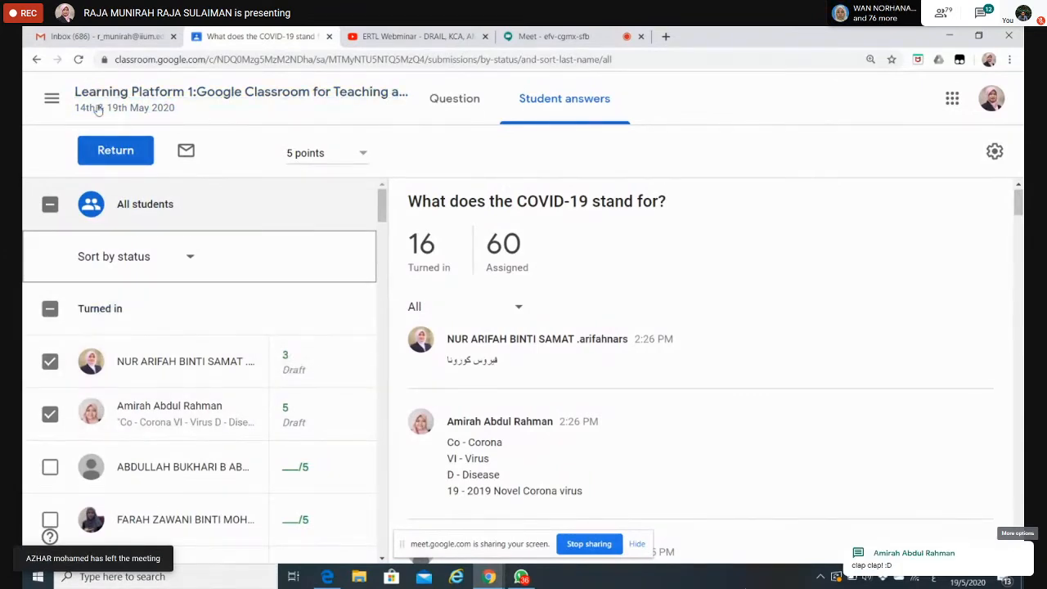
# Step: Return to the Classwork page, collapse the question about what COVID-19 stands for, and look over the topic sections
pyautogui.click(233, 90)
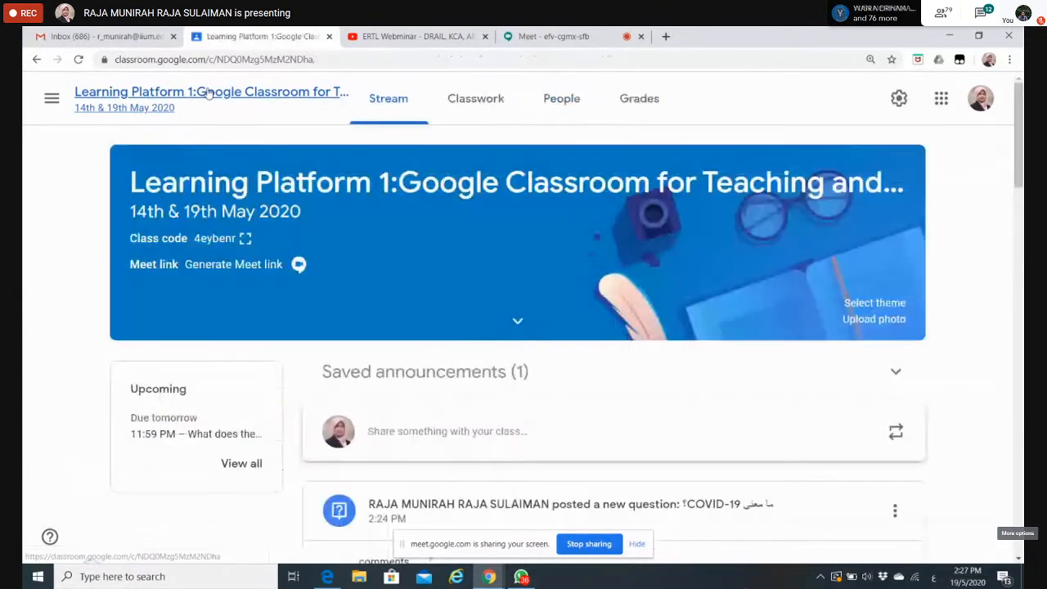
pyautogui.click(501, 101)
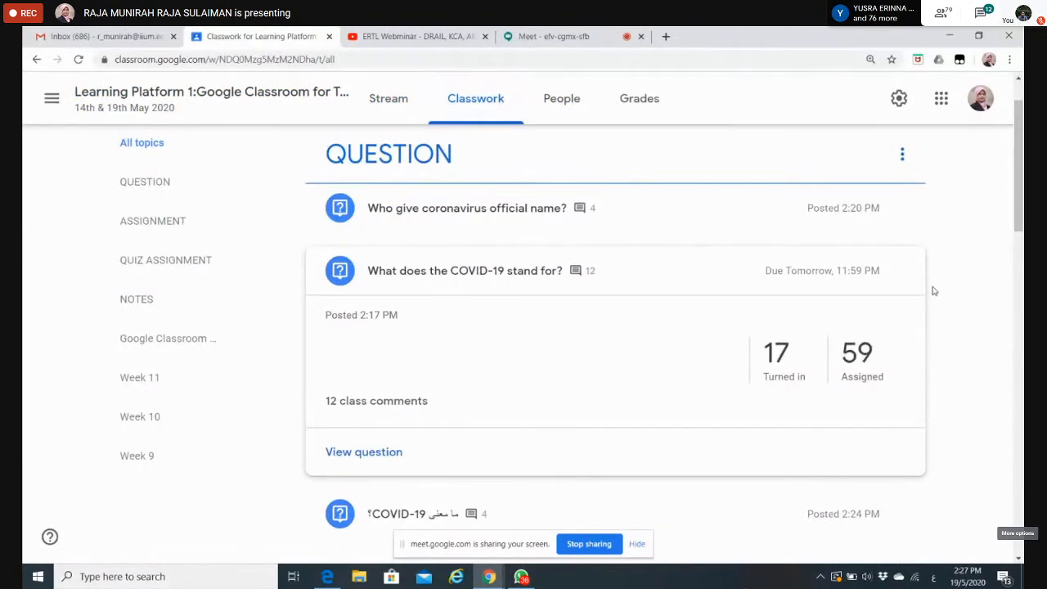
pyautogui.click(507, 281)
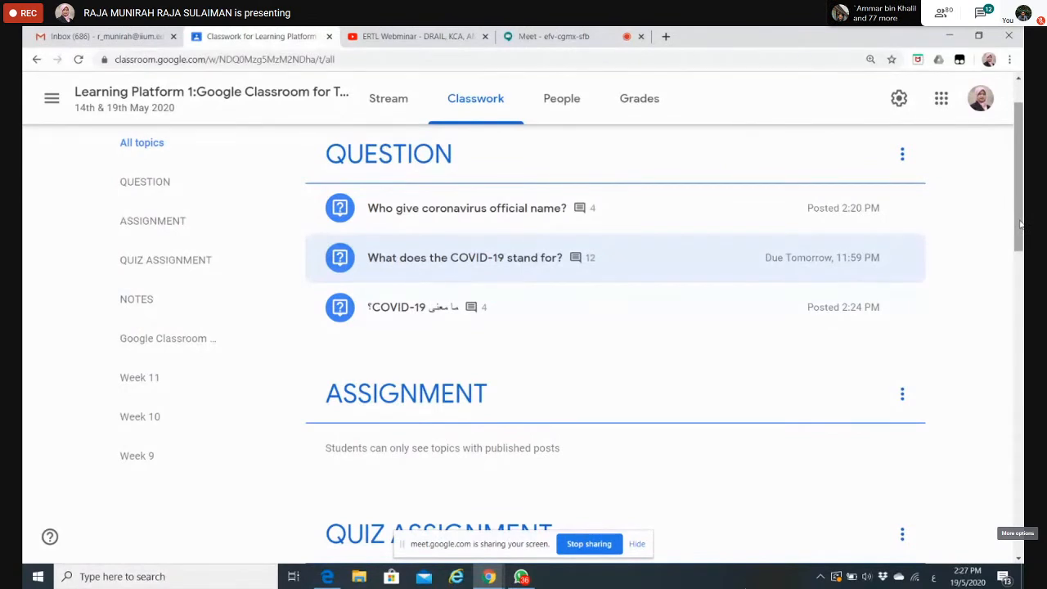
pyautogui.moveTo(1021, 223); pyautogui.dragTo(1020, 201)
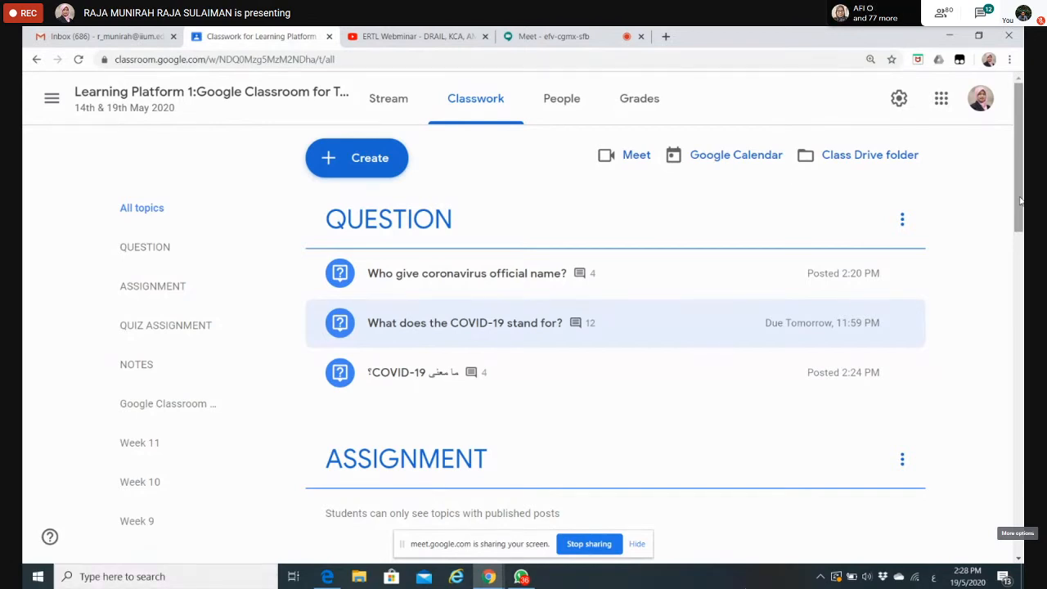
pyautogui.moveTo(1020, 201); pyautogui.dragTo(1020, 254)
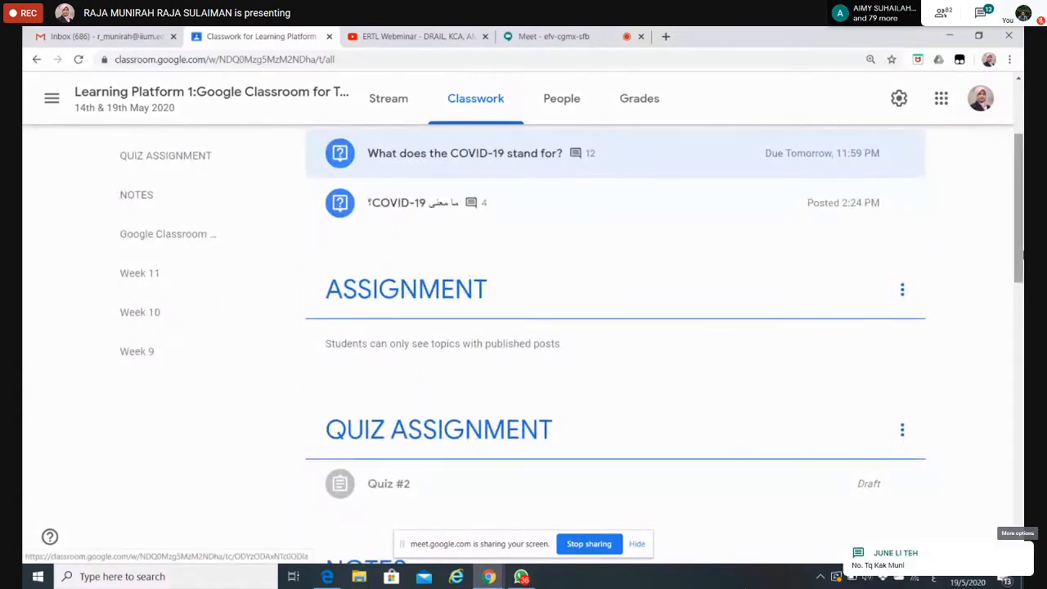
pyautogui.moveTo(1022, 272); pyautogui.dragTo(1024, 164)
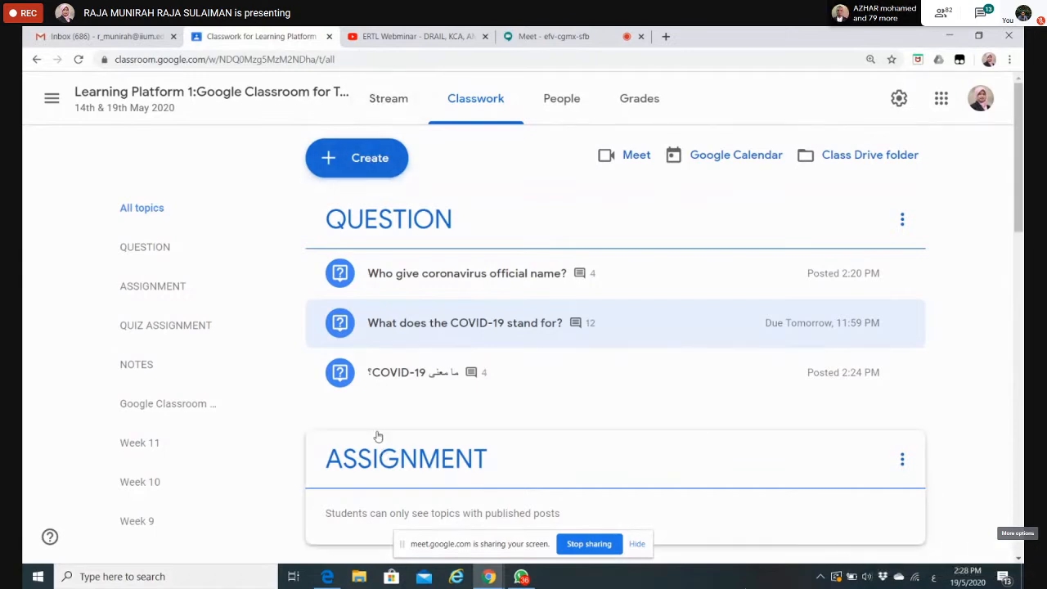
# Step: Start a new assignment from the Classwork page and begin editing its title
pyautogui.click(386, 160)
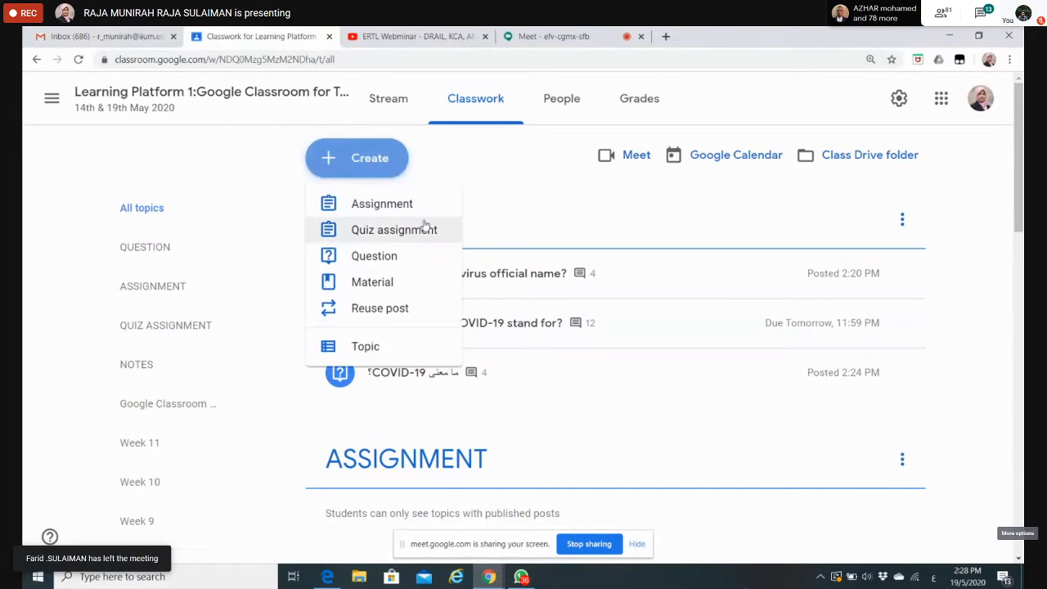
pyautogui.click(386, 201)
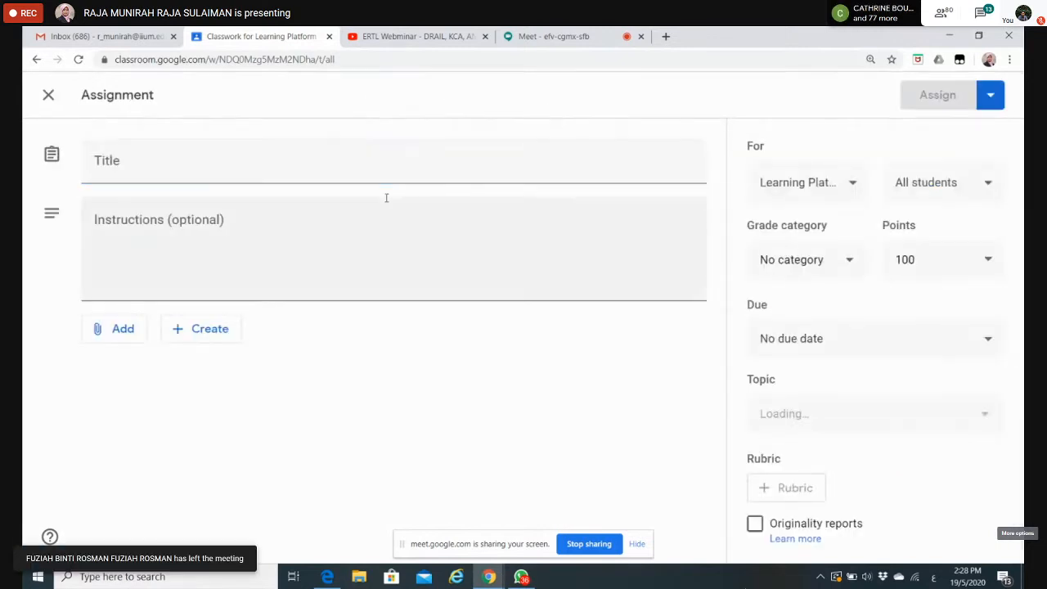
pyautogui.click(187, 157)
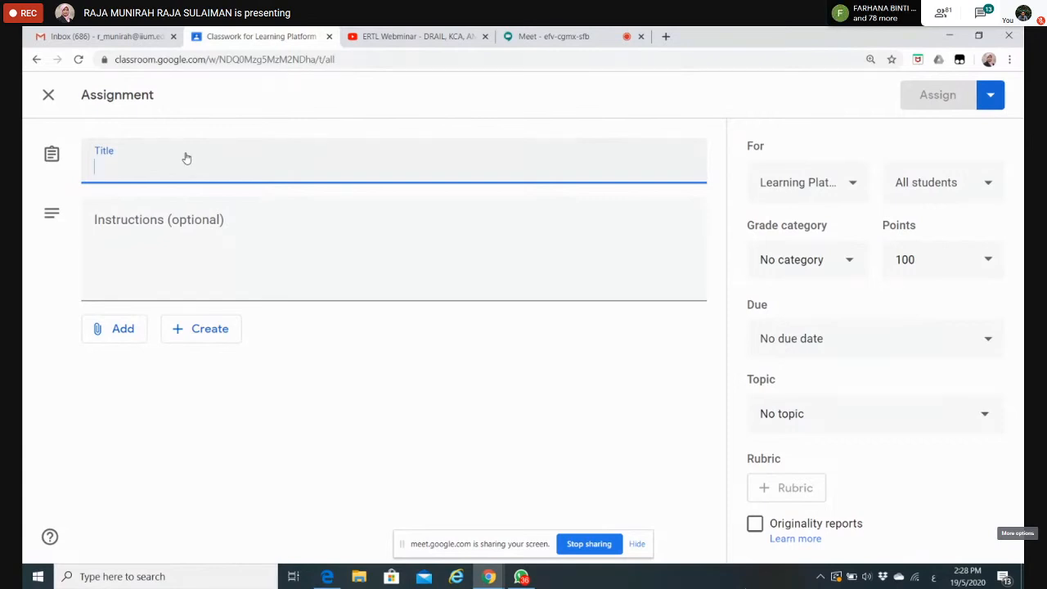
pyautogui.write('ف')
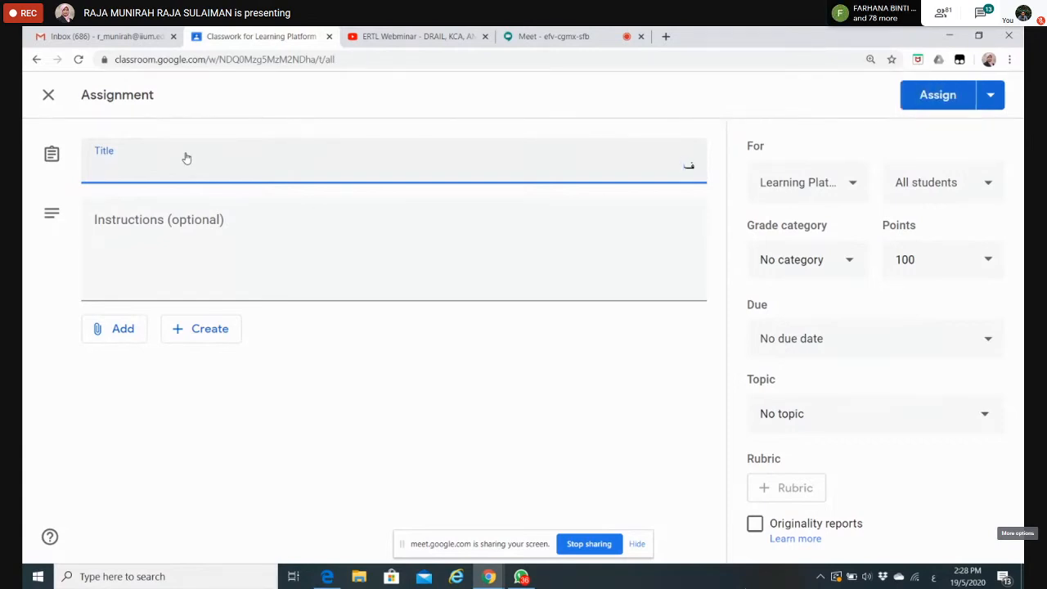
pyautogui.write('اث')
pyautogui.press('BackSpace')
pyautogui.press('BackSpace')
pyautogui.press('BackSpace')
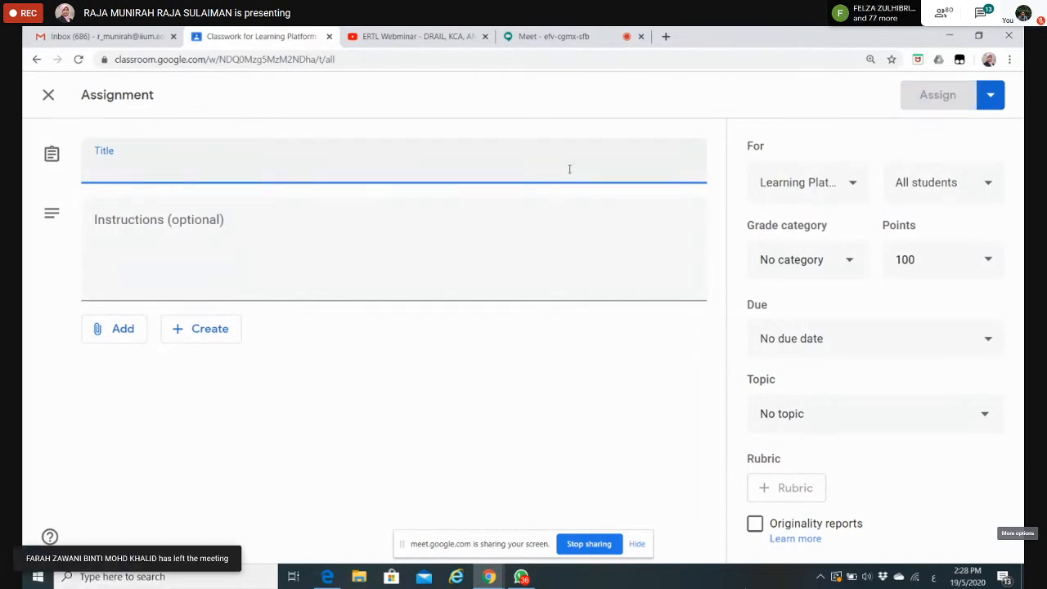
# Step: Switch the input language to English and title the assignment "The Positive Impact of ERTL"
pyautogui.hotkey('alt', 'shift')
pyautogui.write('The ')
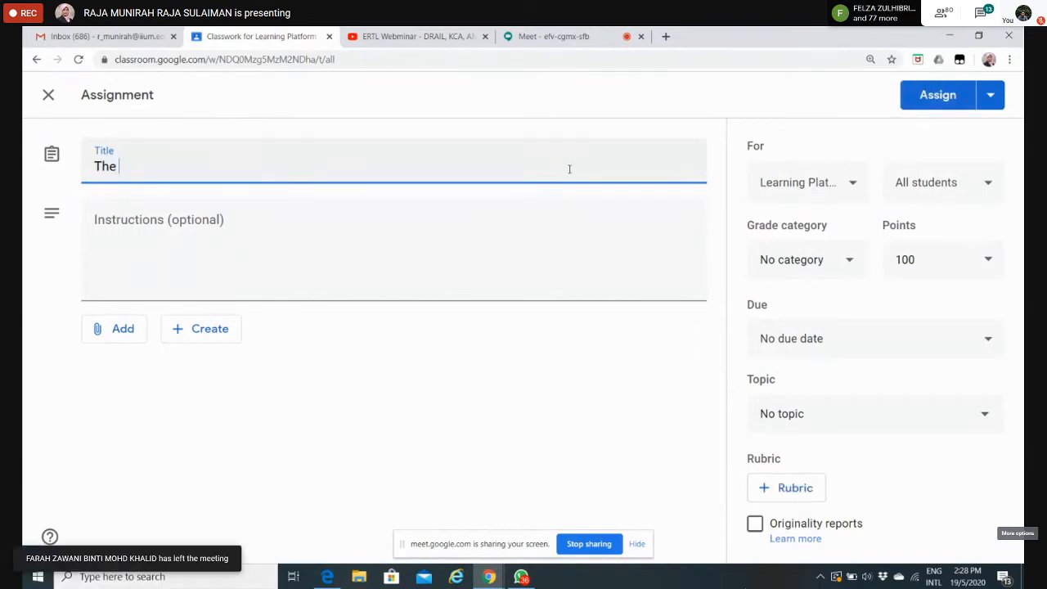
pyautogui.write('Positive ')
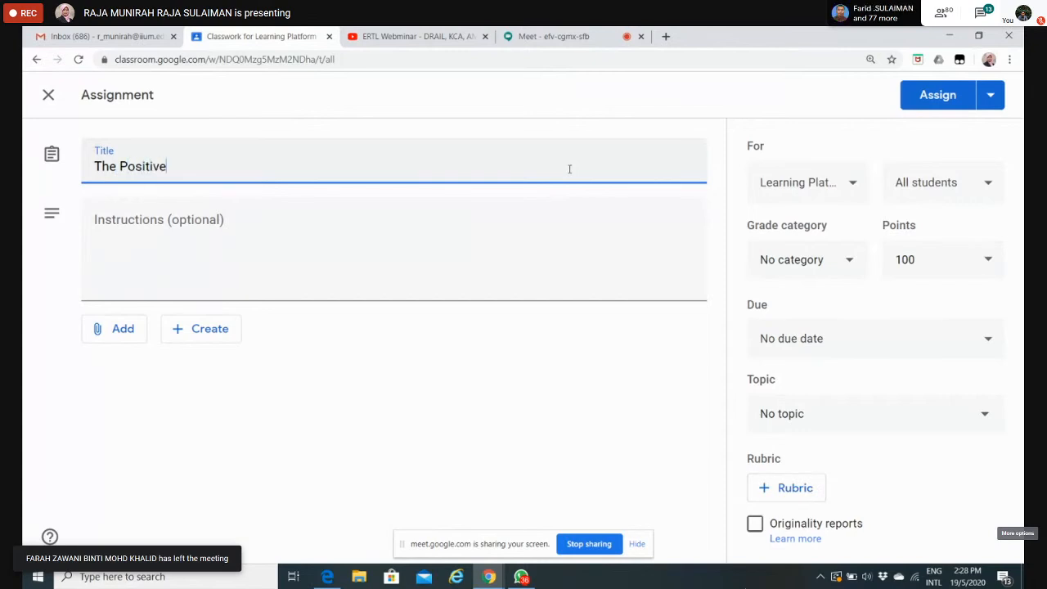
pyautogui.write('I')
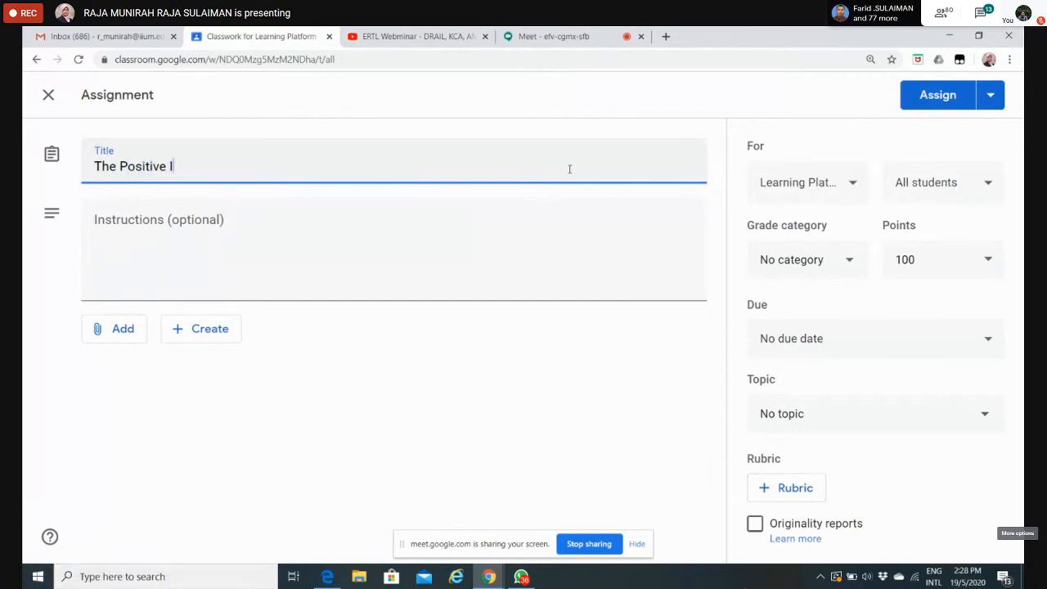
pyautogui.write('mpact of ERTL')
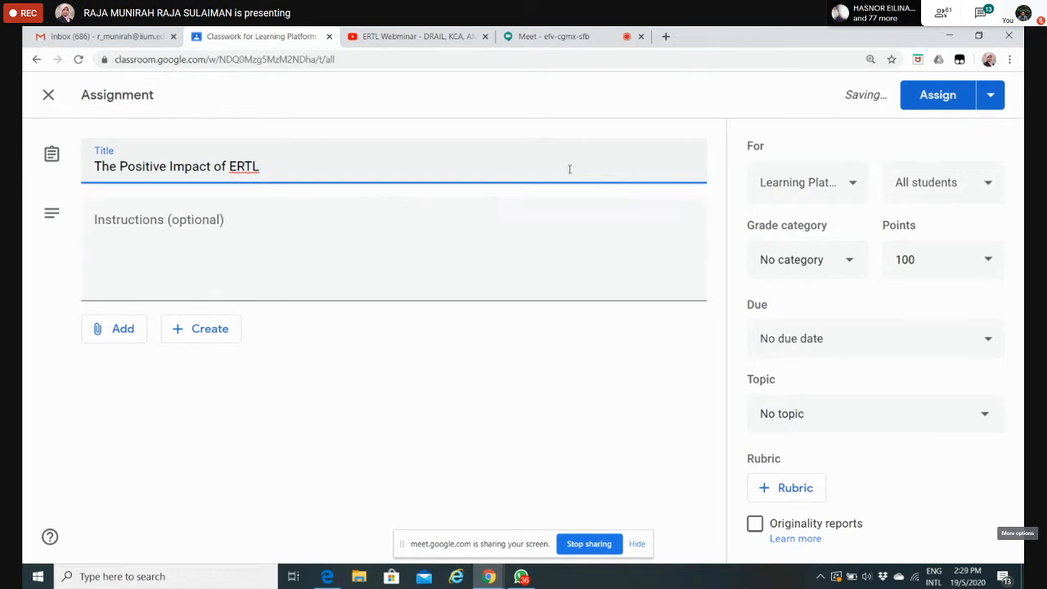
# Step: Extend the assignment title with "on CELPAD teachers"
pyautogui.write('on CELPAD teachers')
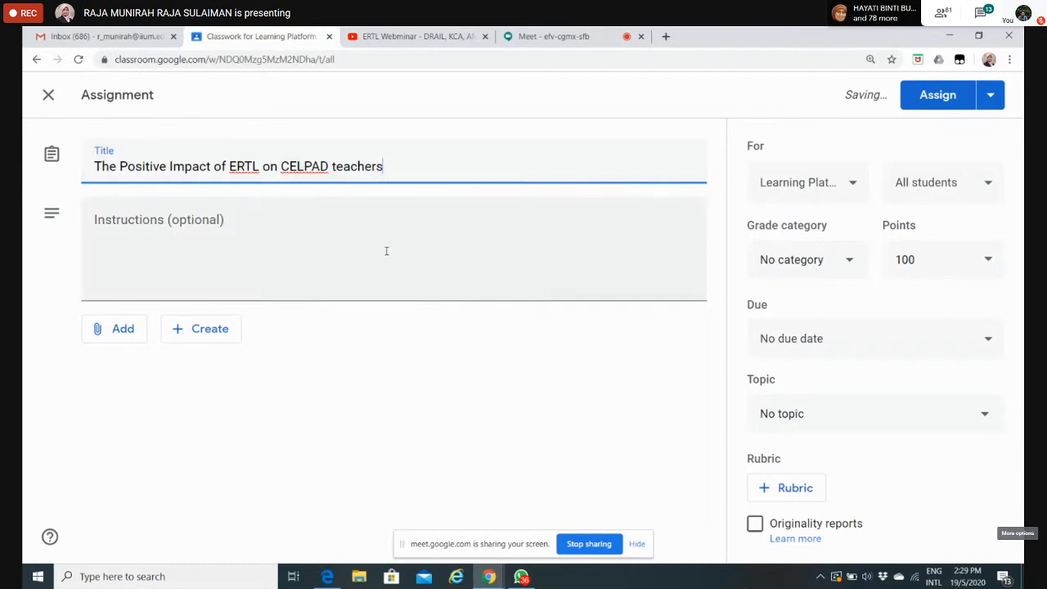
# Step: Enter the assignment instructions "Please give your opinion about the positive impact of ERTL on CELPAD teachers."
pyautogui.click(106, 250)
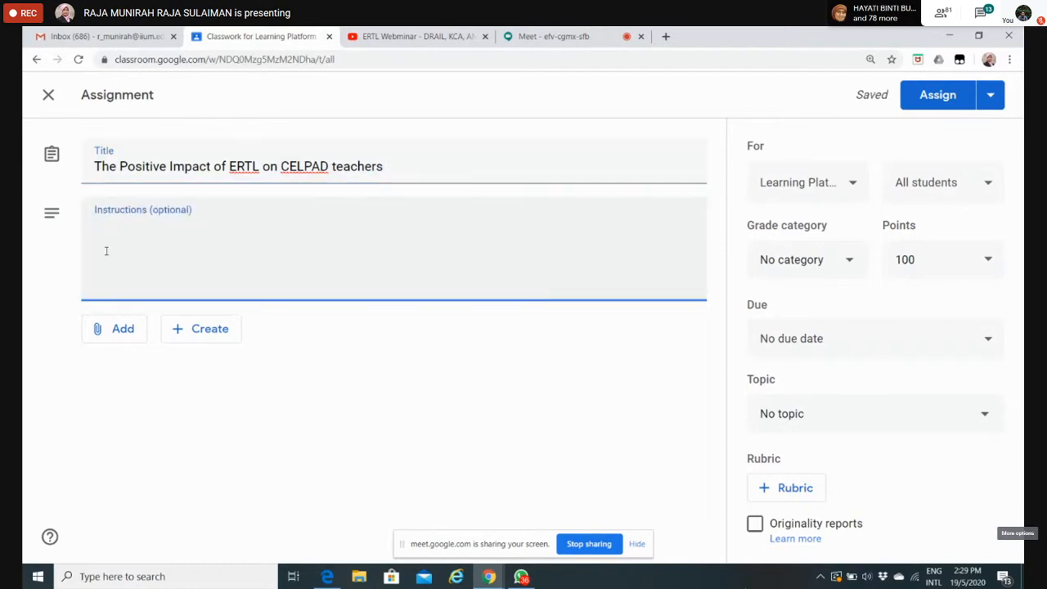
pyautogui.write('Please gi')
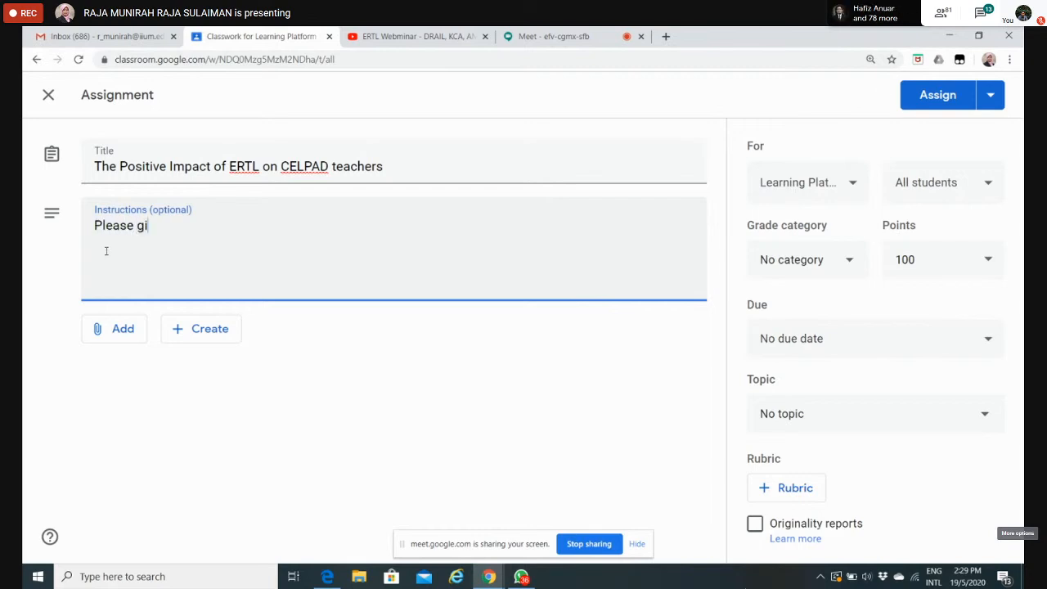
pyautogui.write('ve your ')
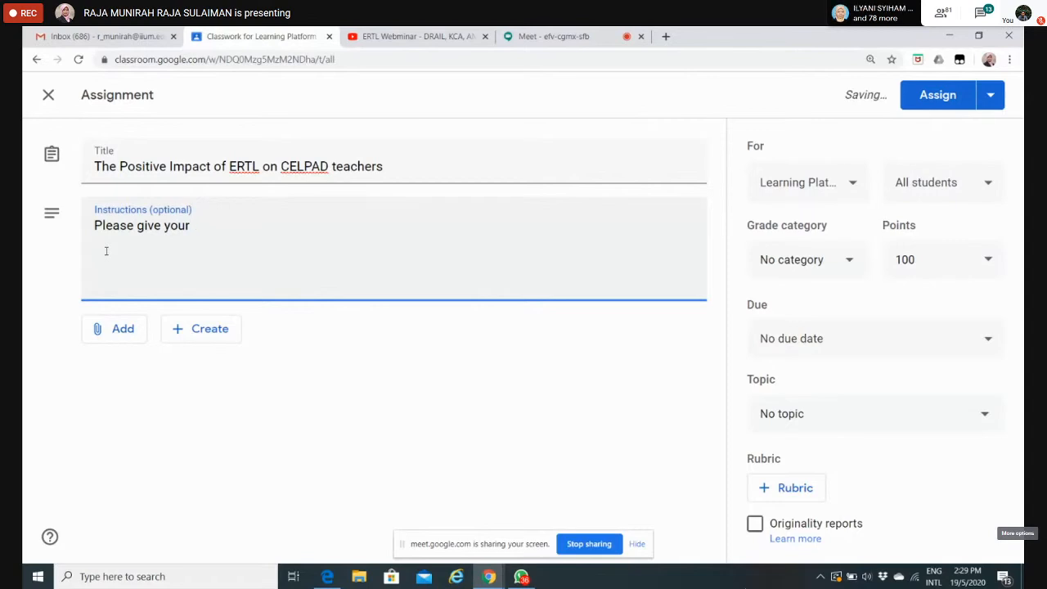
pyautogui.write('opinion')
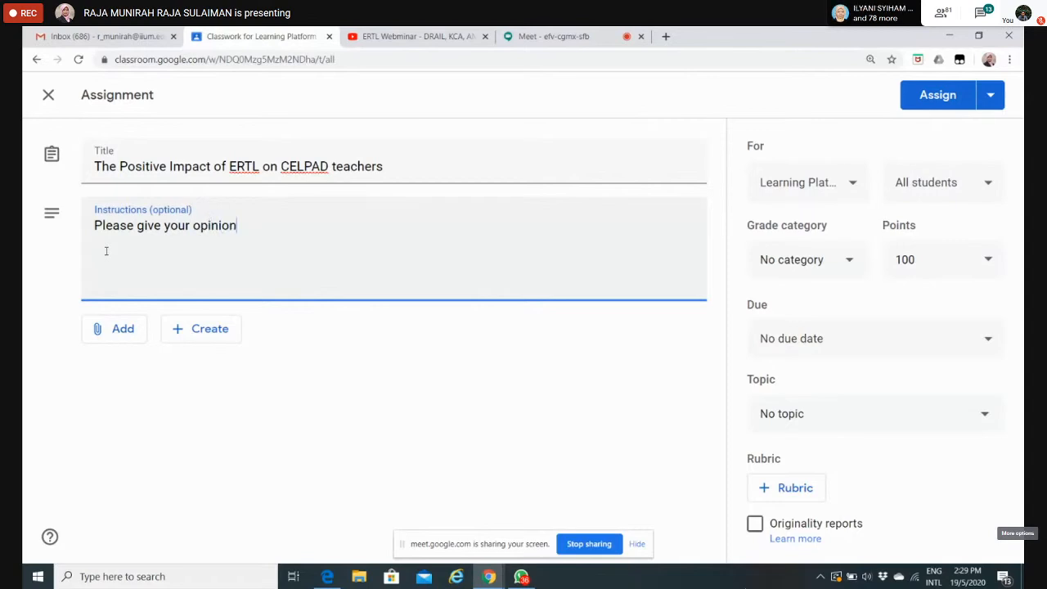
pyautogui.write(' about the')
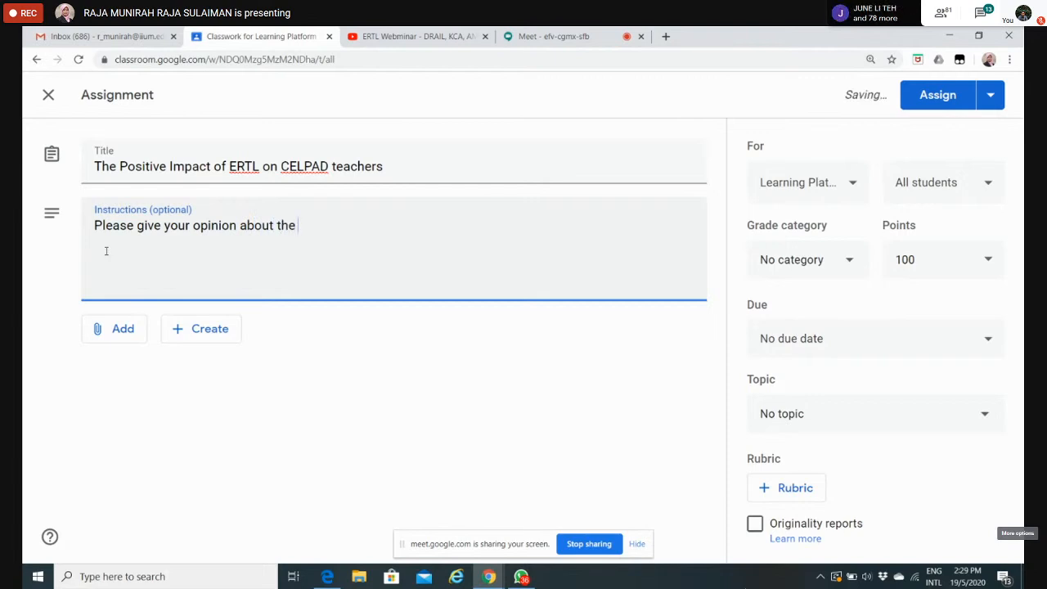
pyautogui.write(' positive')
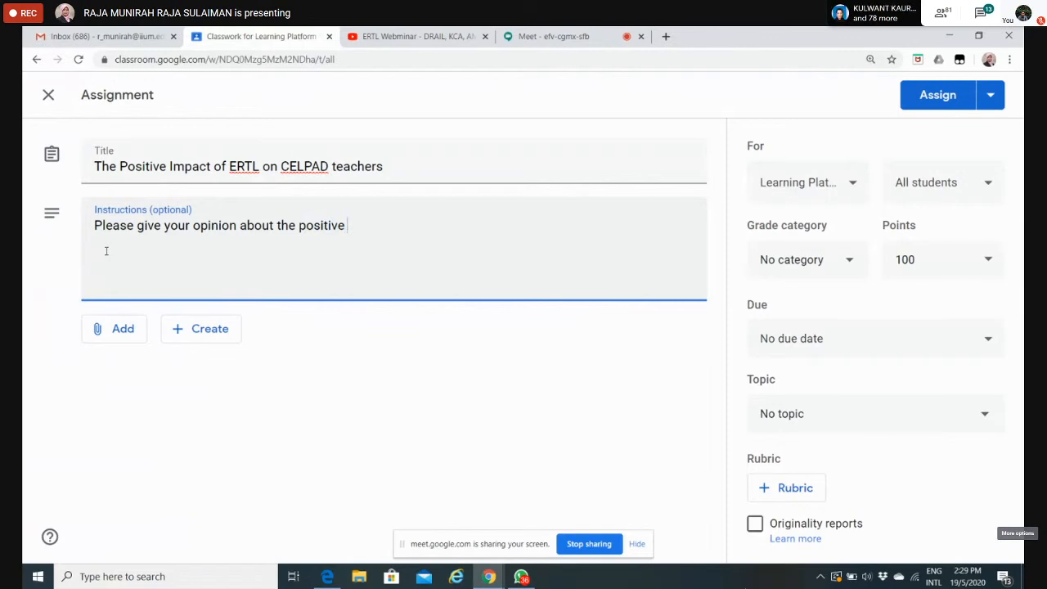
pyautogui.write(' impact')
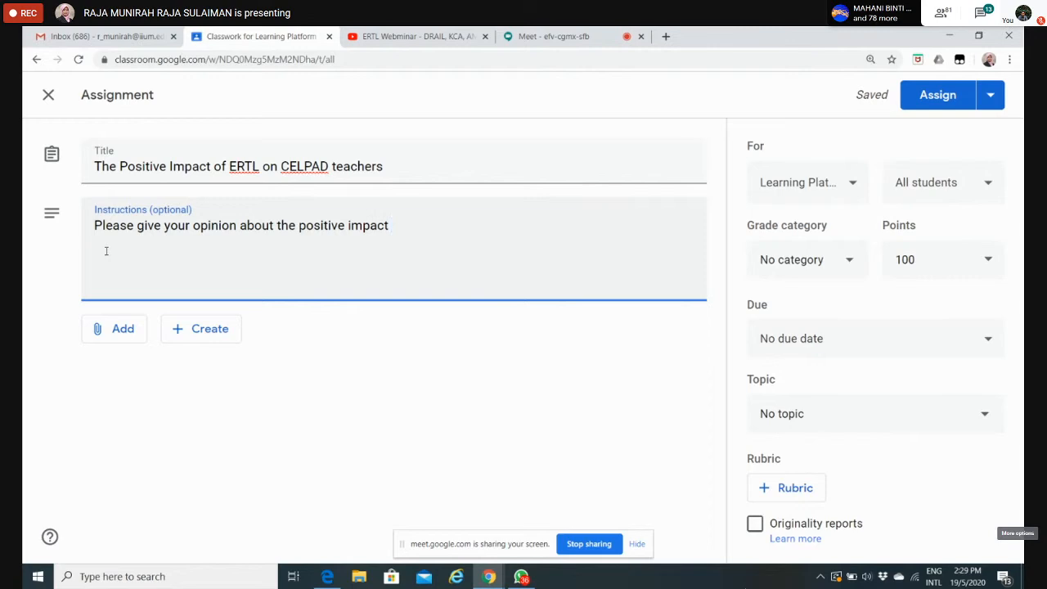
pyautogui.write('of ERTL')
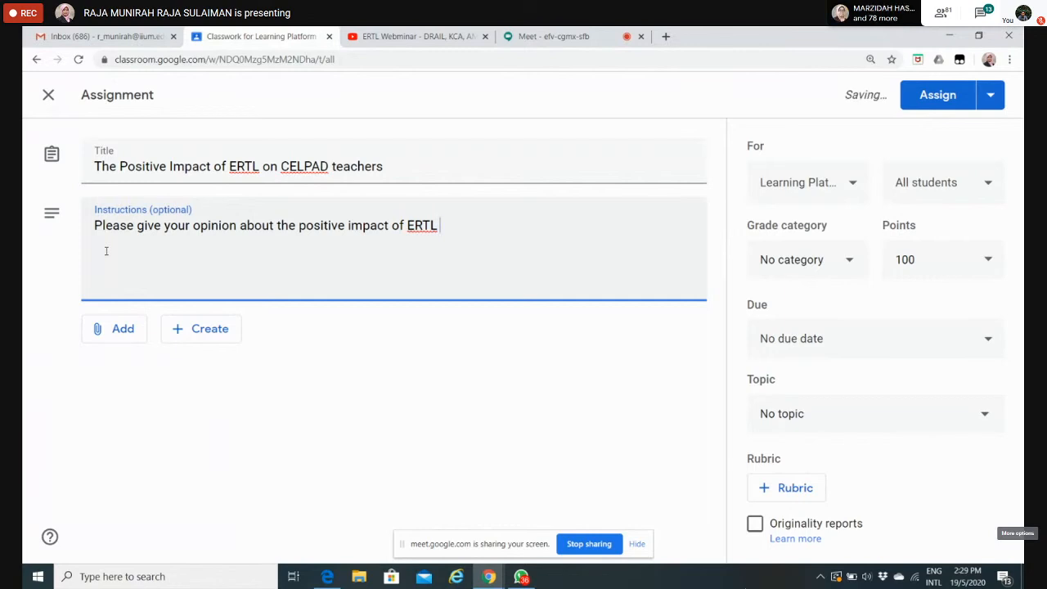
pyautogui.write('on CELPAD teacher')
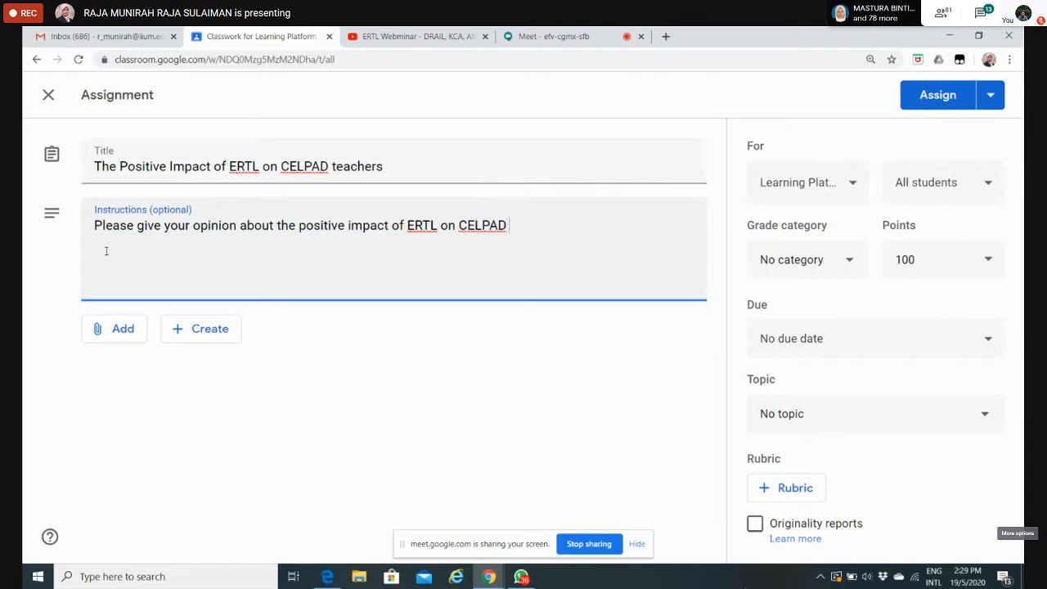
pyautogui.write('s')
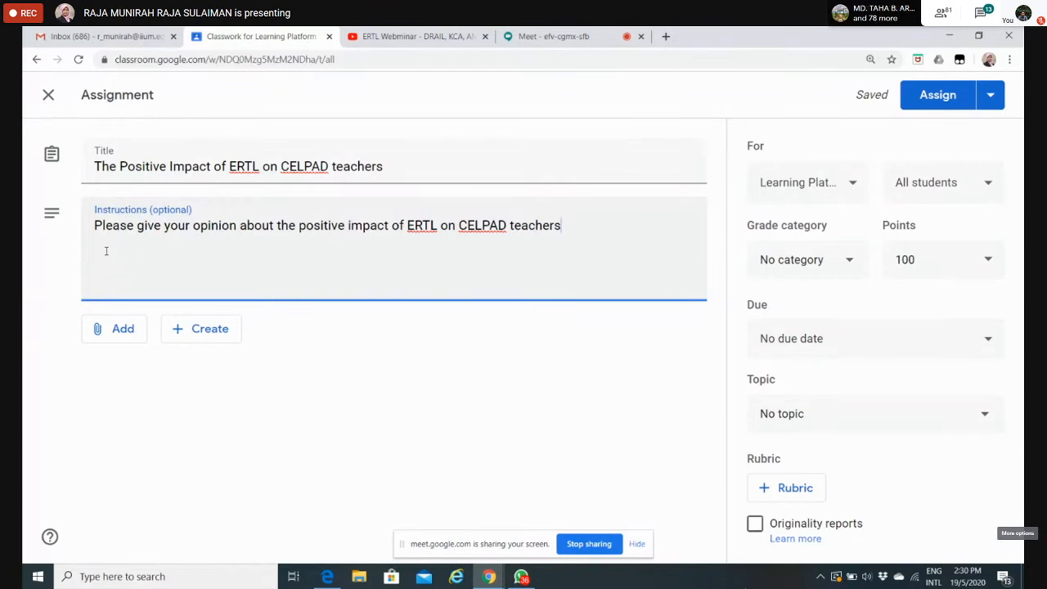
pyautogui.write('?')
pyautogui.write('.')
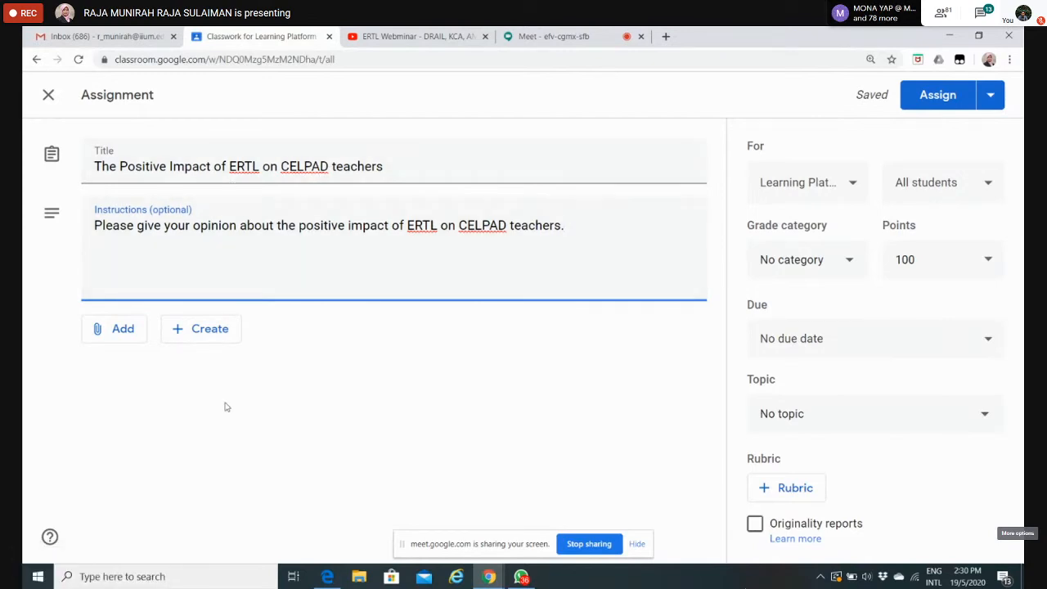
# Step: Create a Google Docs attachment for the assignment and copy the assignment title into the blank document
pyautogui.click(210, 329)
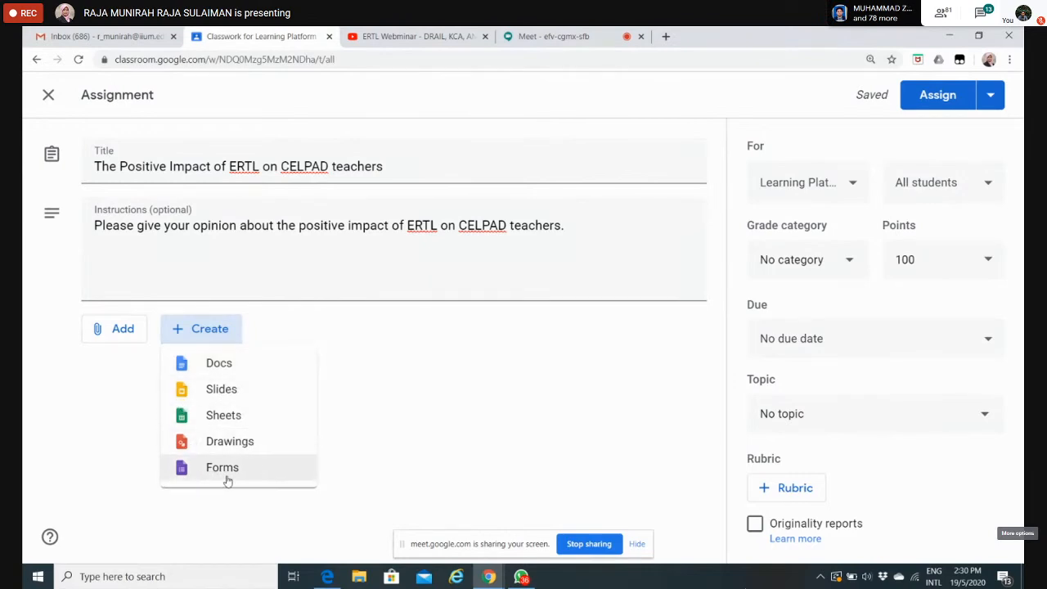
pyautogui.click(224, 371)
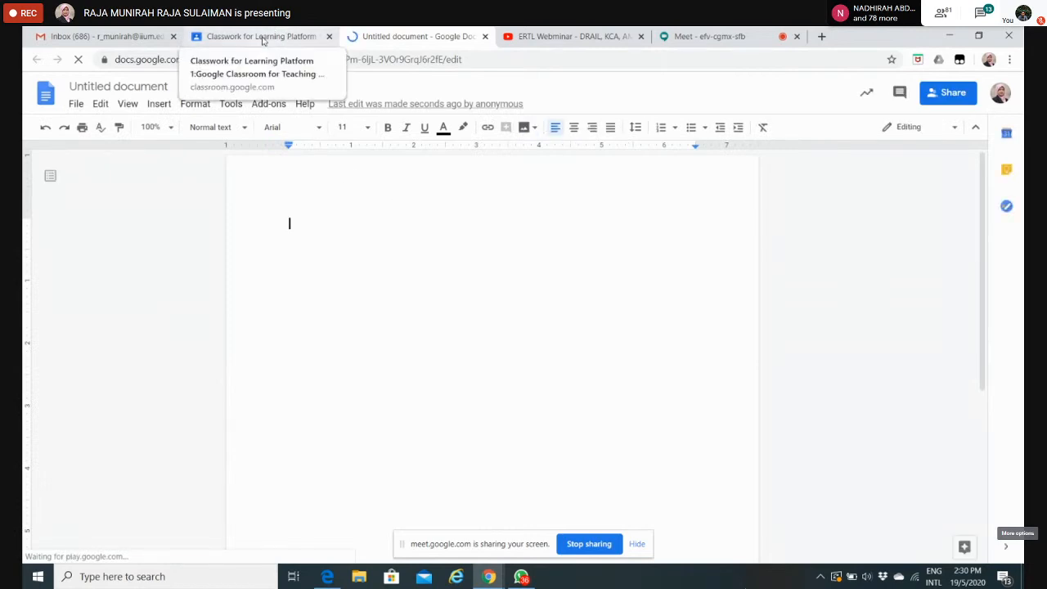
pyautogui.click(263, 40)
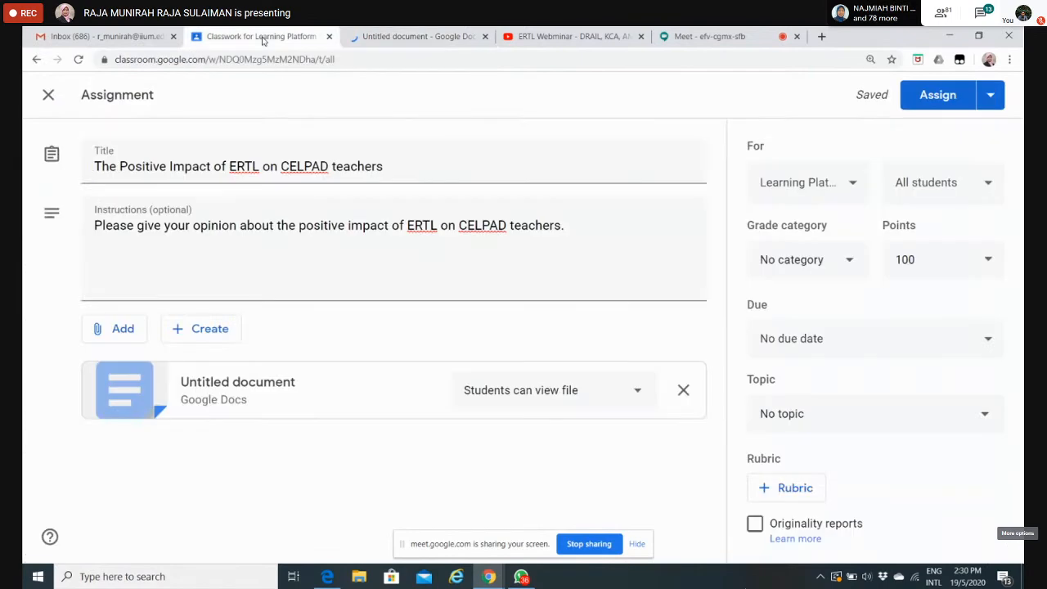
pyautogui.moveTo(391, 168); pyautogui.dragTo(82, 178)
pyautogui.hotkey('ctrl', 'c')
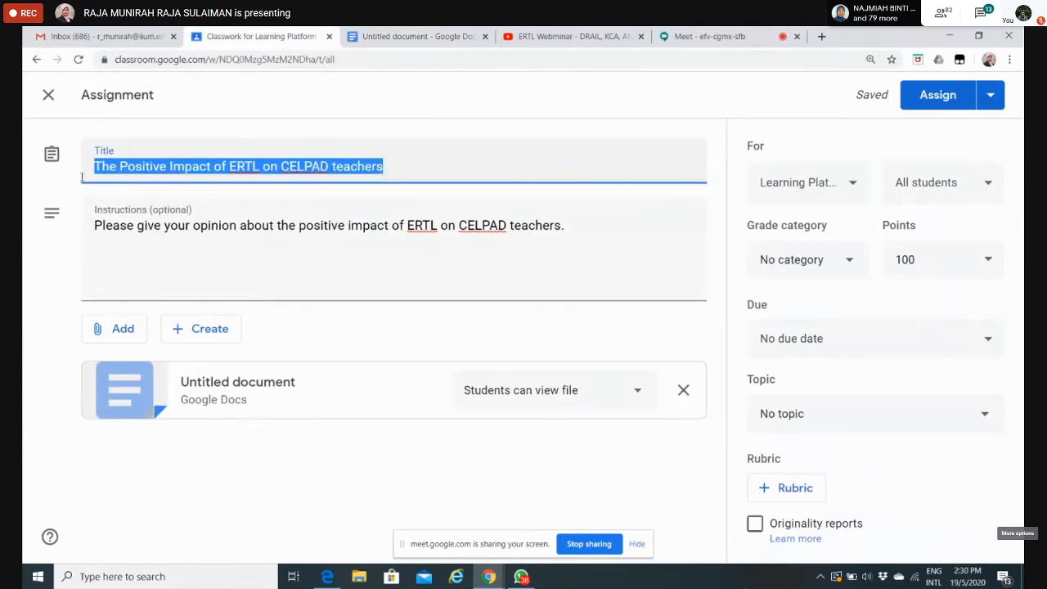
pyautogui.click(437, 36)
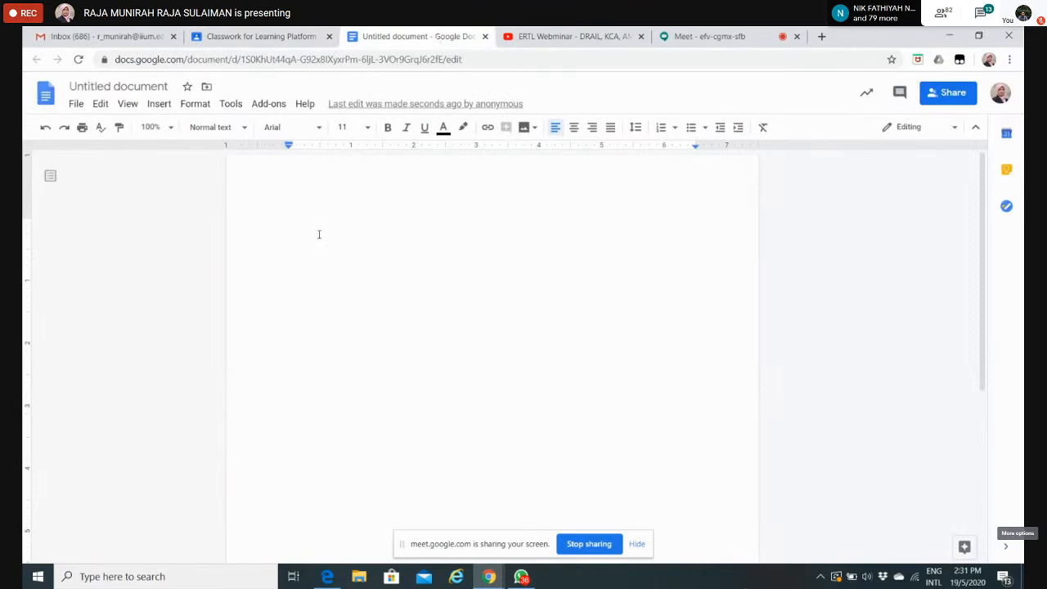
pyautogui.hotkey('ctrl', 'v')
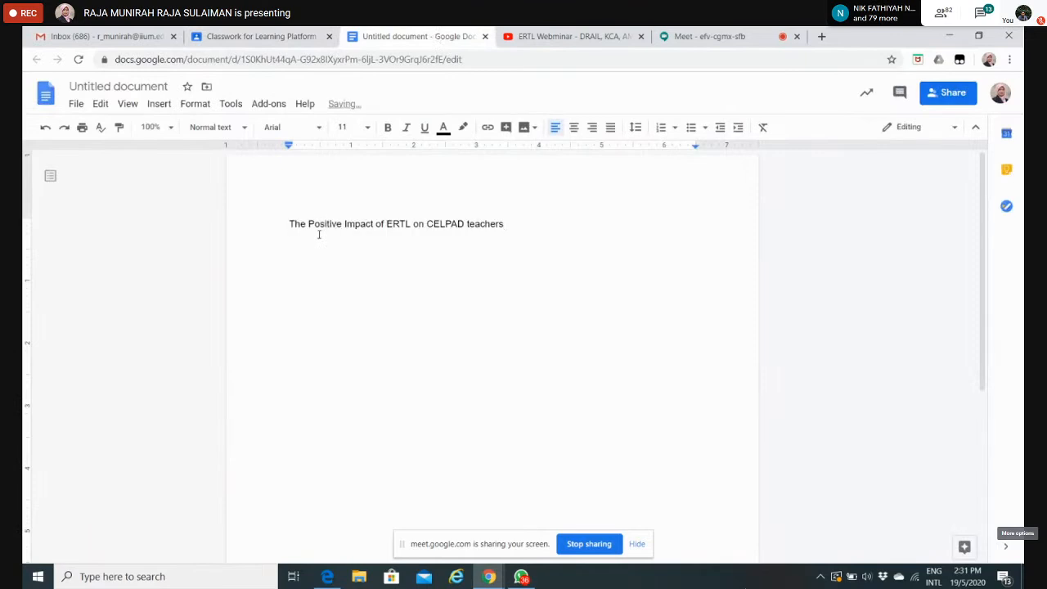
# Step: Centre and bold the heading in the document, and start a new line below it
pyautogui.click(574, 129)
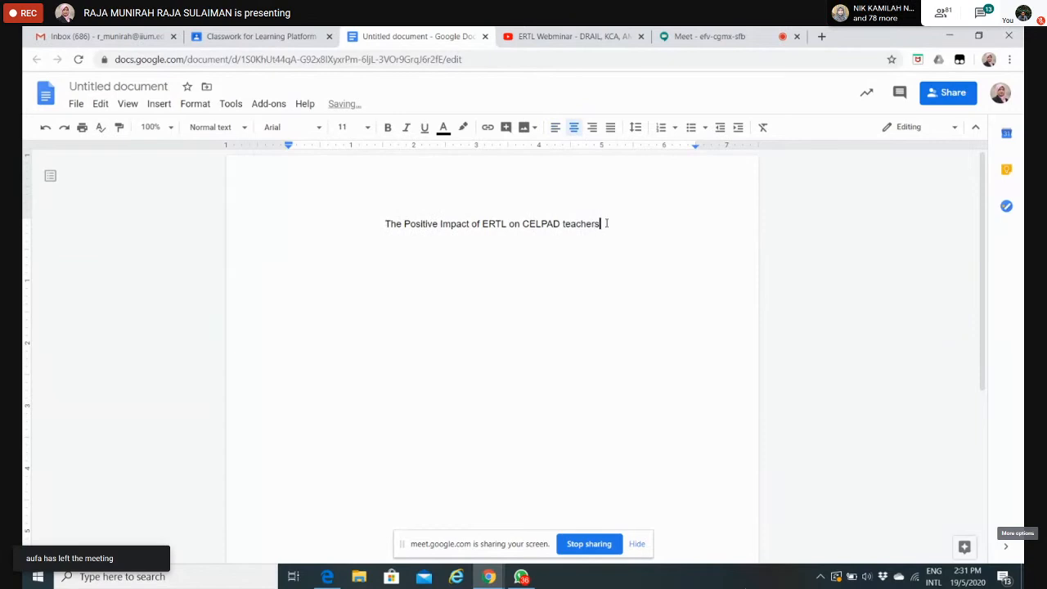
pyautogui.moveTo(606, 224); pyautogui.dragTo(369, 218)
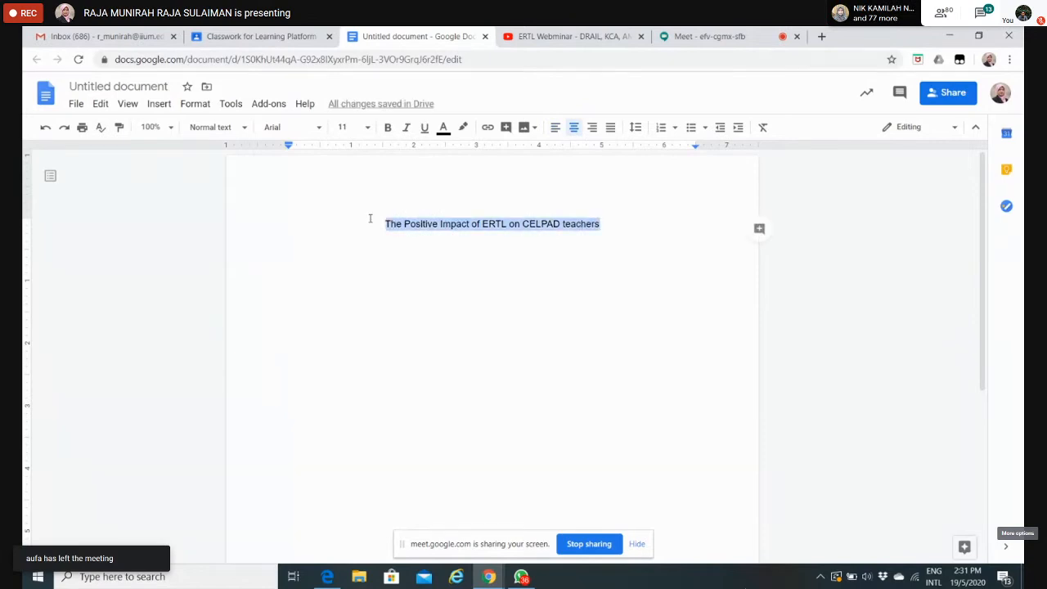
pyautogui.hotkey('ctrl', 'b')
pyautogui.click(618, 221)
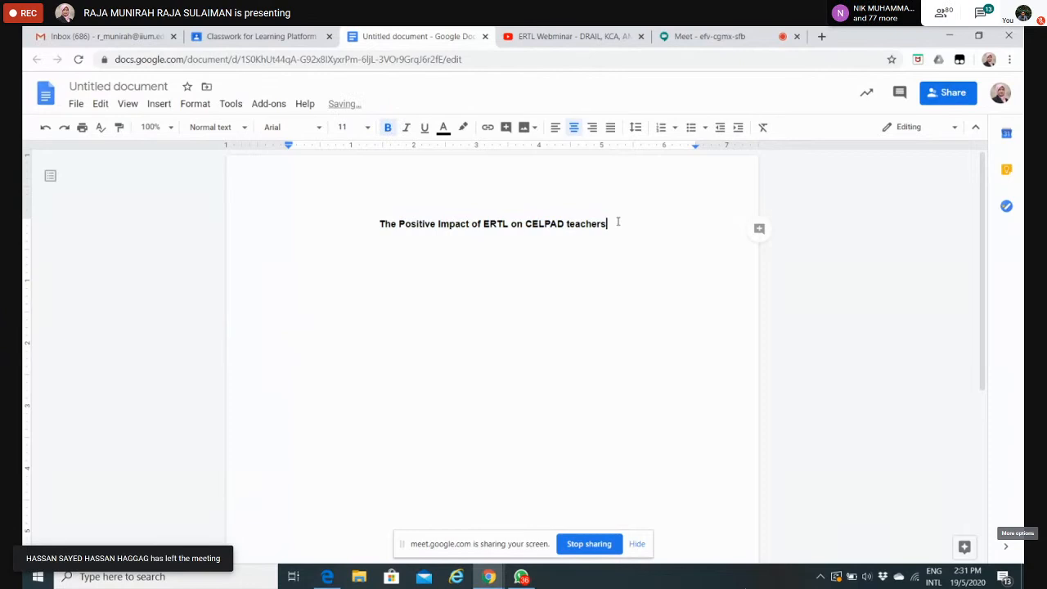
pyautogui.press('Return')
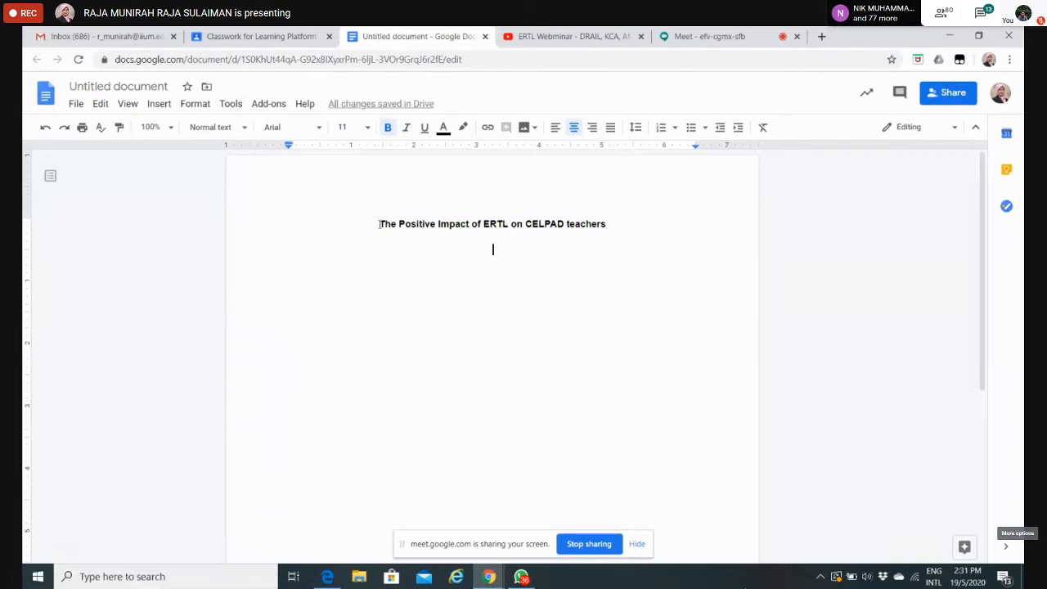
# Step: Rename the untitled document as "The Positive Impact of ERTL on CELPAD teachers"
pyautogui.moveTo(379, 224); pyautogui.dragTo(619, 226)
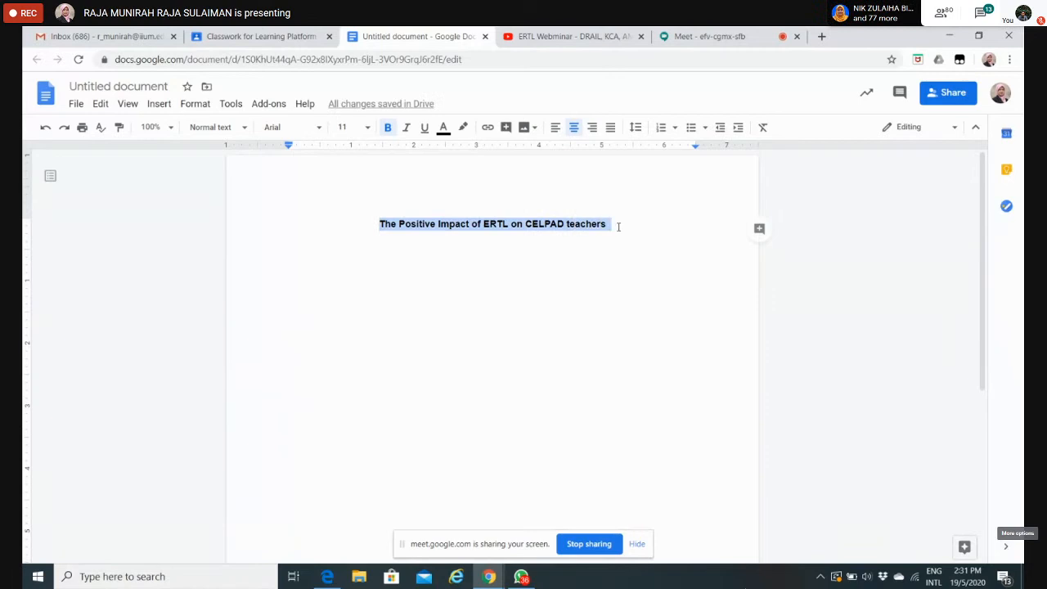
pyautogui.click(107, 84)
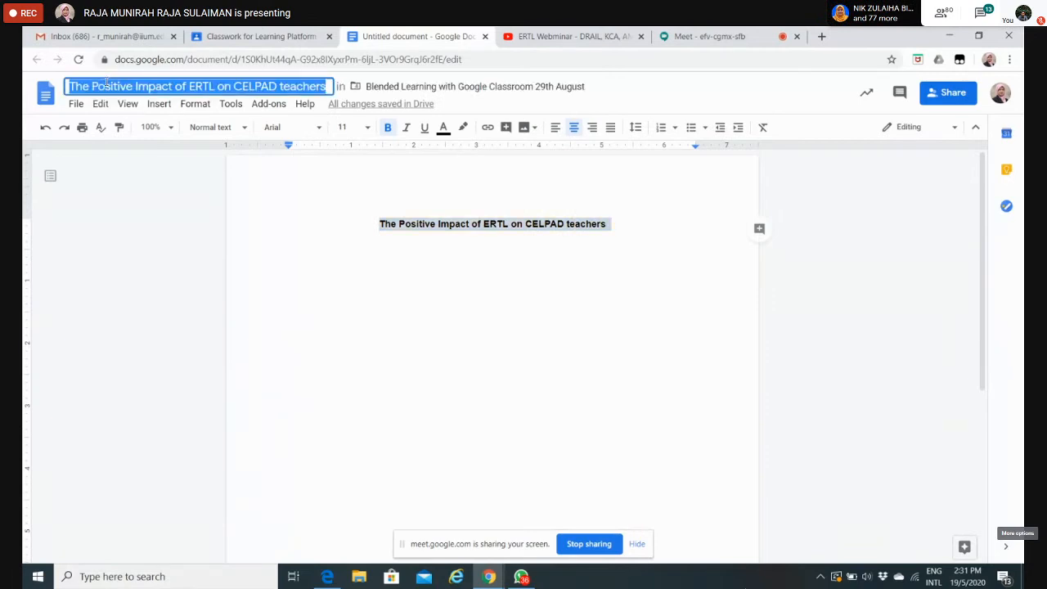
pyautogui.click(638, 236)
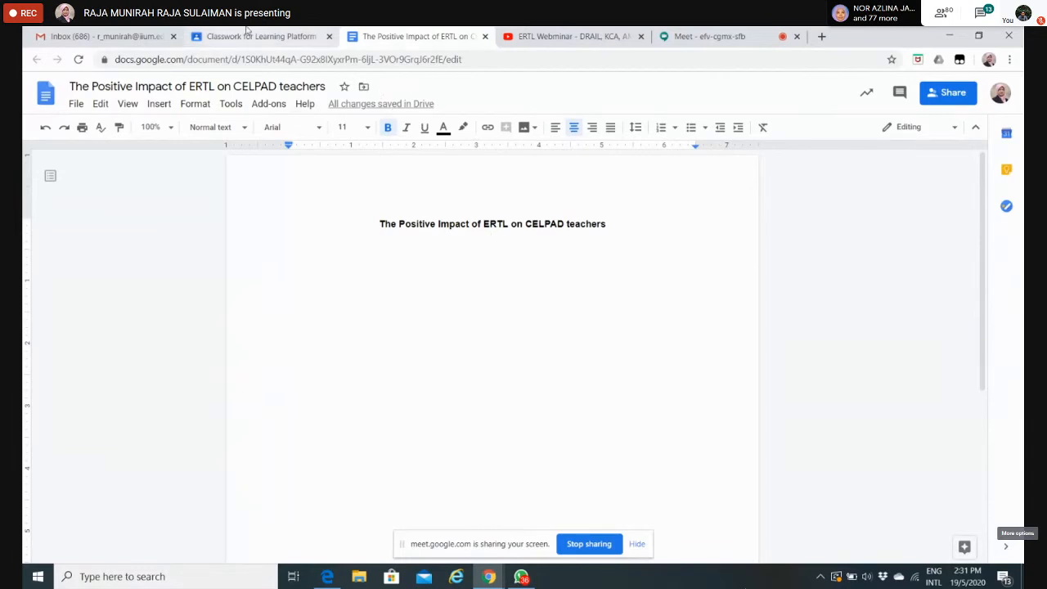
# Step: Return to the assignment in Google Classroom and start attaching a YouTube video by its URL
pyautogui.click(246, 31)
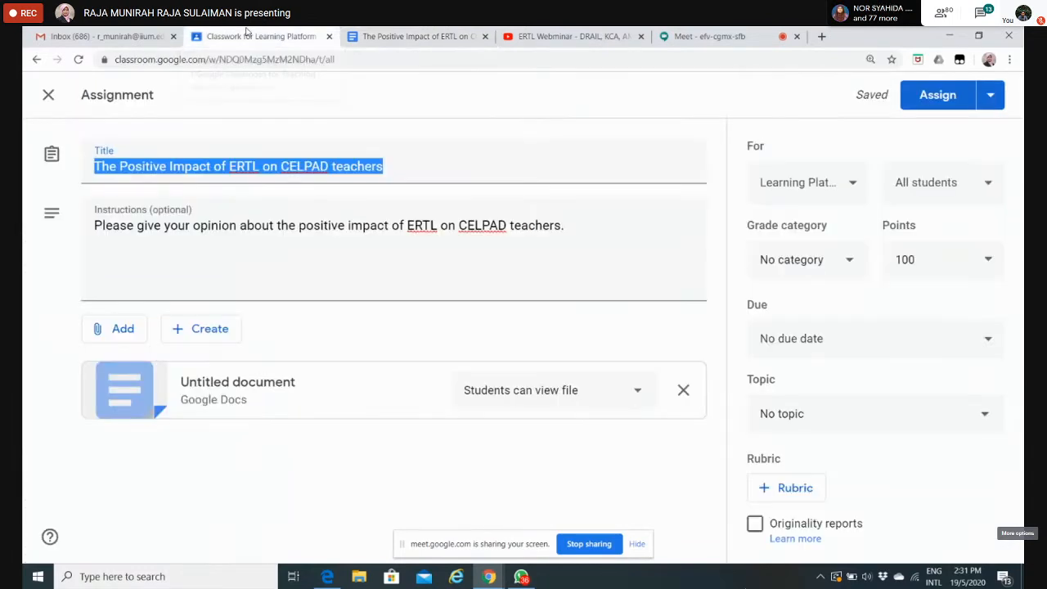
pyautogui.click(297, 482)
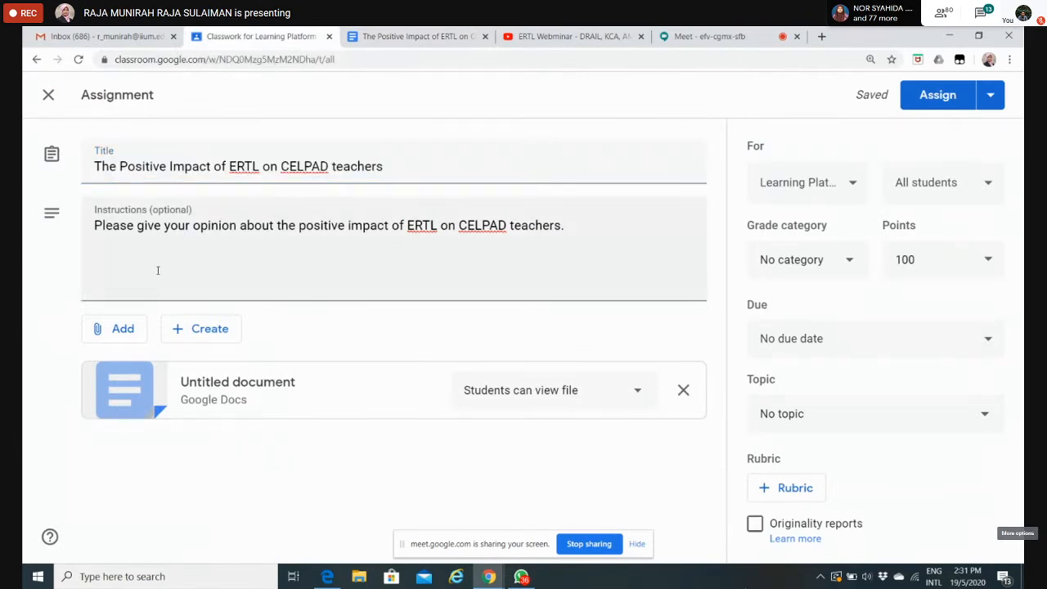
pyautogui.click(121, 328)
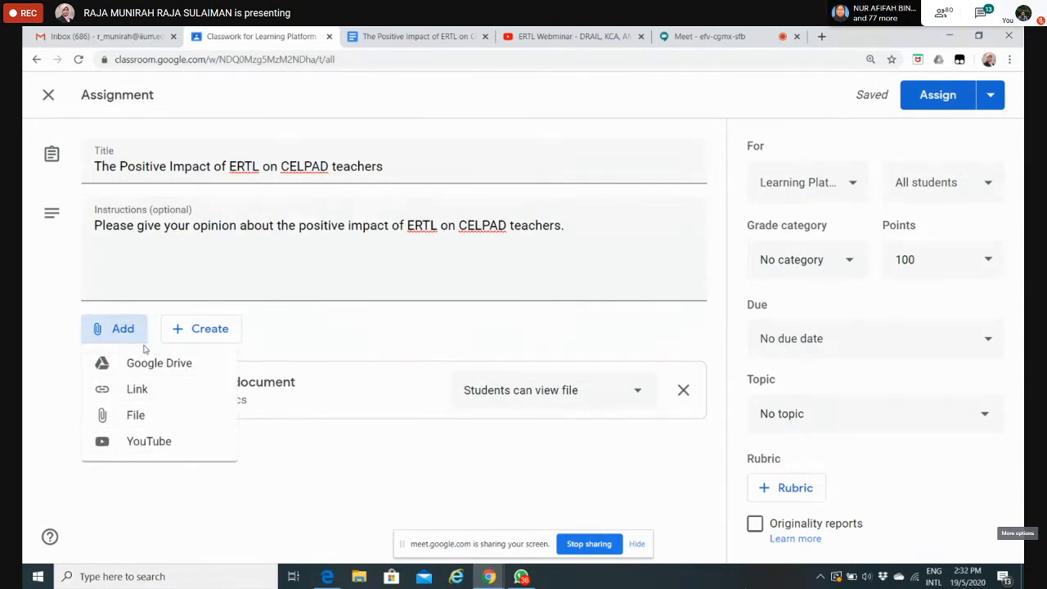
pyautogui.click(147, 441)
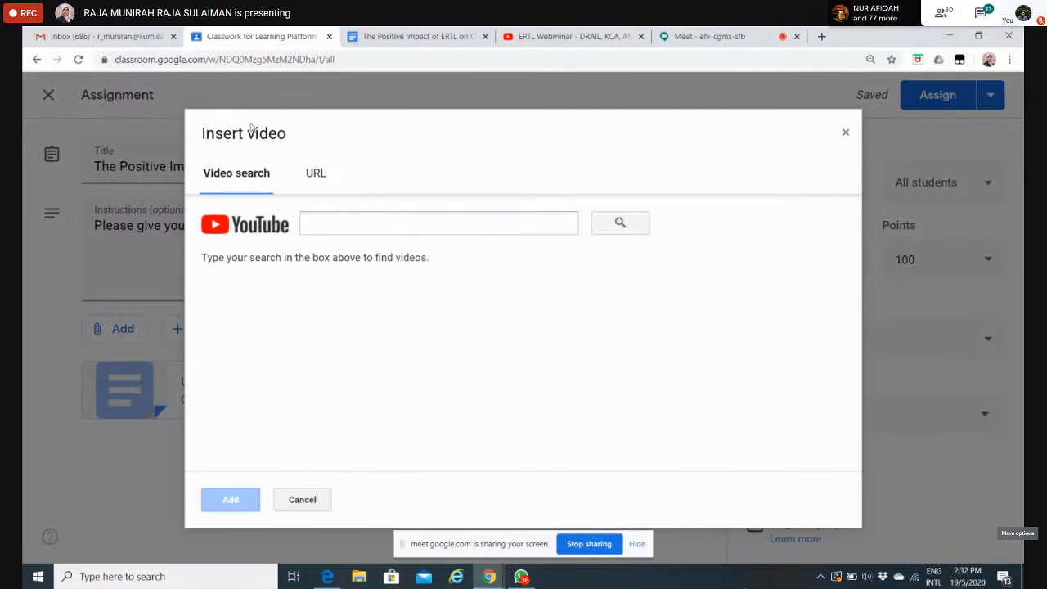
pyautogui.click(362, 224)
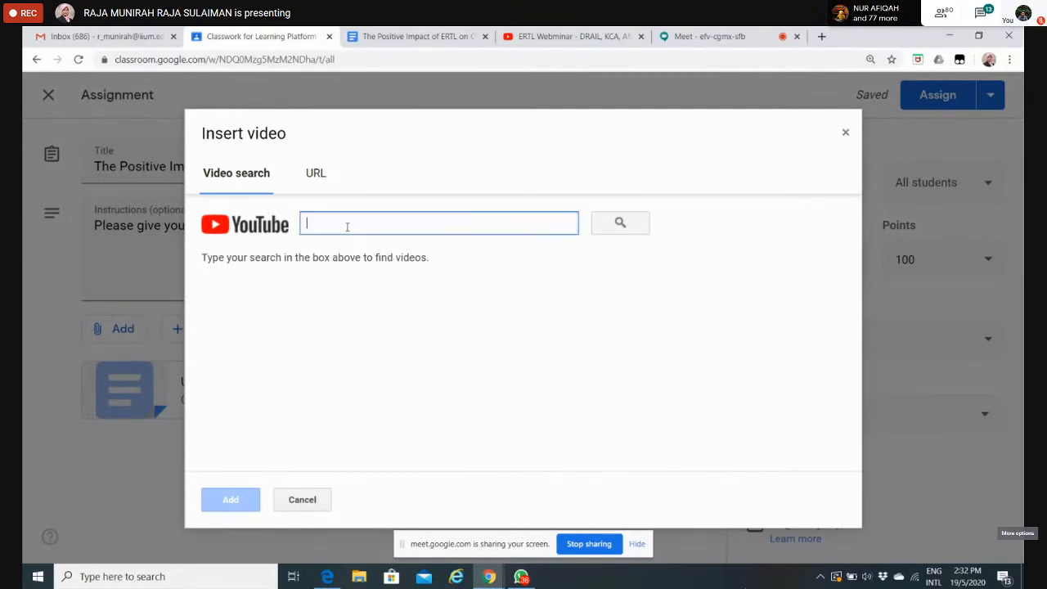
pyautogui.click(318, 176)
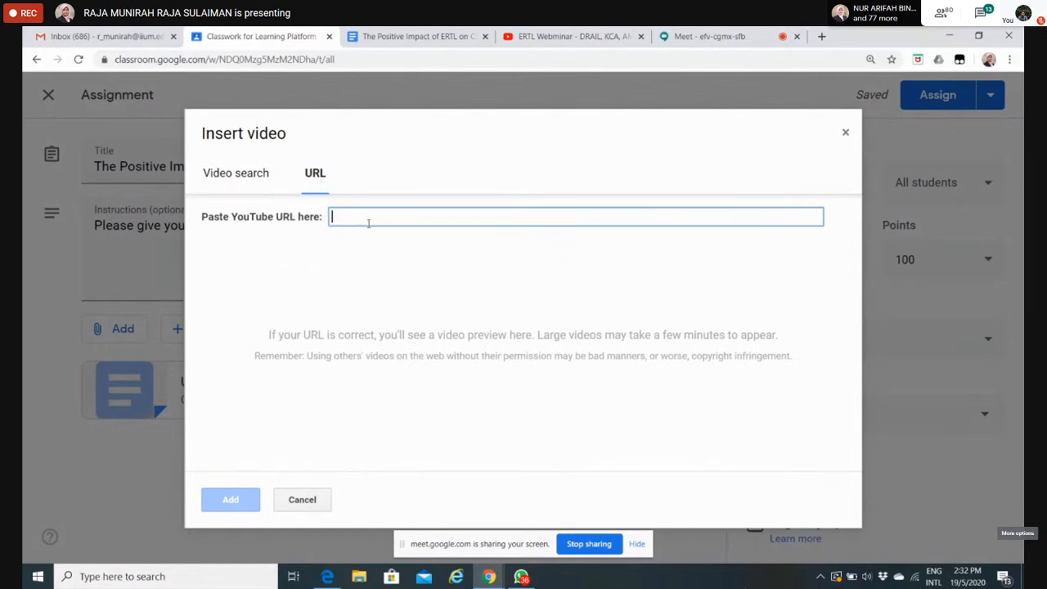
# Step: Copy the URL of the "ERTL Webminar - DRAIL, KCA, AMAD, CPS" video from YouTube and attach that video to the assignment in Google Classroom
pyautogui.click(561, 33)
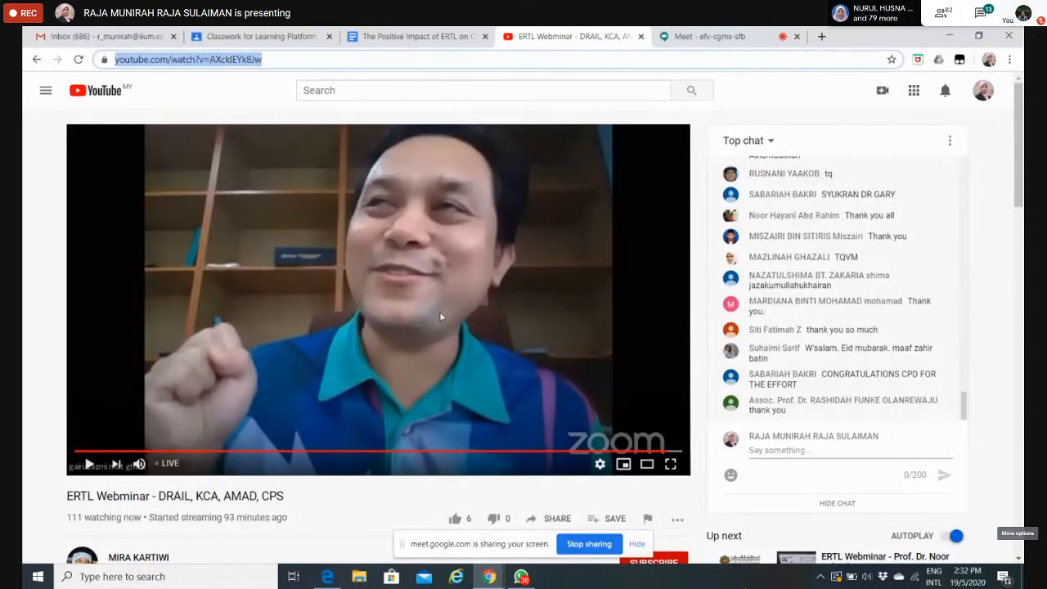
pyautogui.click(345, 56)
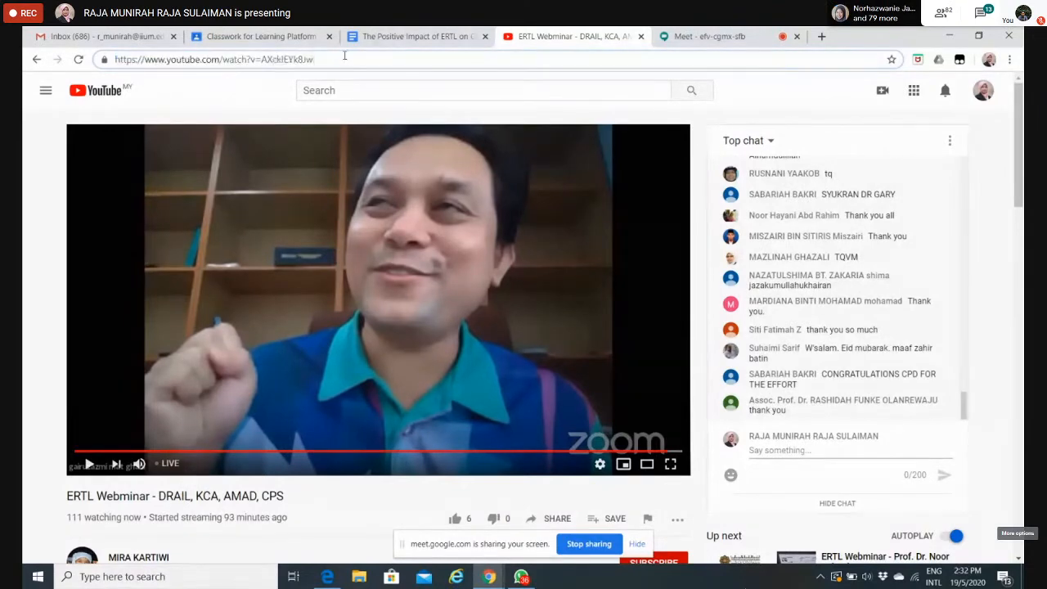
pyautogui.moveTo(334, 59); pyautogui.dragTo(91, 63)
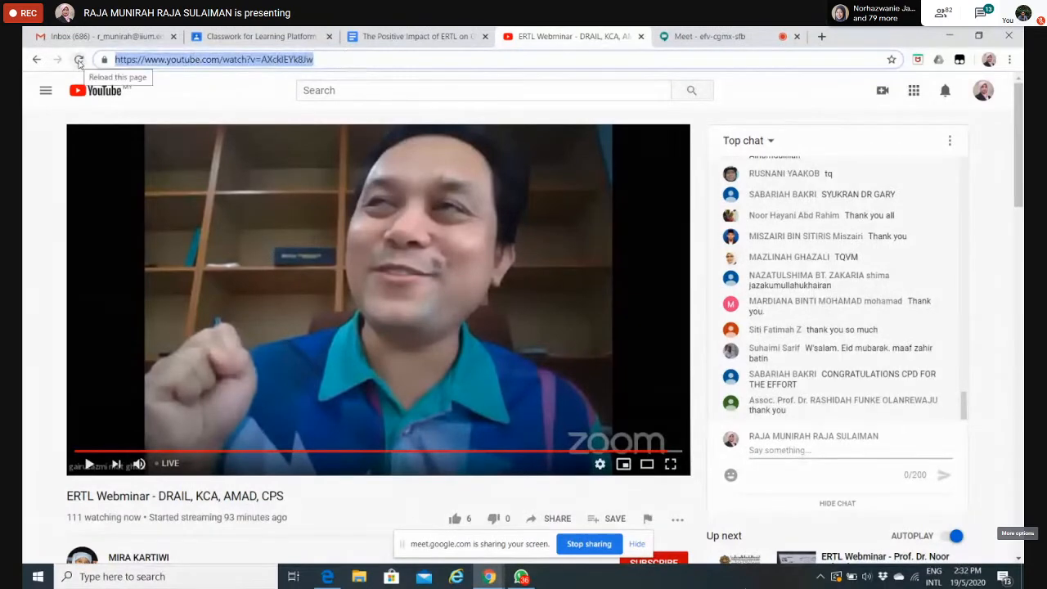
pyautogui.moveTo(328, 54); pyautogui.dragTo(95, 54)
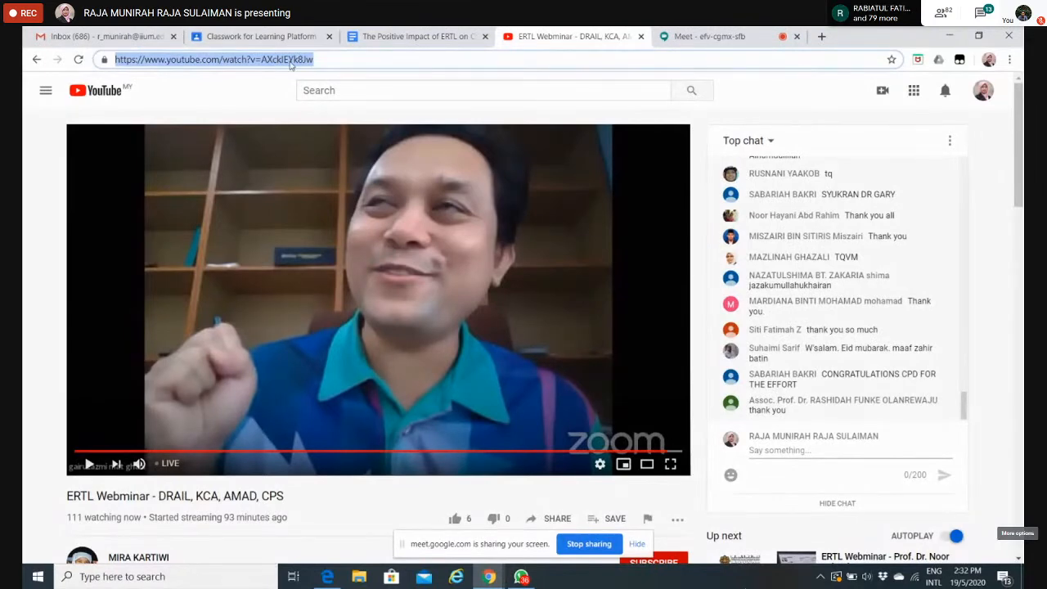
pyautogui.click(256, 34)
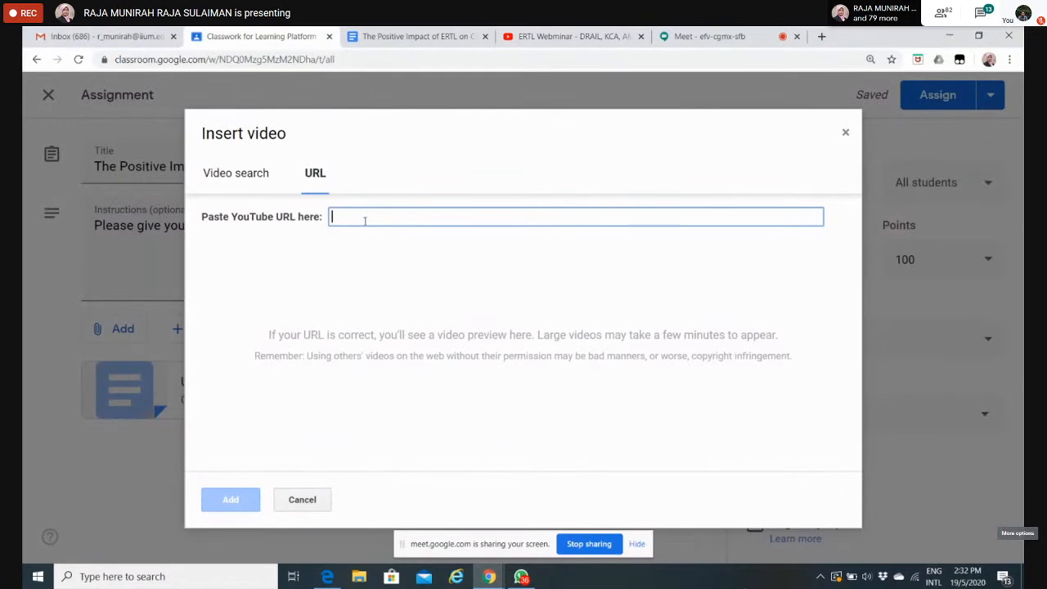
pyautogui.write('https://www.youtube.com/watch?v=AXckIEYk8Jw')
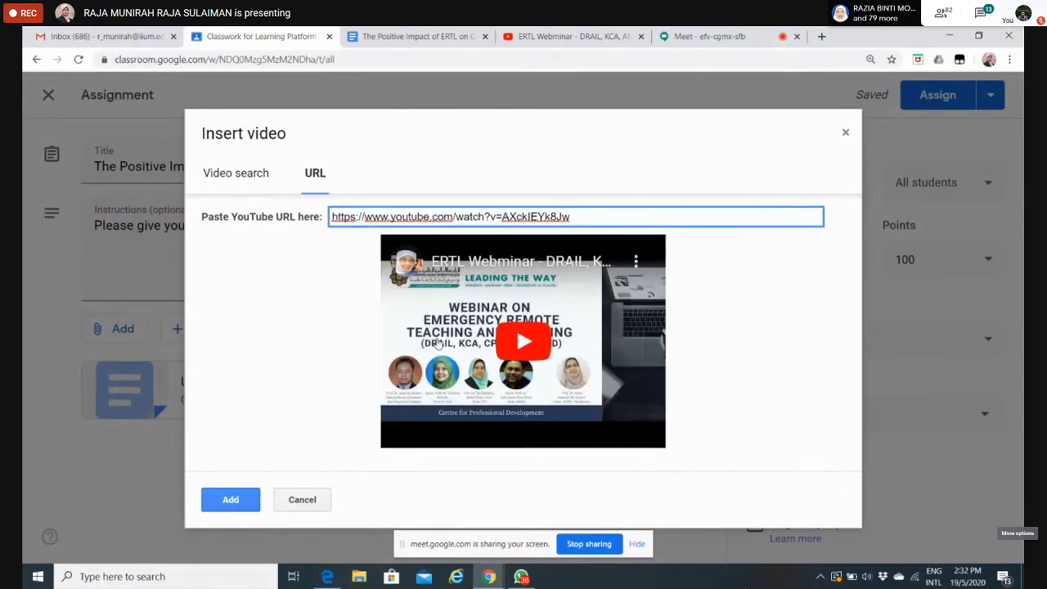
pyautogui.click(231, 500)
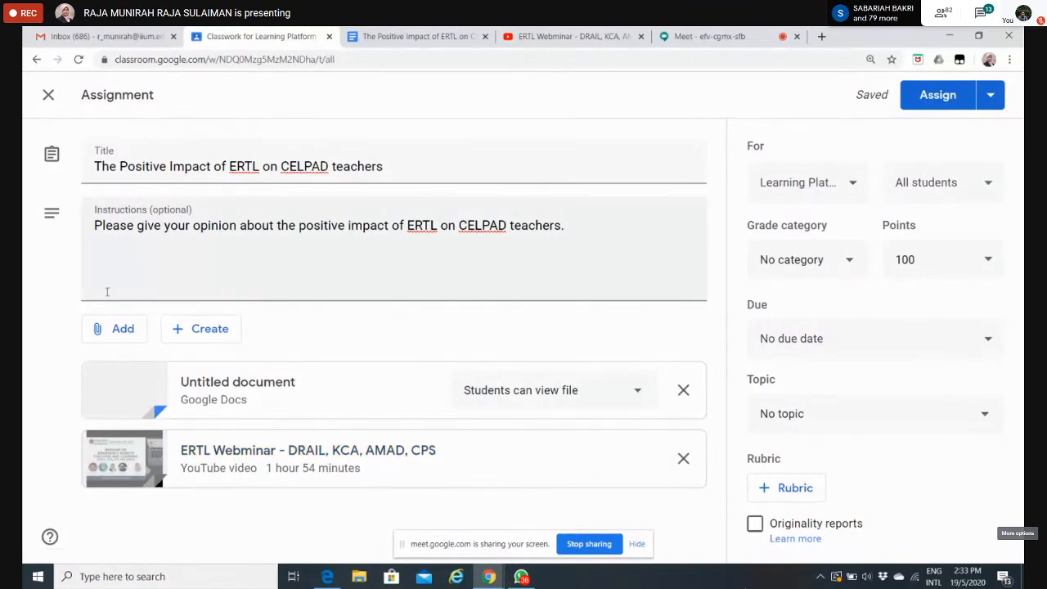
# Step: Start adding a link to the assignment, search the web for "the impact of covid 19 on education" and open the Wikipedia article
pyautogui.click(99, 327)
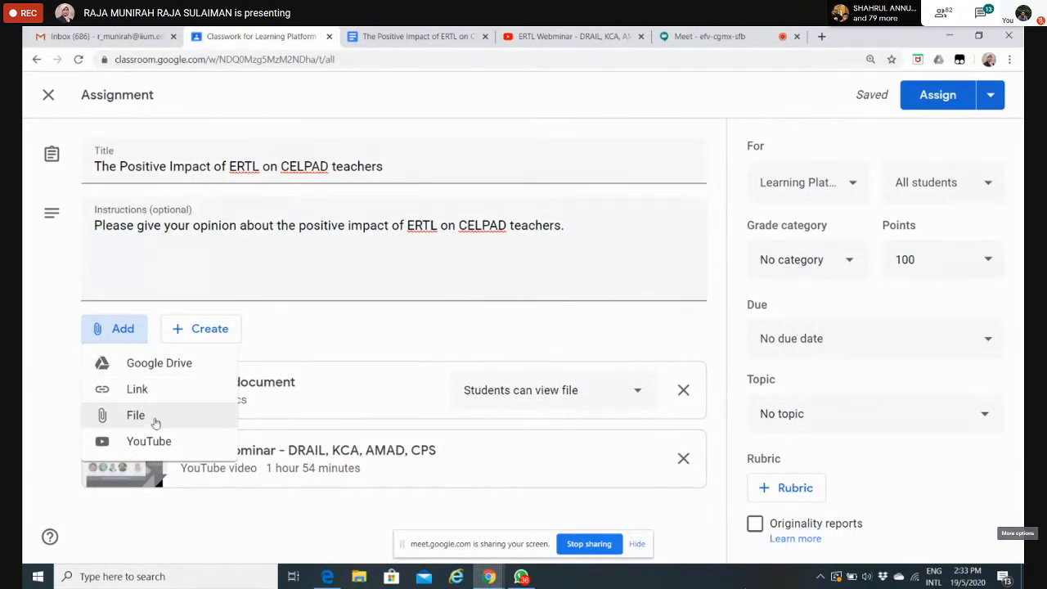
pyautogui.click(147, 386)
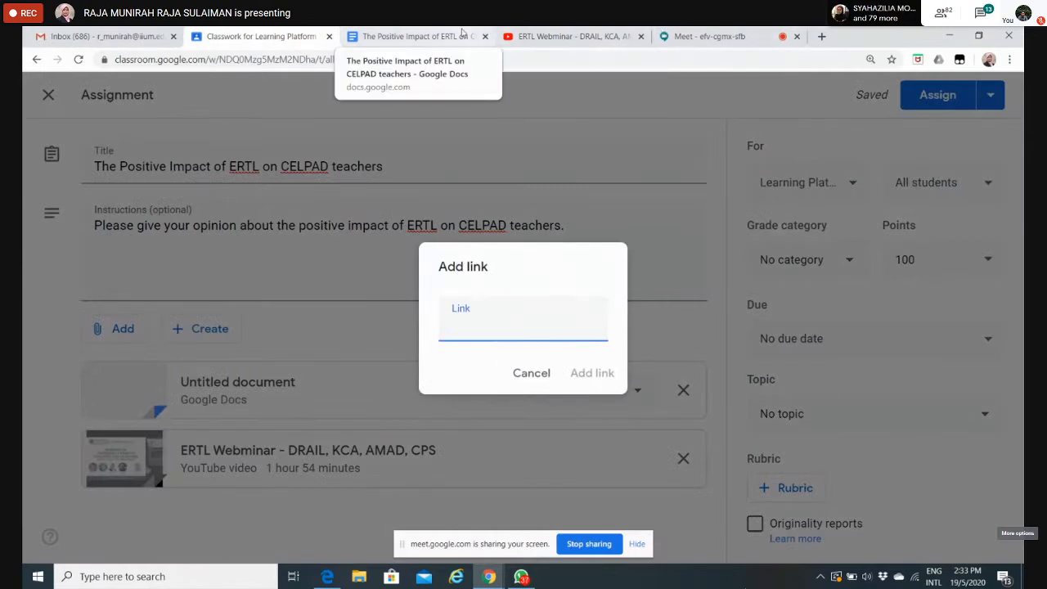
pyautogui.click(822, 36)
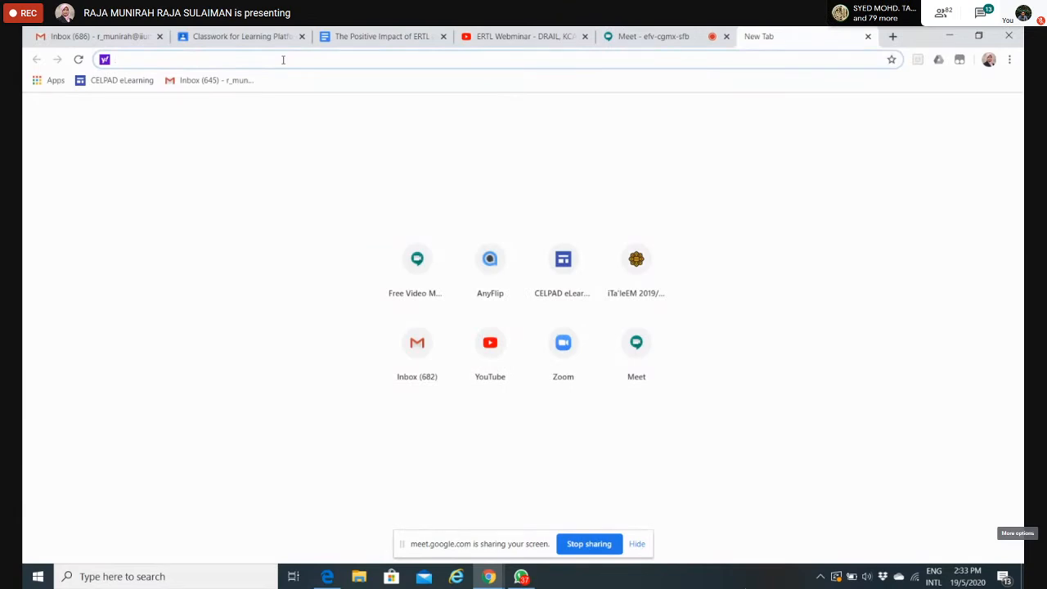
pyautogui.write('the imp')
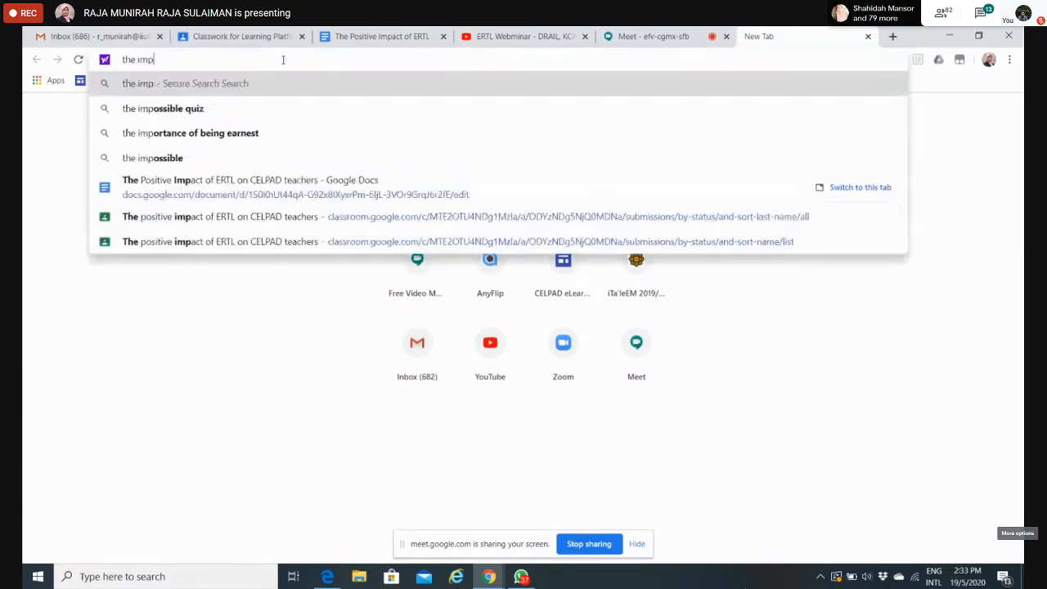
pyautogui.write('act of ')
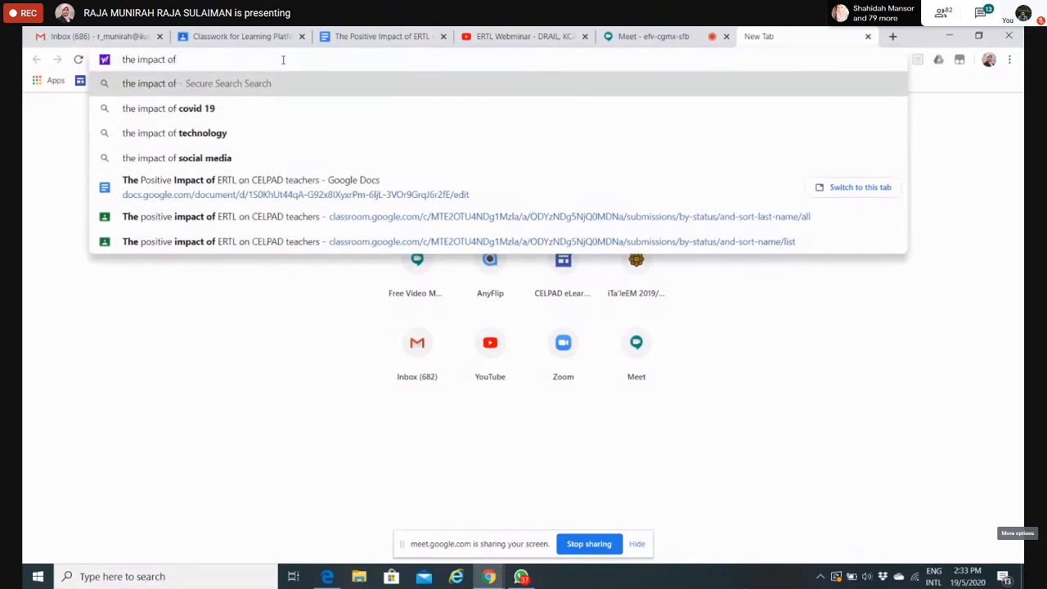
pyautogui.write('covid ')
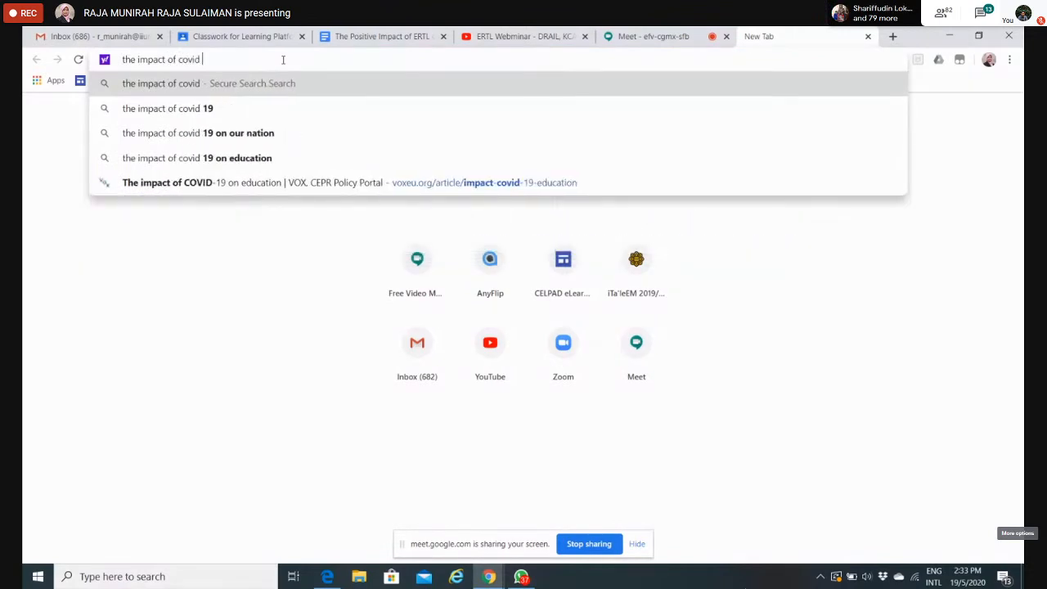
pyautogui.write('t')
pyautogui.press('BackSpace')
pyautogui.click(247, 164)
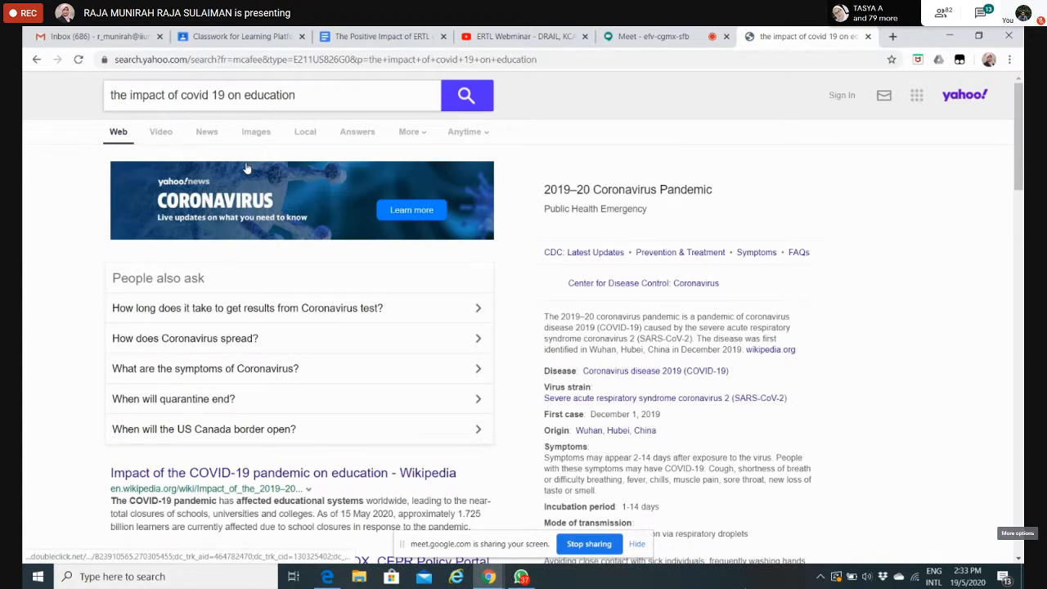
pyautogui.click(280, 475)
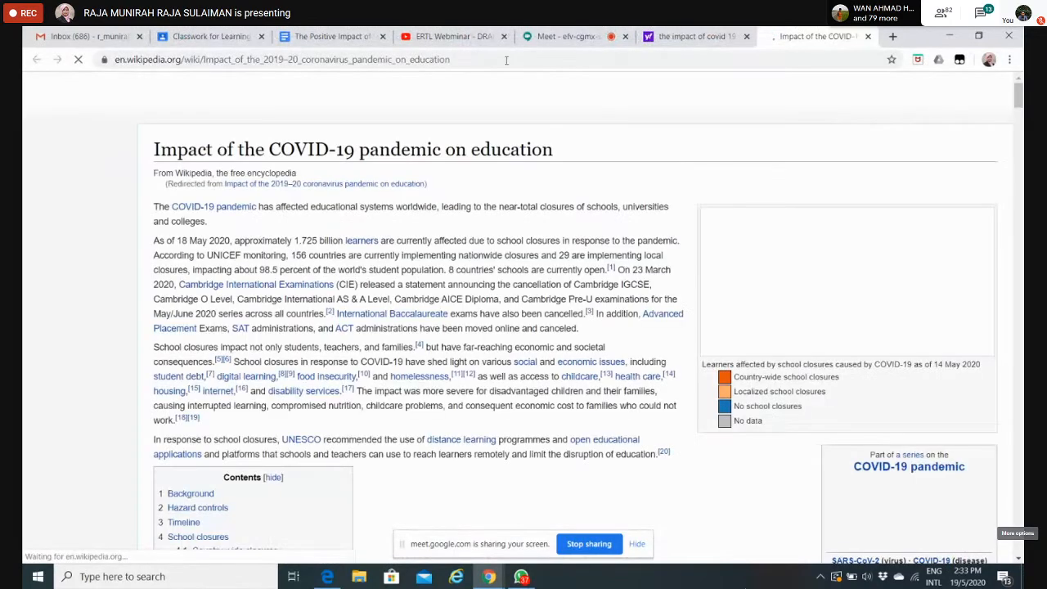
# Step: Copy the Wikipedia article's address and attach it to the Classroom assignment as a link
pyautogui.moveTo(506, 60); pyautogui.dragTo(110, 54)
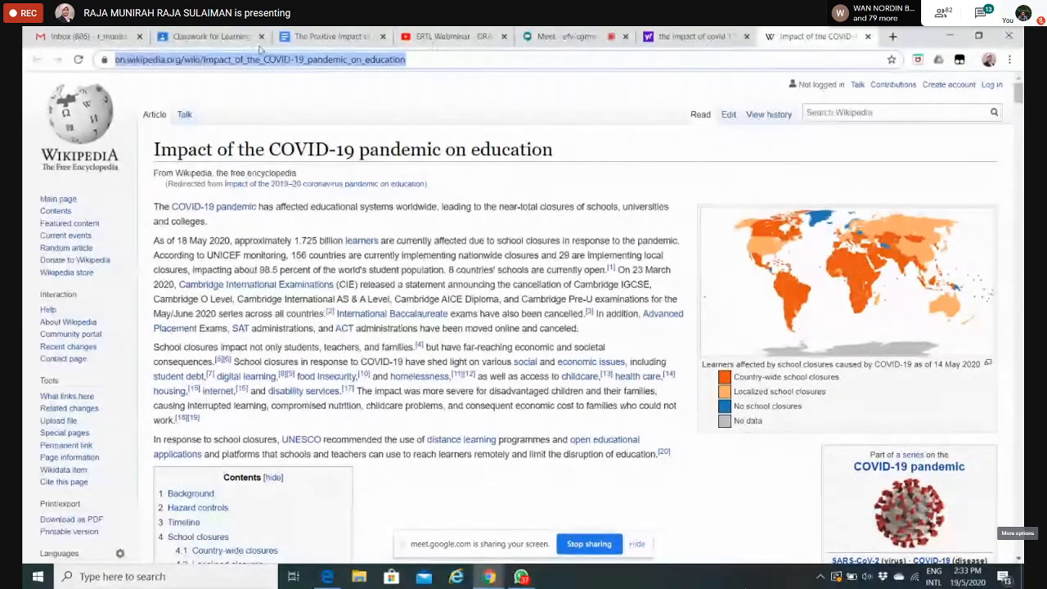
pyautogui.click(211, 37)
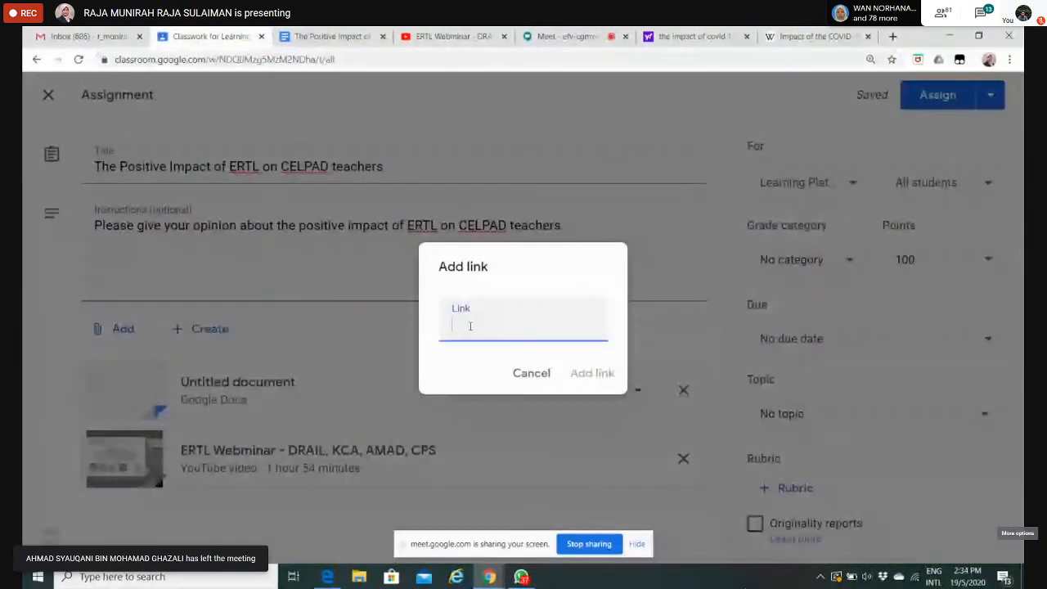
pyautogui.hotkey('ctrl', 'v')
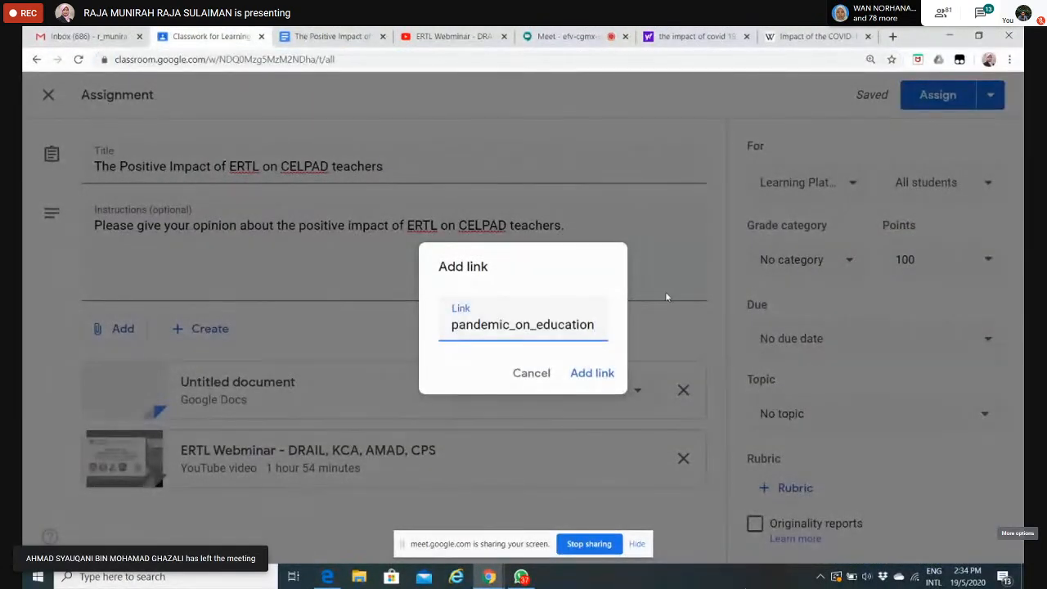
pyautogui.click(593, 373)
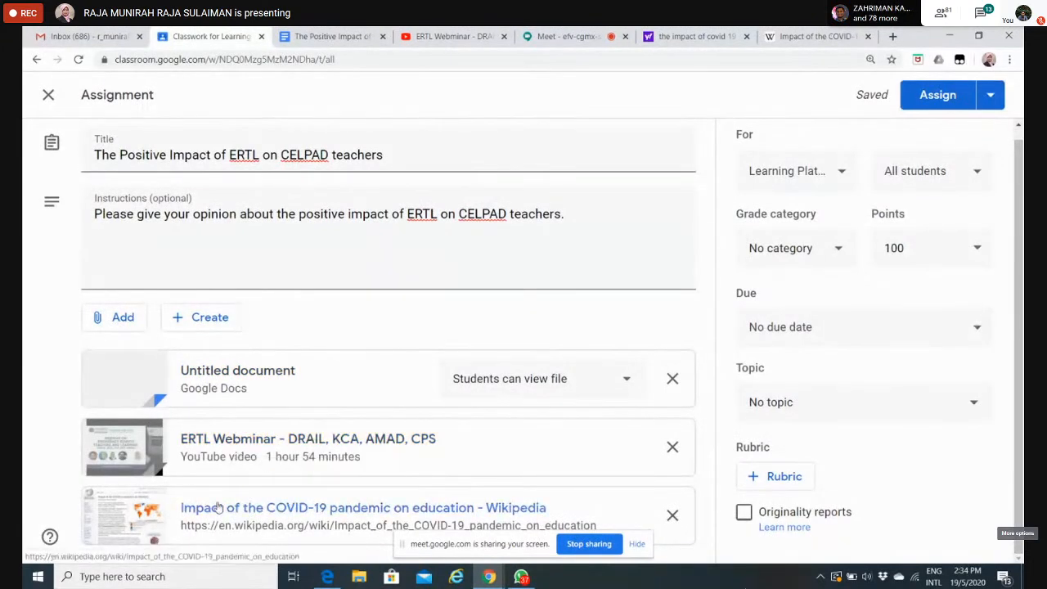
# Step: Start a file upload for the assignment, shrink the browser window and clear away the other open windows to expose the desktop files
pyautogui.click(121, 318)
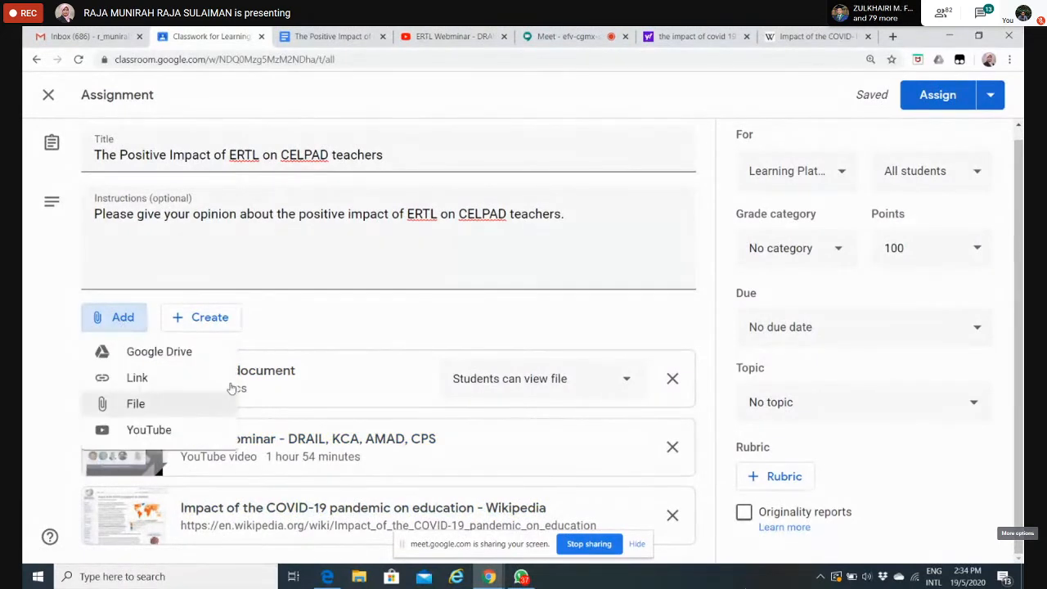
pyautogui.click(158, 406)
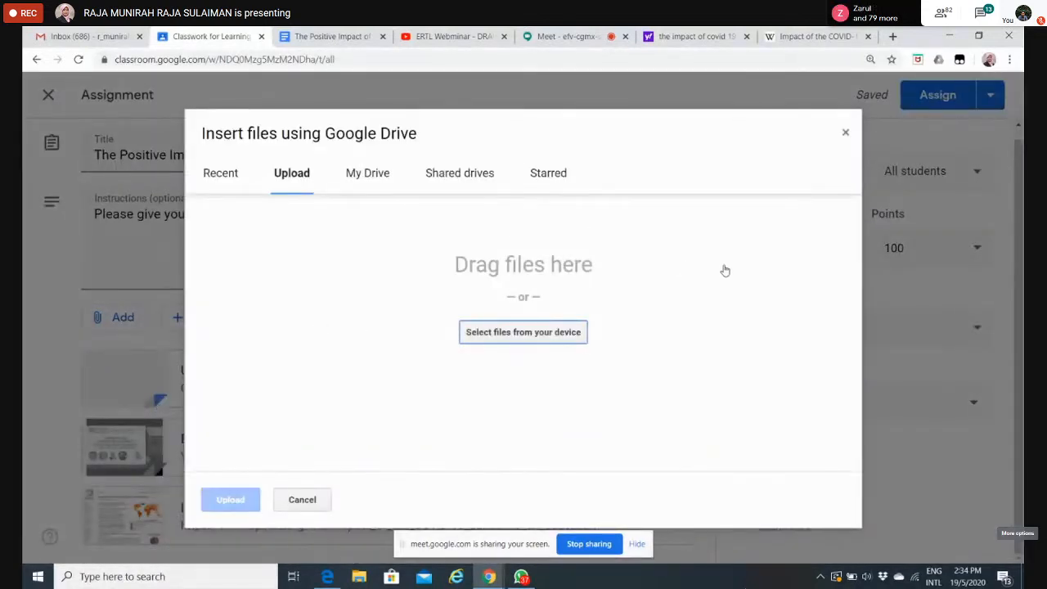
pyautogui.click(983, 37)
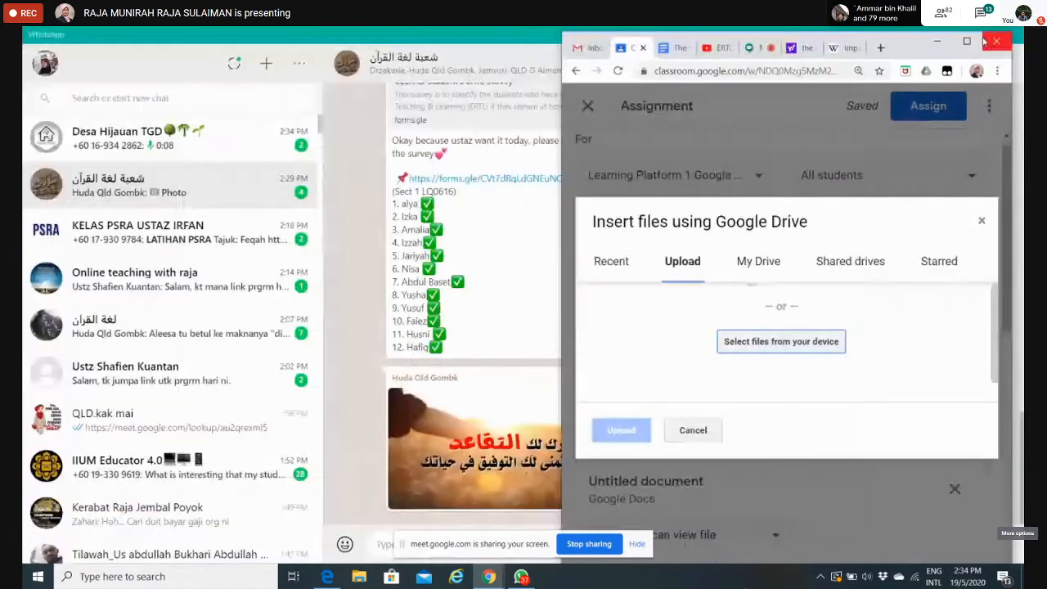
pyautogui.click(495, 35)
pyautogui.click(957, 39)
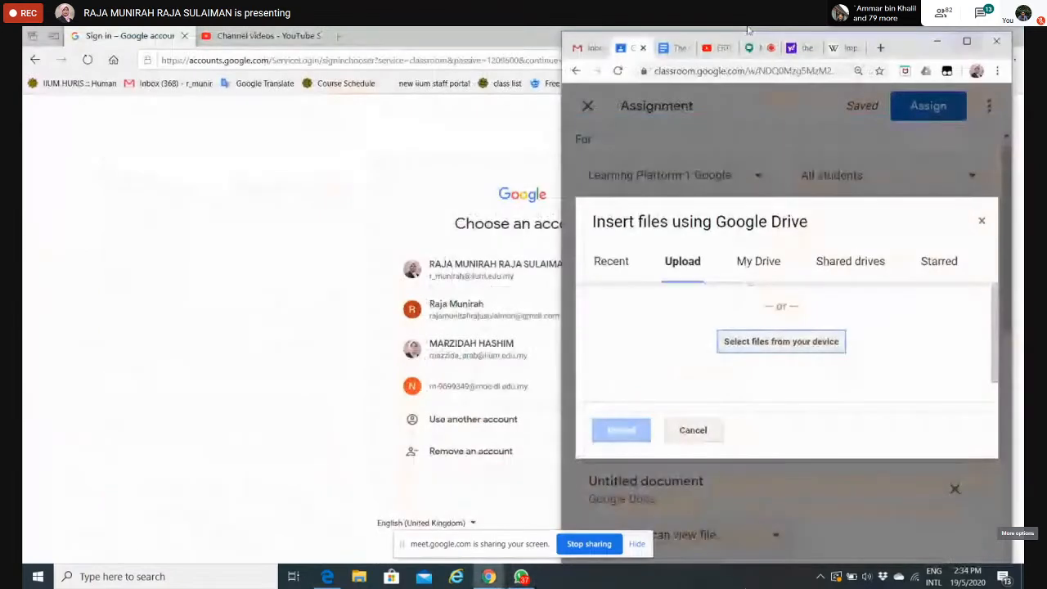
pyautogui.click(435, 31)
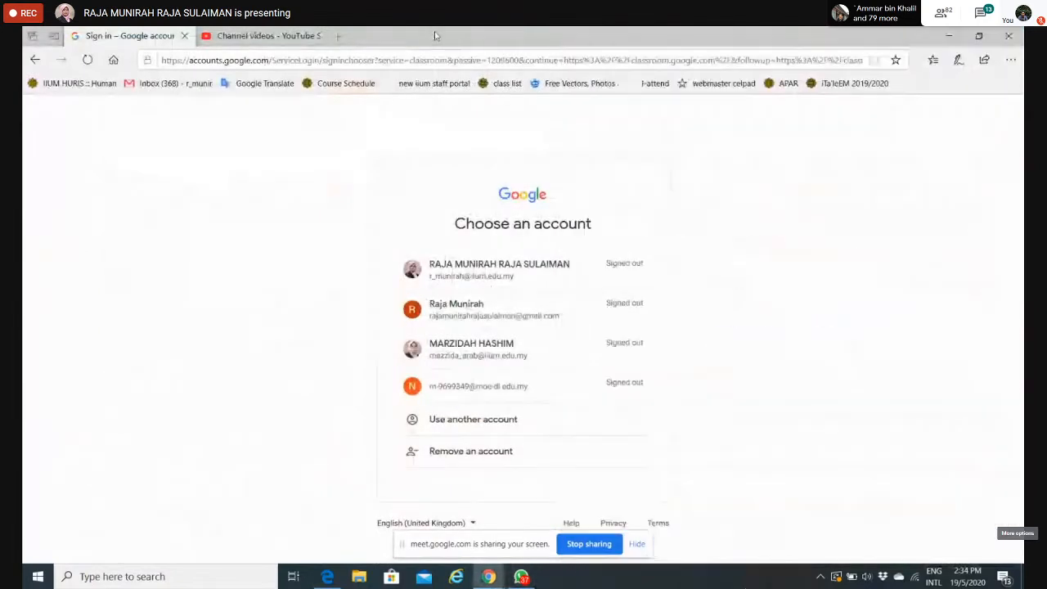
pyautogui.click(948, 33)
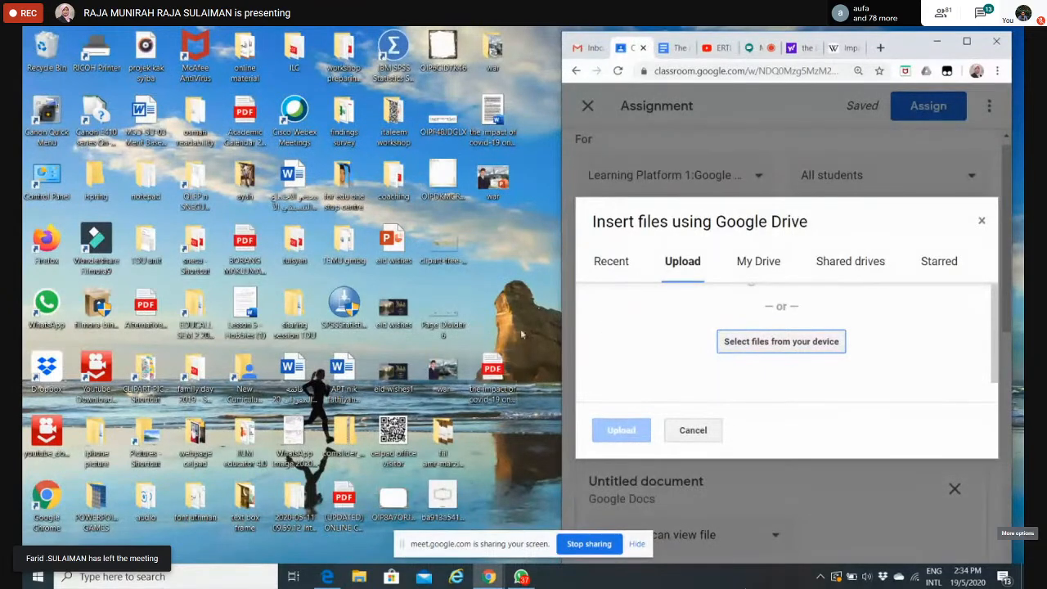
# Step: Upload "the impact of covid-19 on education.pdf" from the desktop as an assignment attachment, restoring the browser to full size
pyautogui.moveTo(505, 372); pyautogui.dragTo(762, 344)
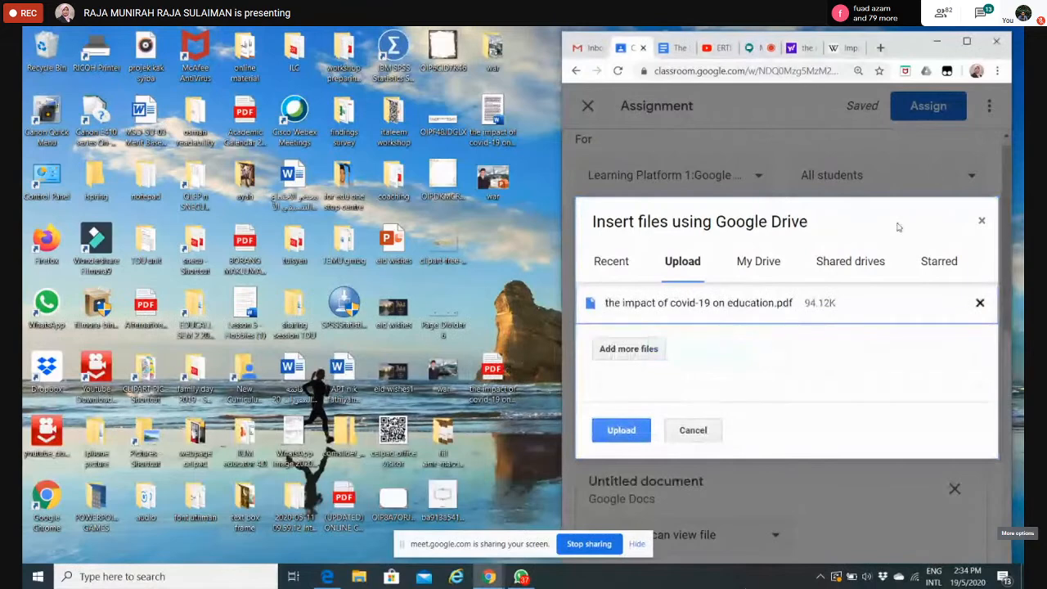
pyautogui.click(967, 40)
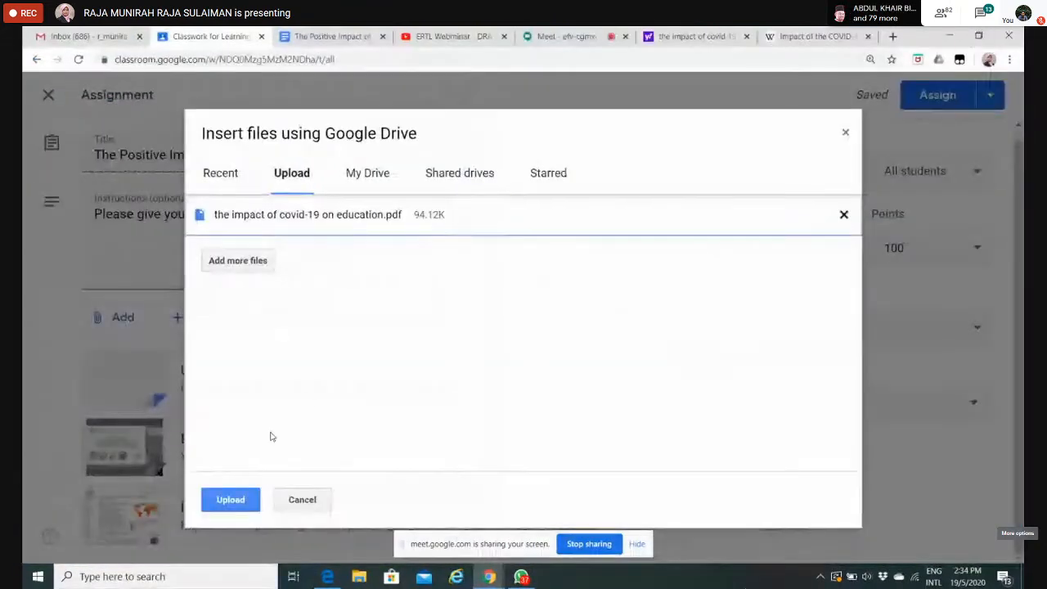
pyautogui.click(232, 500)
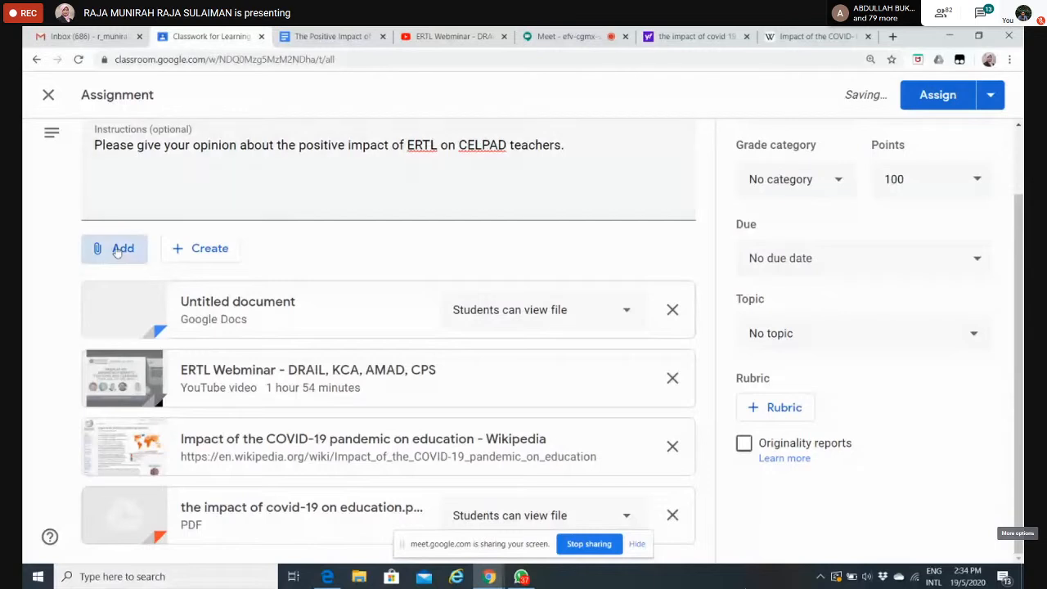
# Step: Try to attach the already uploaded covid-19 impact PDF to the assignment from the recent Google Drive files, checking My Drive as well
pyautogui.click(117, 251)
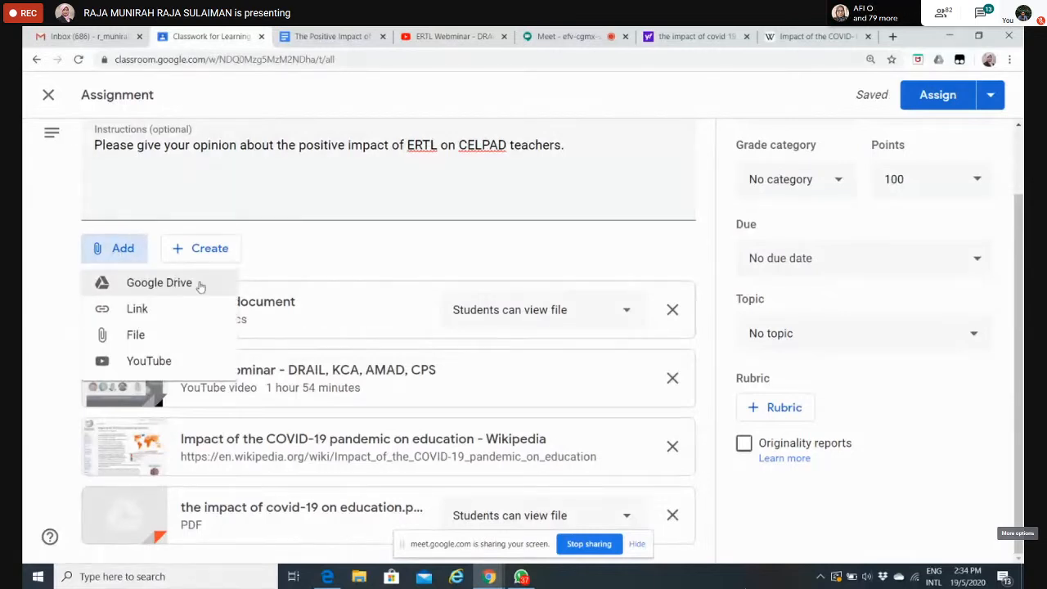
pyautogui.click(156, 283)
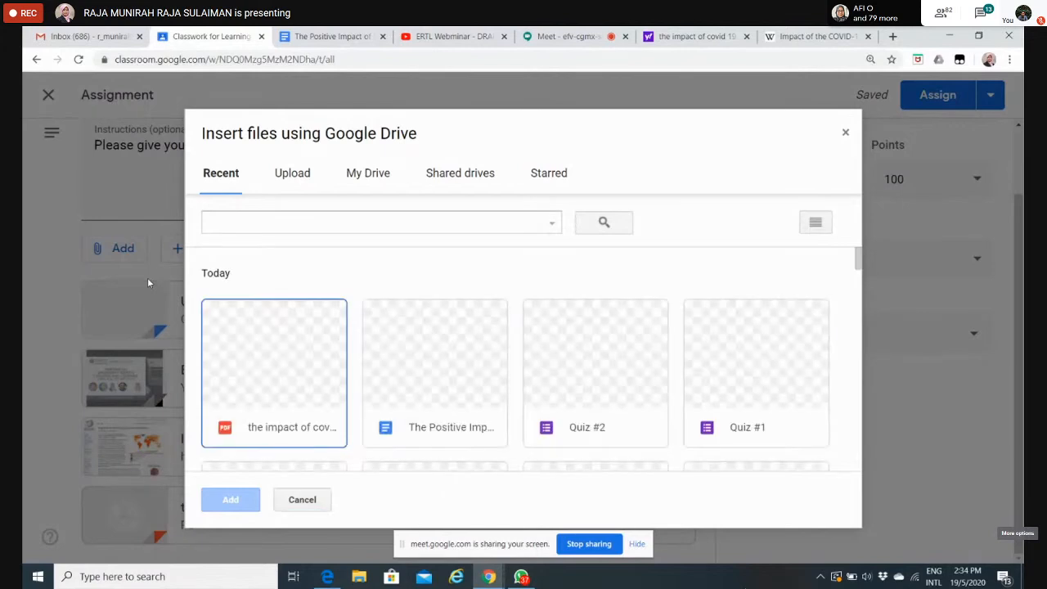
pyautogui.click(277, 335)
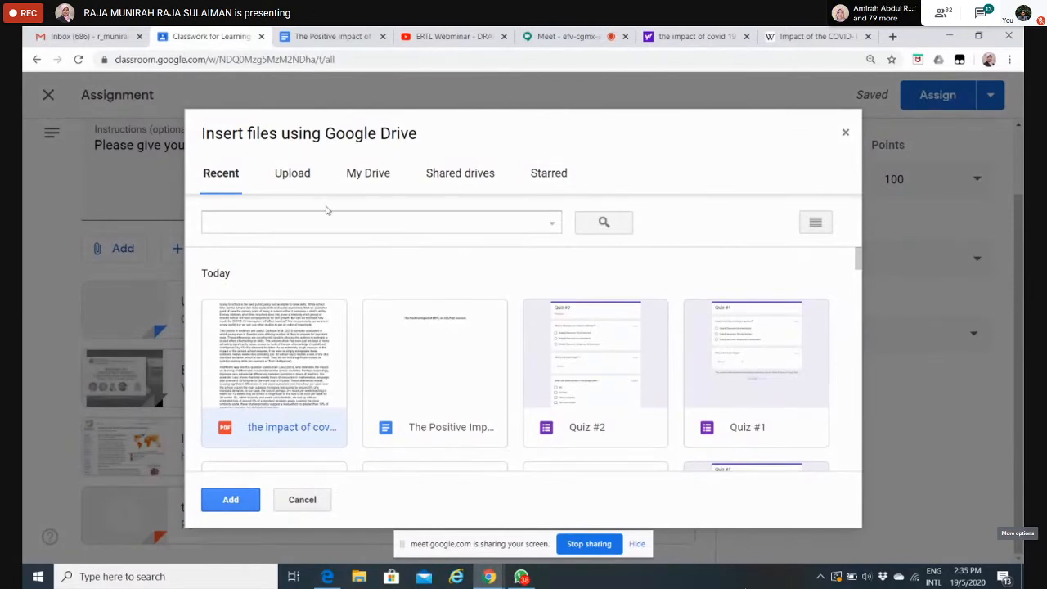
pyautogui.click(217, 228)
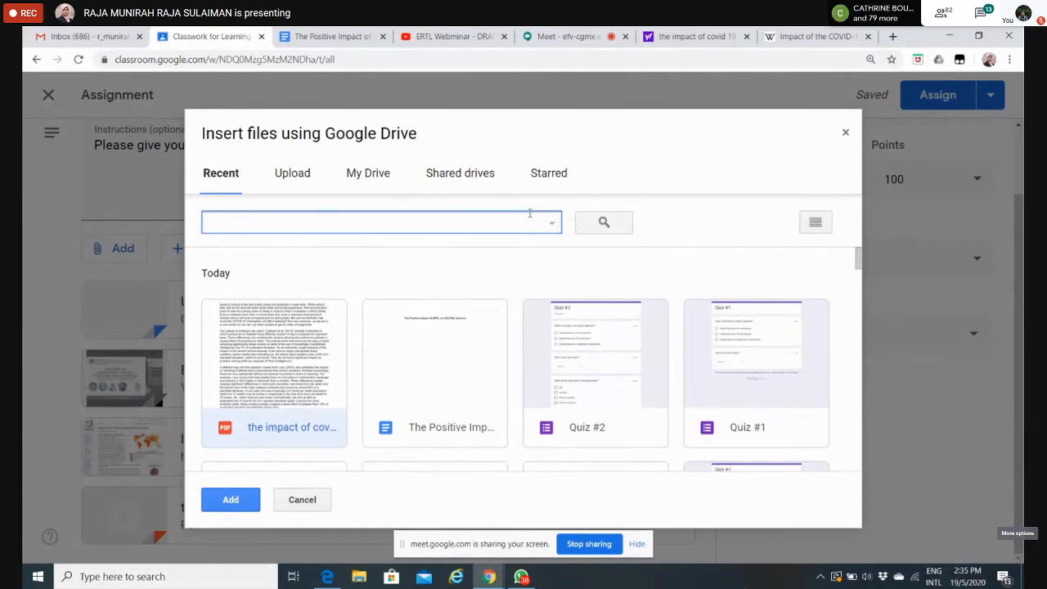
pyautogui.click(368, 176)
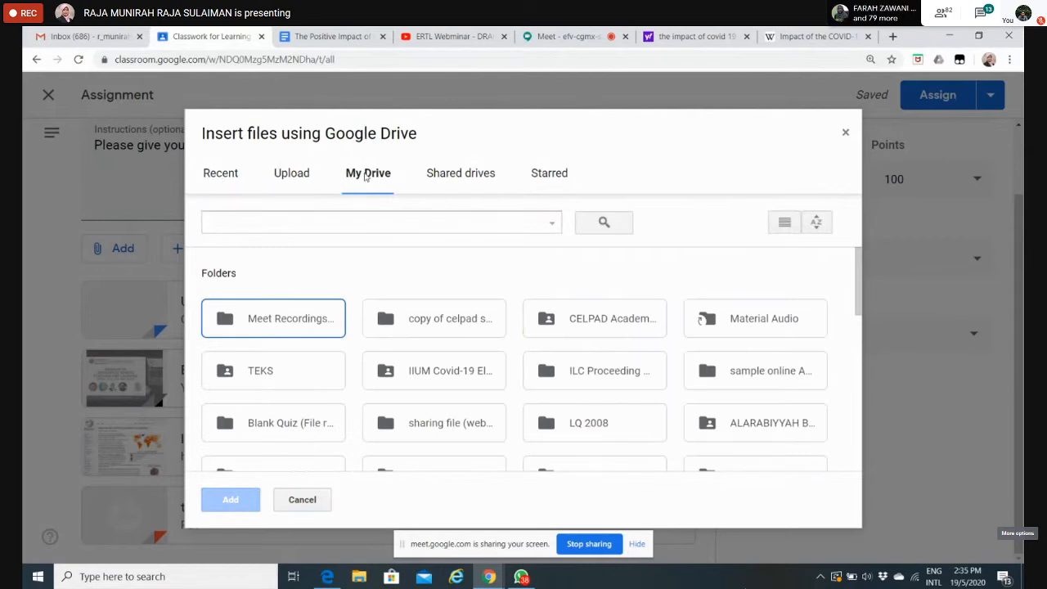
pyautogui.click(215, 172)
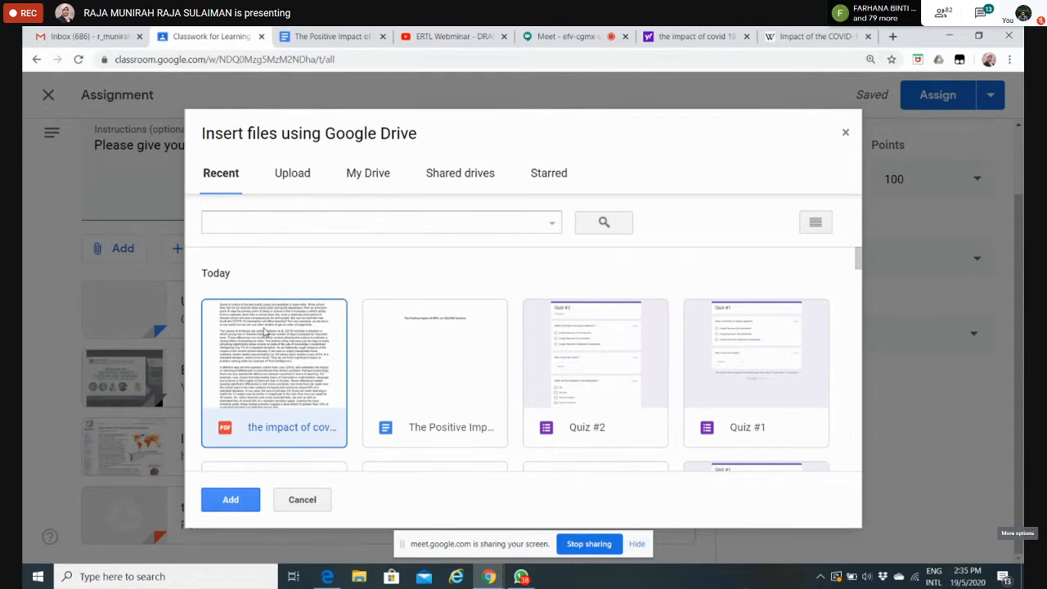
pyautogui.click(265, 327)
pyautogui.click(232, 499)
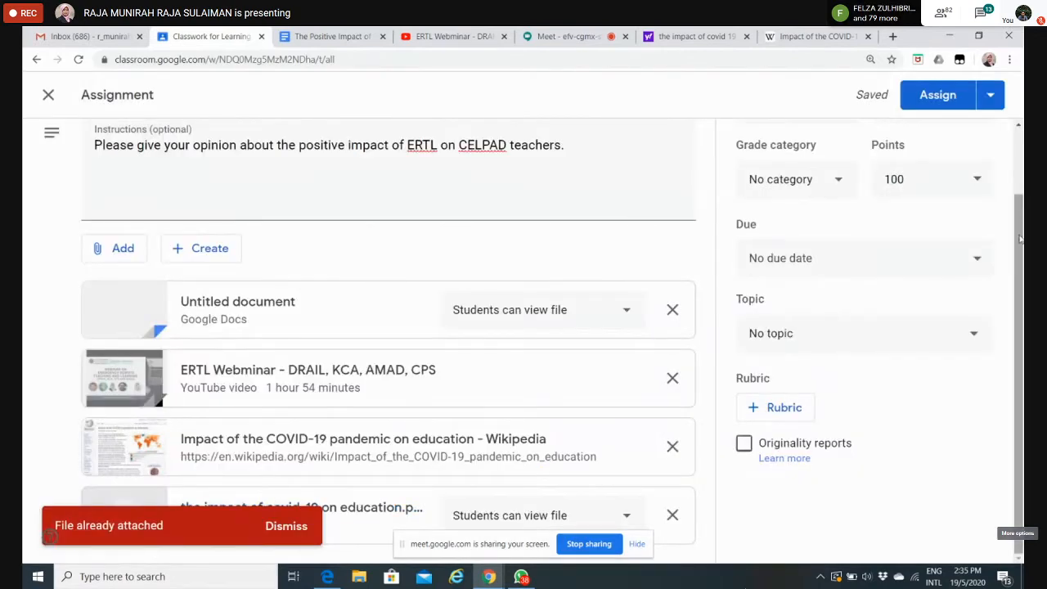
pyautogui.moveTo(1022, 280)
pyautogui.mouseDown()
pyautogui.moveTo(1023, 231)
pyautogui.moveTo(1023, 282)
pyautogui.mouseUp()
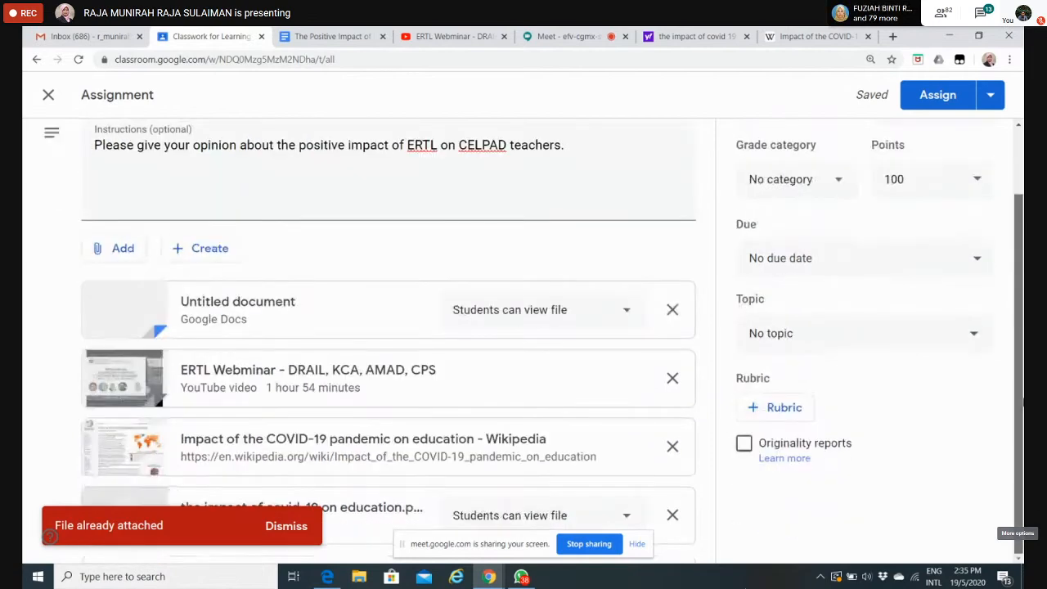
pyautogui.click(292, 528)
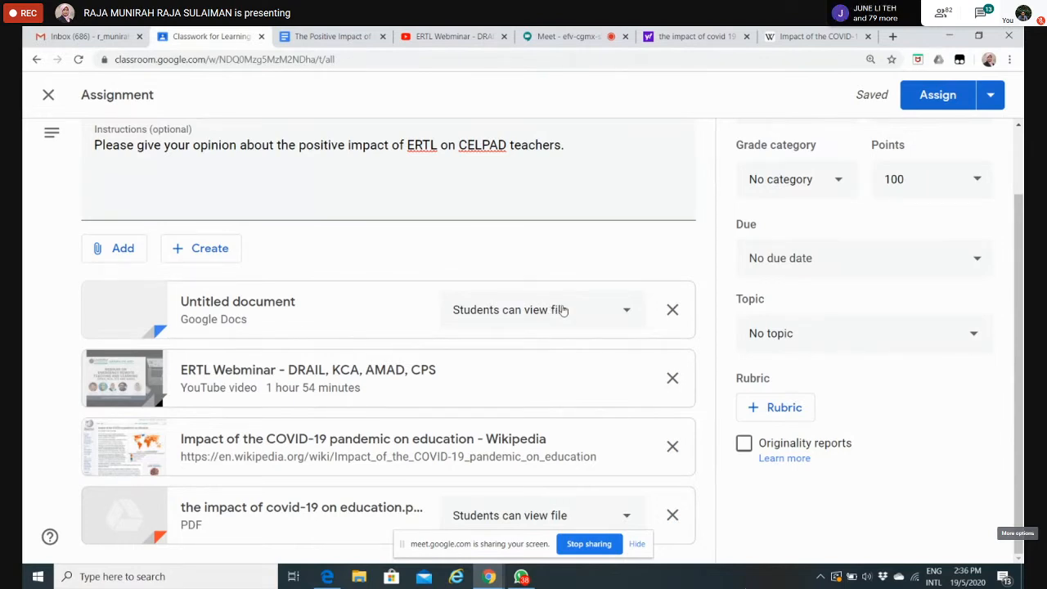
# Step: Set the untitled Google Docs attachment to make a copy for each student, and set the assignment's points to 10
pyautogui.click(628, 317)
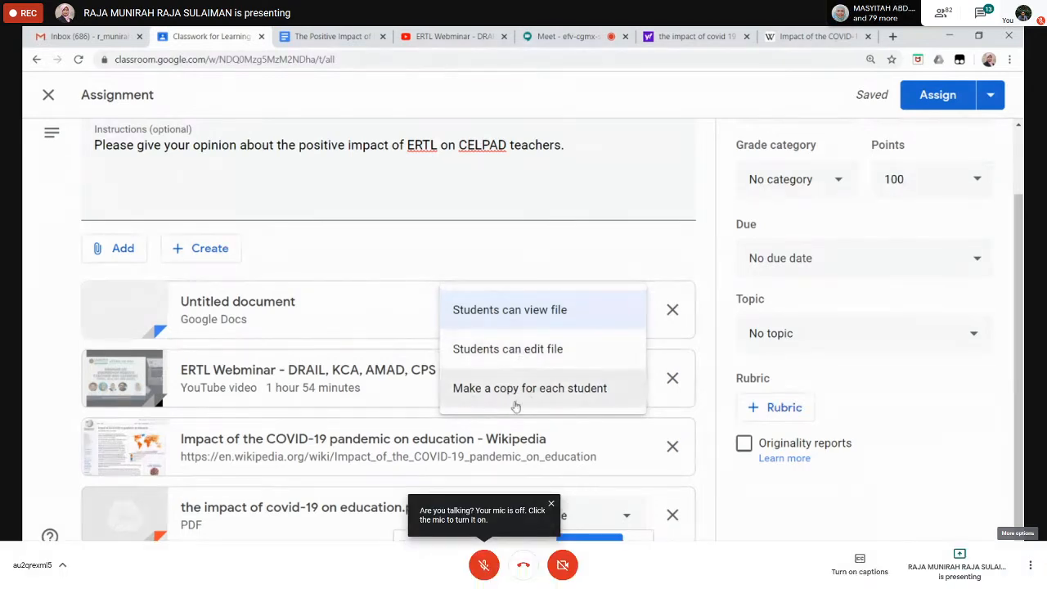
pyautogui.click(555, 392)
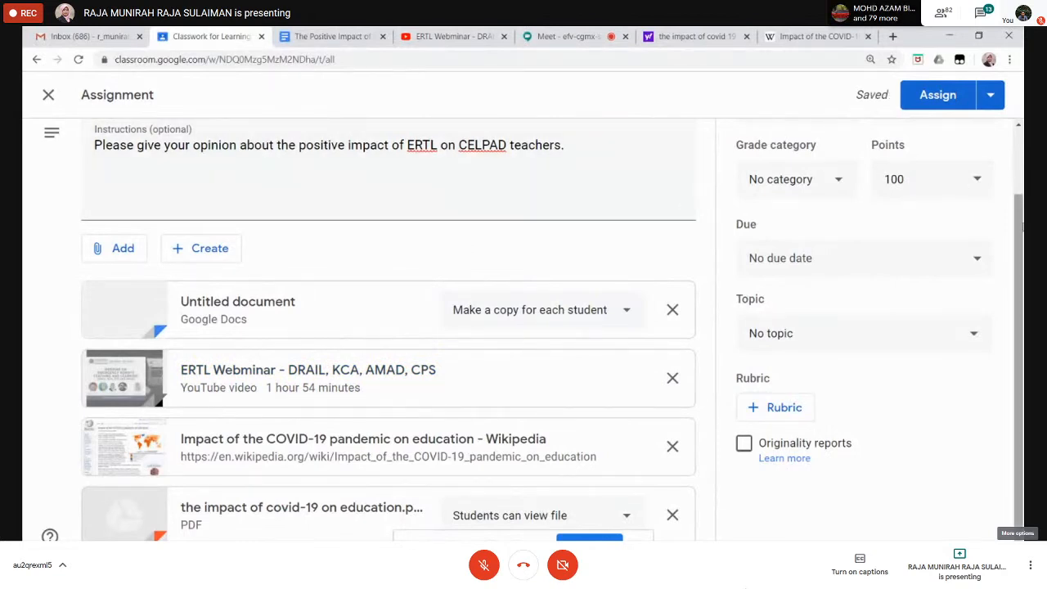
pyautogui.scroll(1, 1020, 328)
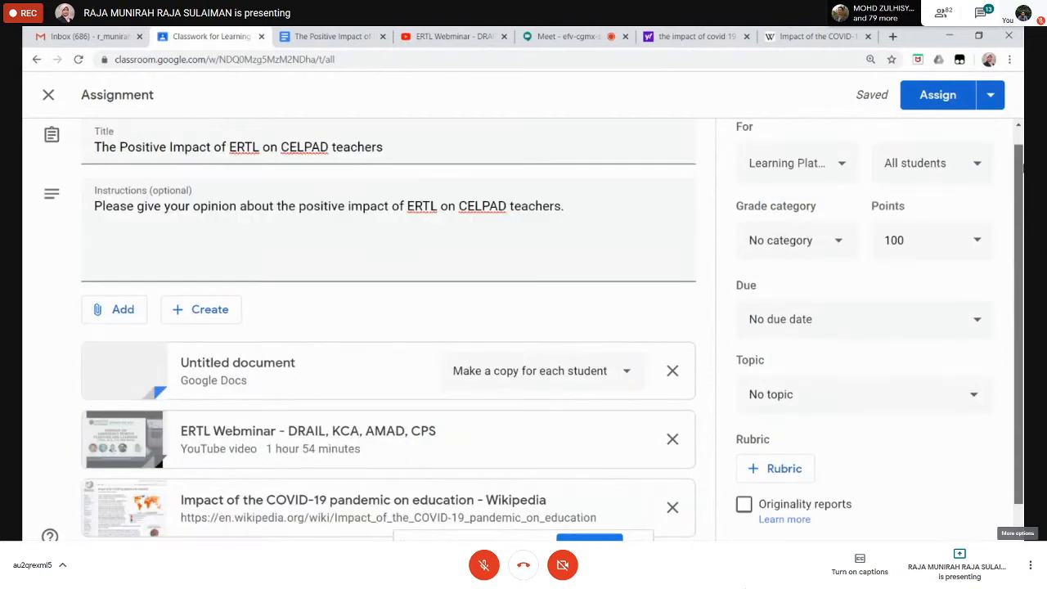
pyautogui.scroll(1, 1019, 327)
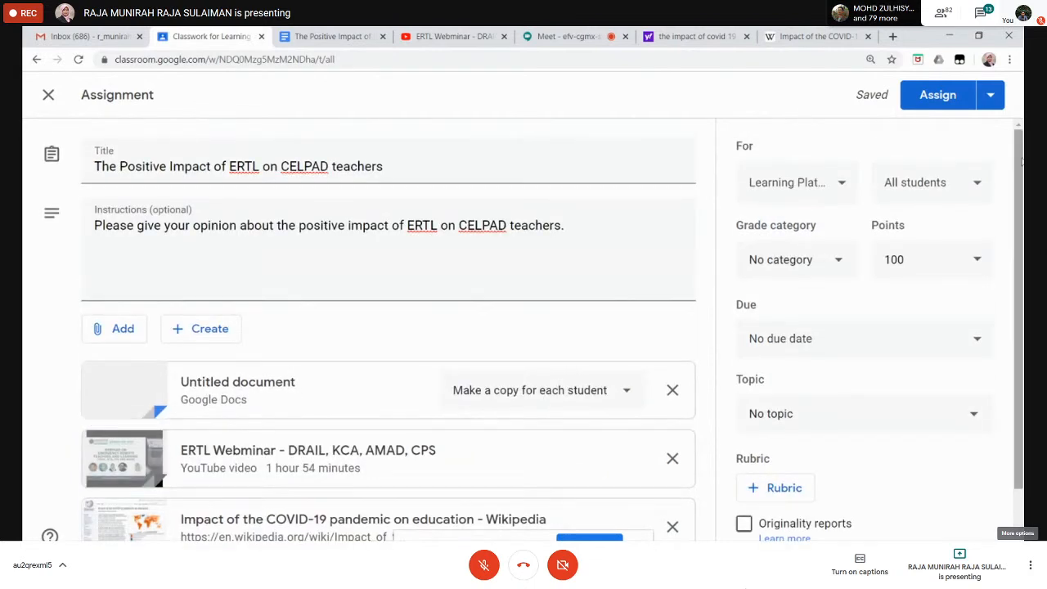
pyautogui.click(908, 259)
pyautogui.moveTo(907, 259); pyautogui.dragTo(883, 261)
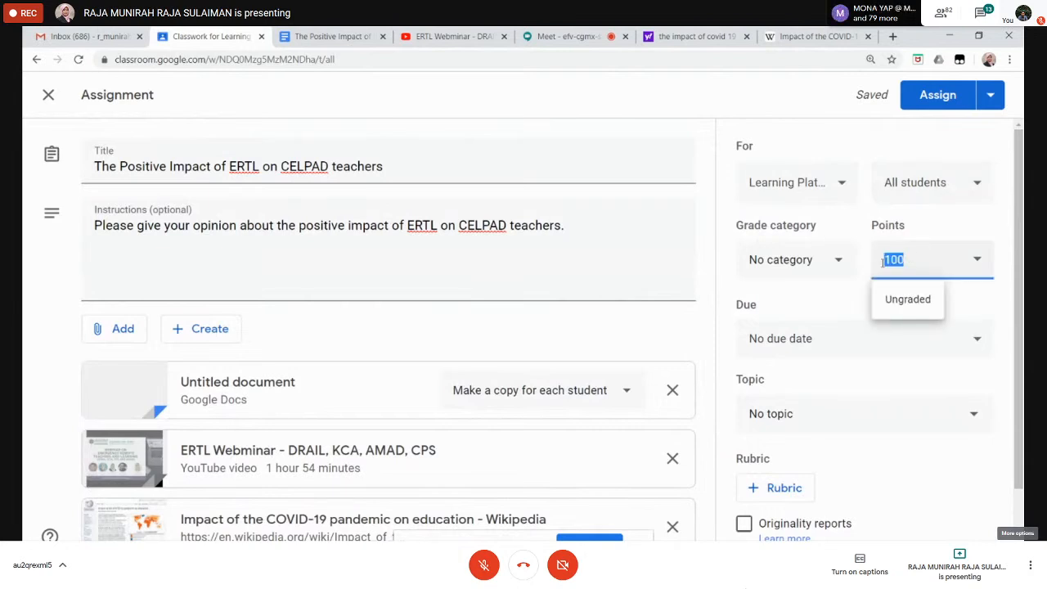
pyautogui.write('10')
# Step: File the assignment under the existing ASSIGNMENT topic
pyautogui.scroll(-1, 883, 261)
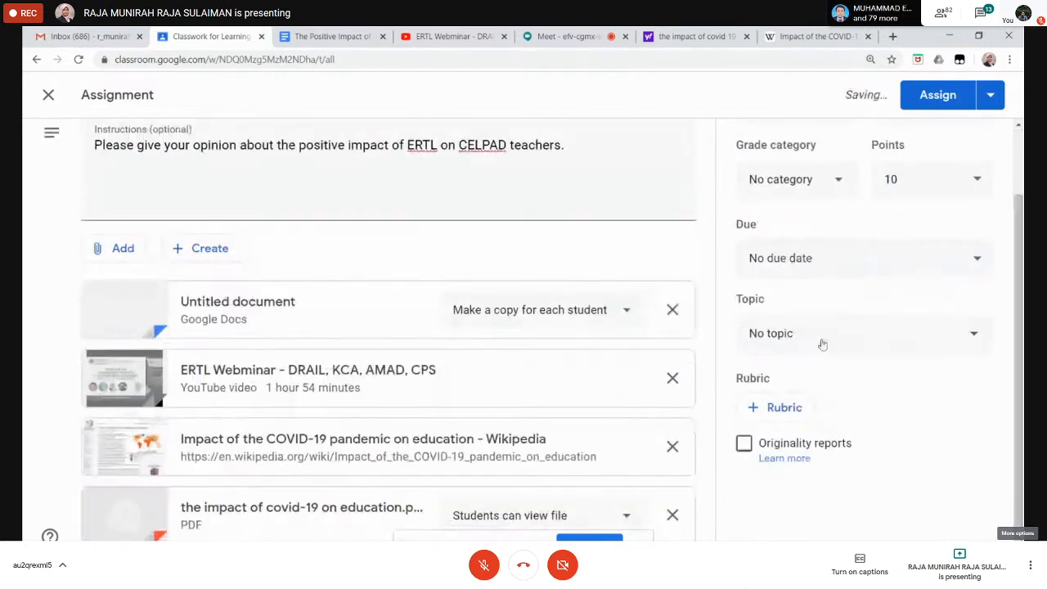
pyautogui.click(973, 336)
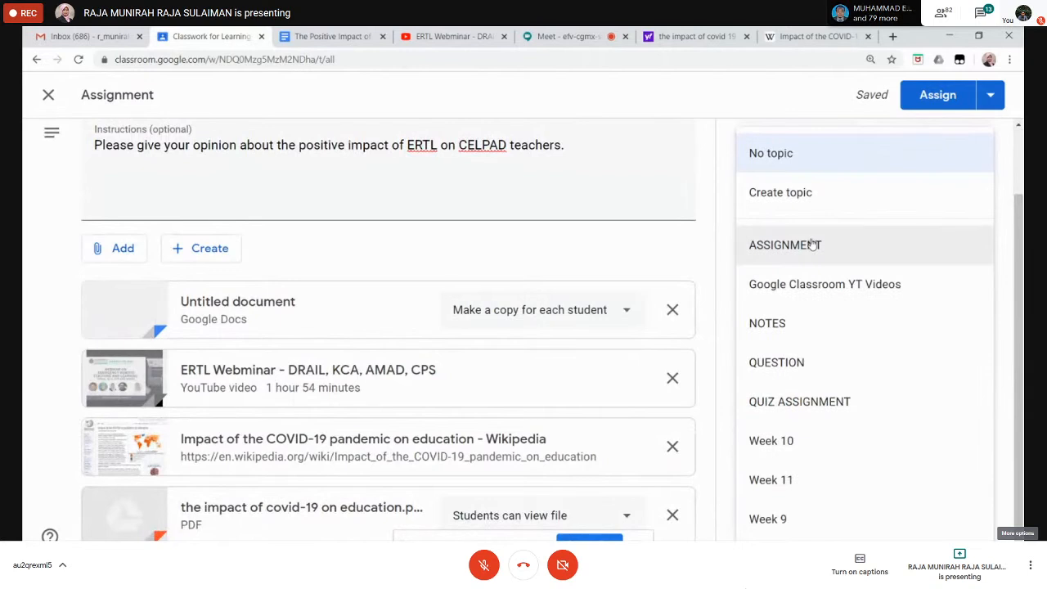
pyautogui.click(781, 247)
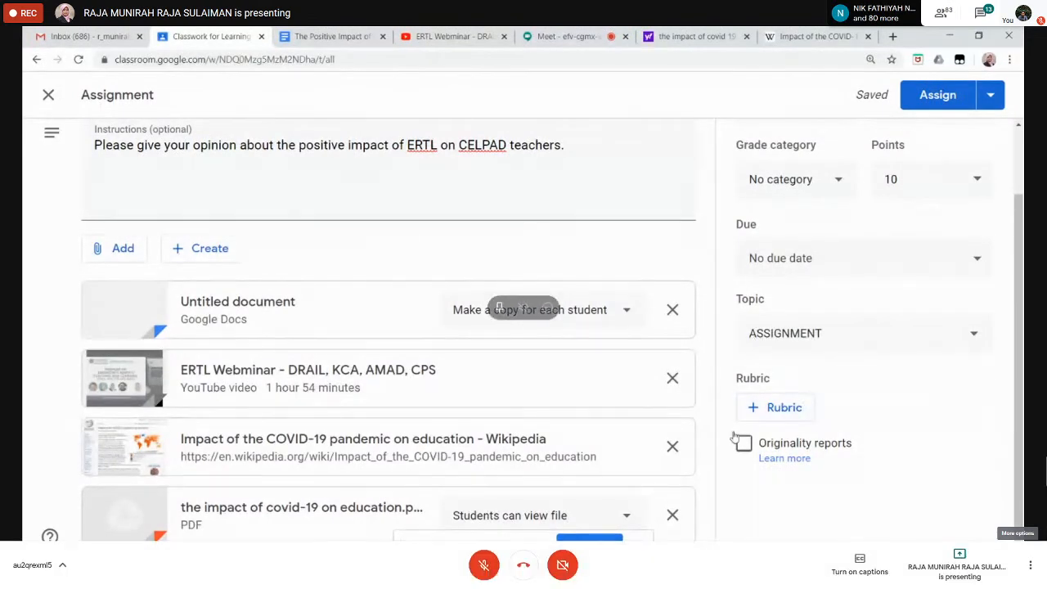
# Step: Start creating a new rubric for the assignment
pyautogui.click(790, 409)
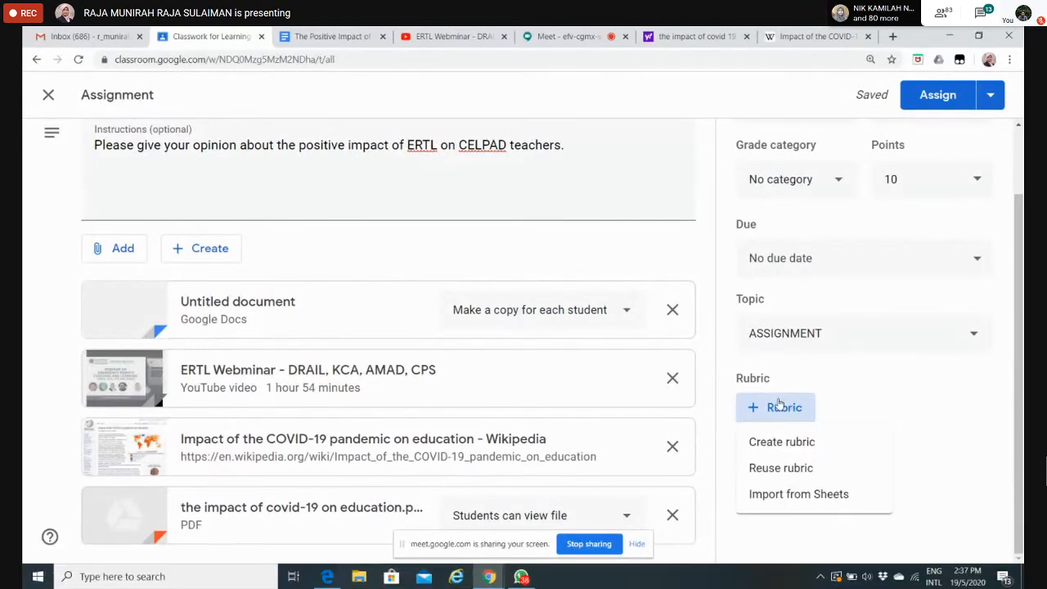
pyautogui.click(781, 407)
pyautogui.click(779, 407)
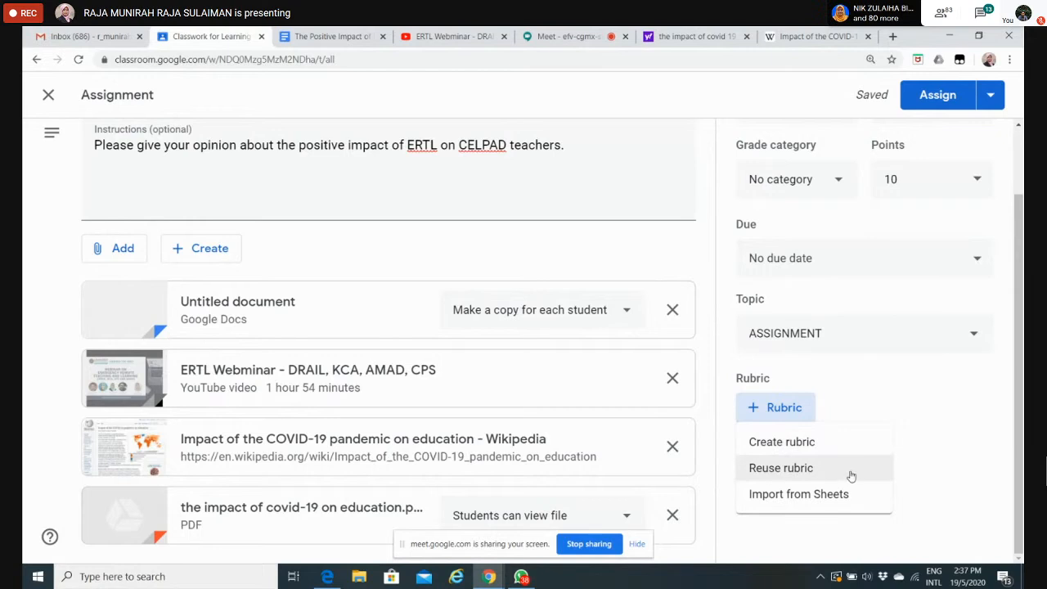
pyautogui.click(795, 443)
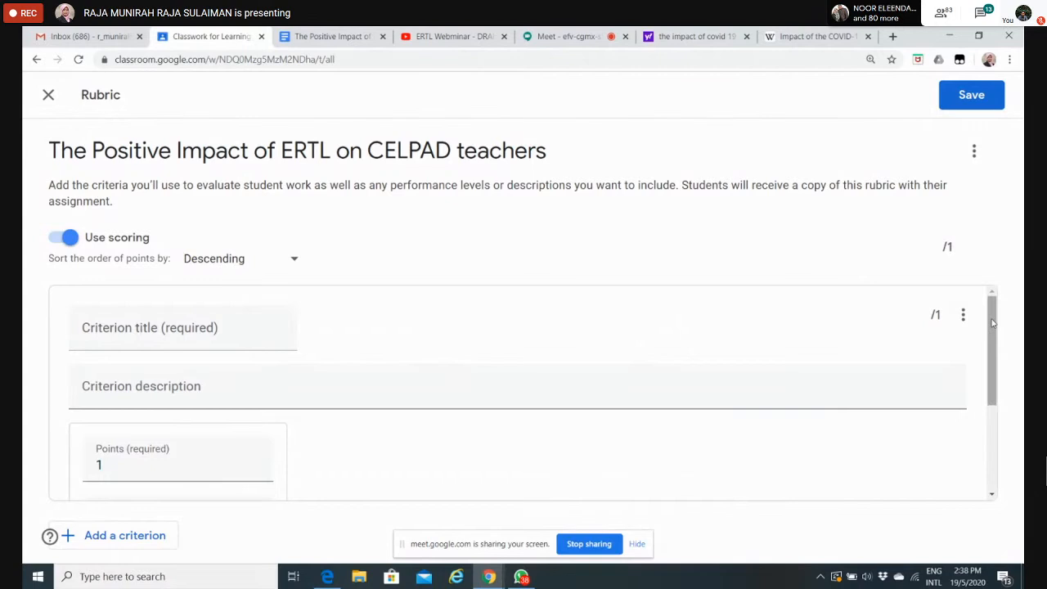
# Step: Title the rubric's first criterion "Content"
pyautogui.click(127, 322)
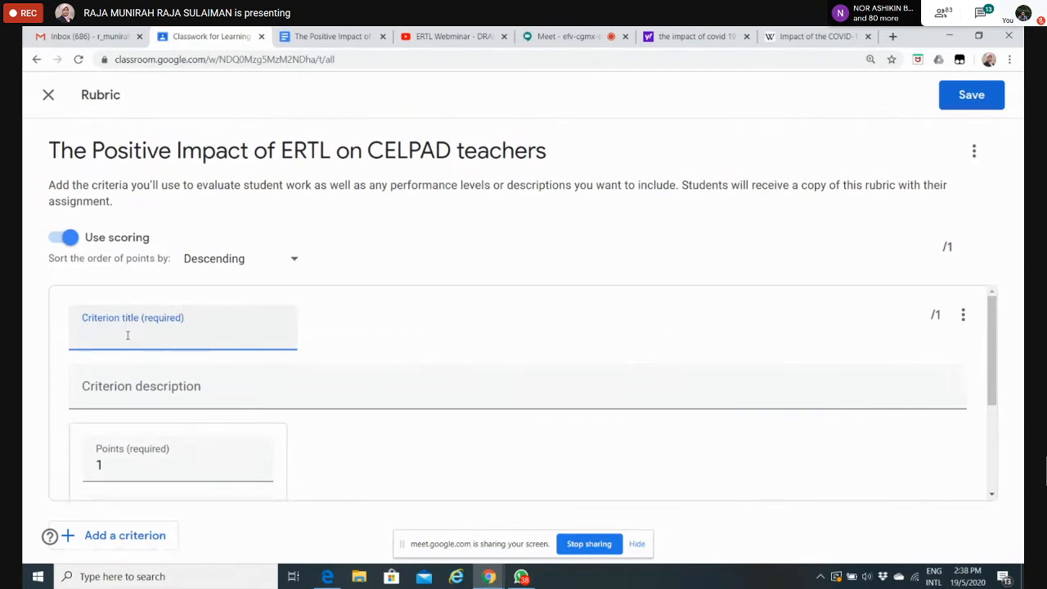
pyautogui.write('Contec')
pyautogui.write('t')
pyautogui.press('BackSpace')
pyautogui.press('BackSpace')
pyautogui.write('nt')
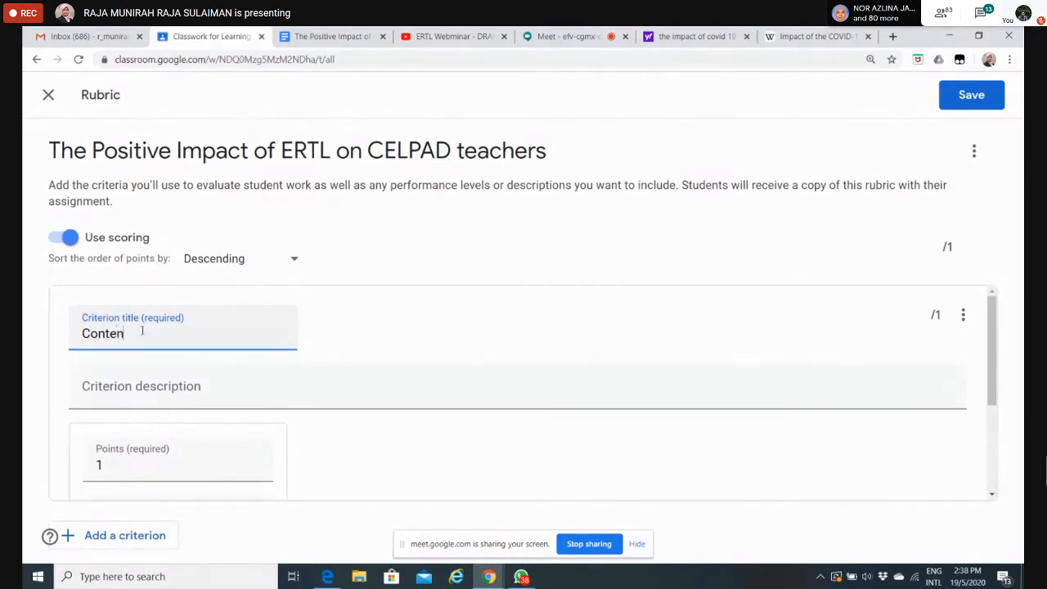
# Step: Give the Content criterion's first level the title "1 impact", keeping it at 1 point
pyautogui.click(993, 345)
pyautogui.moveTo(992, 345); pyautogui.dragTo(997, 411)
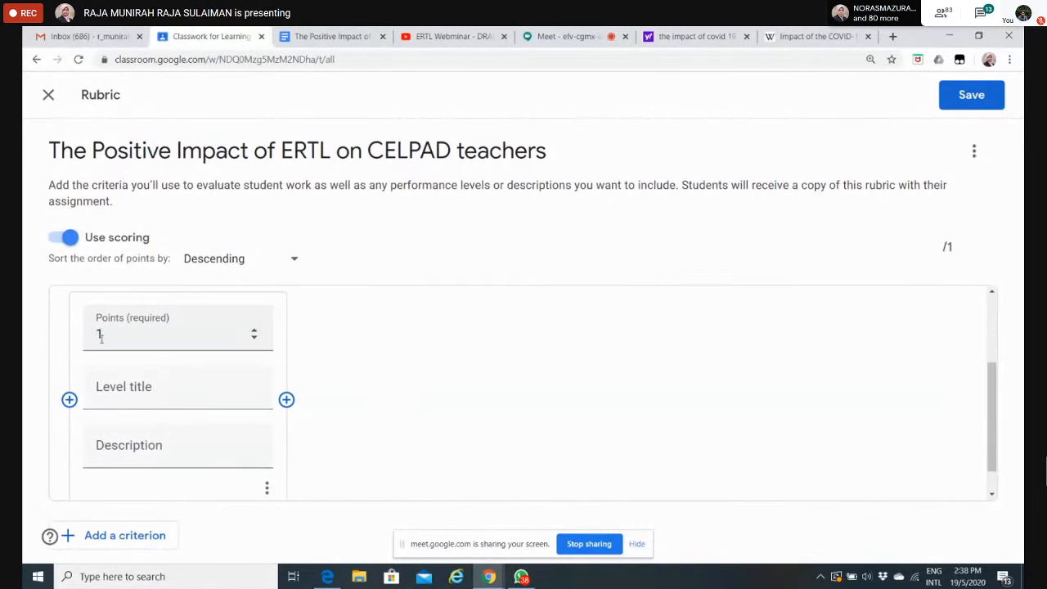
pyautogui.moveTo(995, 430); pyautogui.dragTo(997, 417)
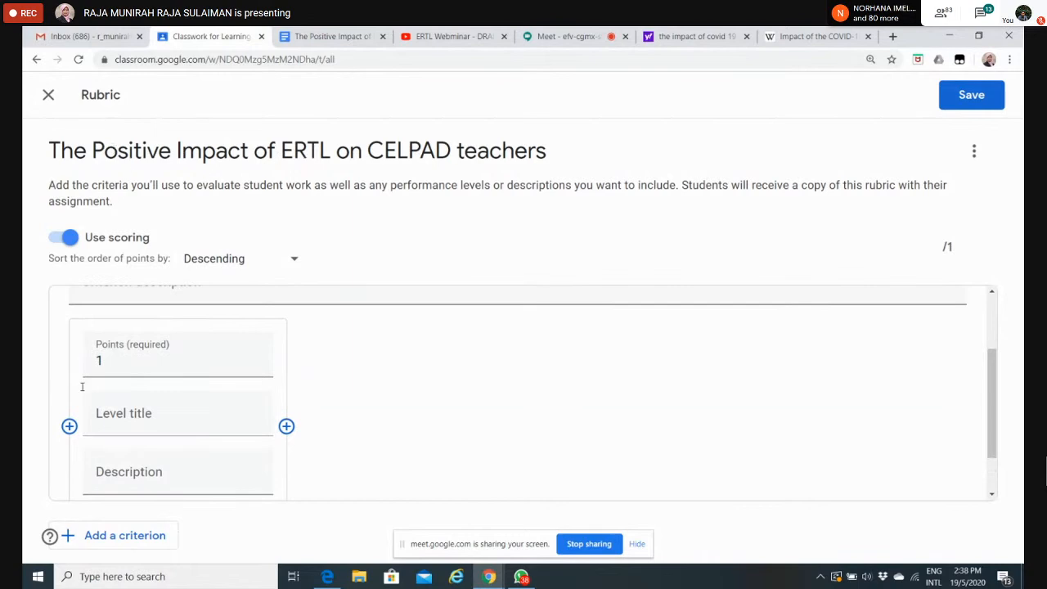
pyautogui.click(113, 358)
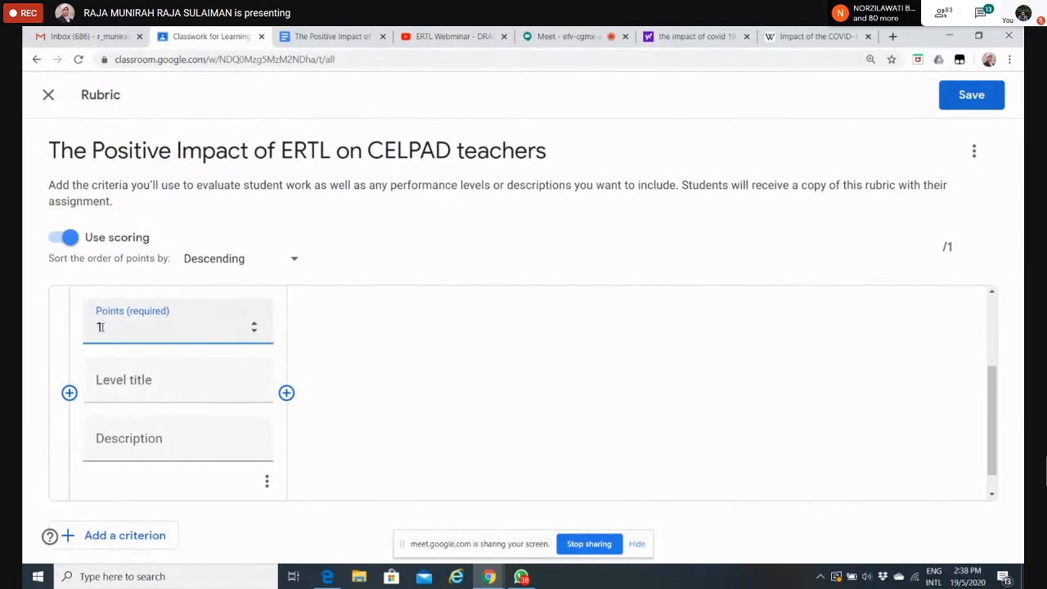
pyautogui.click(121, 386)
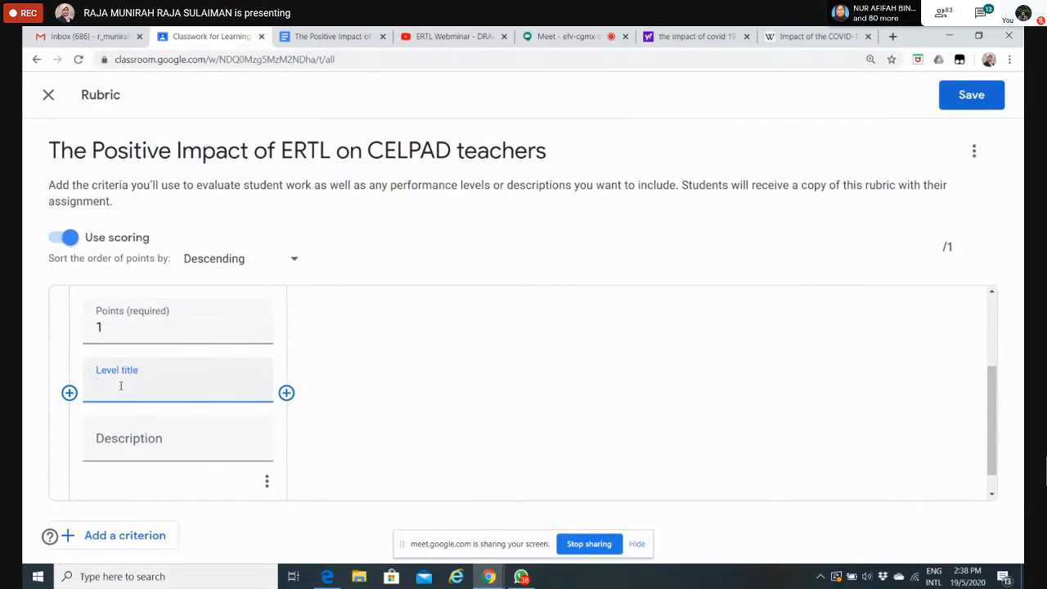
pyautogui.write('1 impact')
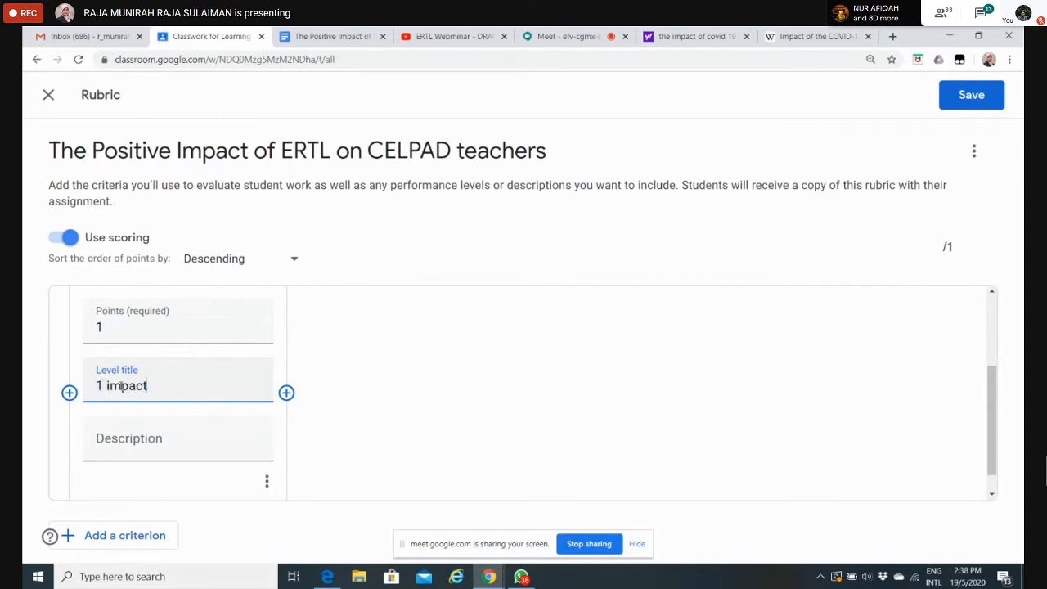
# Step: Add a second level to the Content criterion, titled "2 impacts" and worth 2 points
pyautogui.click(287, 393)
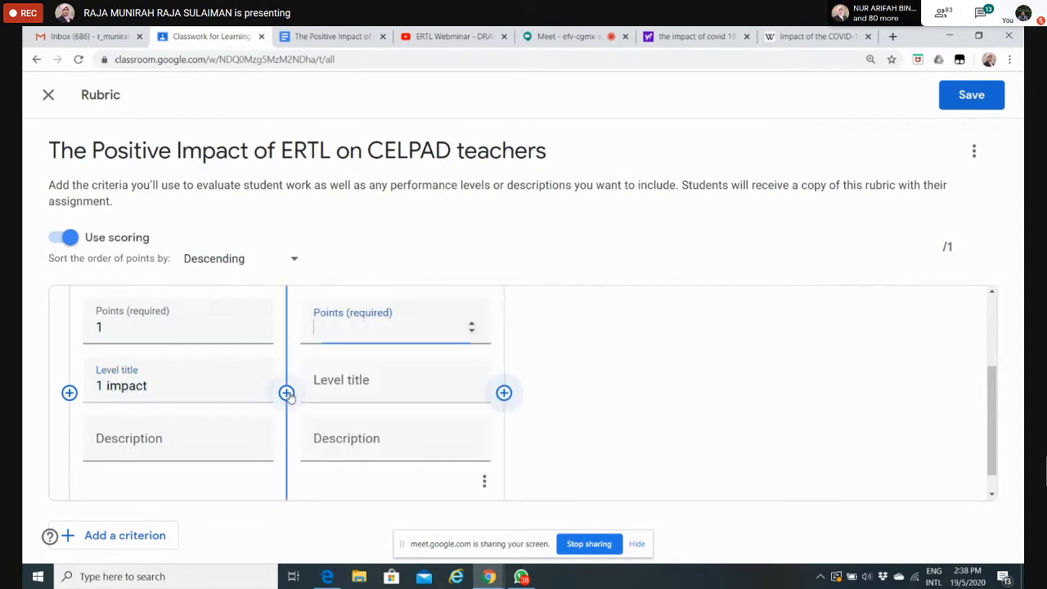
pyautogui.click(334, 379)
pyautogui.write('2 imp')
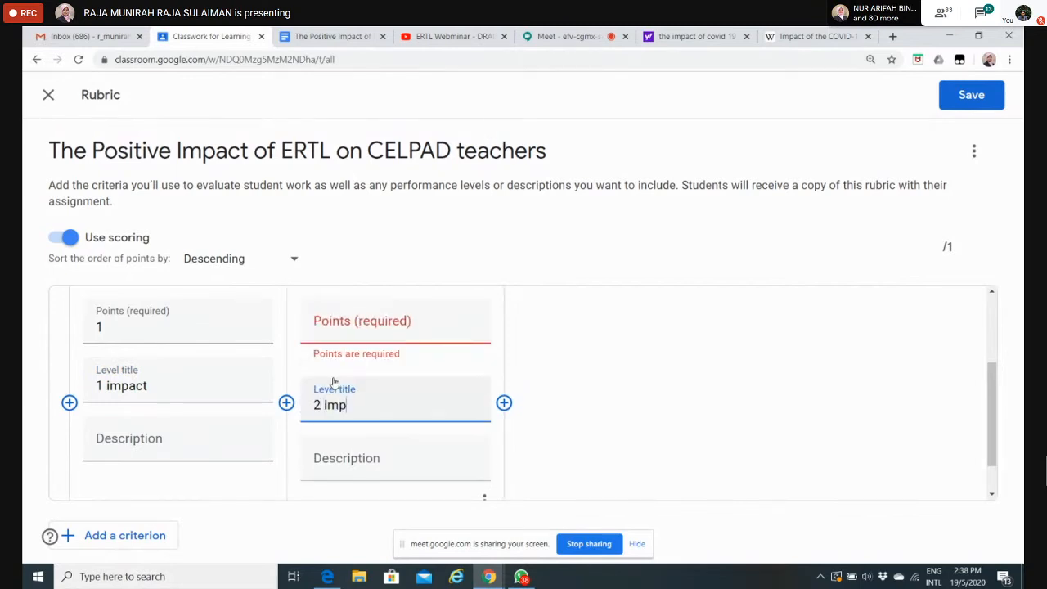
pyautogui.write('acts')
pyautogui.click(351, 332)
pyautogui.write('2')
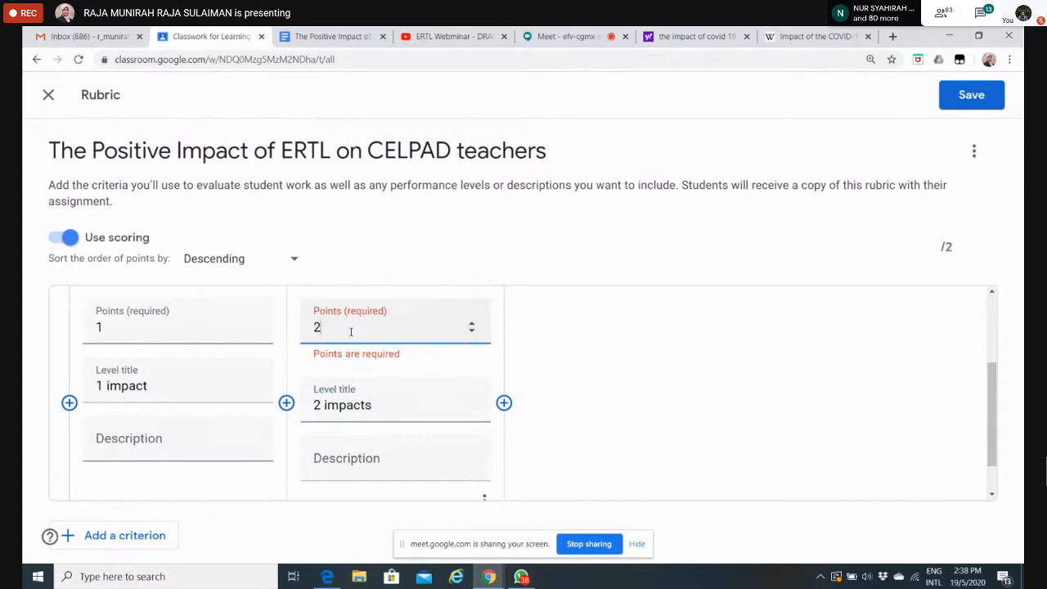
# Step: Add a third level to the Content criterion, worth 4 points and titled "3-4 impacts"
pyautogui.click(505, 401)
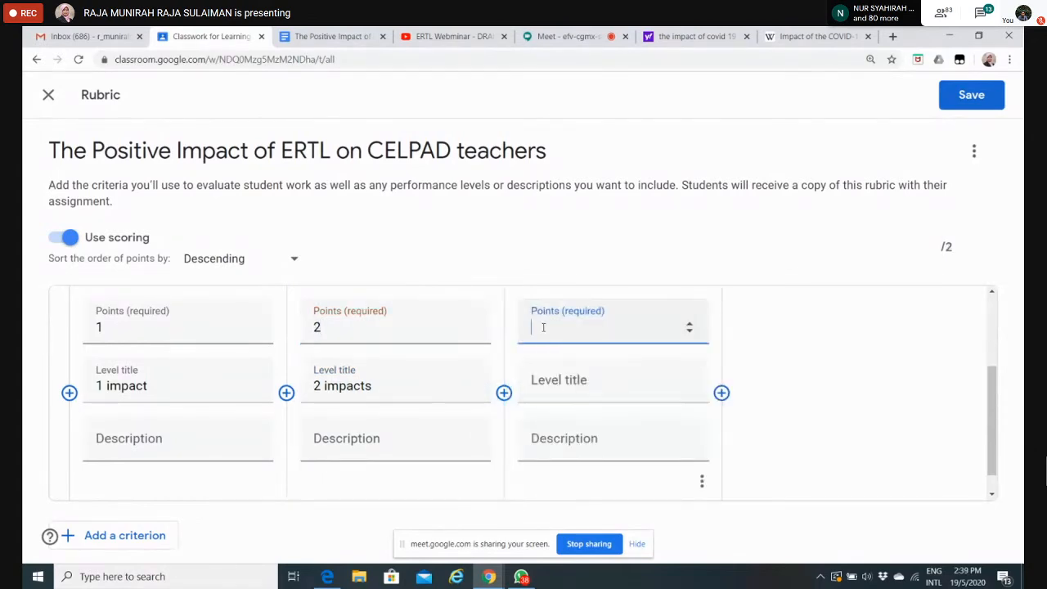
pyautogui.write('4')
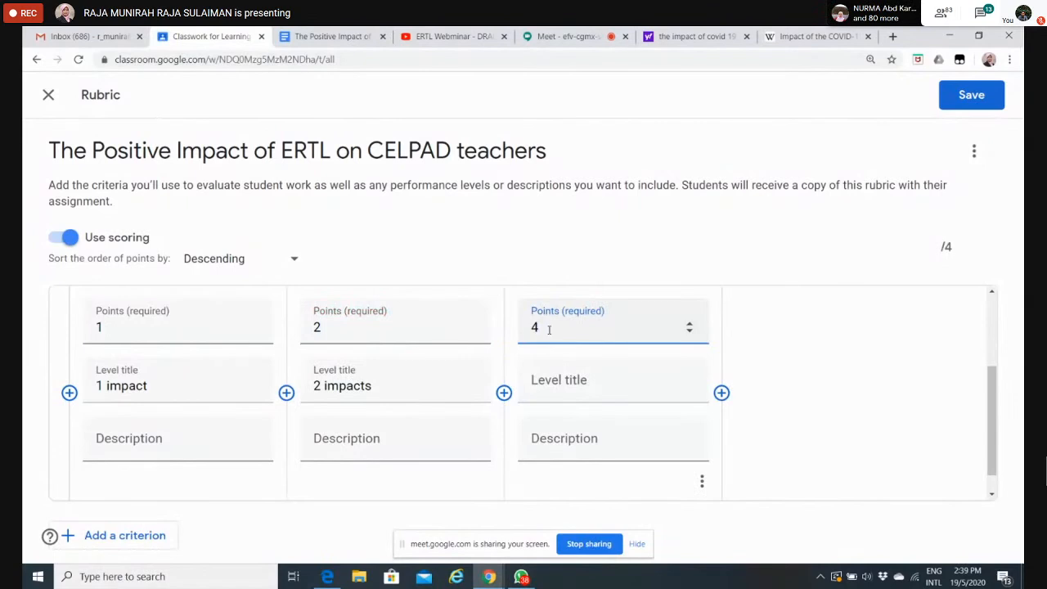
pyautogui.click(566, 388)
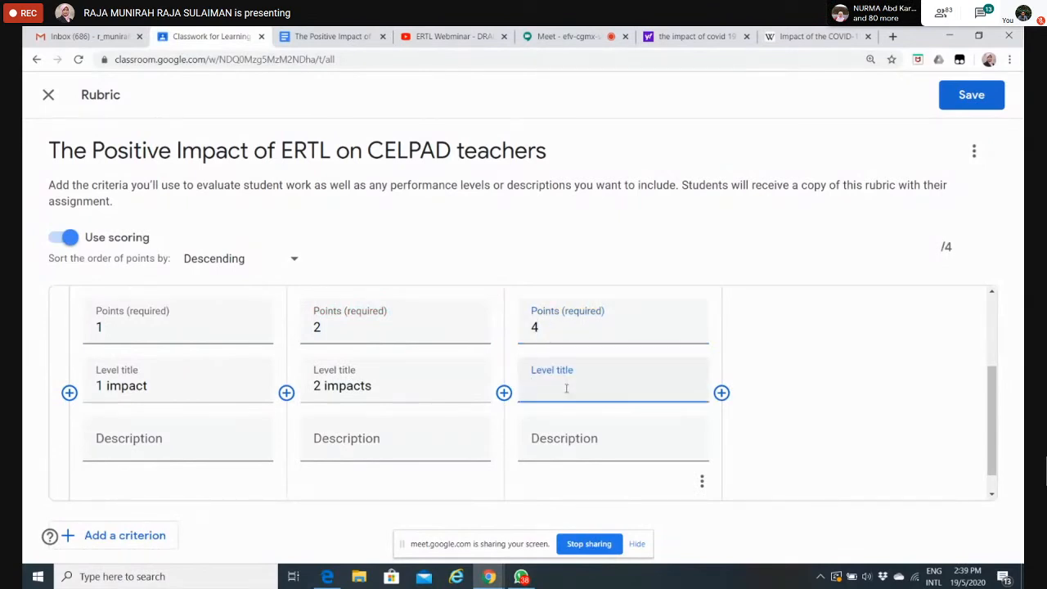
pyautogui.write('4')
pyautogui.press('BackSpace')
pyautogui.write('3-4')
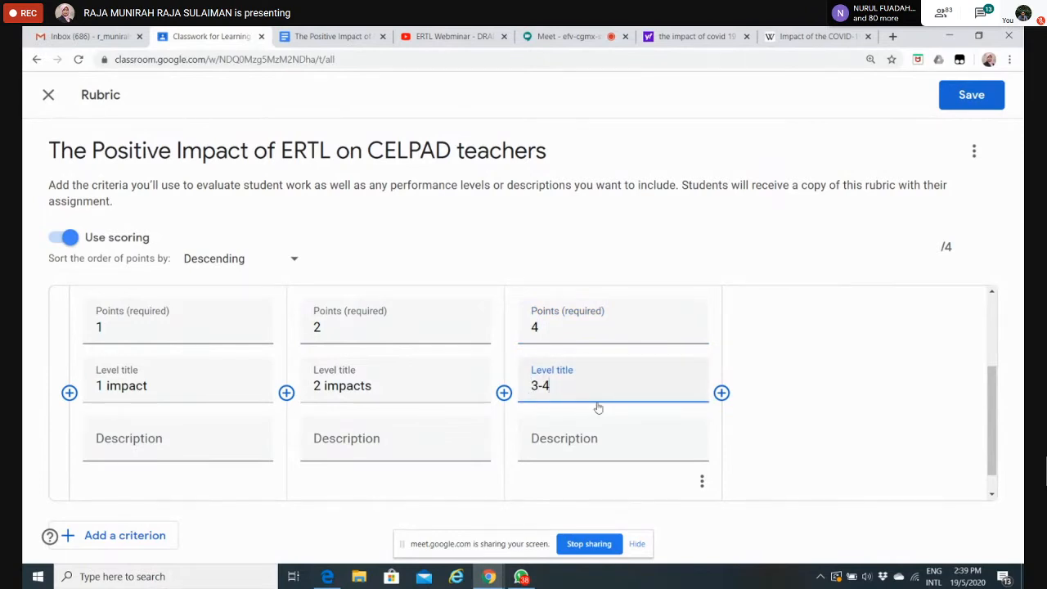
pyautogui.write(' impacts')
# Step: Add a fourth level to the Content criterion, worth 5 points and titled "the intro, the impacts, the conclusion"
pyautogui.click(721, 393)
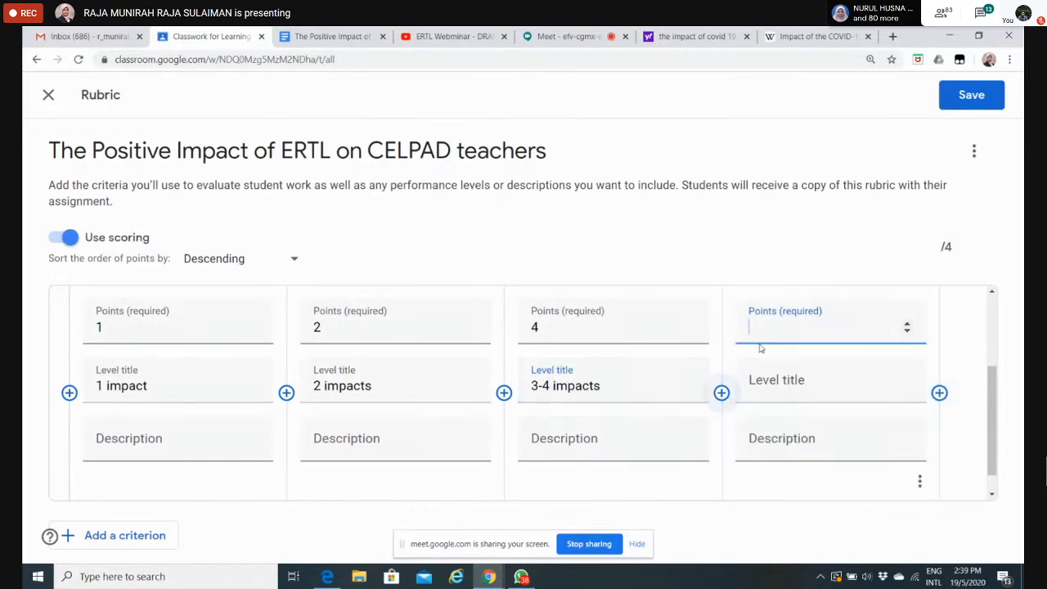
pyautogui.write('5')
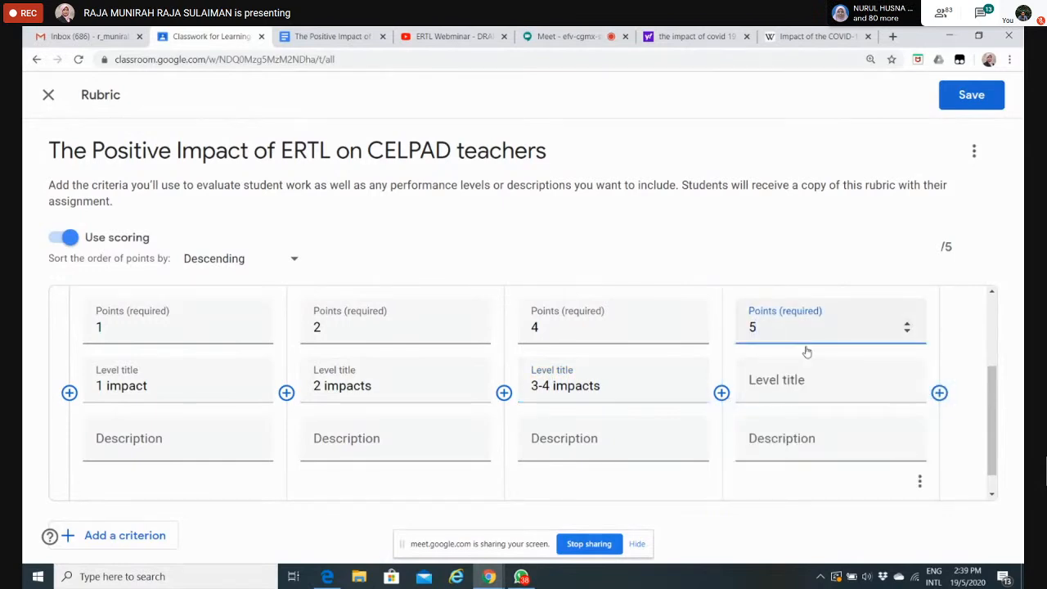
pyautogui.click(783, 385)
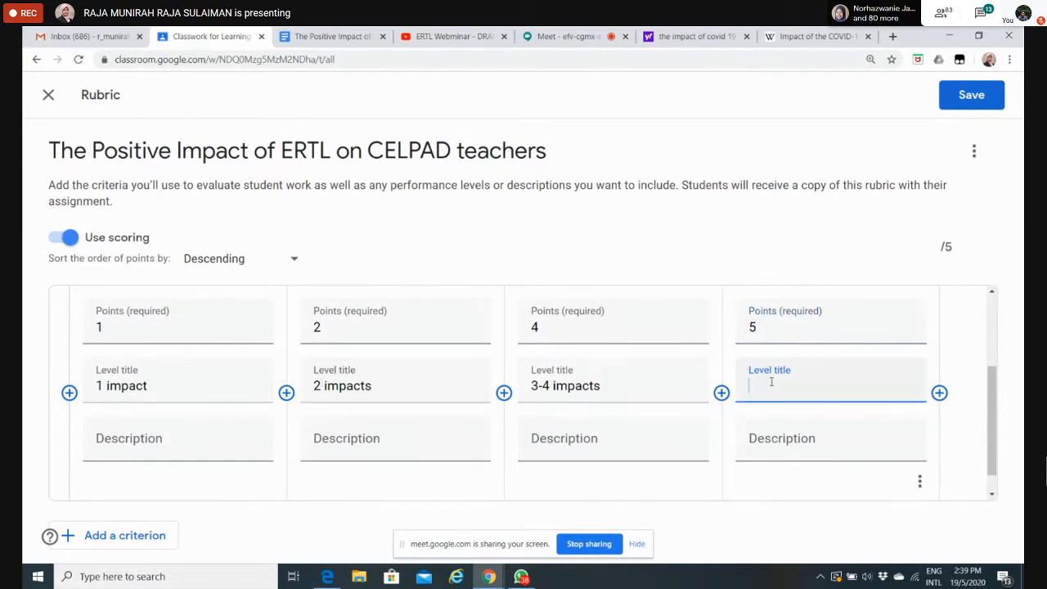
pyautogui.write('the in')
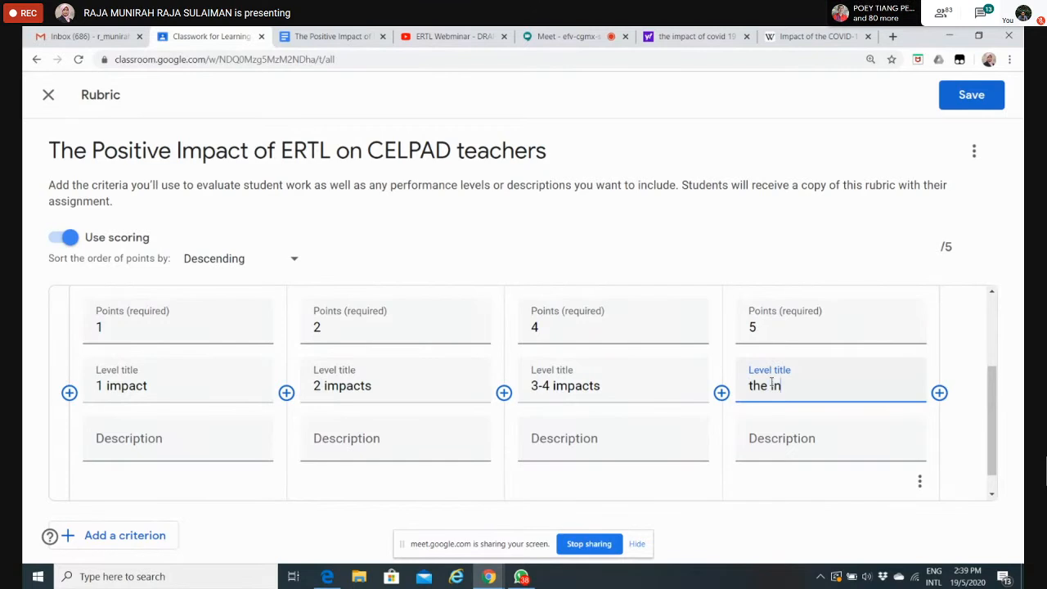
pyautogui.write('tro, the impacts')
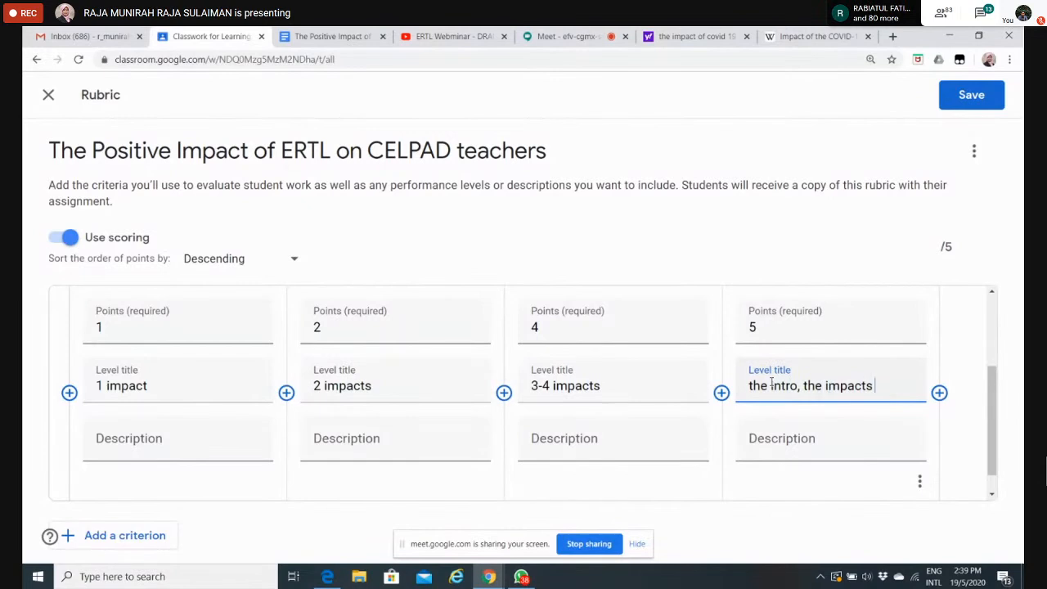
pyautogui.press('BackSpace')
pyautogui.write(', the conclu')
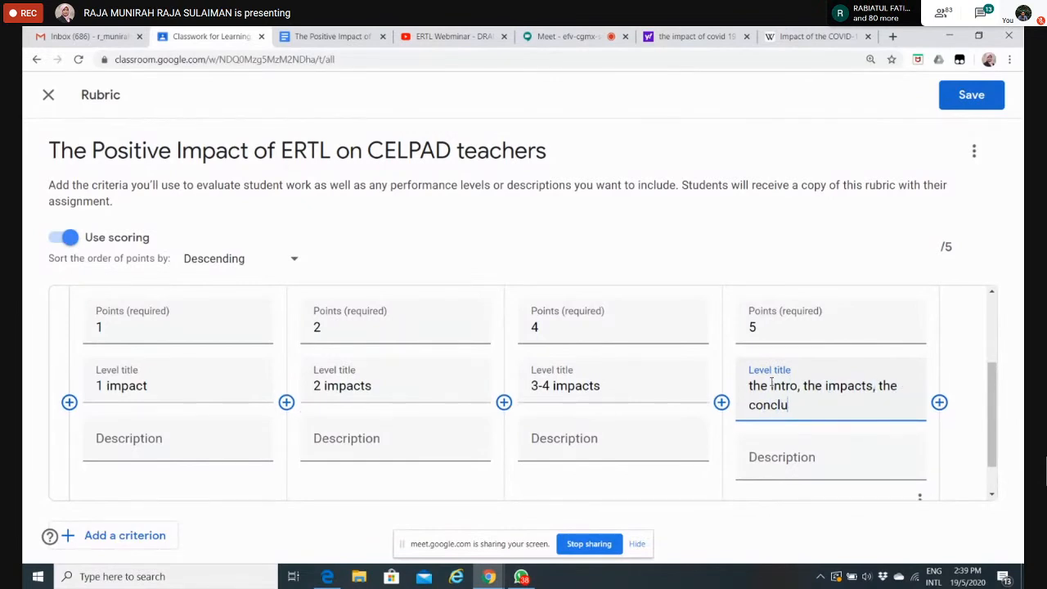
pyautogui.write('sion')
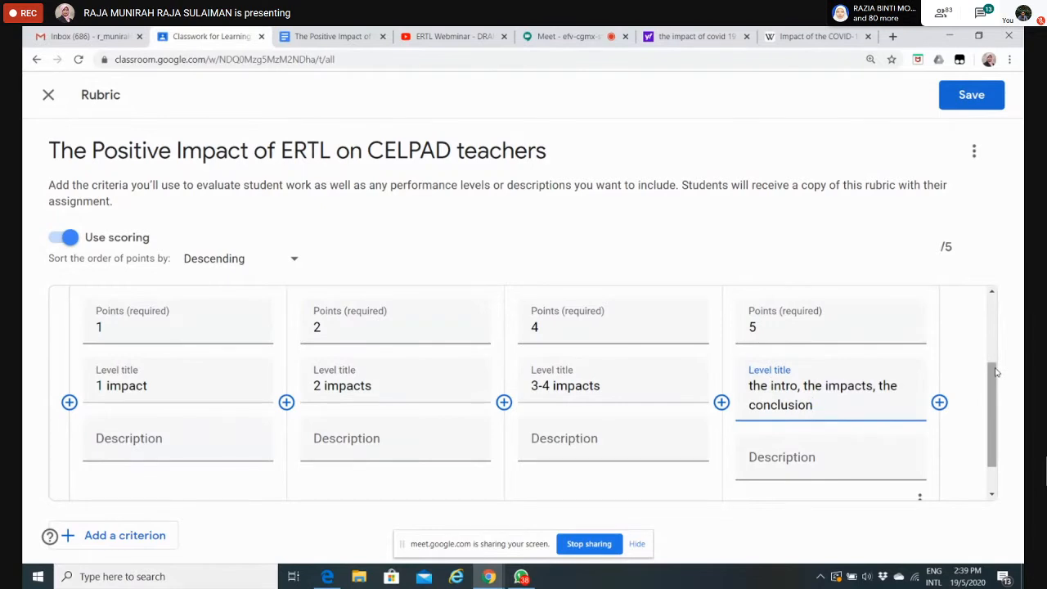
# Step: Add a second criterion to the rubric and title it "Grammar"
pyautogui.moveTo(997, 372); pyautogui.dragTo(1014, 418)
pyautogui.scroll(3, 348, 397)
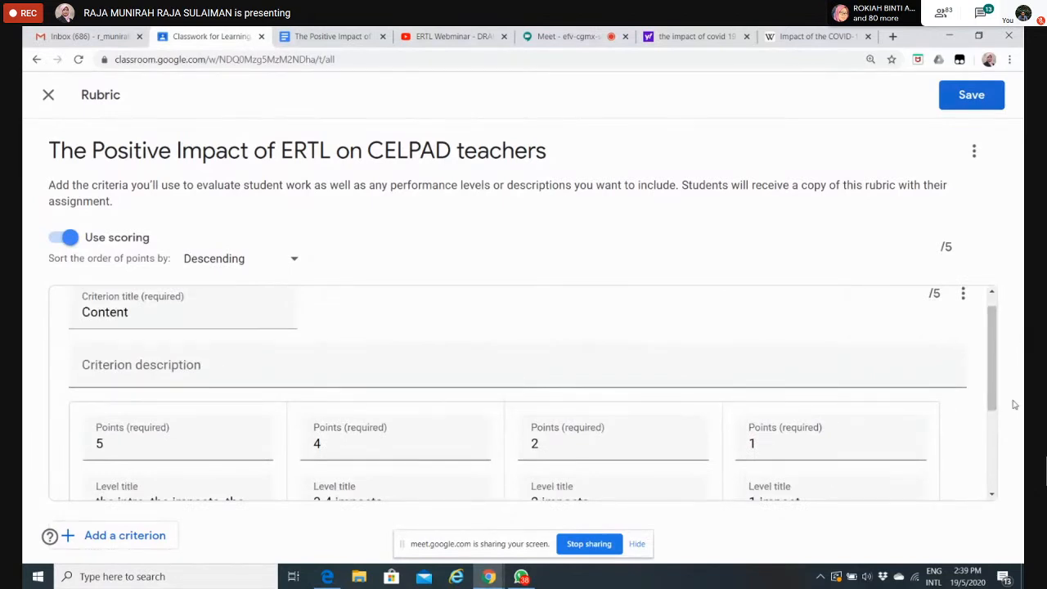
pyautogui.moveTo(993, 407); pyautogui.dragTo(975, 288)
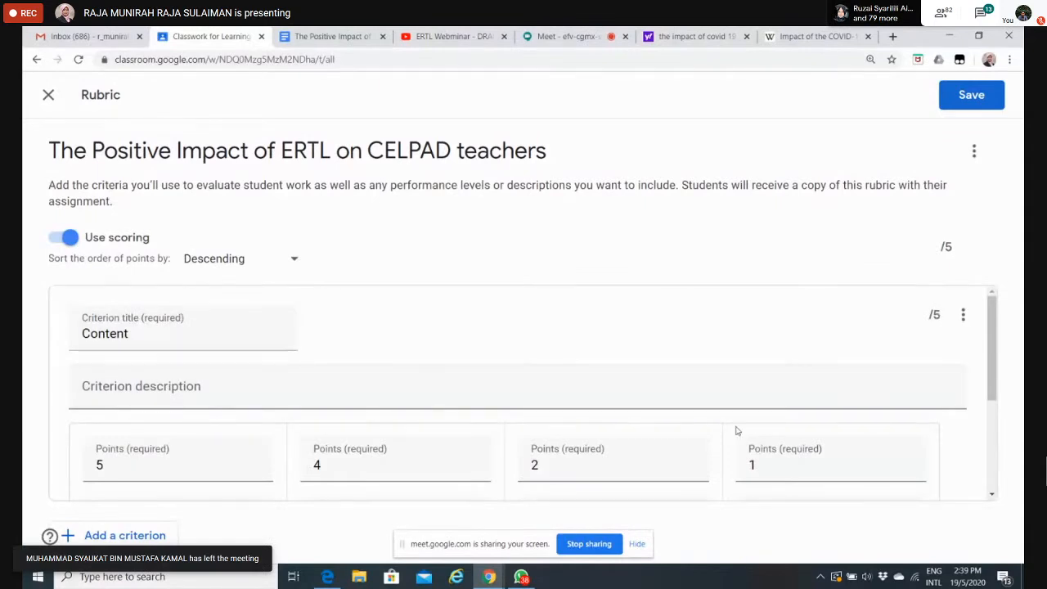
pyautogui.moveTo(993, 380); pyautogui.dragTo(994, 472)
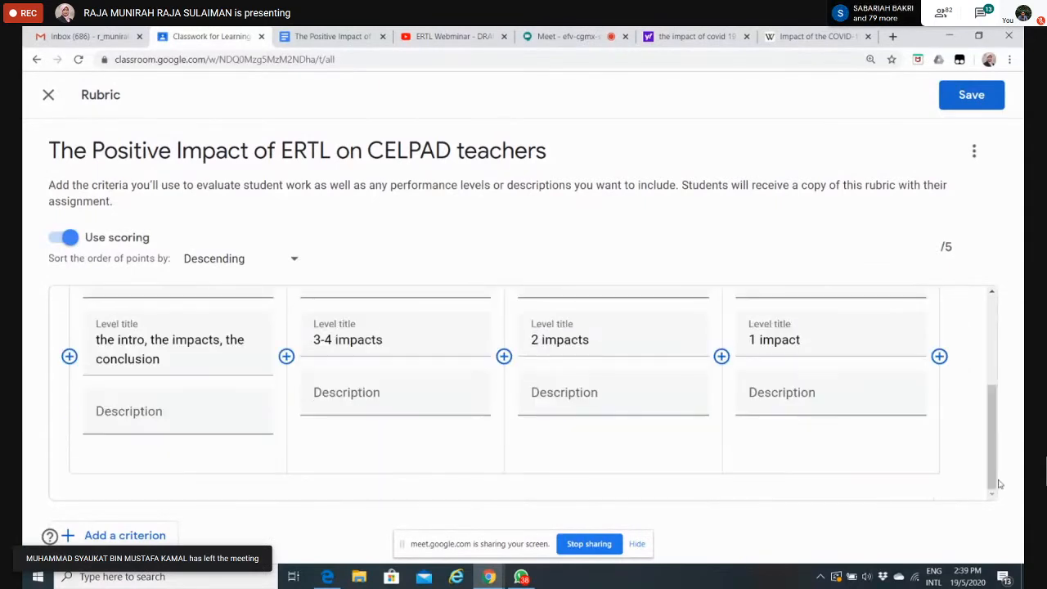
pyautogui.click(115, 533)
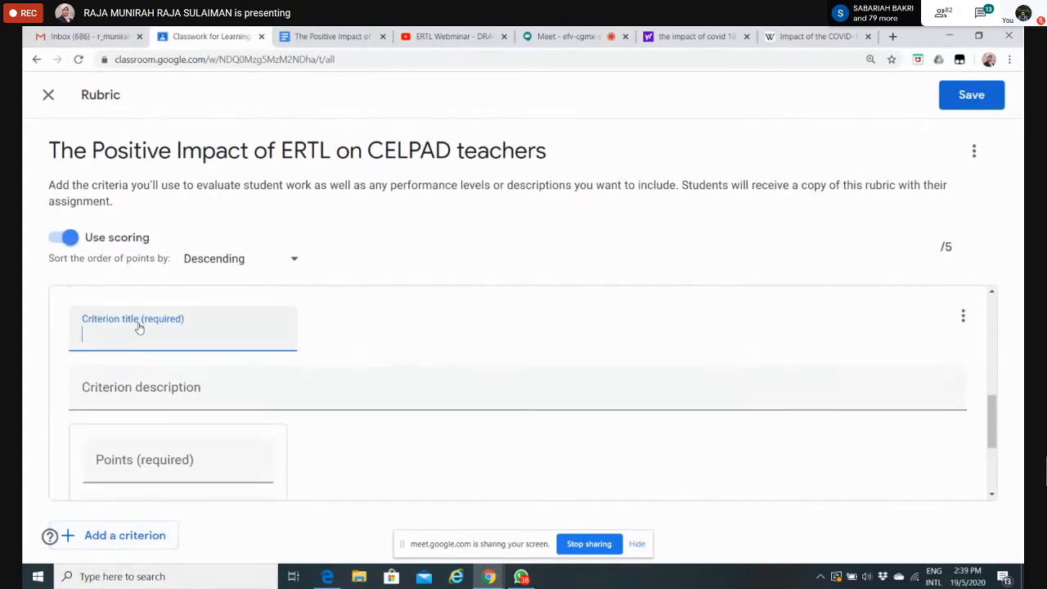
pyautogui.write('G')
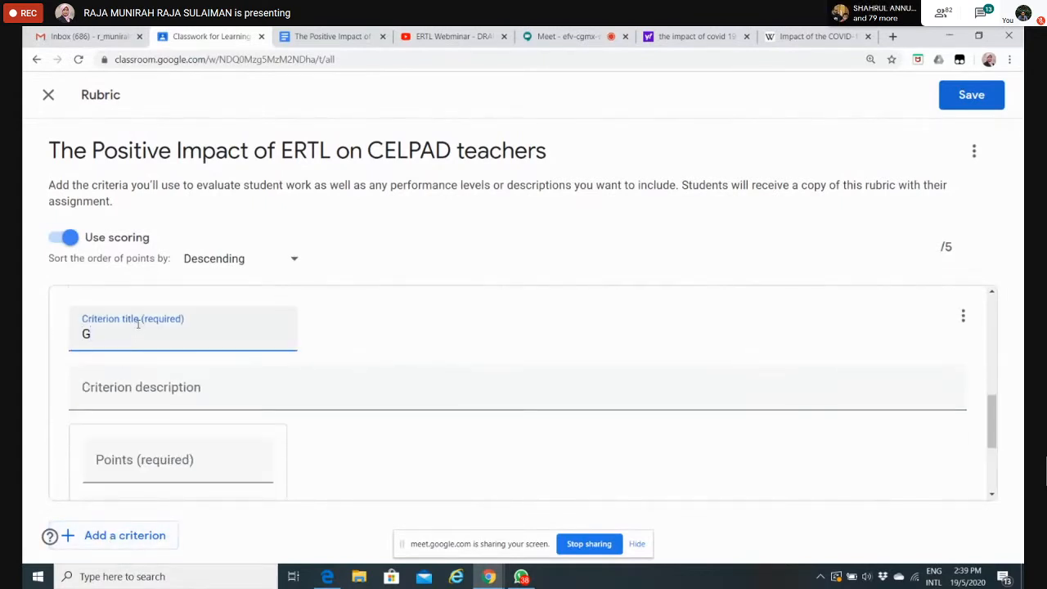
pyautogui.write('rammar')
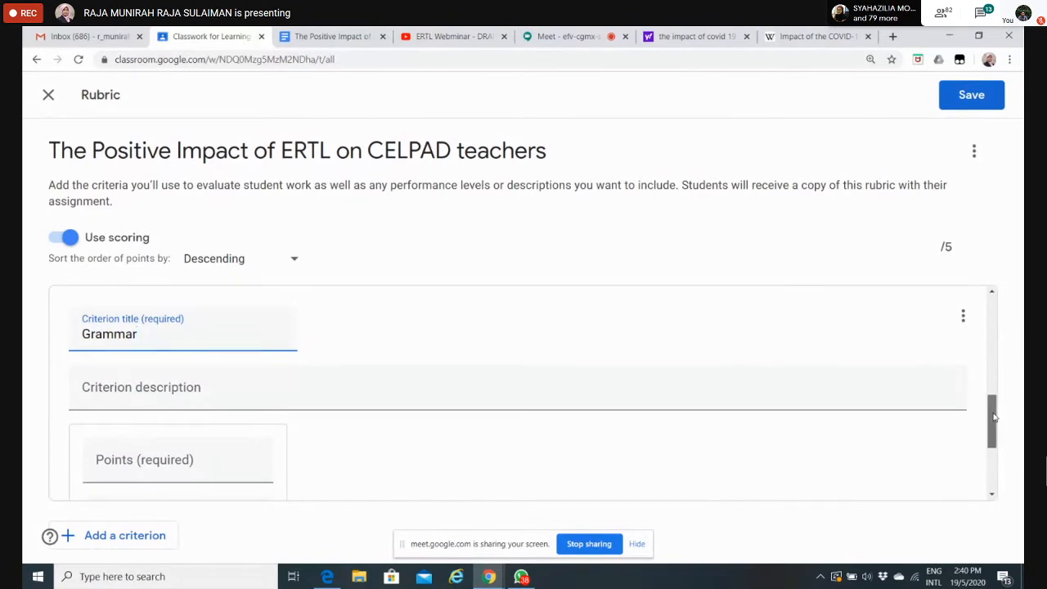
# Step: Give the Grammar criterion's first level 1 point and the title "more than 10 errors"
pyautogui.scroll(-2, 367, 337)
pyautogui.click(258, 311)
pyautogui.write('1')
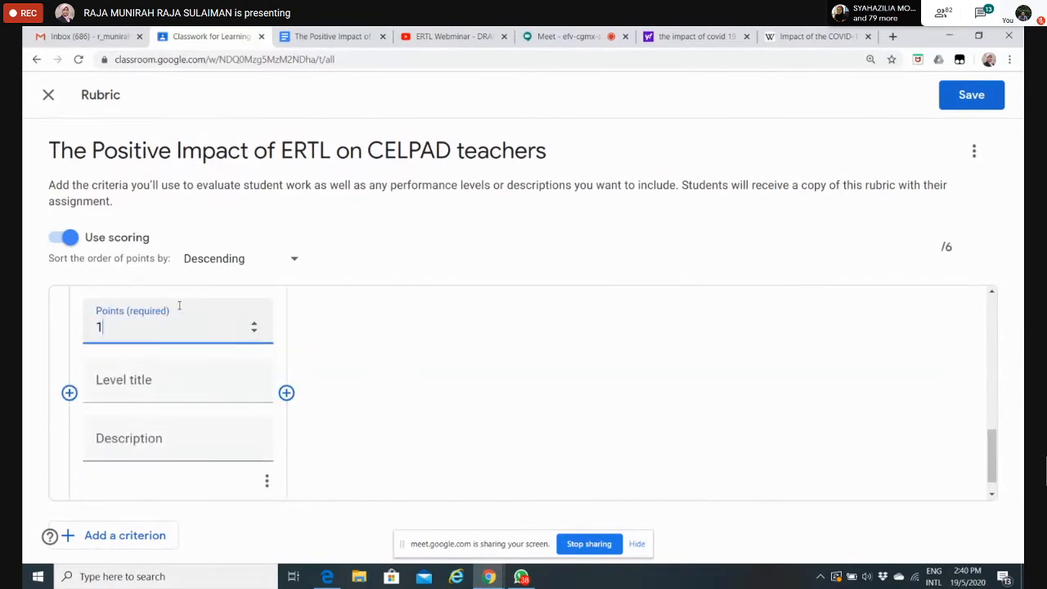
pyautogui.click(150, 380)
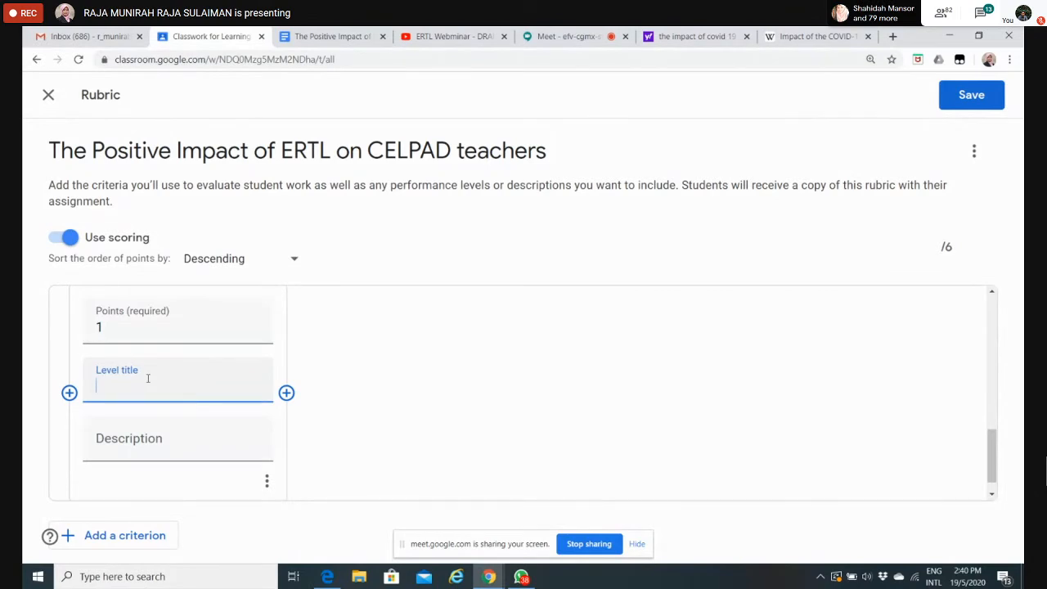
pyautogui.write('more than 10 ')
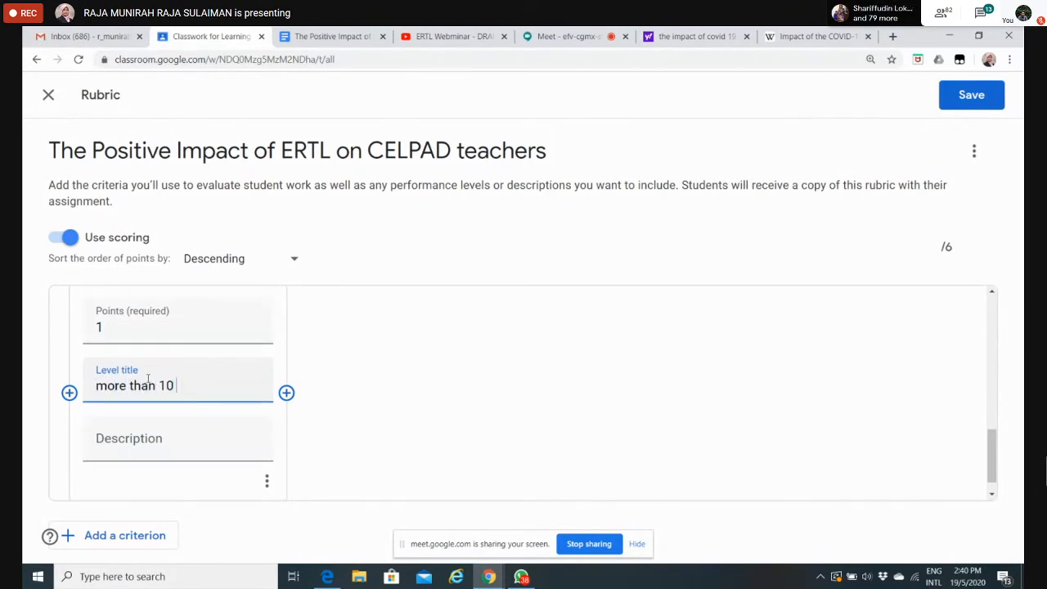
pyautogui.write('errors')
# Step: Add a second level to the Grammar criterion, worth 3 points and titled "less than 10 error but more than 5"
pyautogui.click(287, 393)
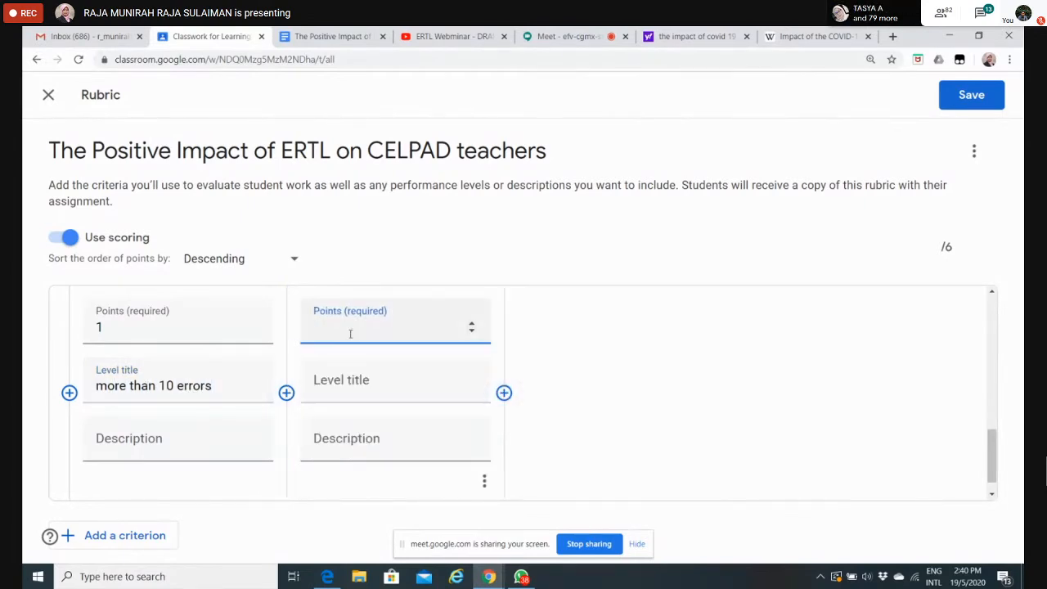
pyautogui.write('3')
pyautogui.click(337, 388)
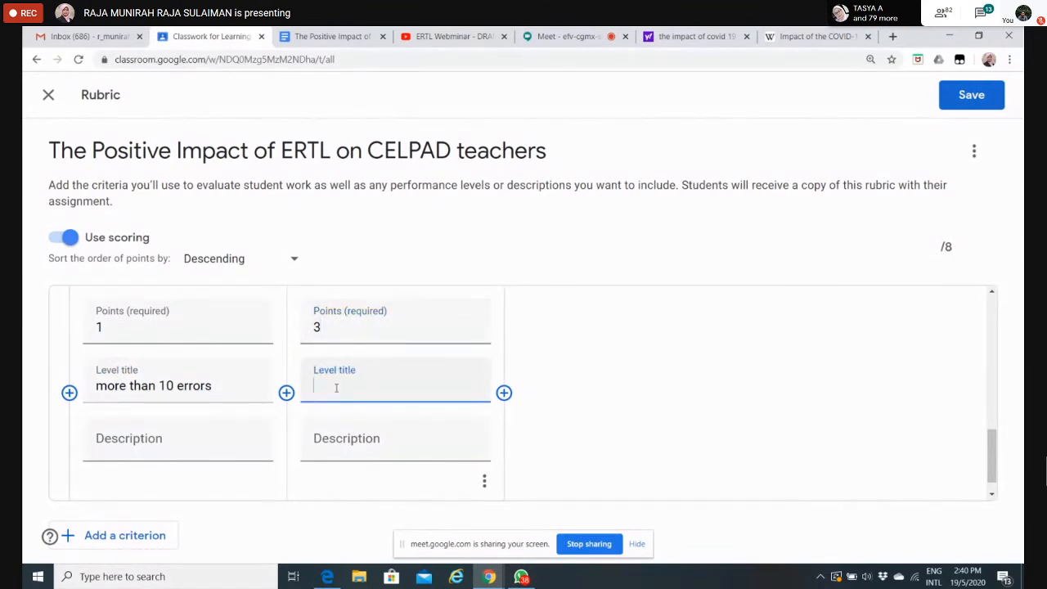
pyautogui.write('between')
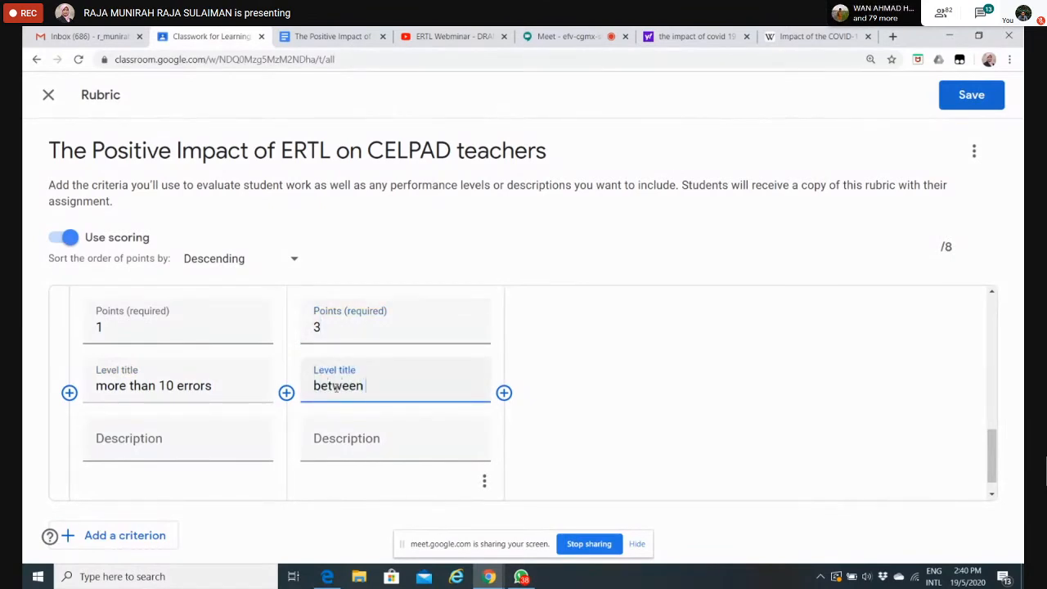
pyautogui.press('BackSpace')
pyautogui.press('BackSpace')
pyautogui.press('BackSpace')
pyautogui.press('BackSpace')
pyautogui.press('BackSpace')
pyautogui.press('BackSpace')
pyautogui.press('BackSpace')
pyautogui.press('BackSpace')
pyautogui.write('less than ')
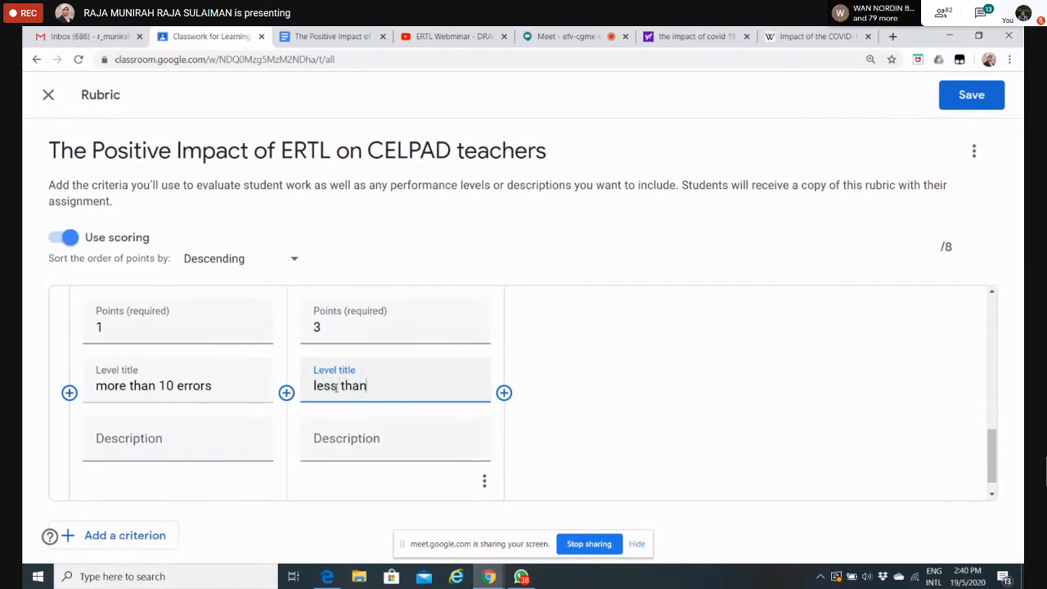
pyautogui.write('10 error but more ta')
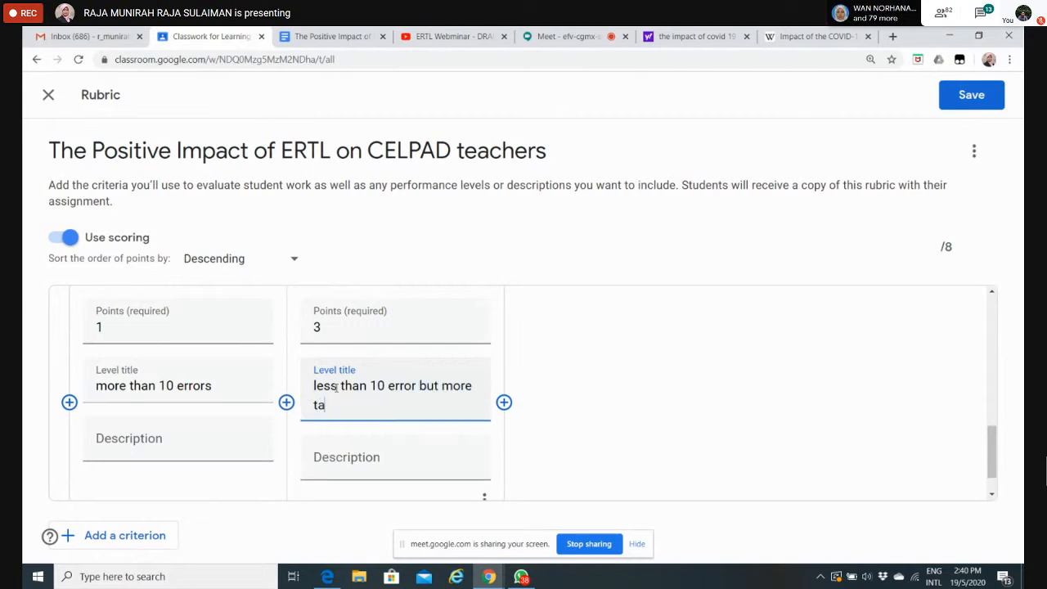
pyautogui.press('BackSpace')
pyautogui.write('han 5')
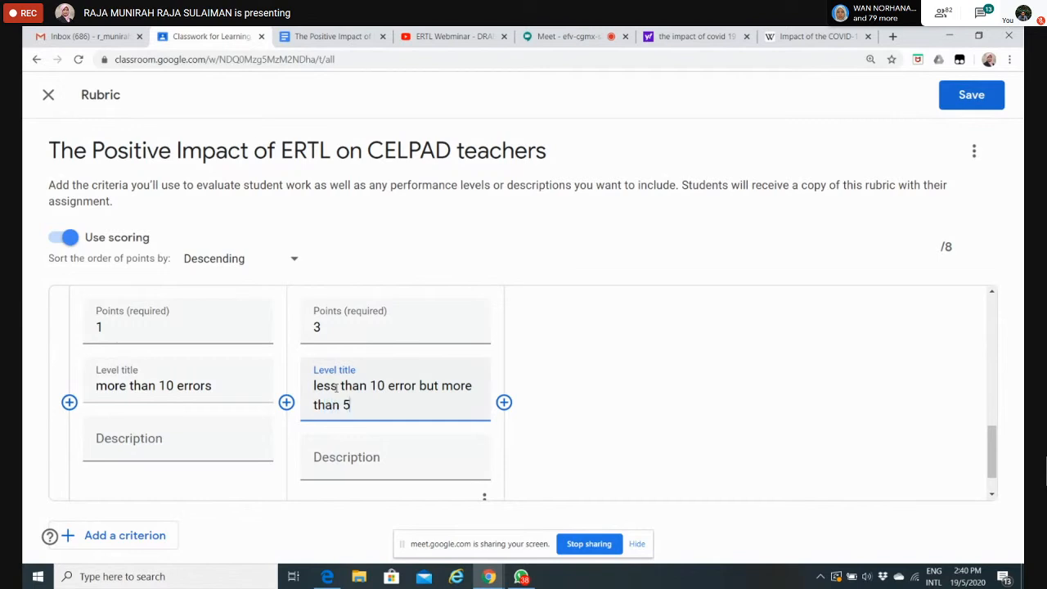
# Step: Add a third level to the Grammar criterion, worth 5 points and titled "less than 5"
pyautogui.click(504, 402)
pyautogui.write('5')
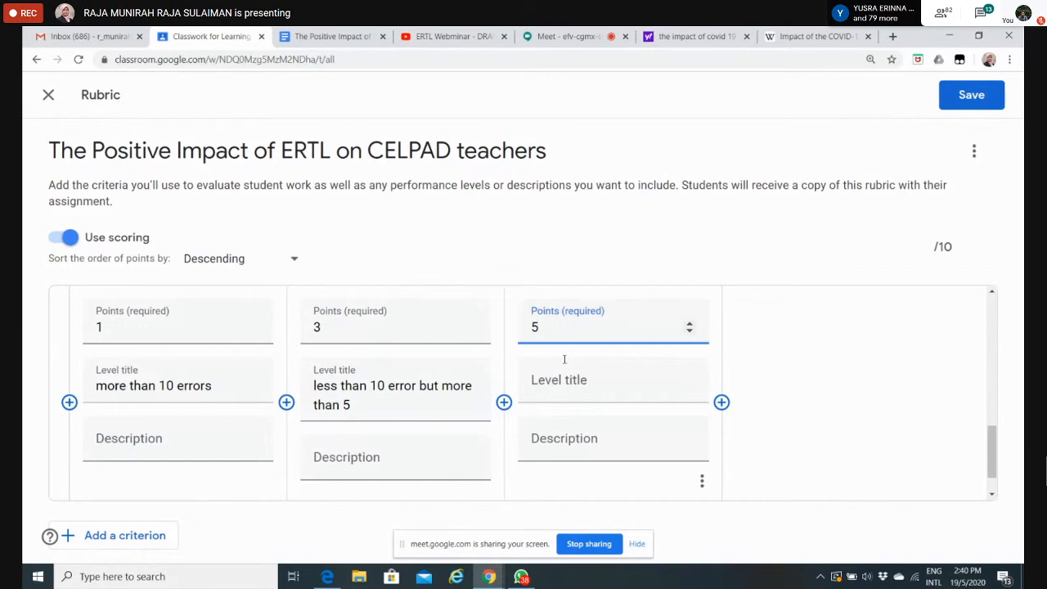
pyautogui.click(560, 380)
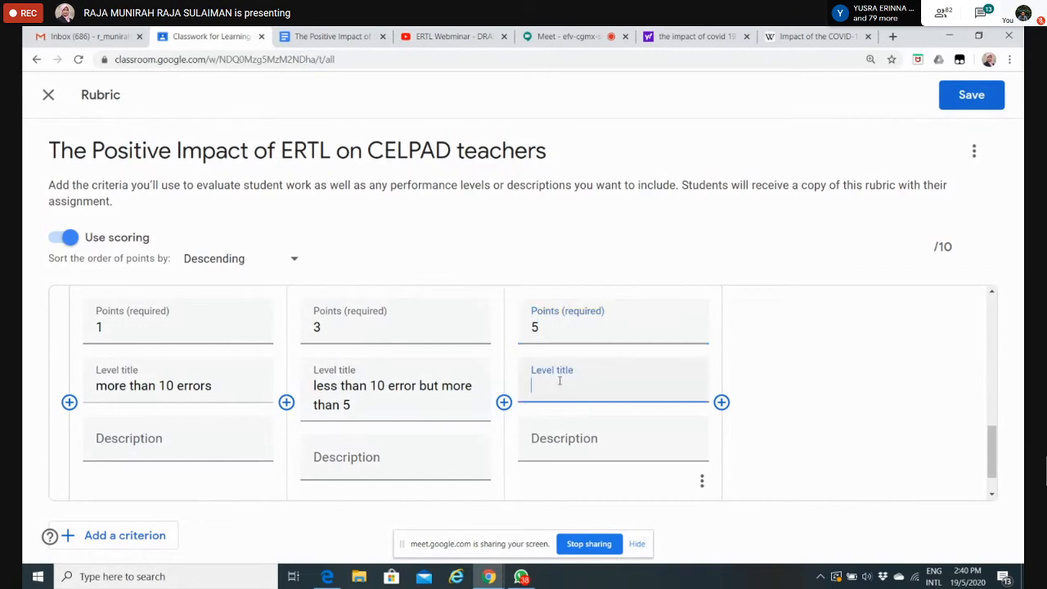
pyautogui.write('less th')
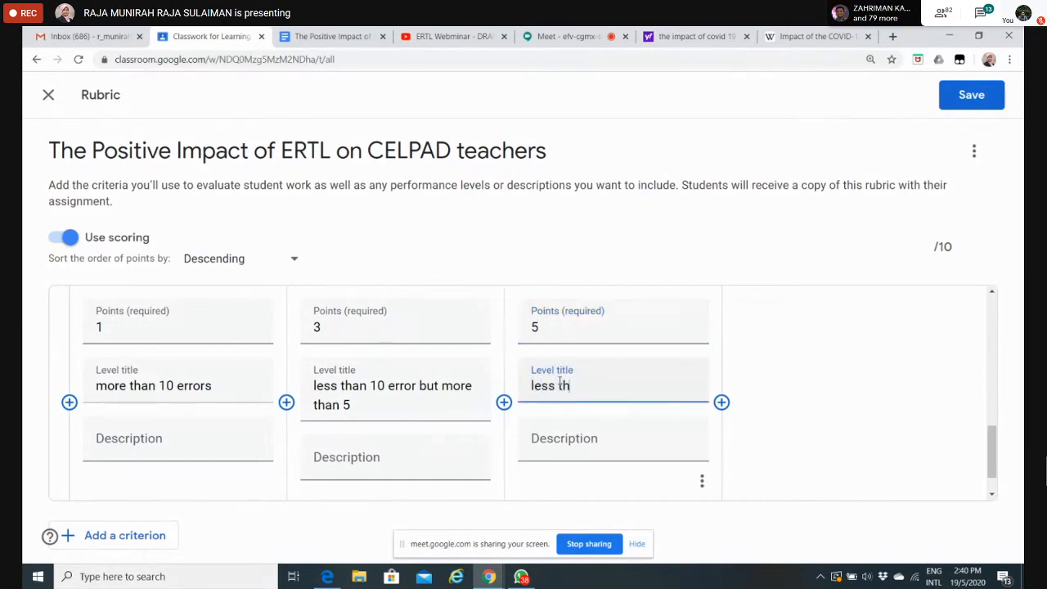
pyautogui.write('an 5')
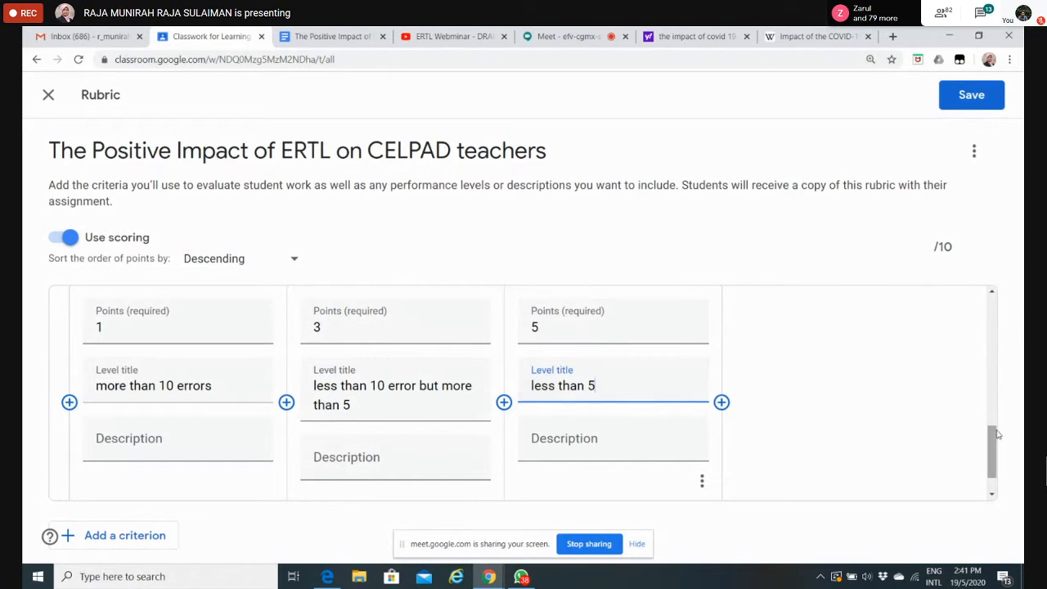
# Step: Clear and re-enter 1 as the points of the Grammar criterion's "more than 10 errors" level
pyautogui.click(992, 465)
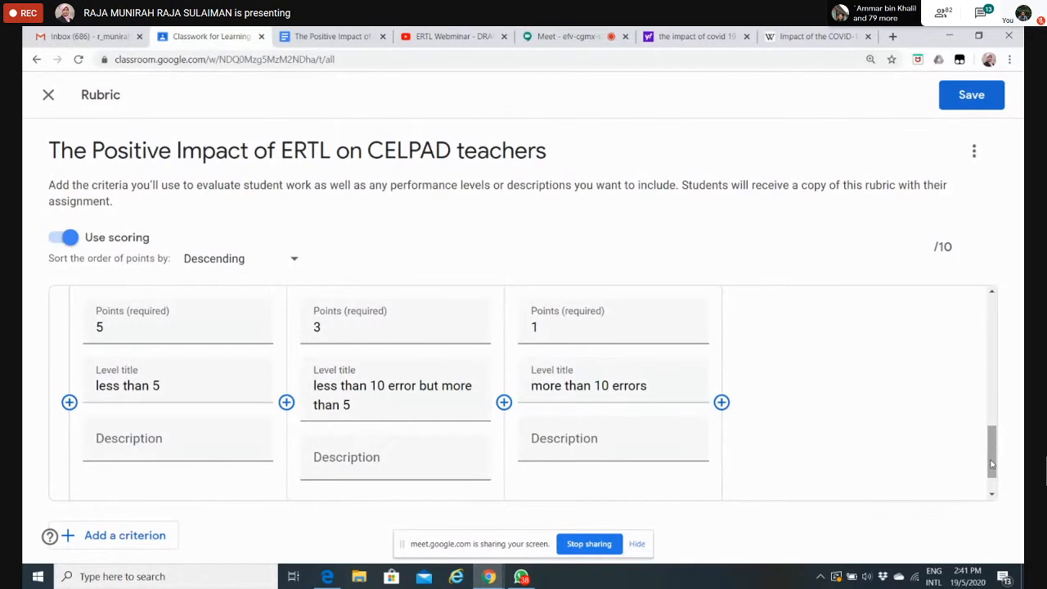
pyautogui.click(554, 324)
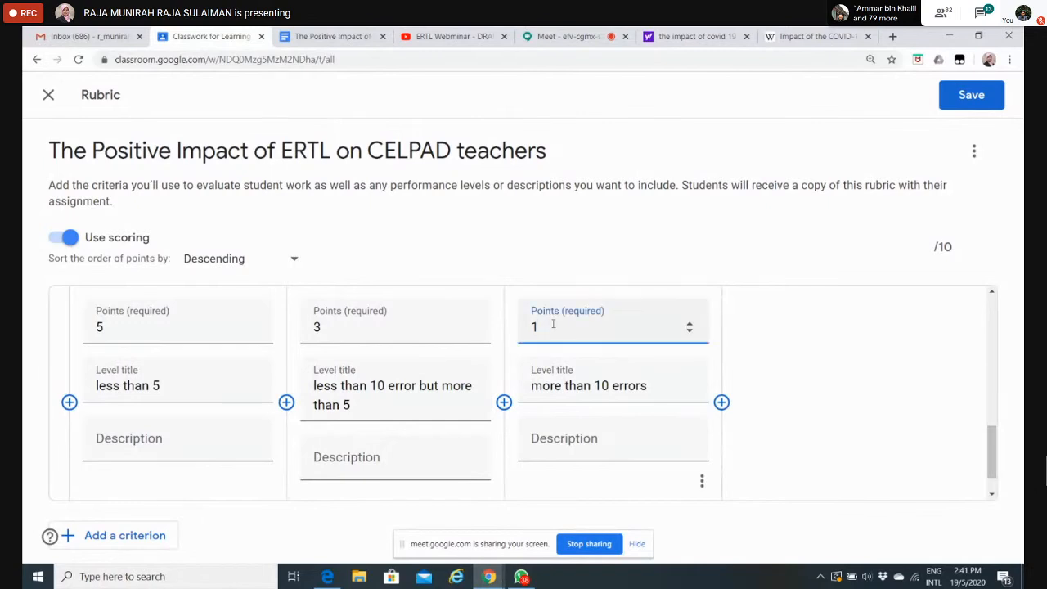
pyautogui.press('BackSpace')
pyautogui.write('1')
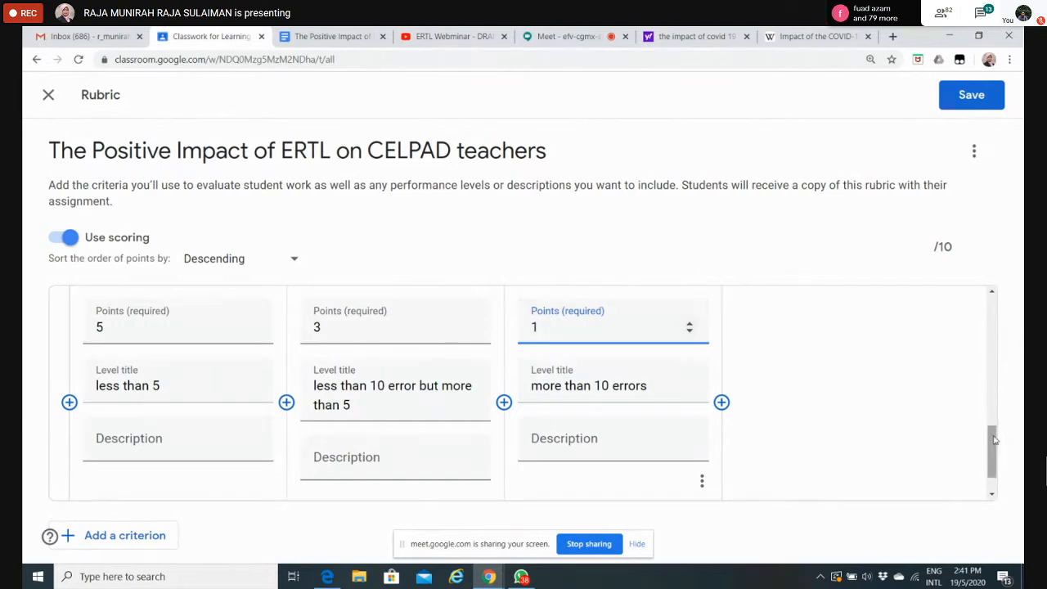
# Step: Save the two-criterion rubric and assign the assignment to the class immediately
pyautogui.moveTo(995, 440); pyautogui.dragTo(952, 266)
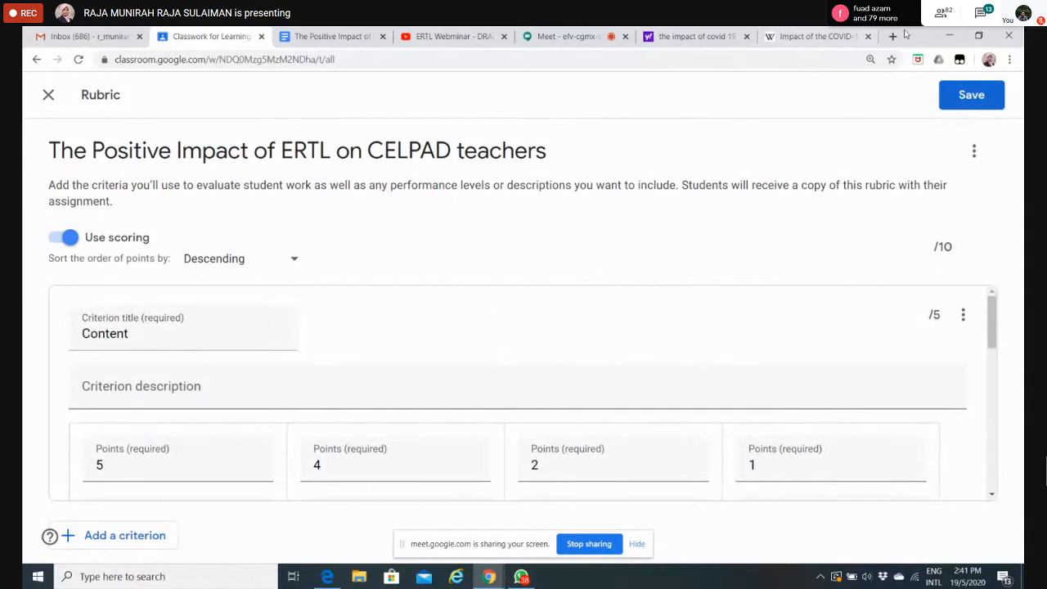
pyautogui.click(970, 97)
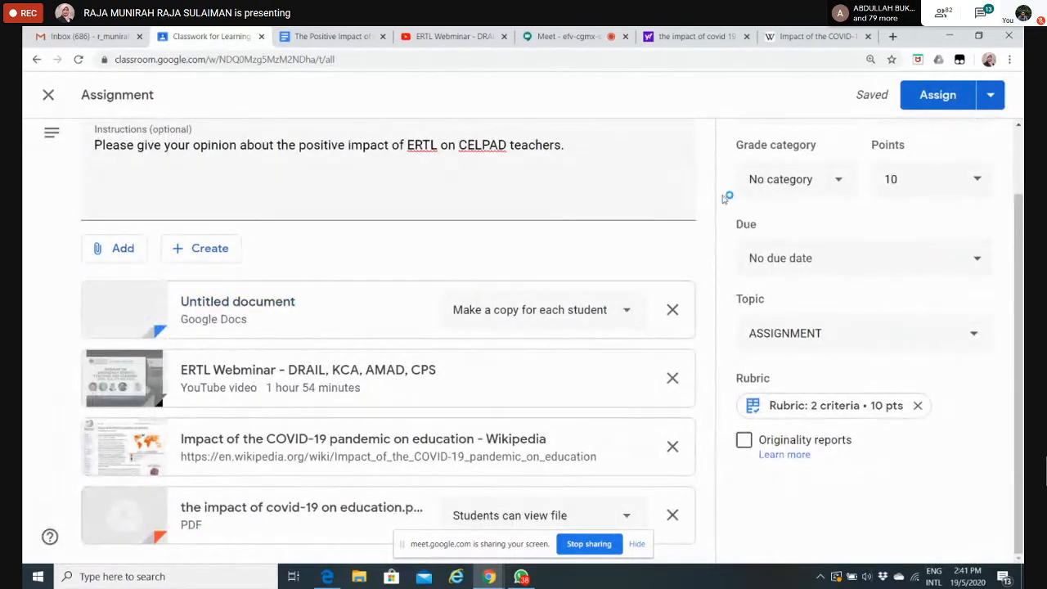
pyautogui.click(991, 101)
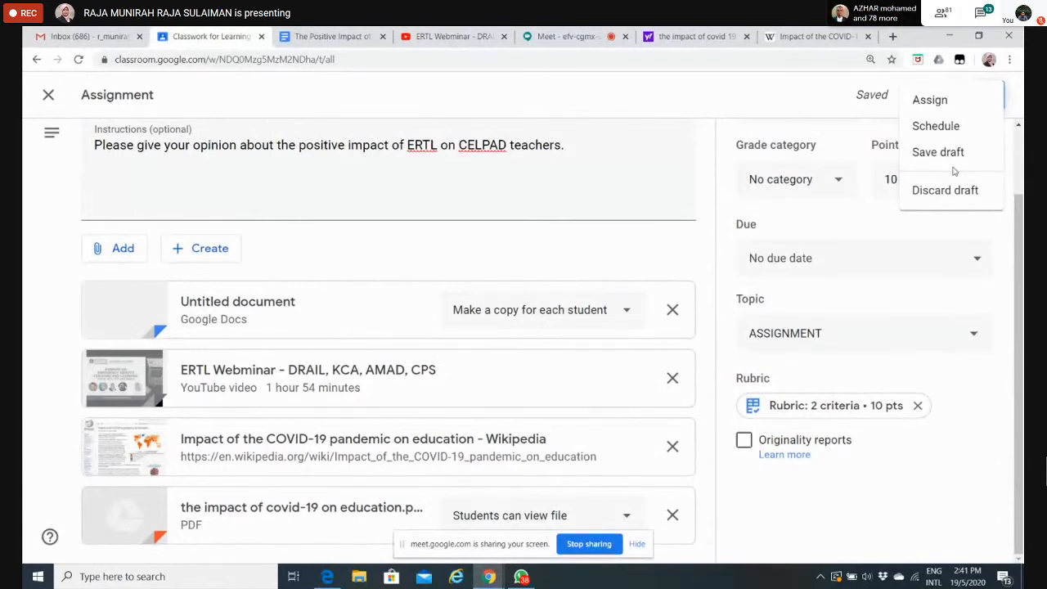
pyautogui.click(928, 101)
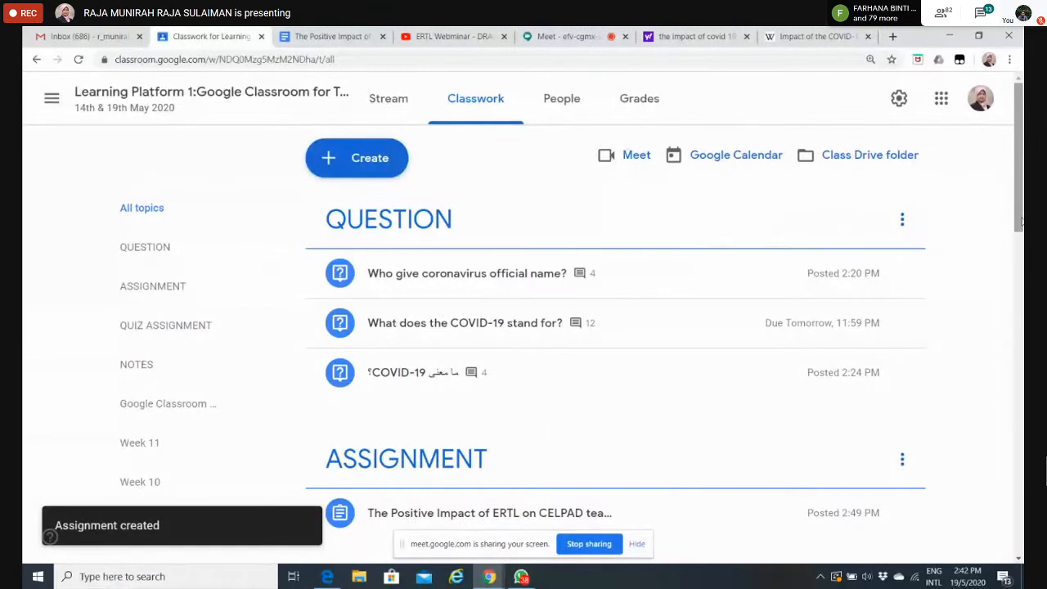
# Step: Expand the posted "The Positive Impact of ERTL on CELPAD teachers" assignment under the ASSIGNMENT topic to view its details
pyautogui.moveTo(1021, 221); pyautogui.dragTo(1021, 292)
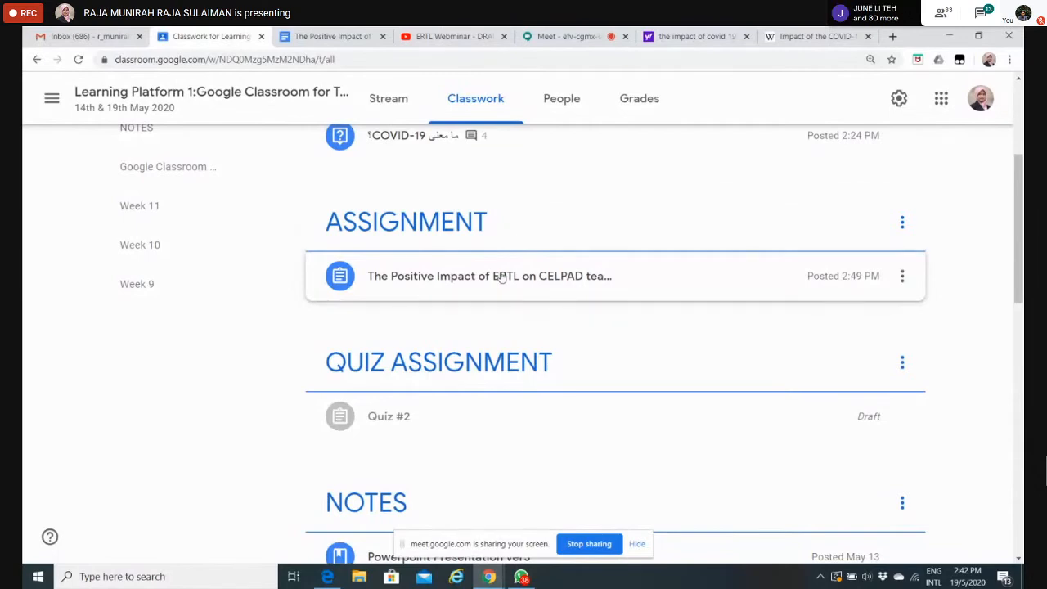
pyautogui.click(502, 277)
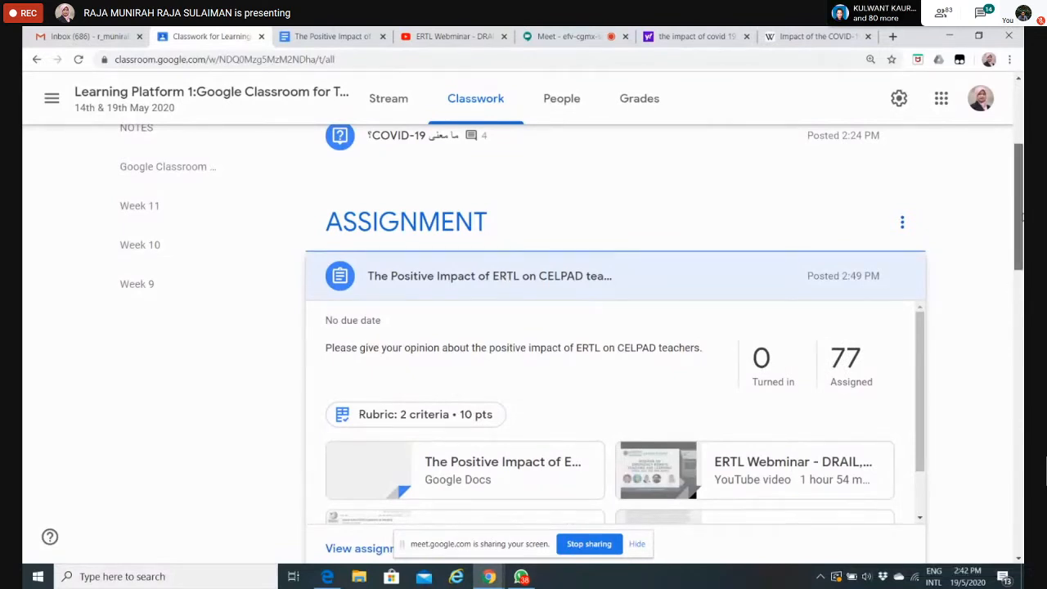
# Step: View the ASSIGNMENT topic's posts on their own page and return to the full classwork list
pyautogui.moveTo(1021, 217)
pyautogui.mouseDown()
pyautogui.moveTo(1022, 268)
pyautogui.moveTo(1023, 235)
pyautogui.mouseUp()
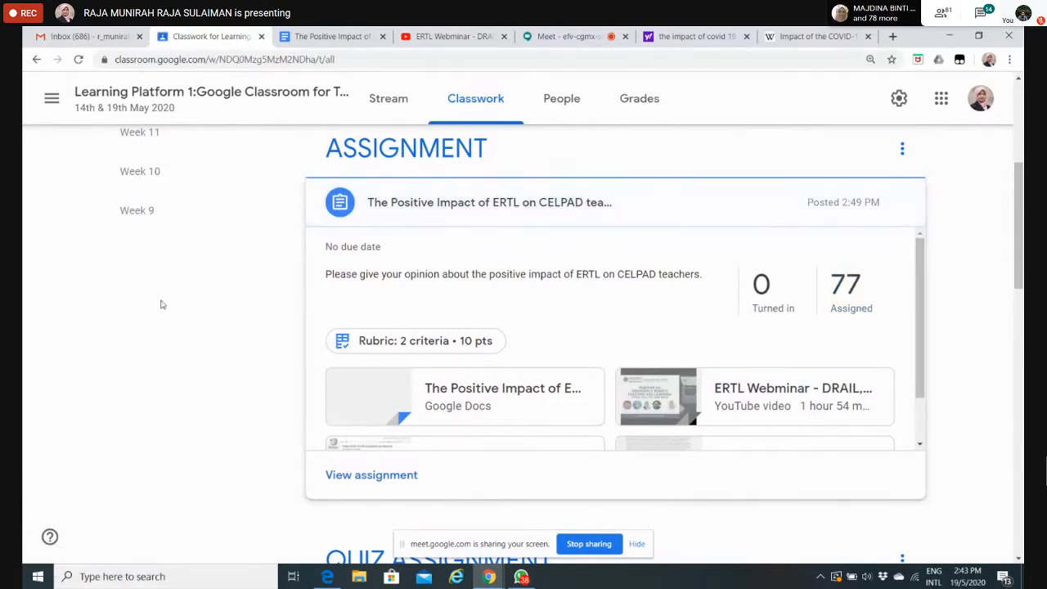
pyautogui.click(431, 167)
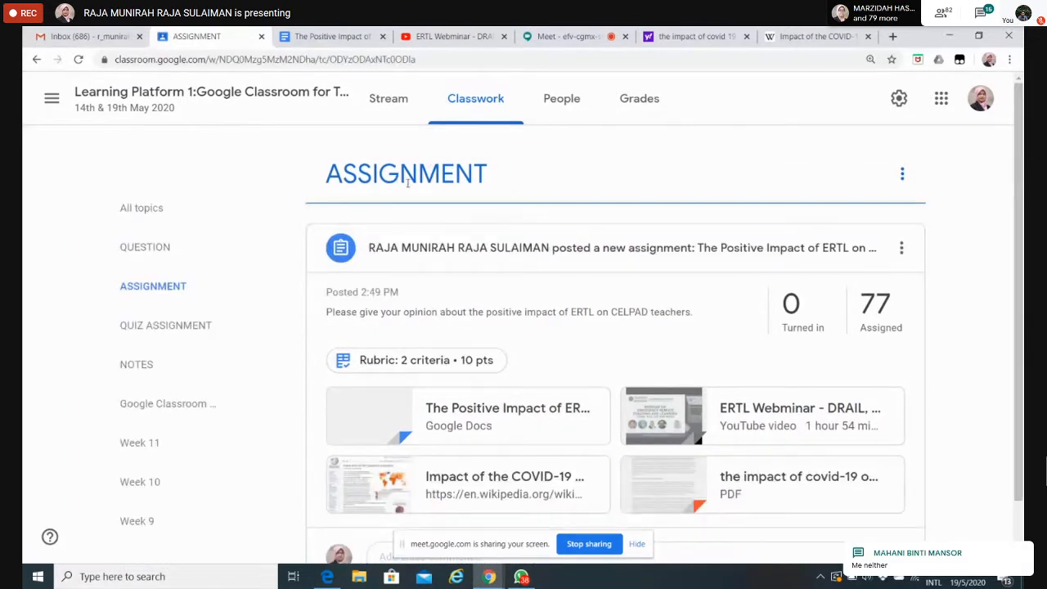
pyautogui.click(466, 105)
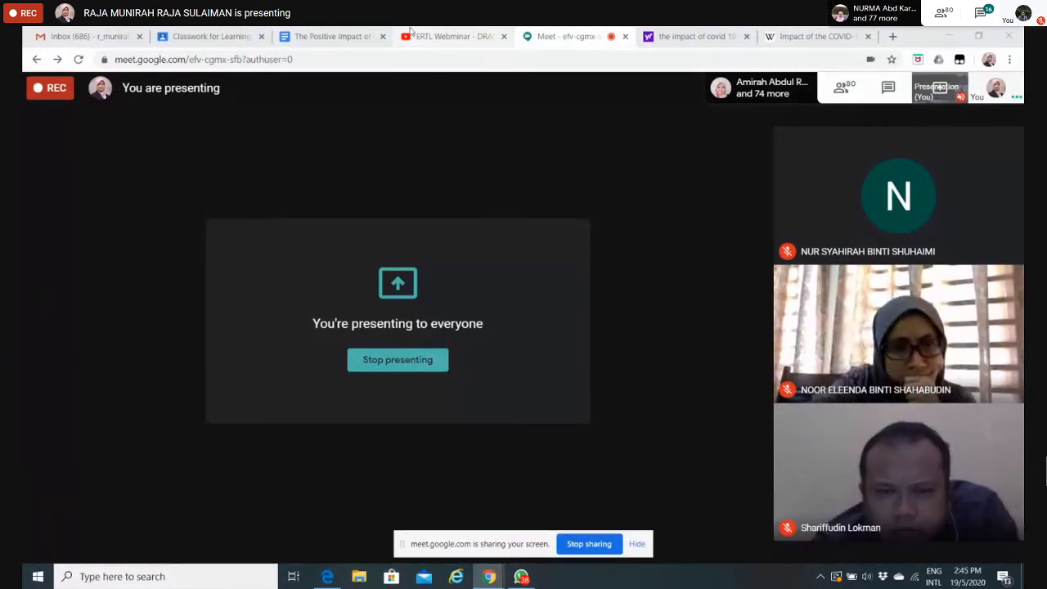
# Step: Return to the Google Classroom tab and open the submitted Google Doc of the first student who turned in the ERTL assignment
pyautogui.click(183, 34)
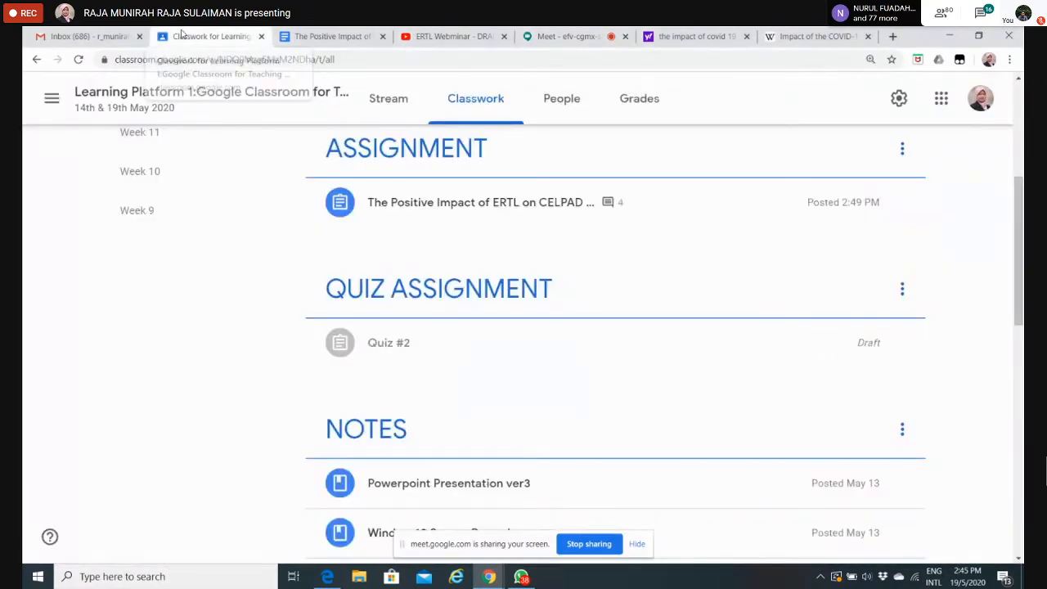
pyautogui.click(506, 182)
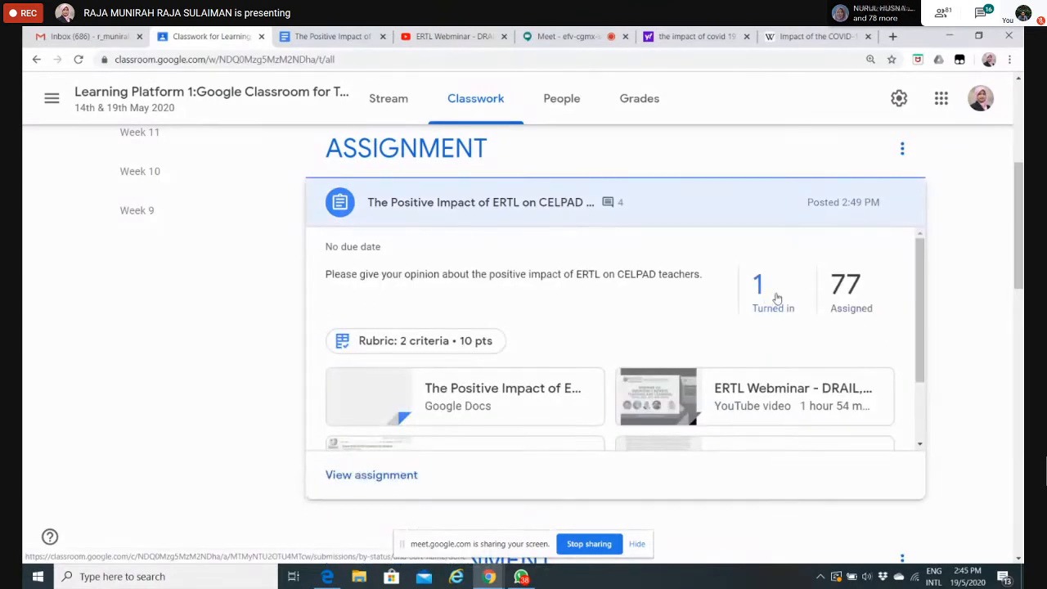
pyautogui.click(767, 288)
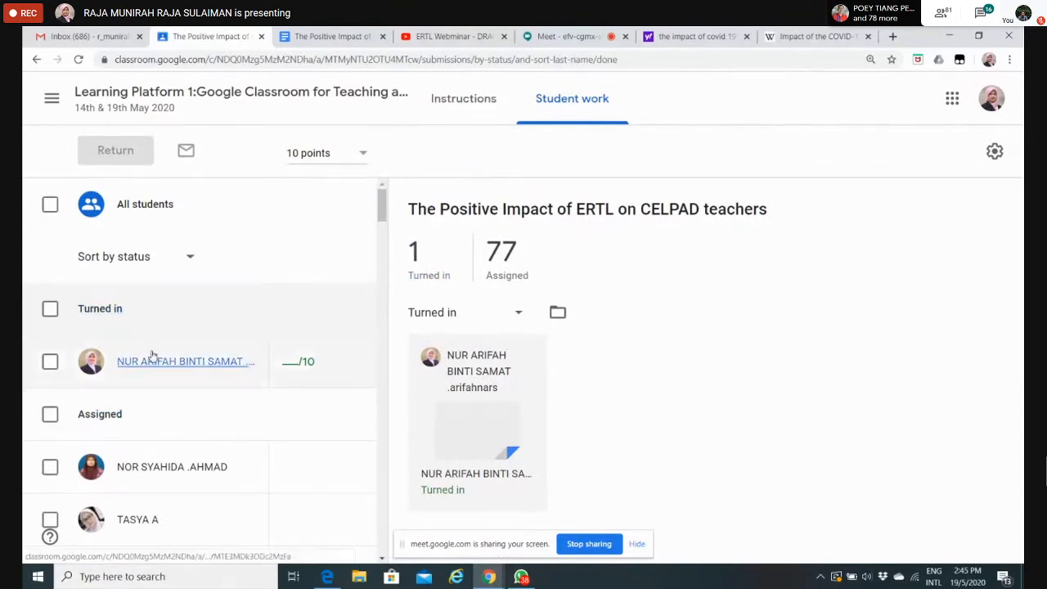
pyautogui.click(193, 364)
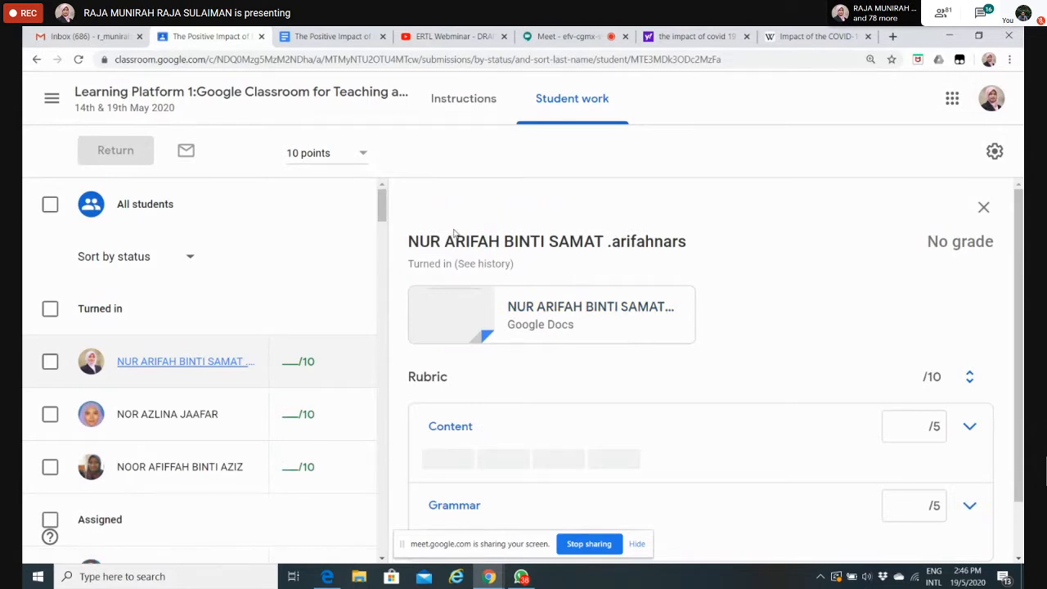
pyautogui.click(552, 307)
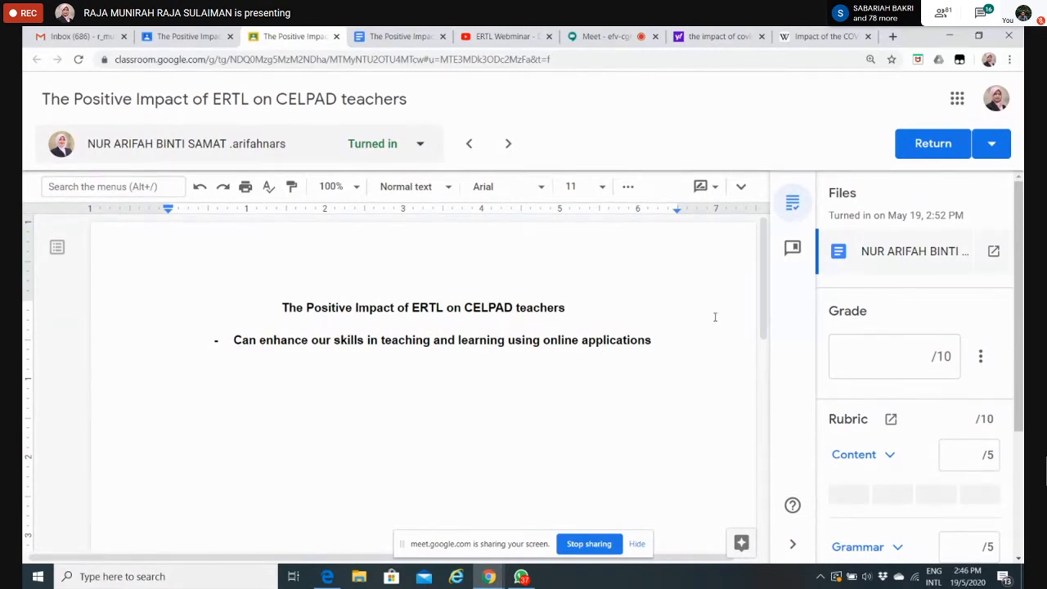
pyautogui.click(884, 364)
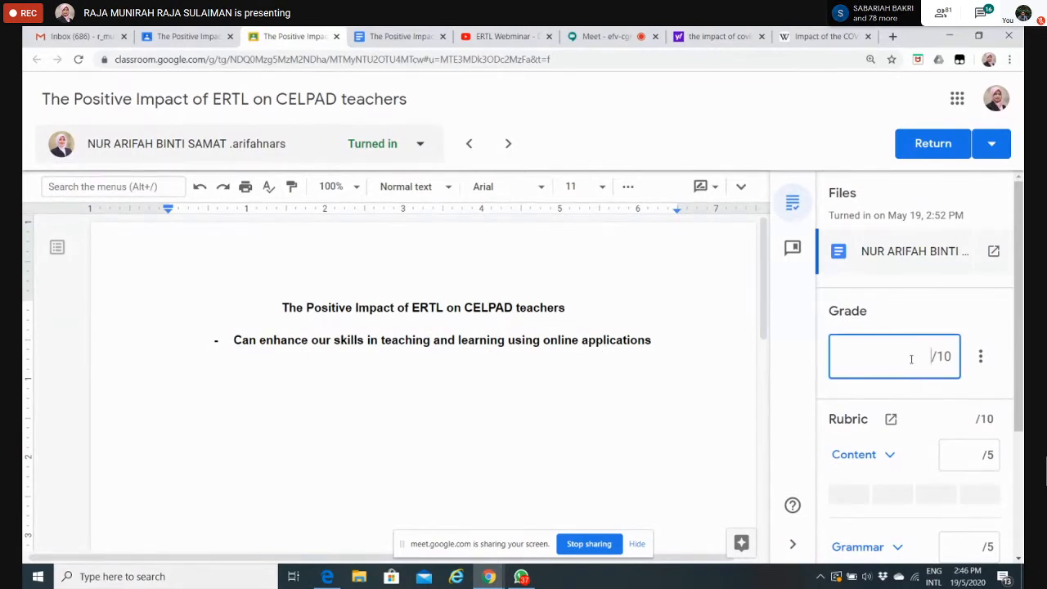
pyautogui.write('1')
pyautogui.press('BackSpace')
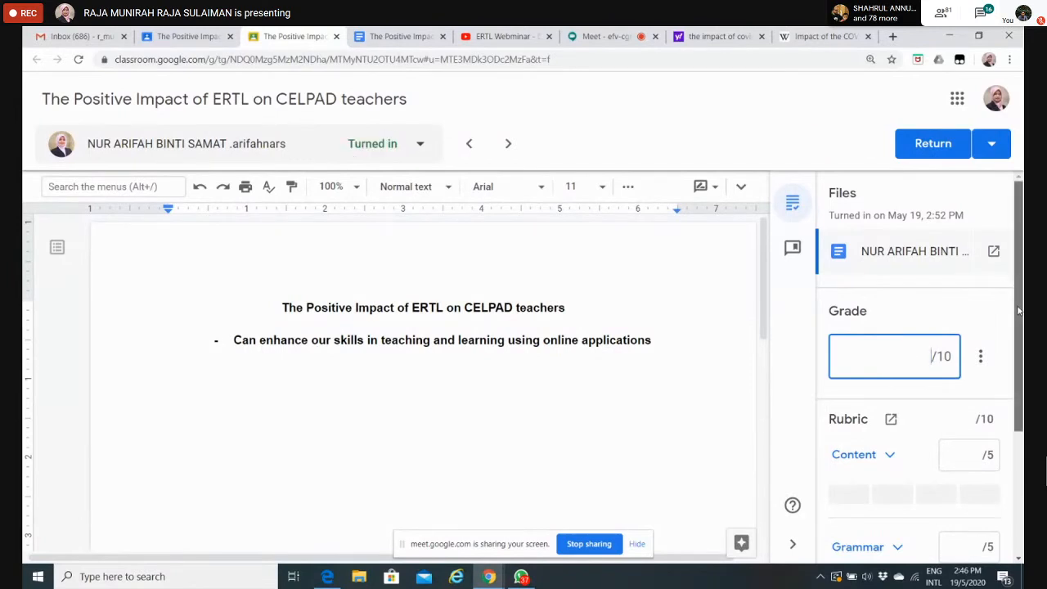
# Step: Grade the submission with the rubric, choosing "3-4 impacts" (4 points) for Content and the 3-point "less than 10 error" level for Grammar
pyautogui.scroll(-2, 847, 270)
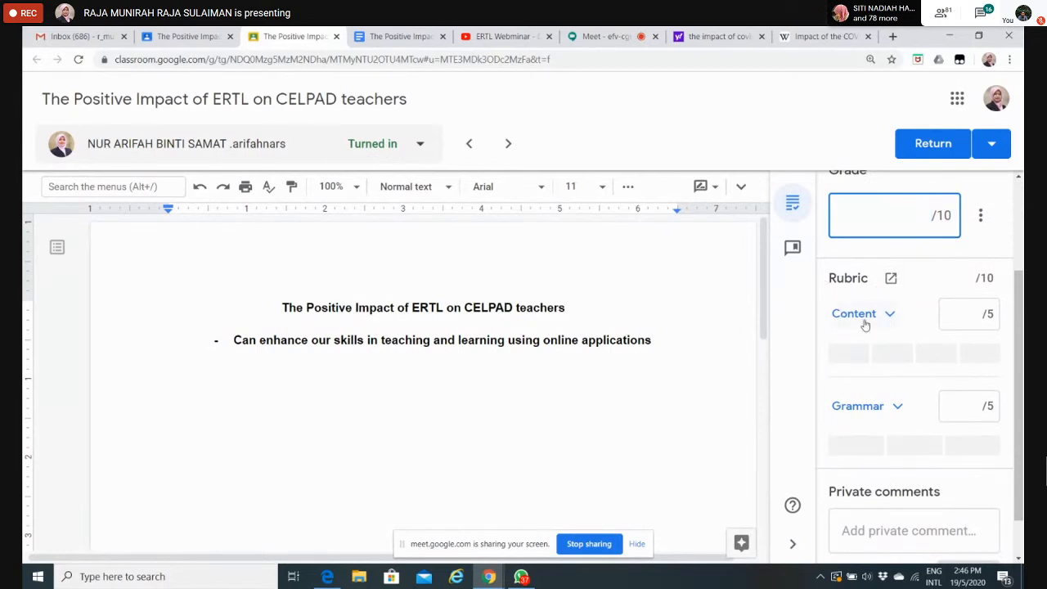
pyautogui.click(890, 319)
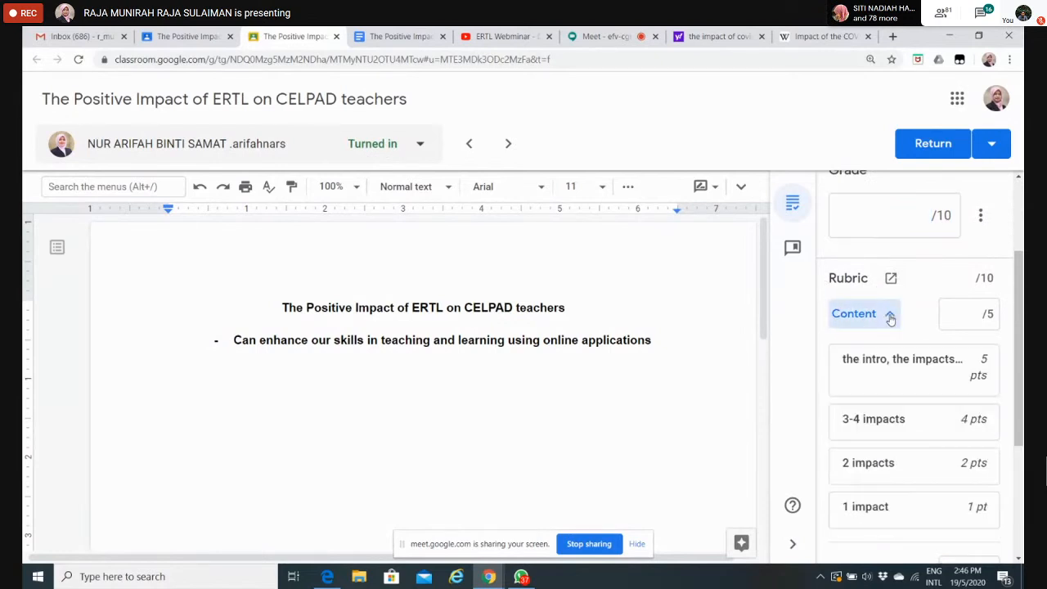
pyautogui.click(926, 424)
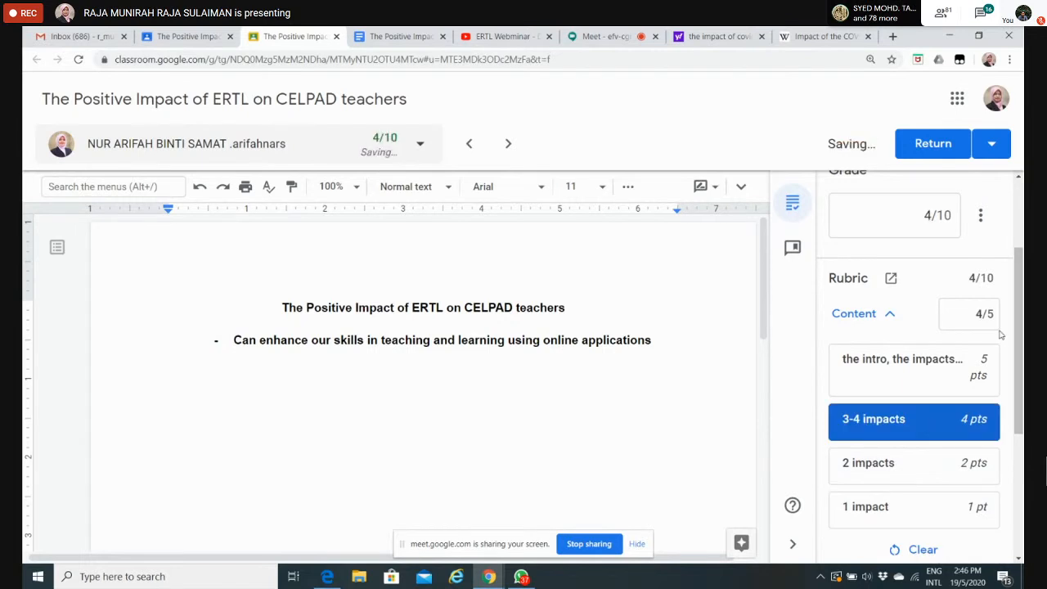
pyautogui.scroll(-1, 1017, 335)
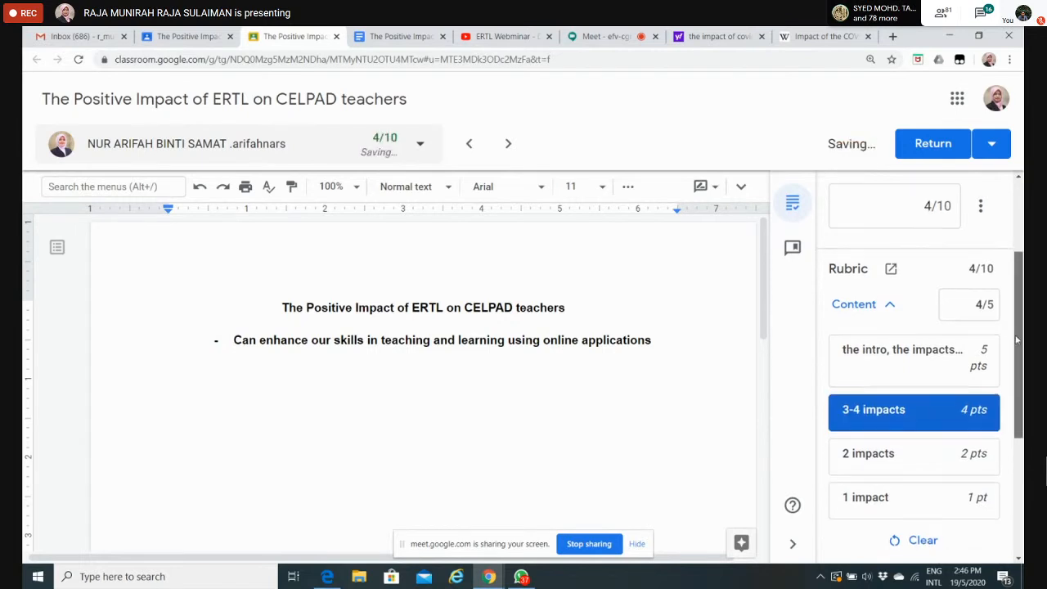
pyautogui.click(892, 304)
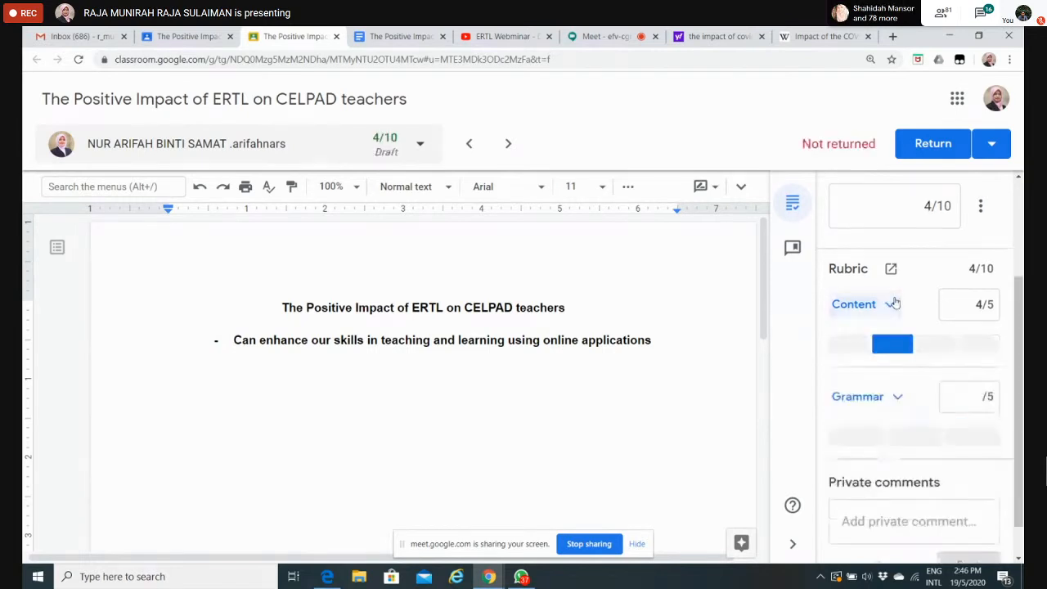
pyautogui.click(897, 398)
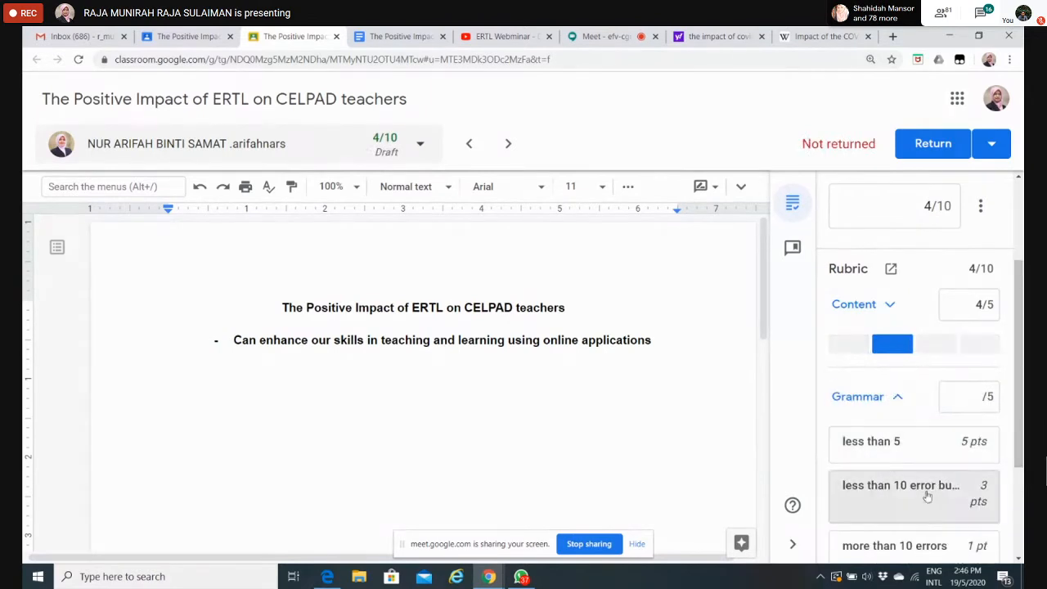
pyautogui.click(927, 496)
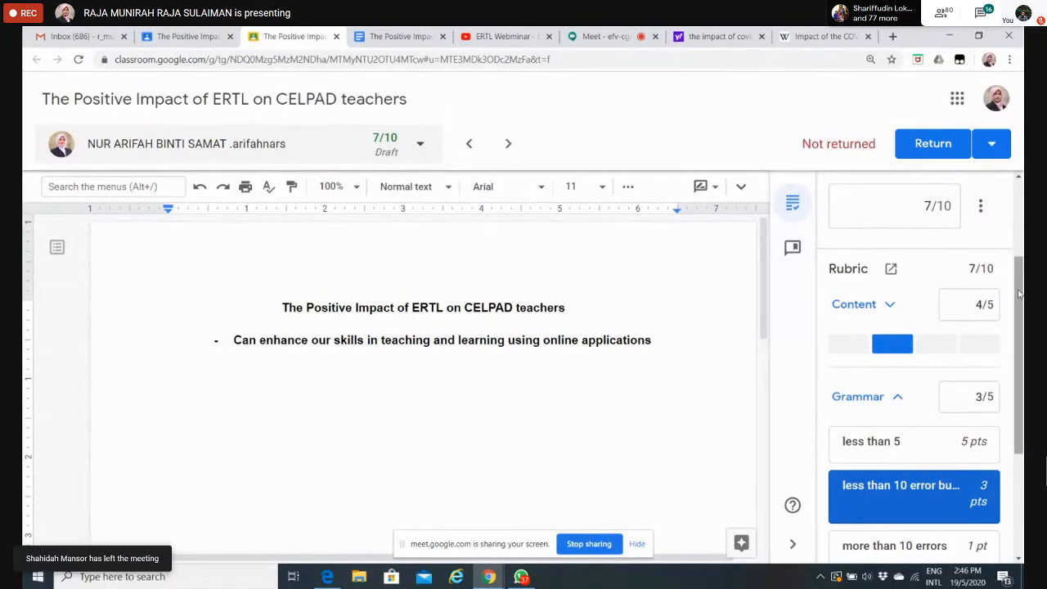
pyautogui.moveTo(1020, 286); pyautogui.dragTo(1021, 285)
pyautogui.scroll(2, 914, 405)
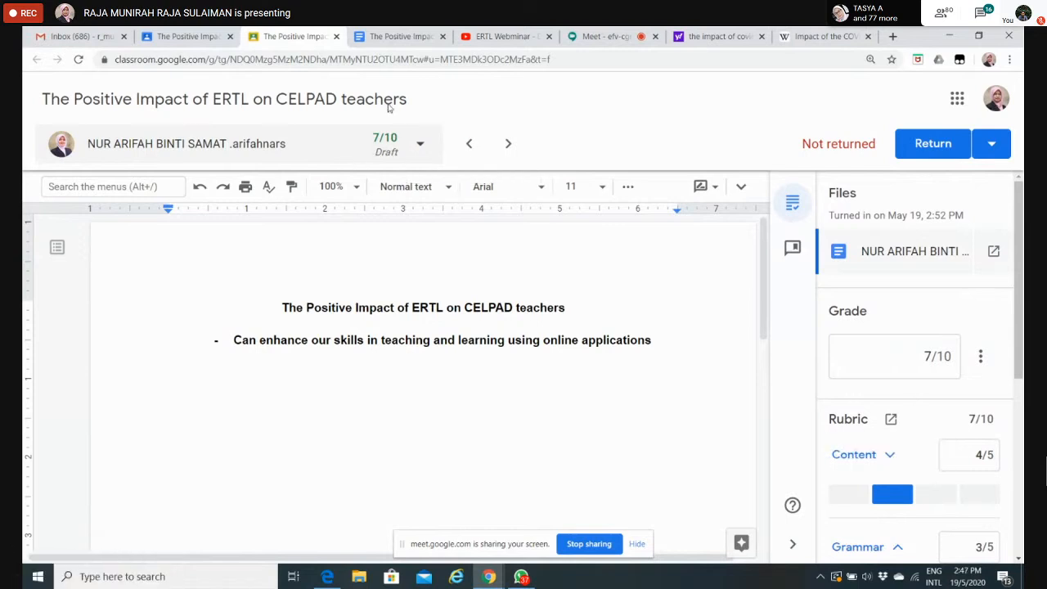
pyautogui.click(935, 150)
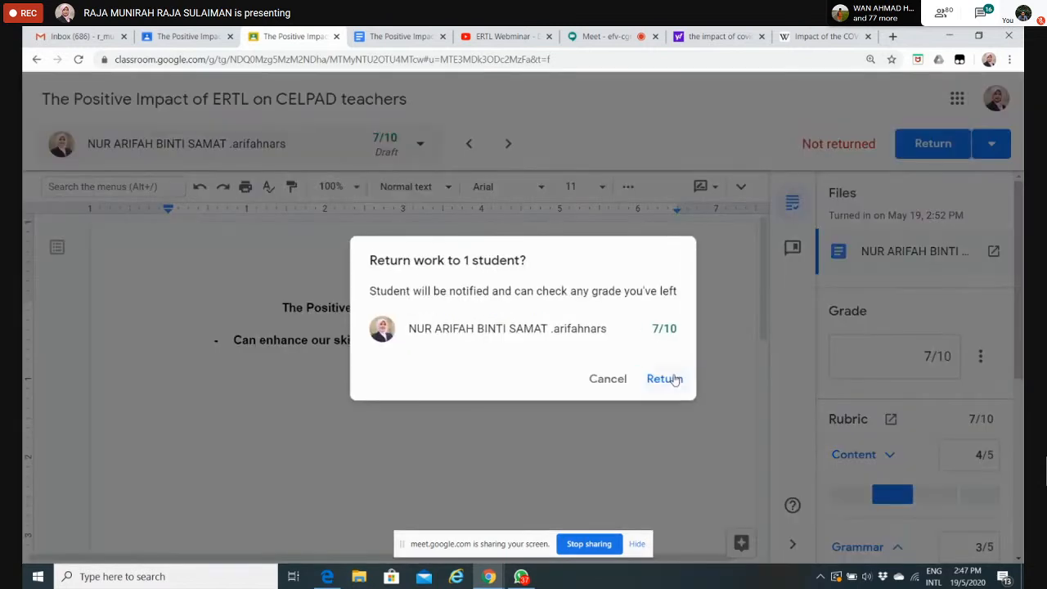
pyautogui.click(608, 378)
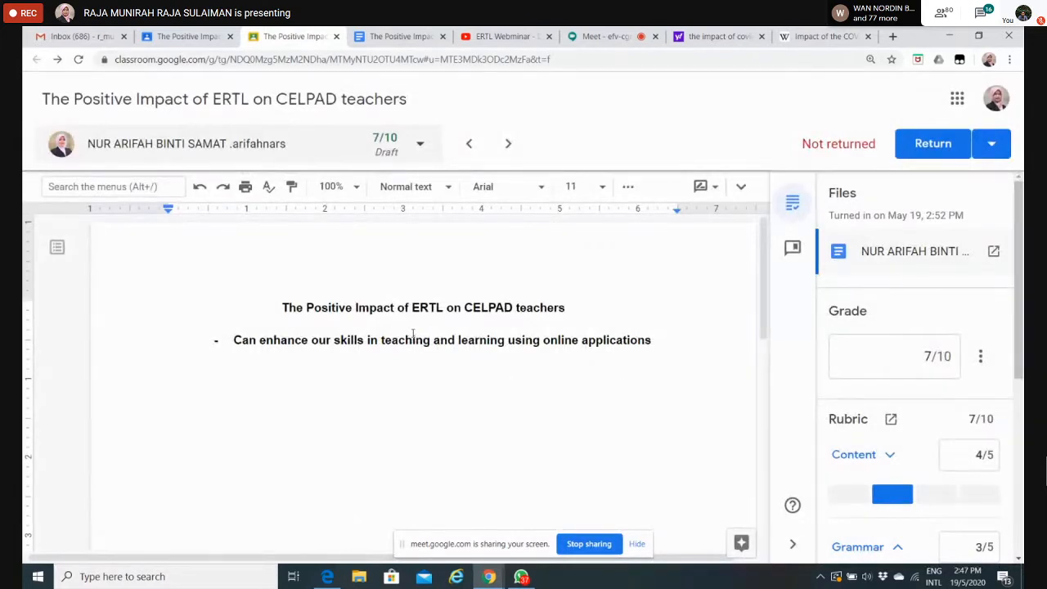
# Step: Post the comment "but can you give the examples" on the words "online applications" in the student's document
pyautogui.click(655, 339)
pyautogui.moveTo(657, 339); pyautogui.dragTo(544, 342)
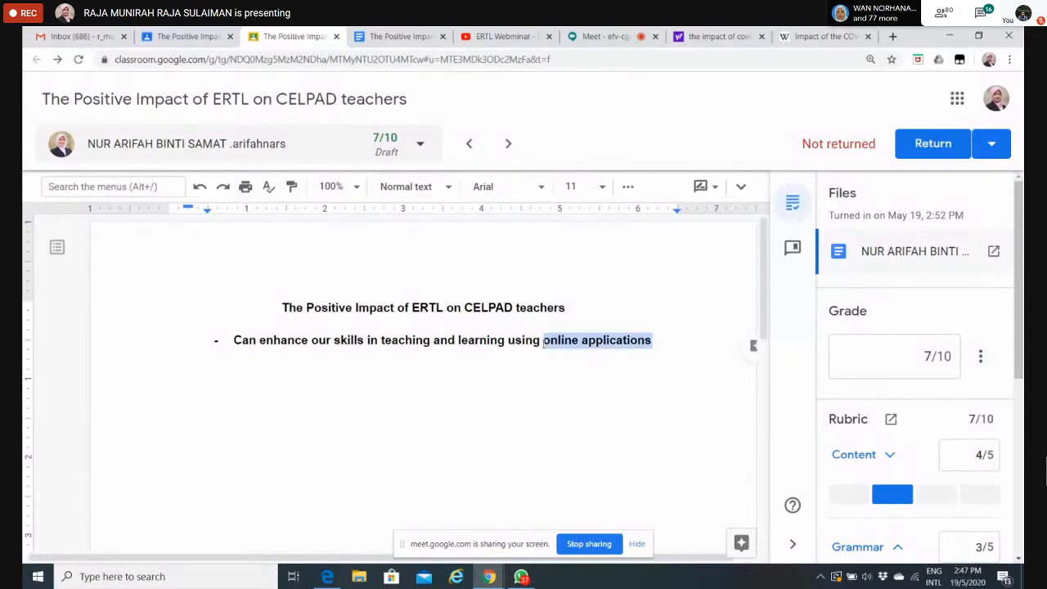
pyautogui.click(753, 346)
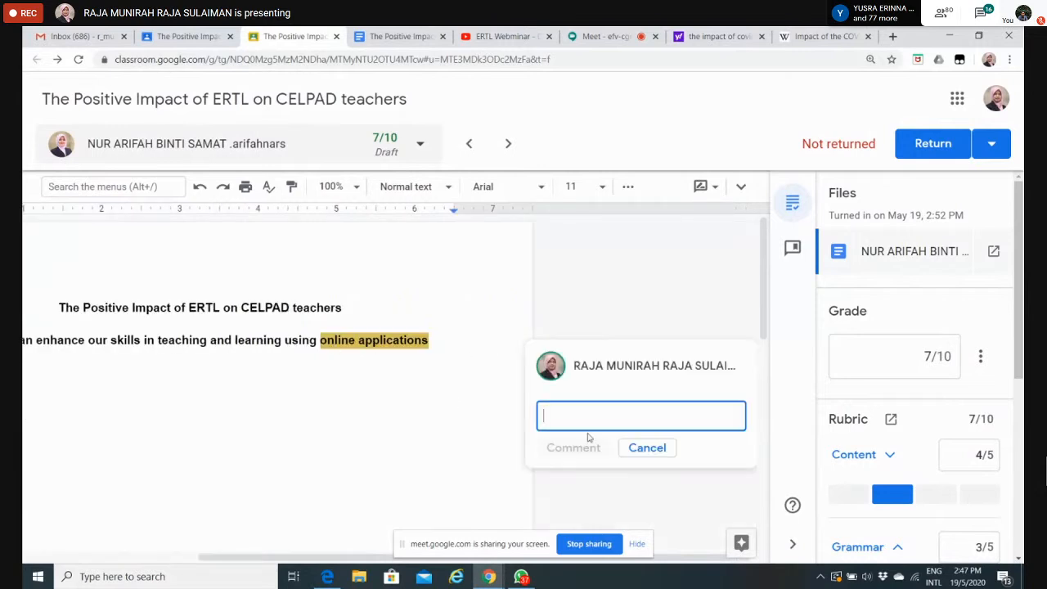
pyautogui.write('but')
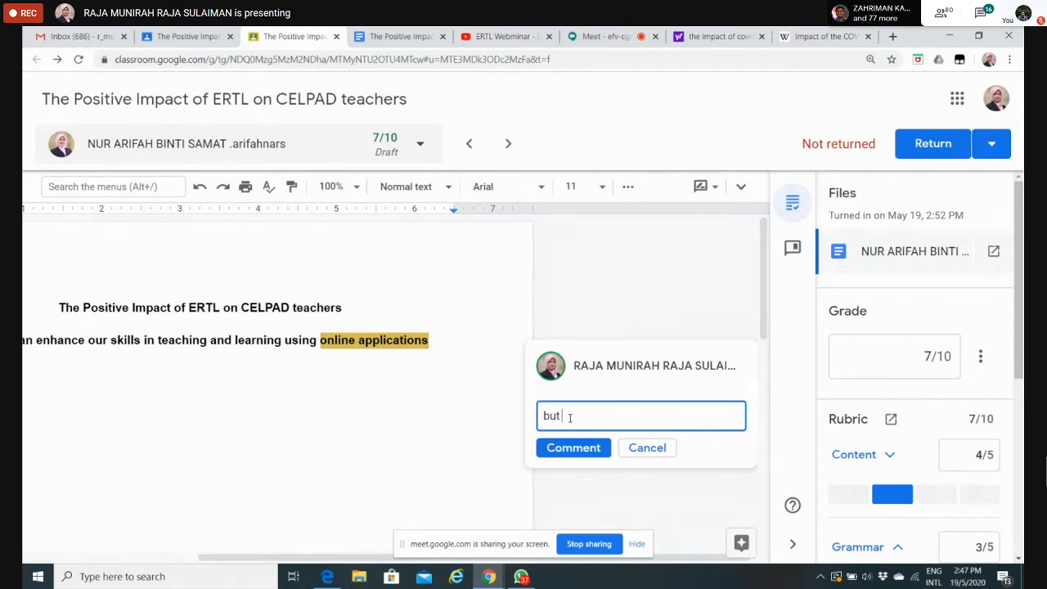
pyautogui.write(' can you give the ex')
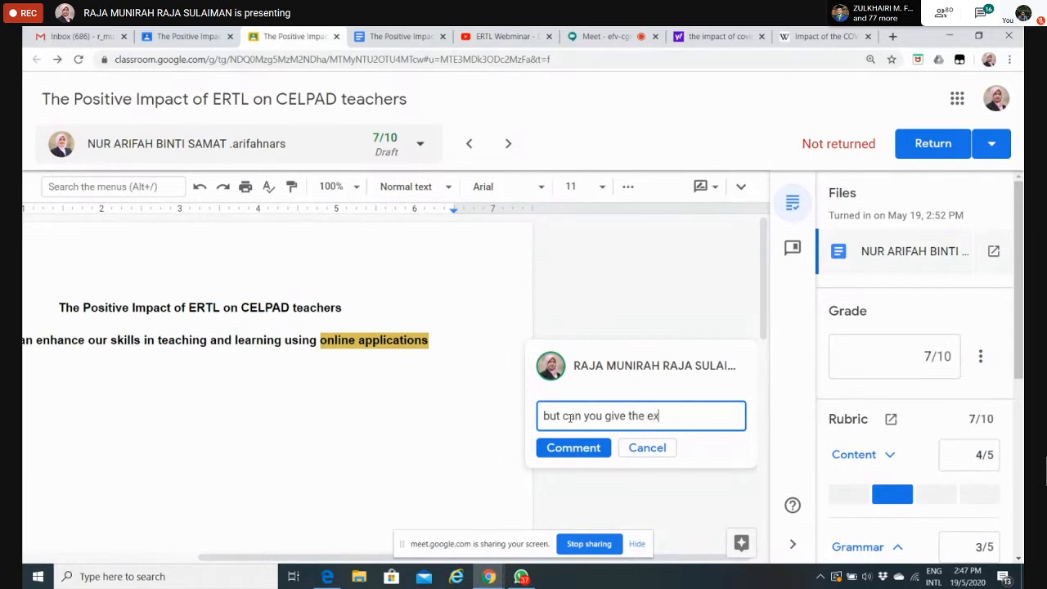
pyautogui.write('amples')
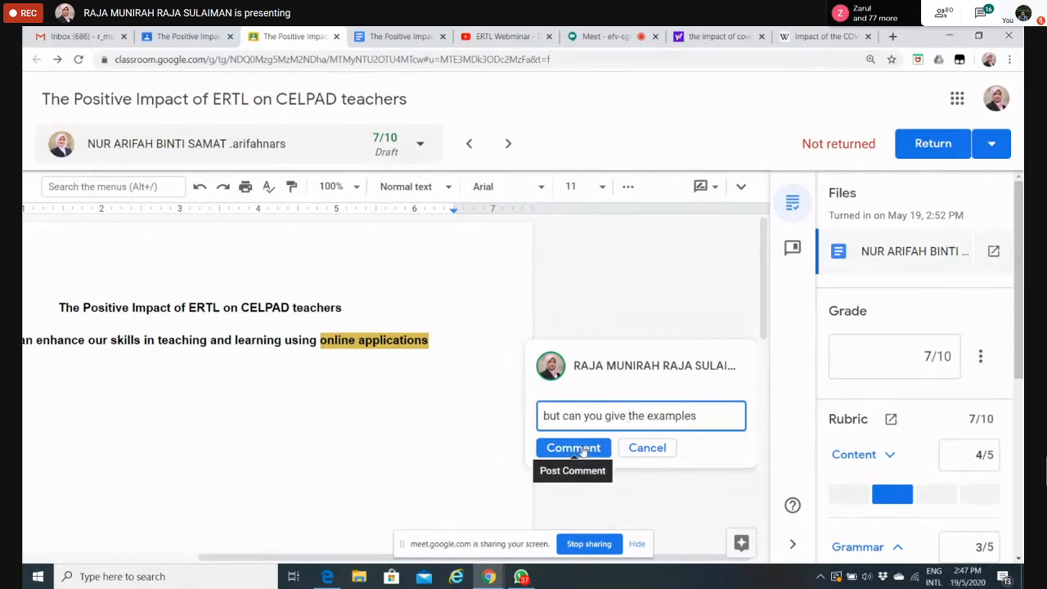
pyautogui.click(577, 448)
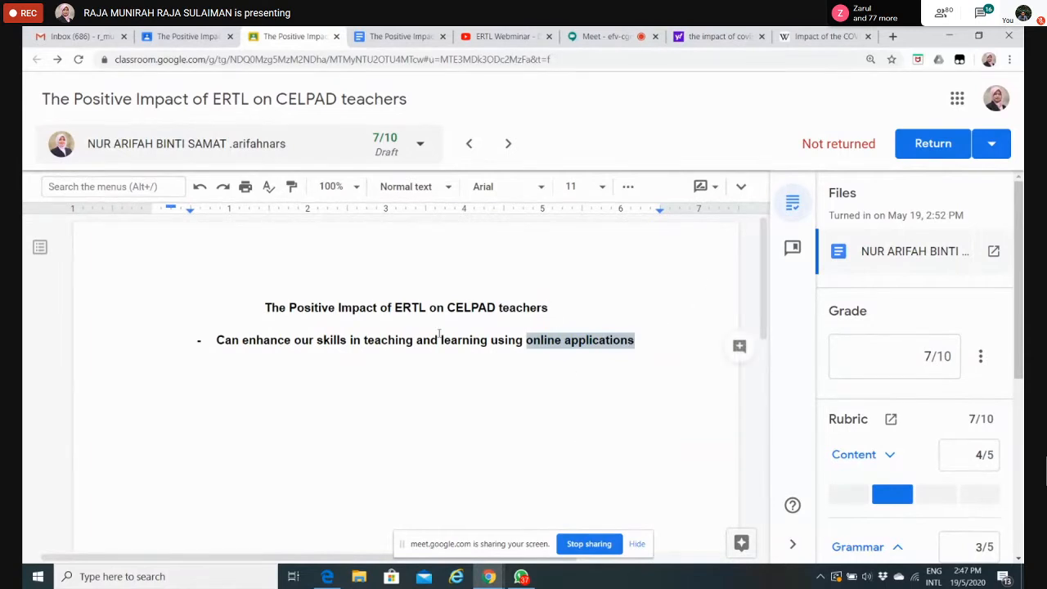
pyautogui.click(739, 347)
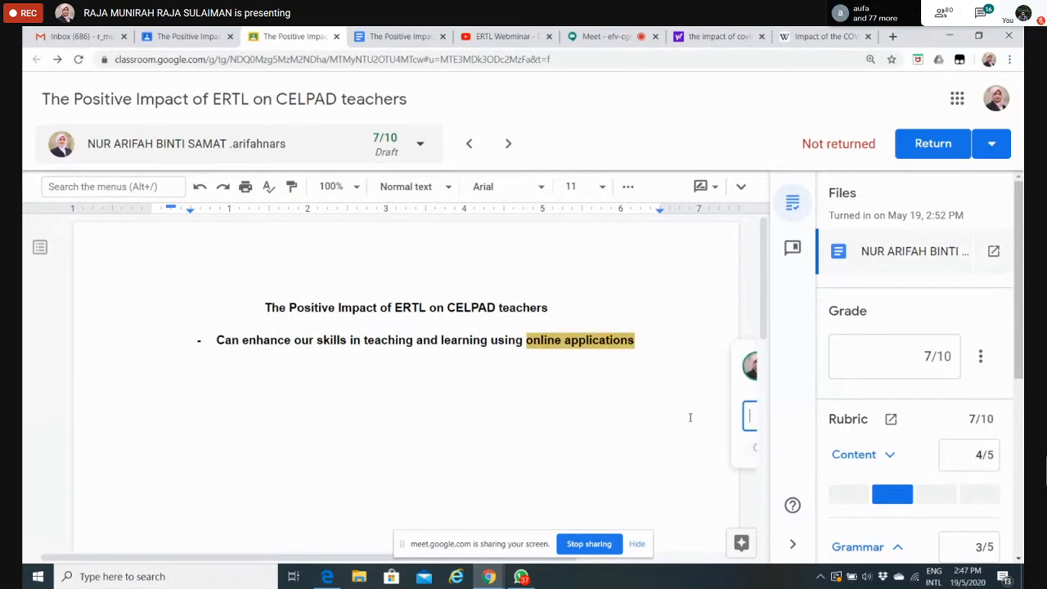
pyautogui.moveTo(385, 557); pyautogui.dragTo(559, 557)
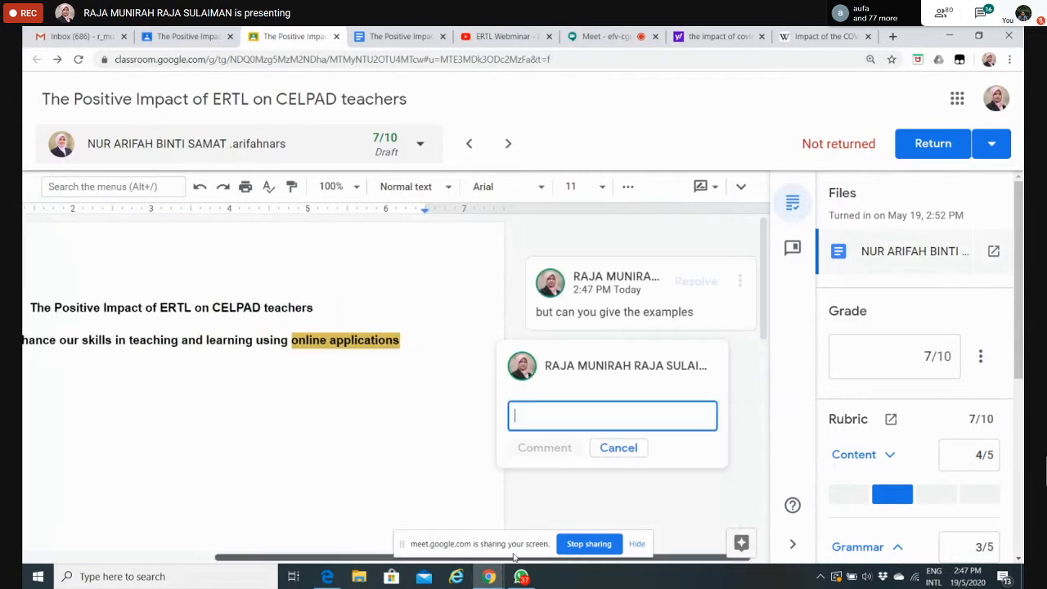
pyautogui.click(619, 449)
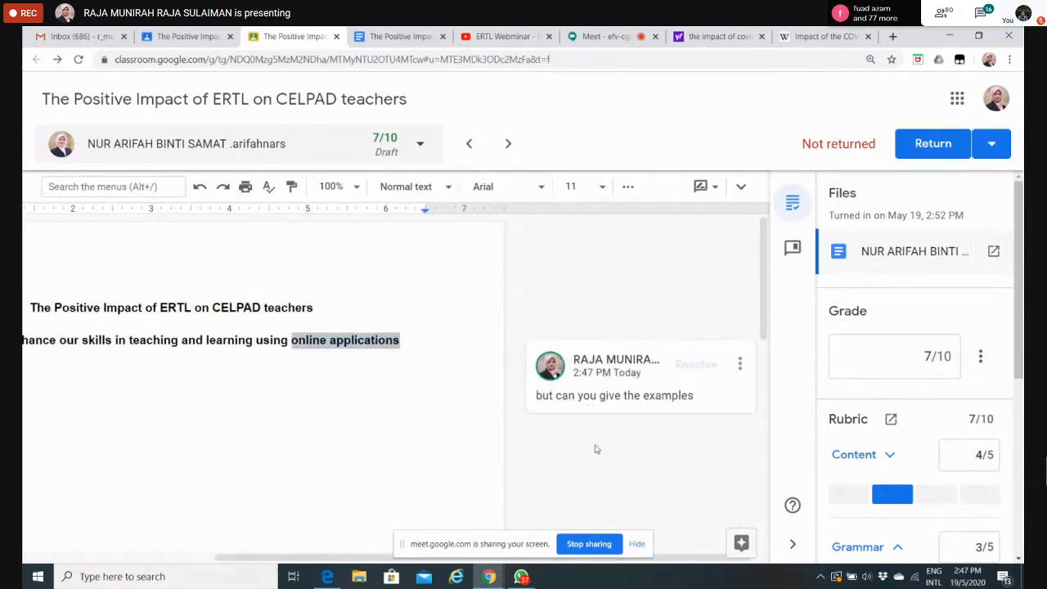
# Step: Deselect the commented text and return the graded submission to the student
pyautogui.click(505, 355)
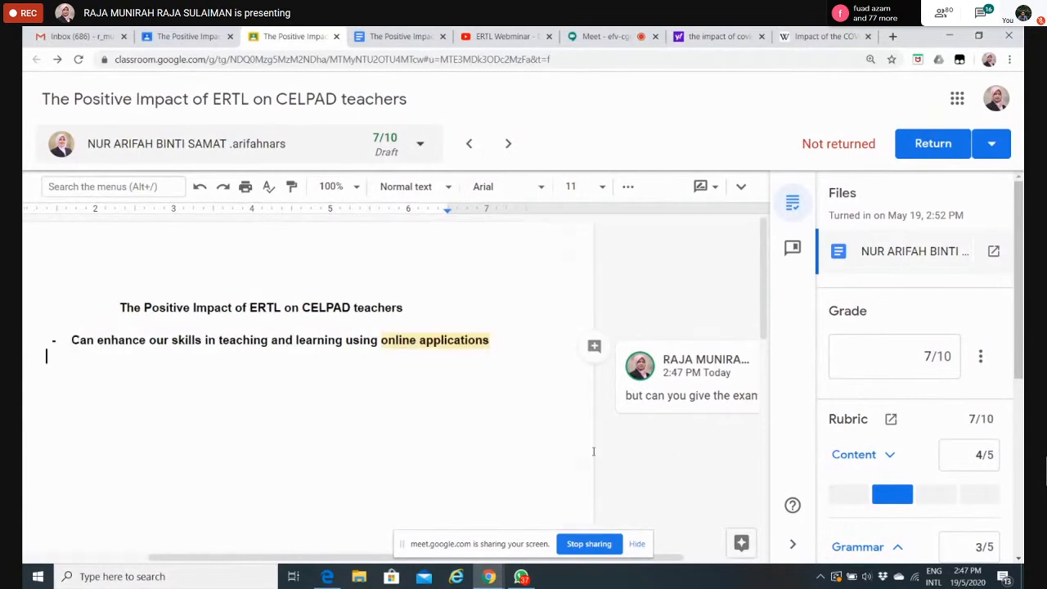
pyautogui.click(933, 143)
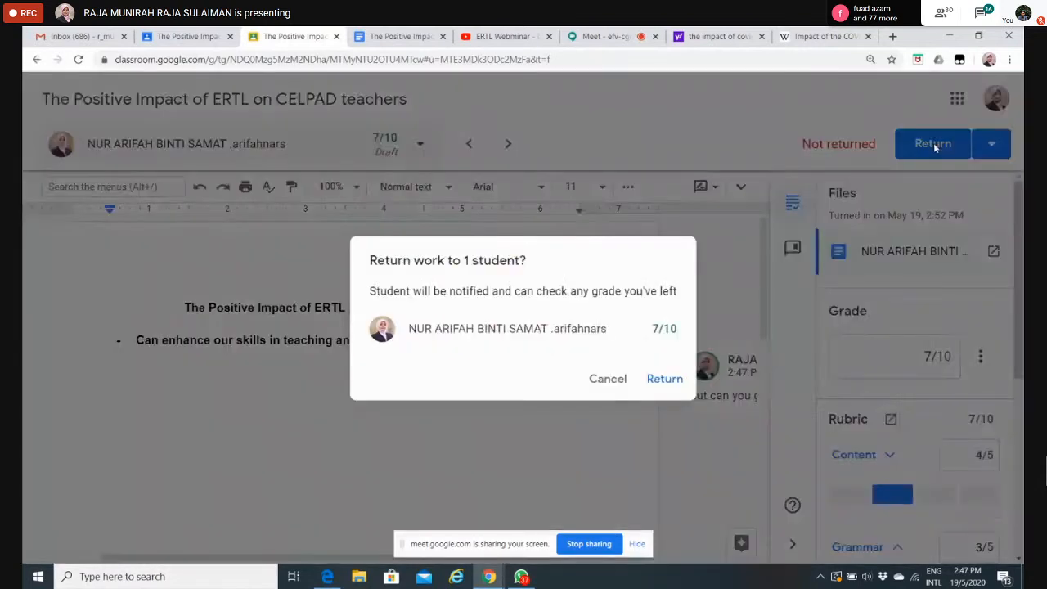
pyautogui.click(666, 379)
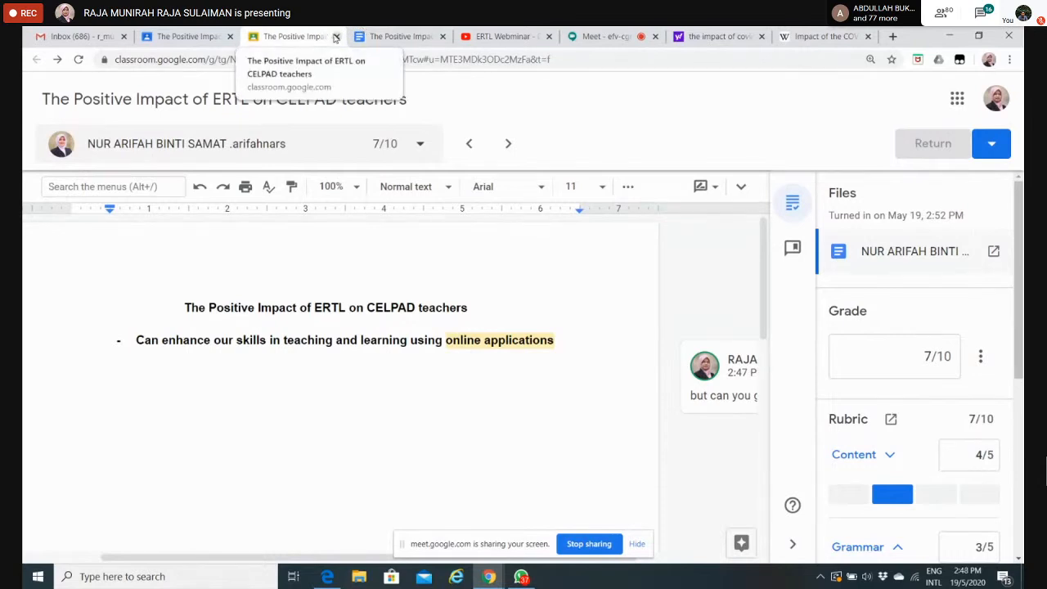
# Step: Go back to the assignment's student work page and look through the list of students who have turned in
pyautogui.click(181, 32)
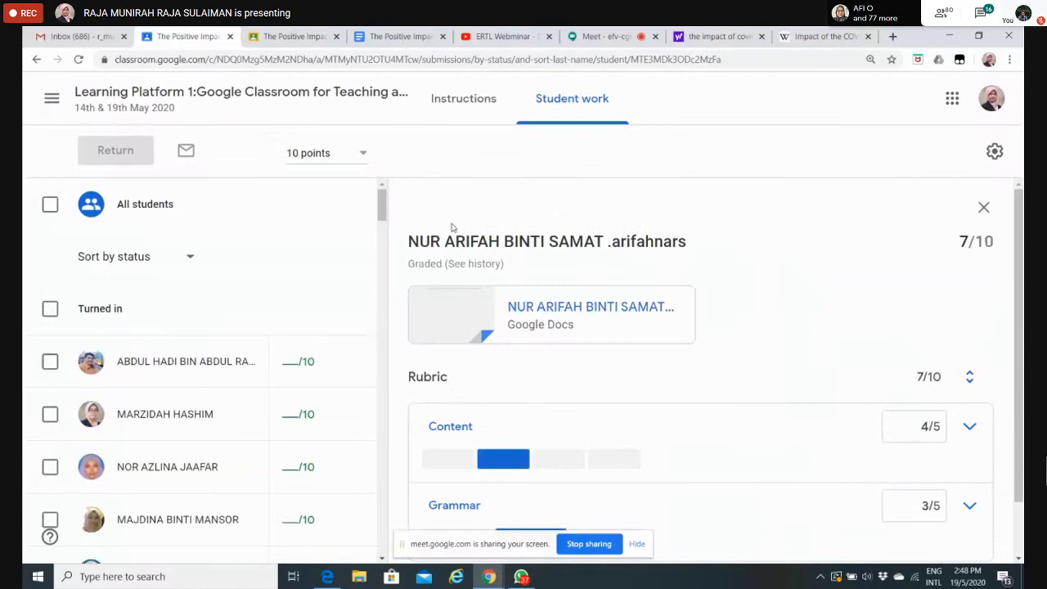
pyautogui.moveTo(384, 213); pyautogui.dragTo(379, 252)
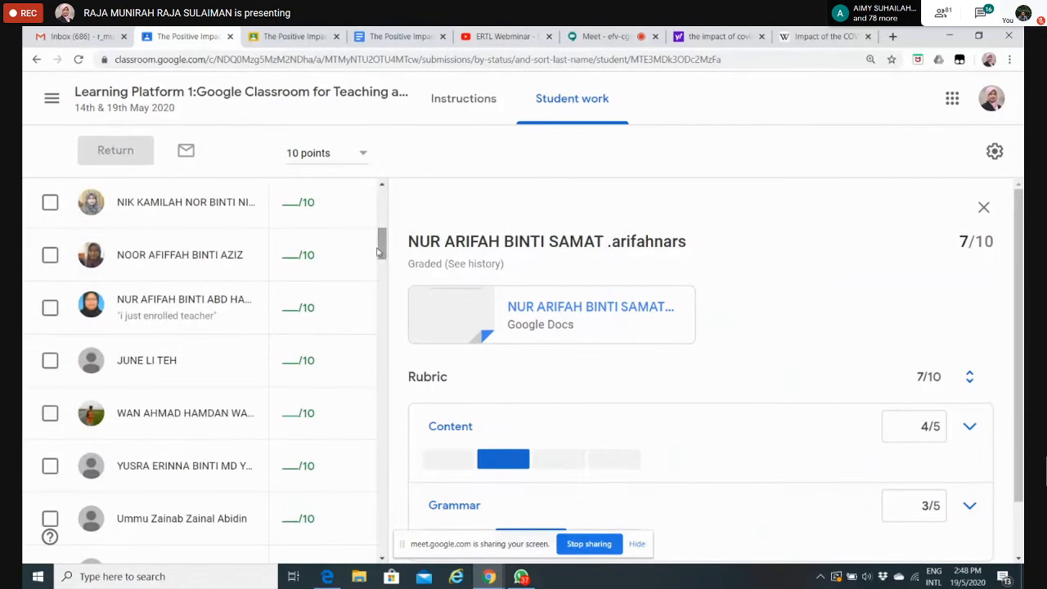
pyautogui.moveTo(379, 258); pyautogui.dragTo(382, 170)
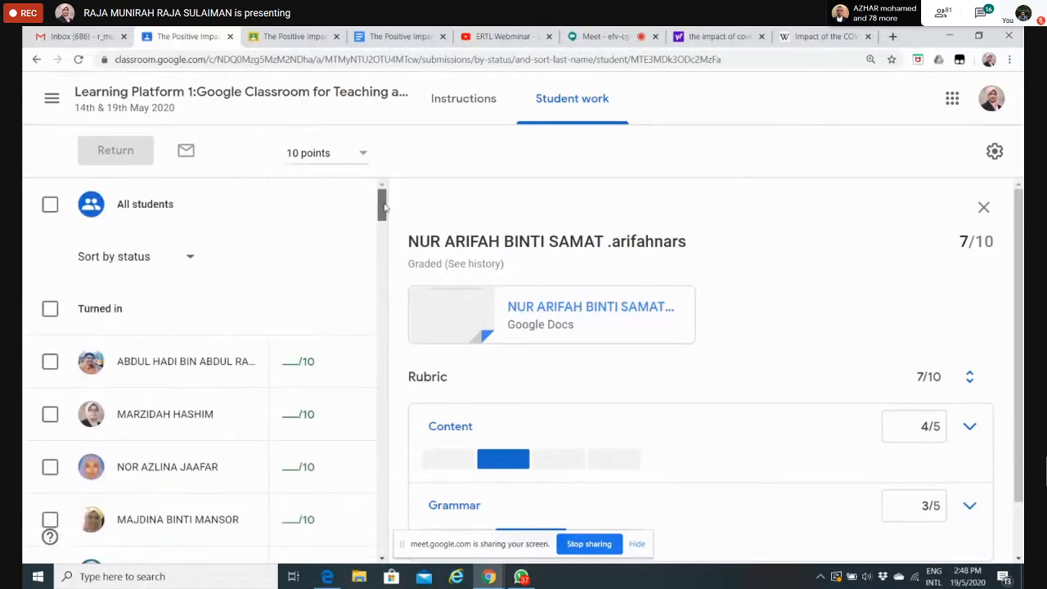
# Step: Return to the overview of all students, view the first turned-in student's document and close it again
pyautogui.moveTo(385, 209); pyautogui.dragTo(390, 128)
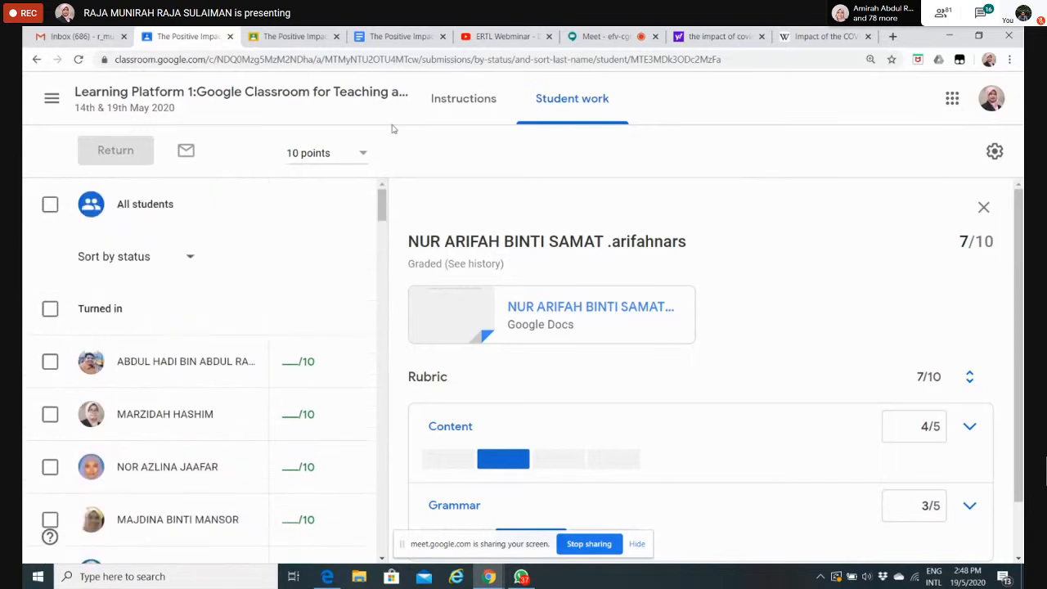
pyautogui.click(984, 207)
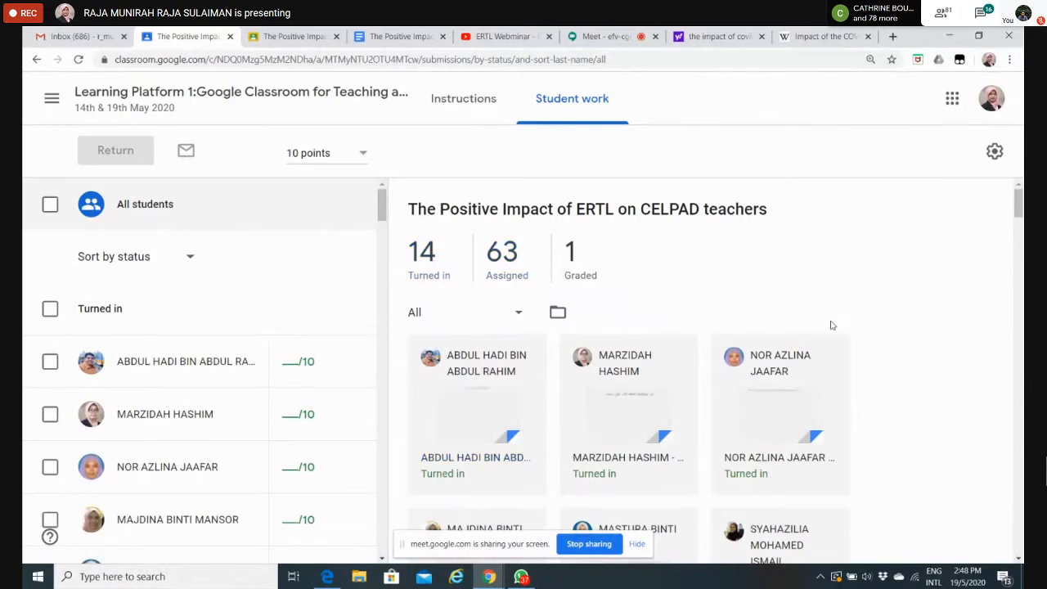
pyautogui.moveTo(1020, 216)
pyautogui.mouseDown()
pyautogui.moveTo(1020, 235)
pyautogui.moveTo(1020, 215)
pyautogui.mouseUp()
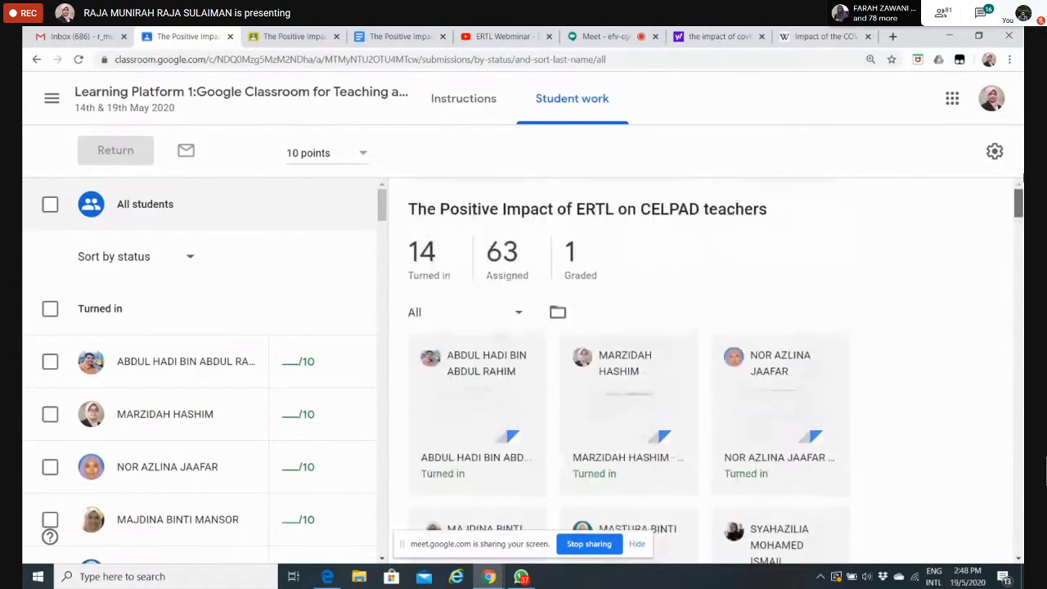
pyautogui.click(449, 412)
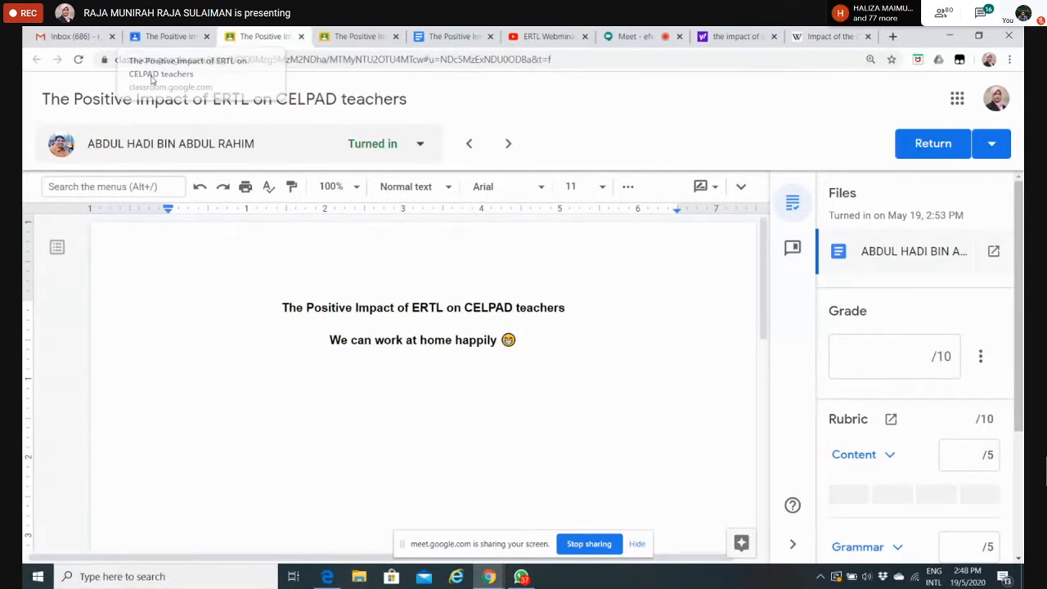
pyautogui.click(301, 37)
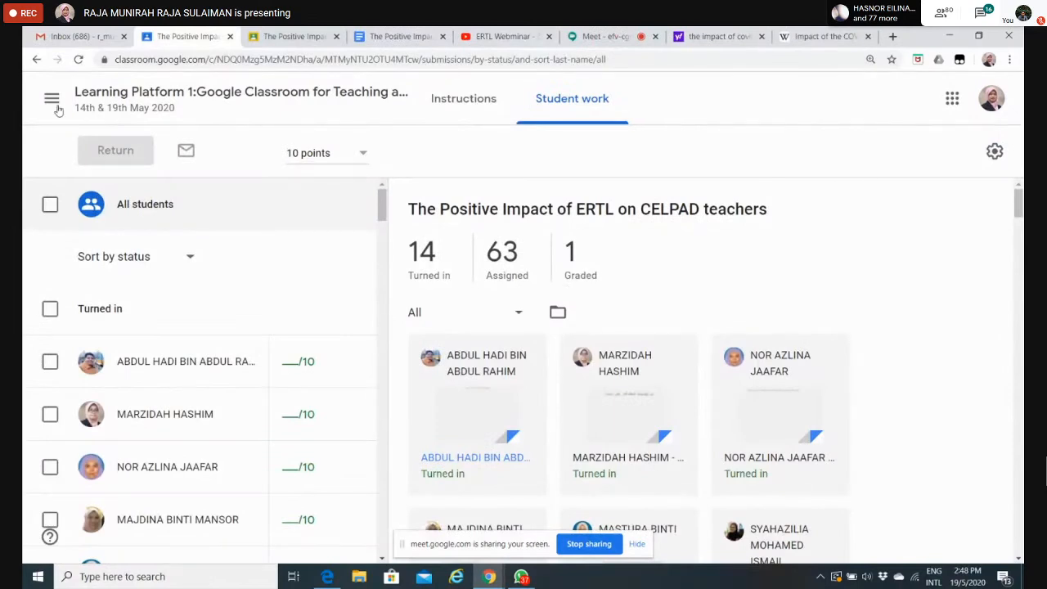
# Step: Go to the class's Classwork page and look through the ASSIGNMENT, QUIZ ASSIGNMENT and NOTES topics
pyautogui.click(121, 93)
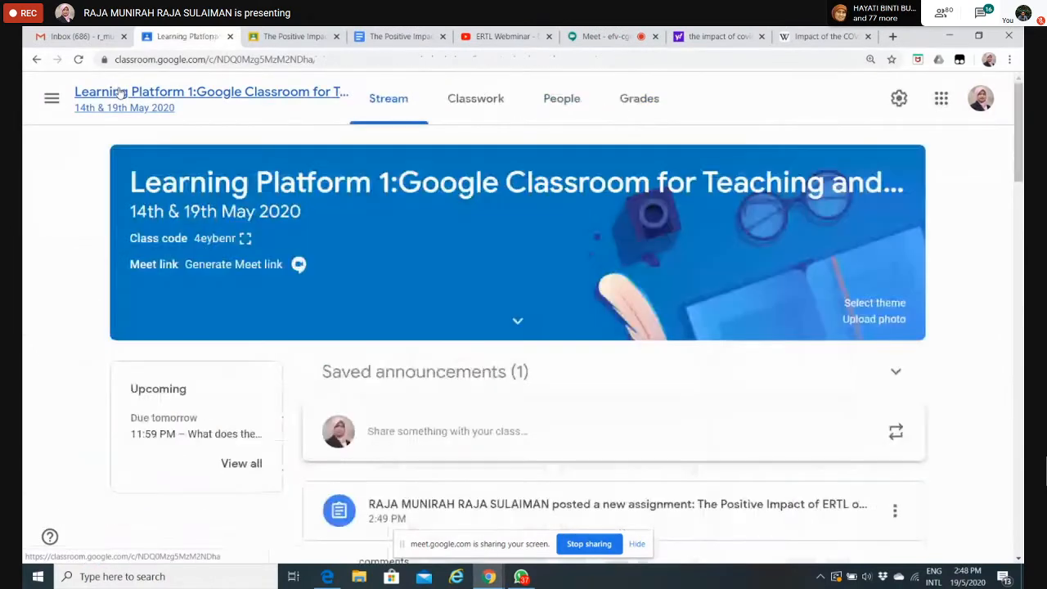
pyautogui.click(476, 99)
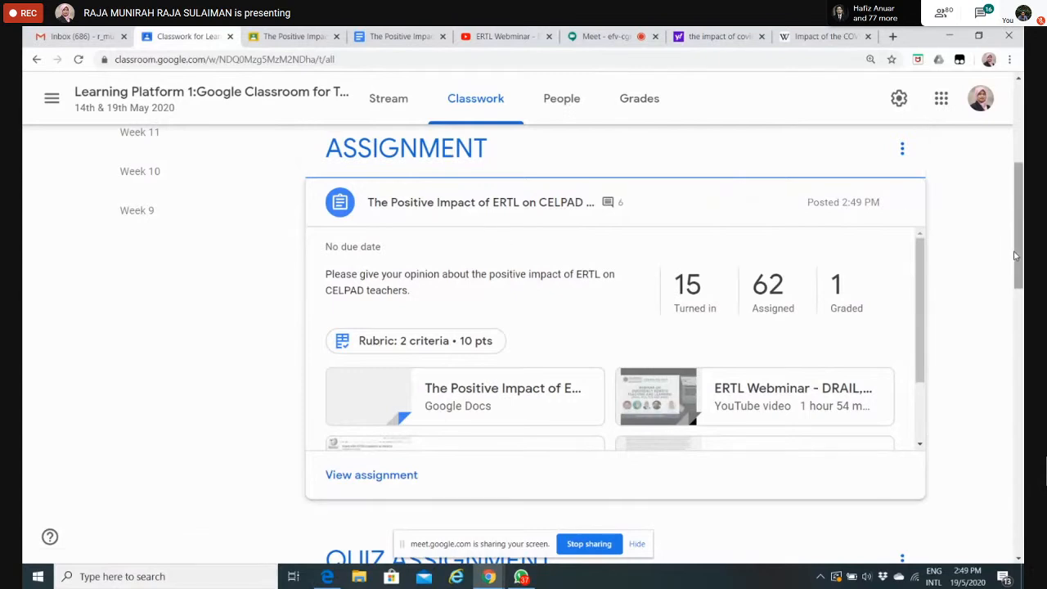
pyautogui.moveTo(1015, 256); pyautogui.dragTo(1022, 286)
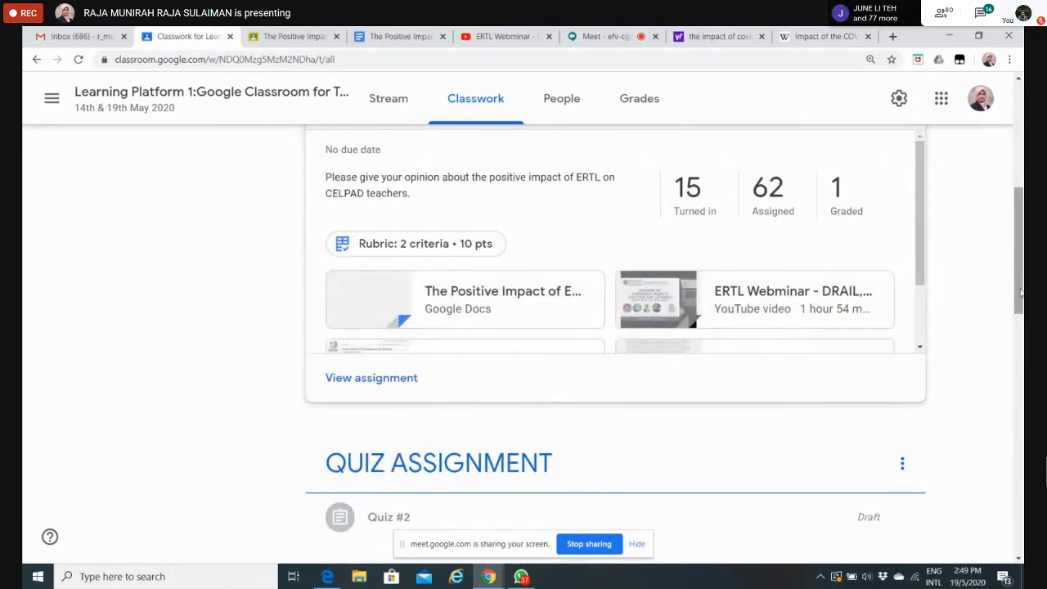
pyautogui.moveTo(1021, 292); pyautogui.dragTo(1020, 275)
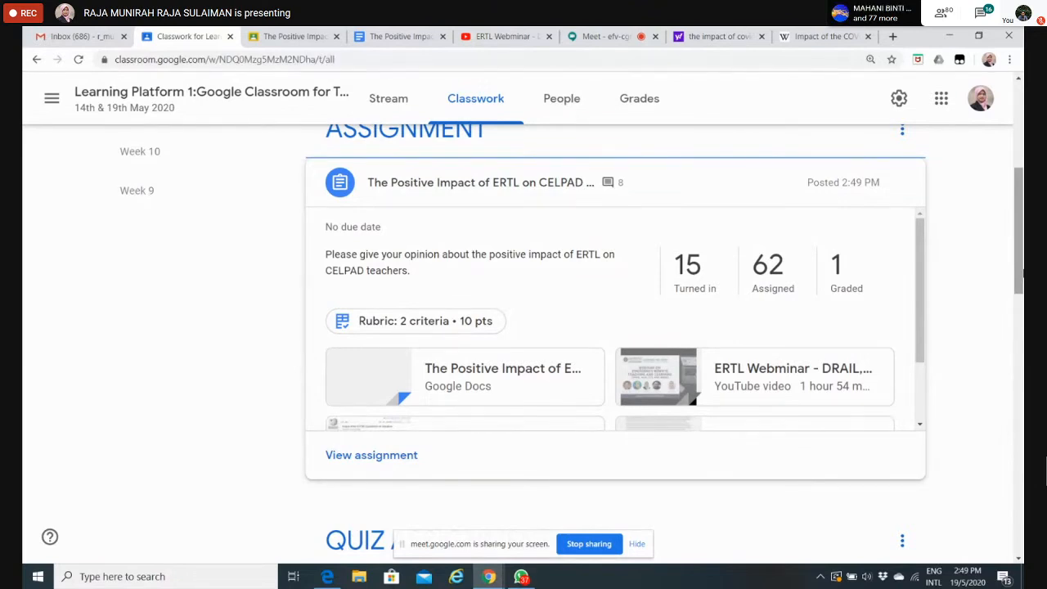
pyautogui.moveTo(1021, 274); pyautogui.dragTo(1021, 360)
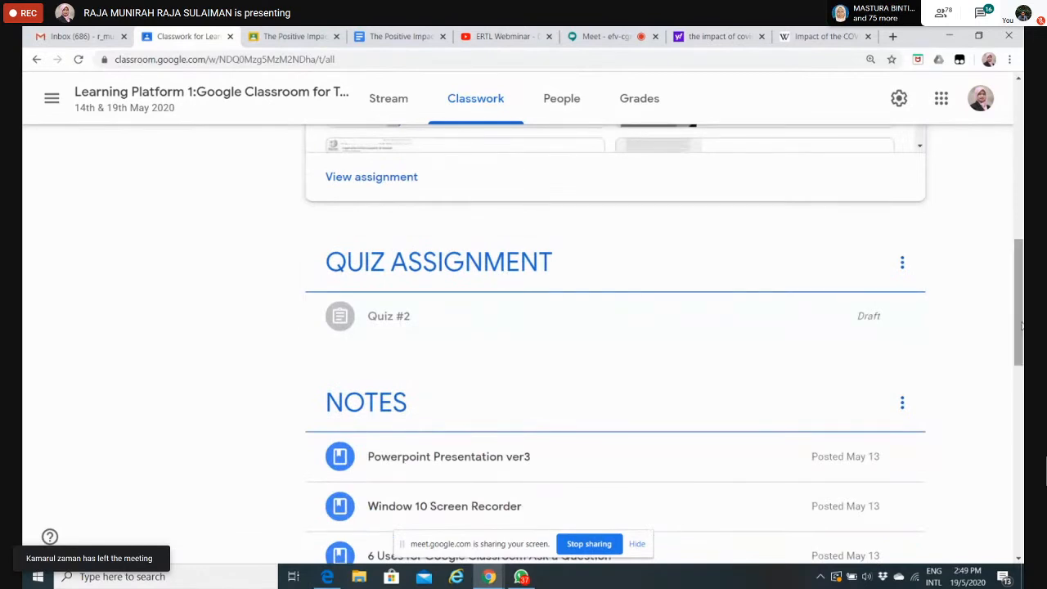
pyautogui.moveTo(1021, 344); pyautogui.dragTo(1020, 159)
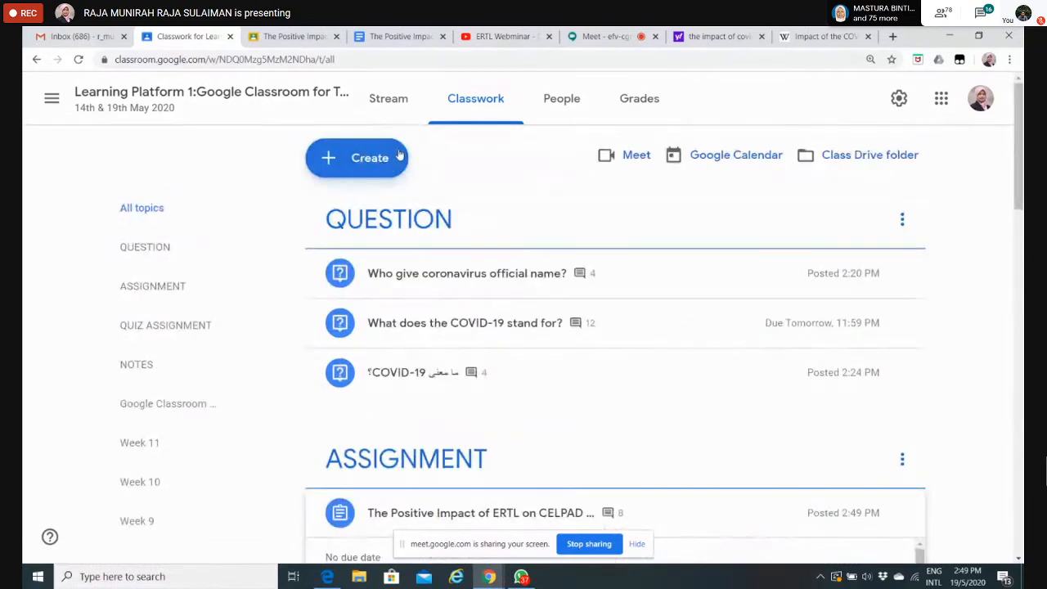
# Step: Create a new quiz assignment in the class and title it "ERTL"
pyautogui.click(357, 156)
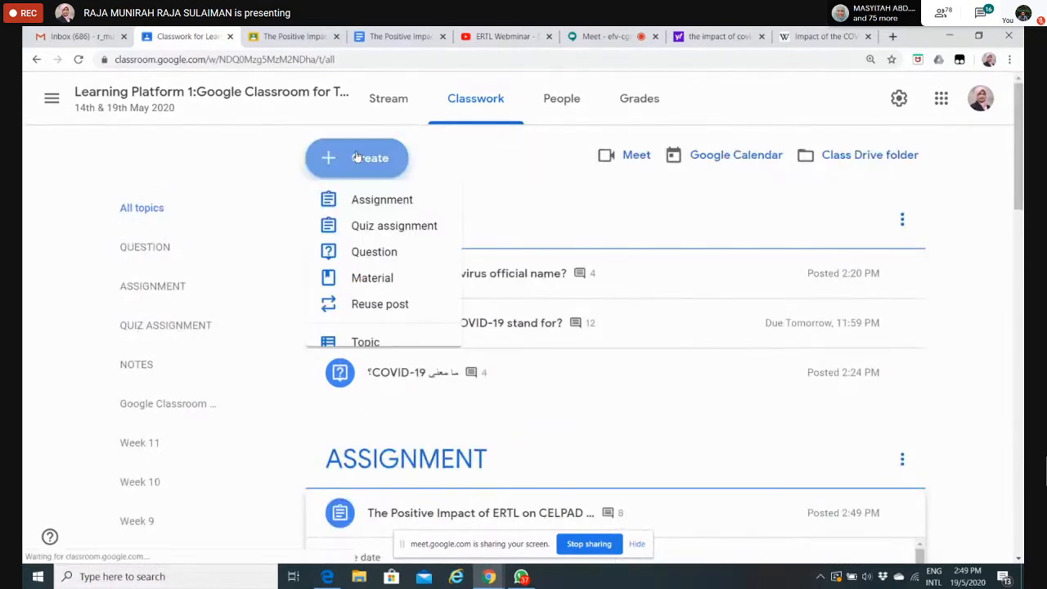
pyautogui.click(393, 231)
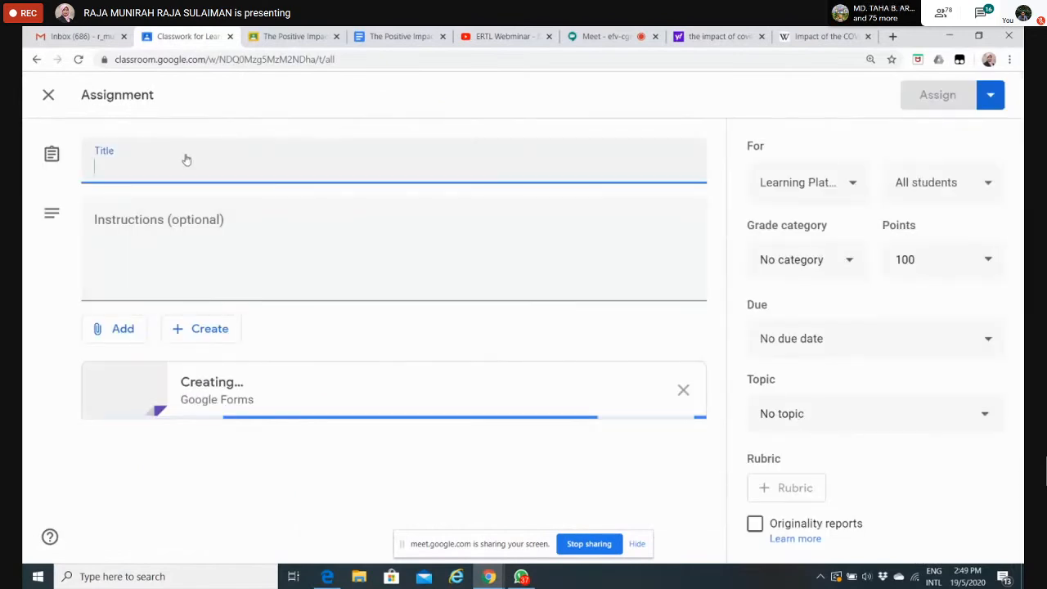
pyautogui.click(145, 174)
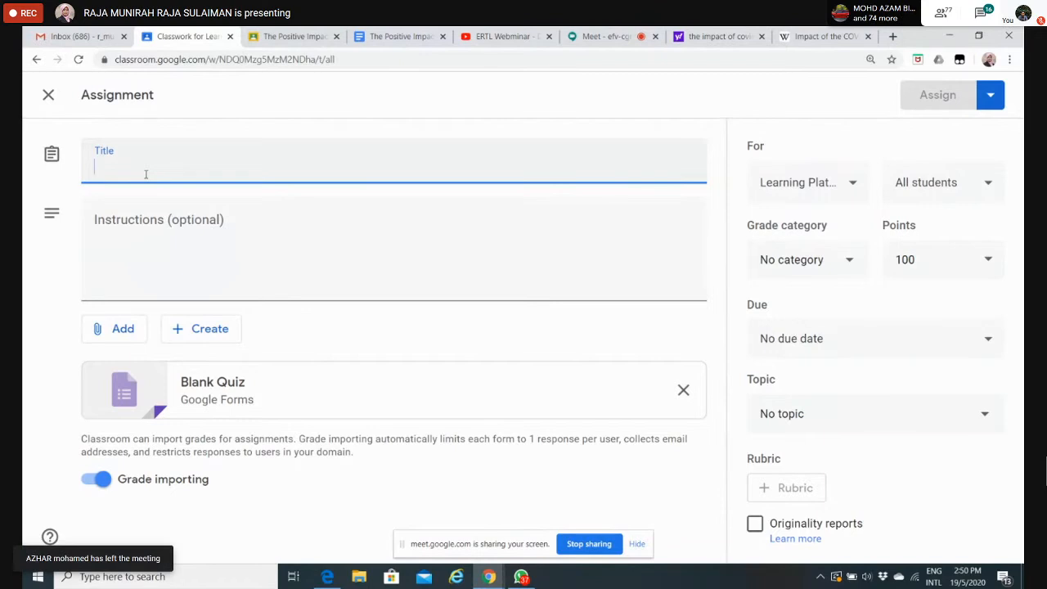
pyautogui.write('E')
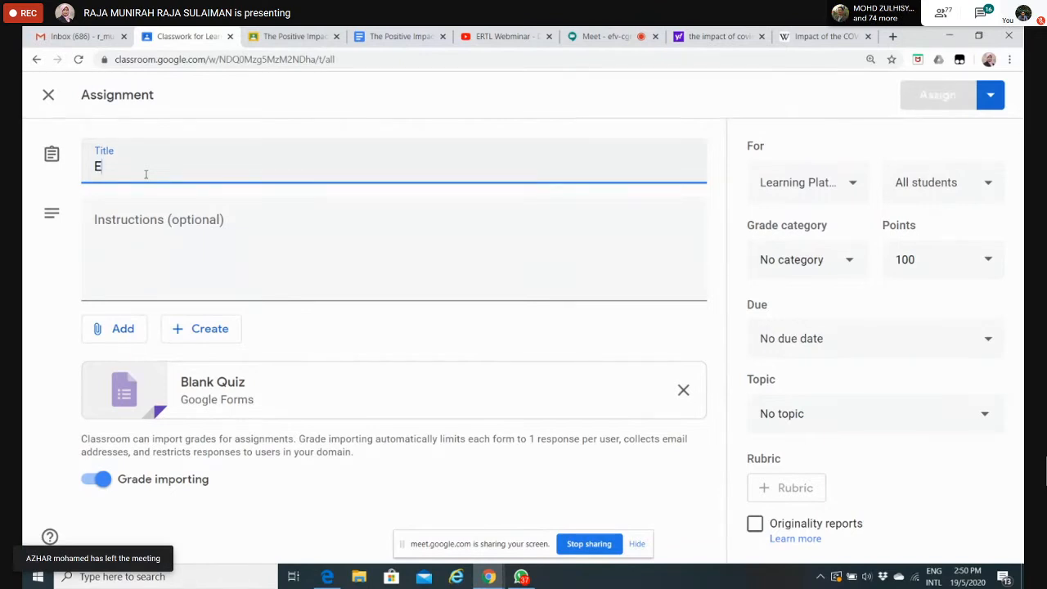
pyautogui.write('RTL')
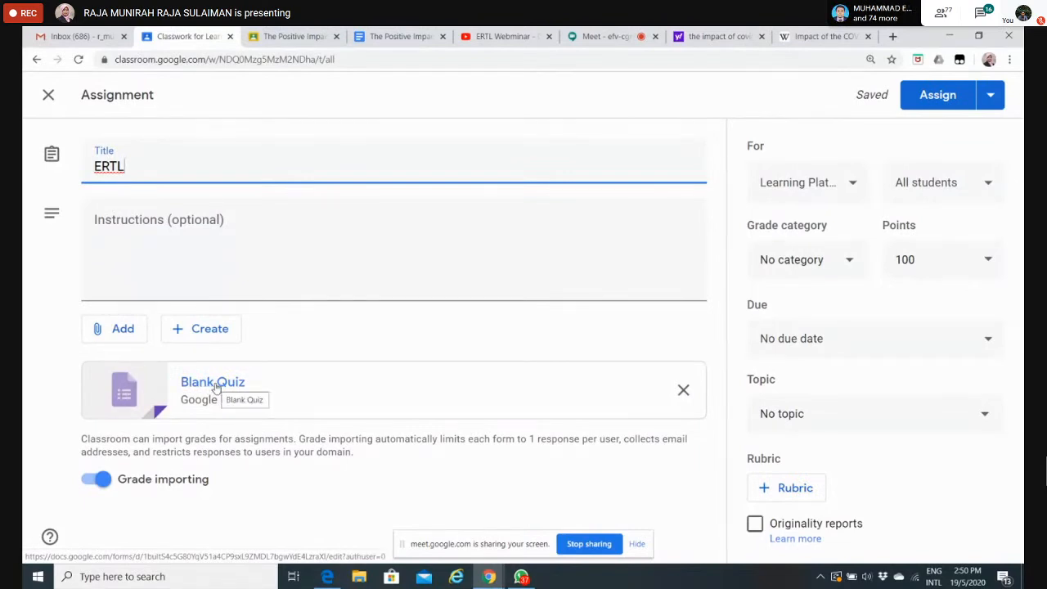
pyautogui.click(202, 330)
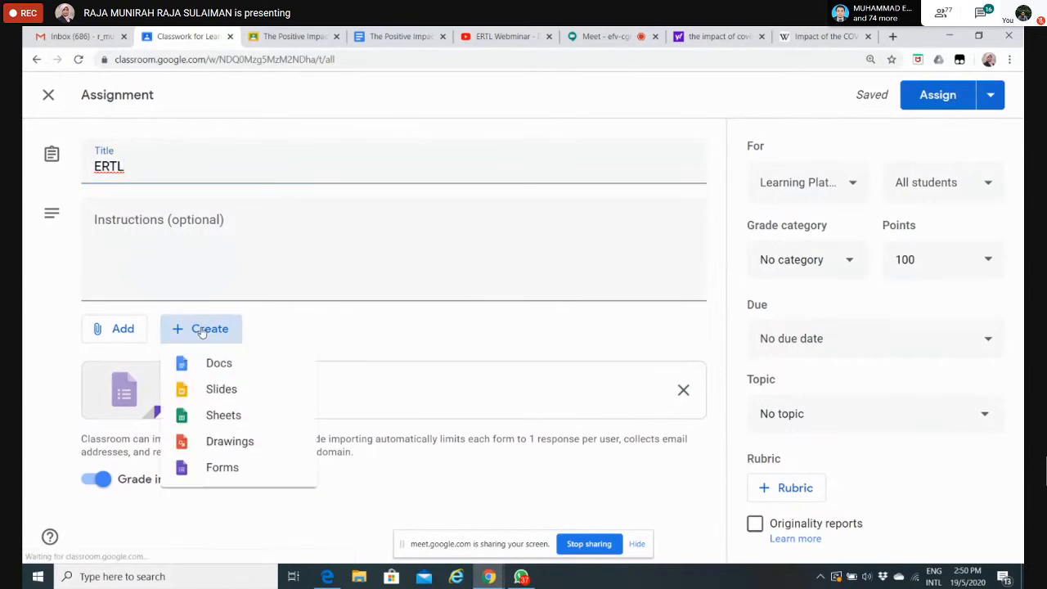
pyautogui.click(216, 486)
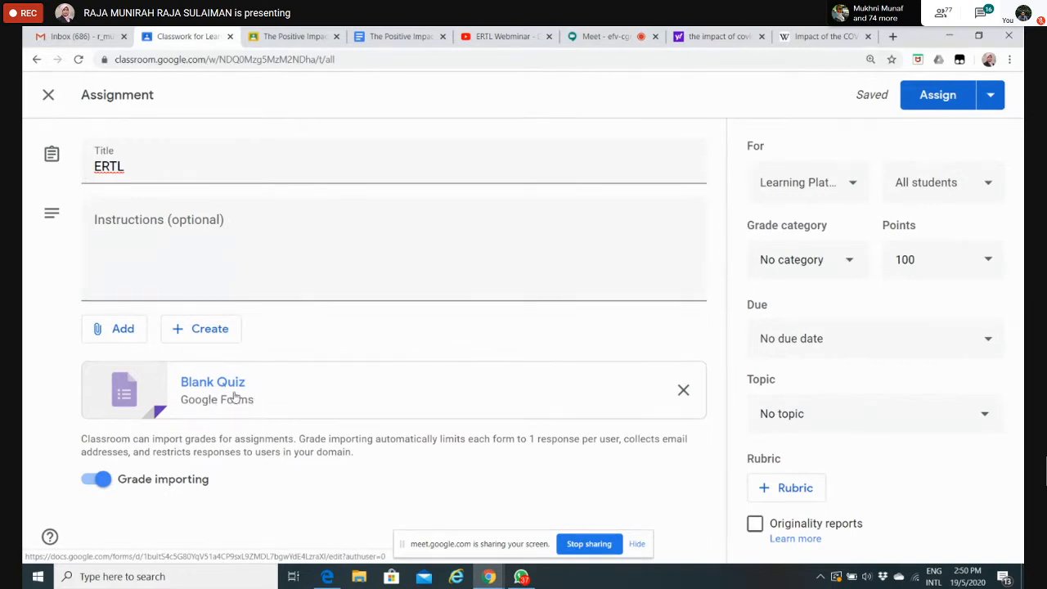
pyautogui.click(203, 329)
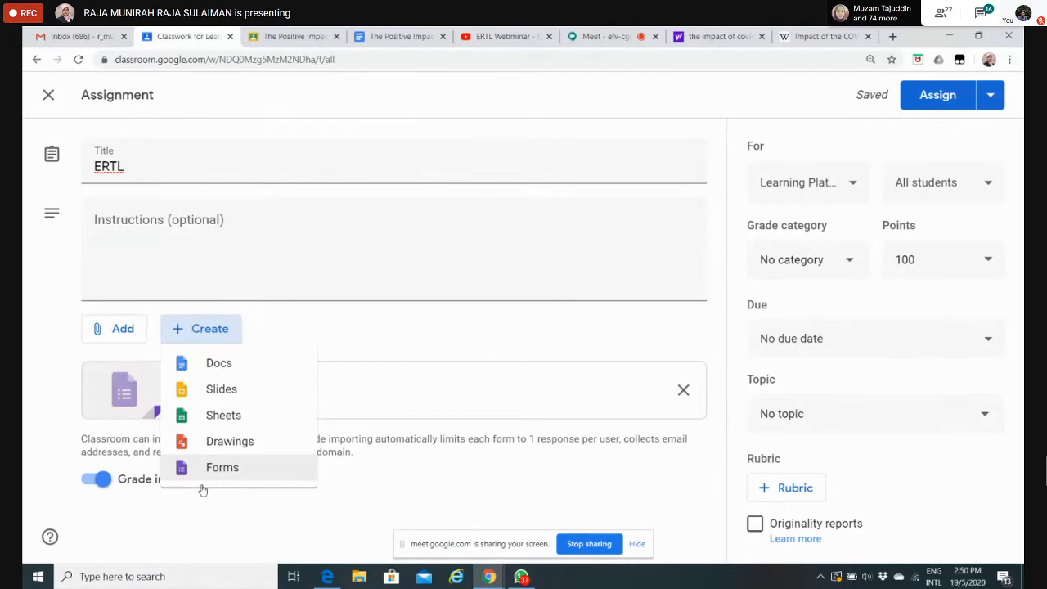
pyautogui.click(206, 479)
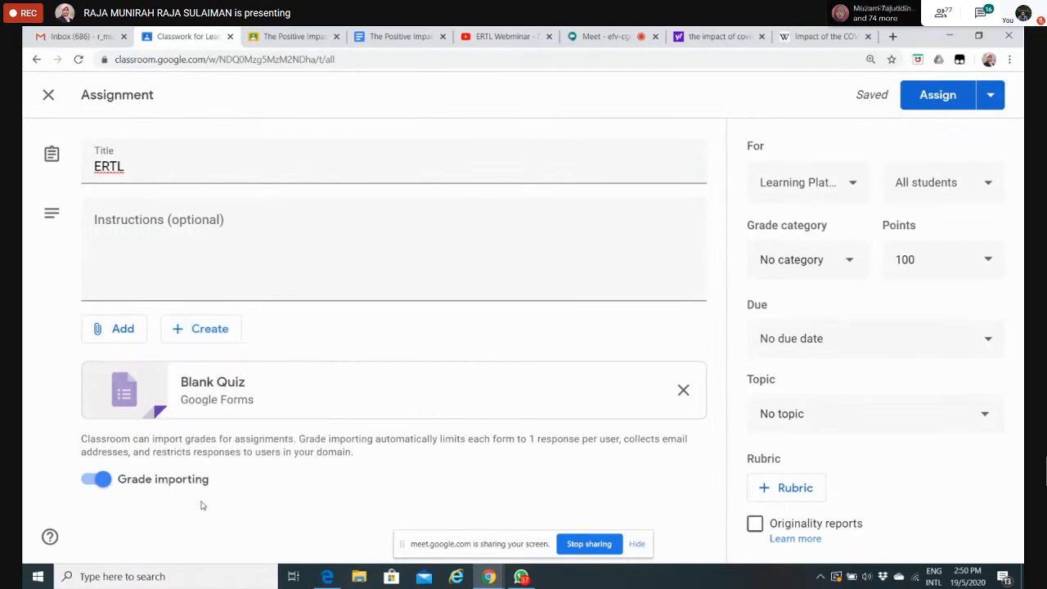
# Step: Open the attached Blank Quiz form and change the heading on the form to "QUIZ #3"
pyautogui.click(223, 398)
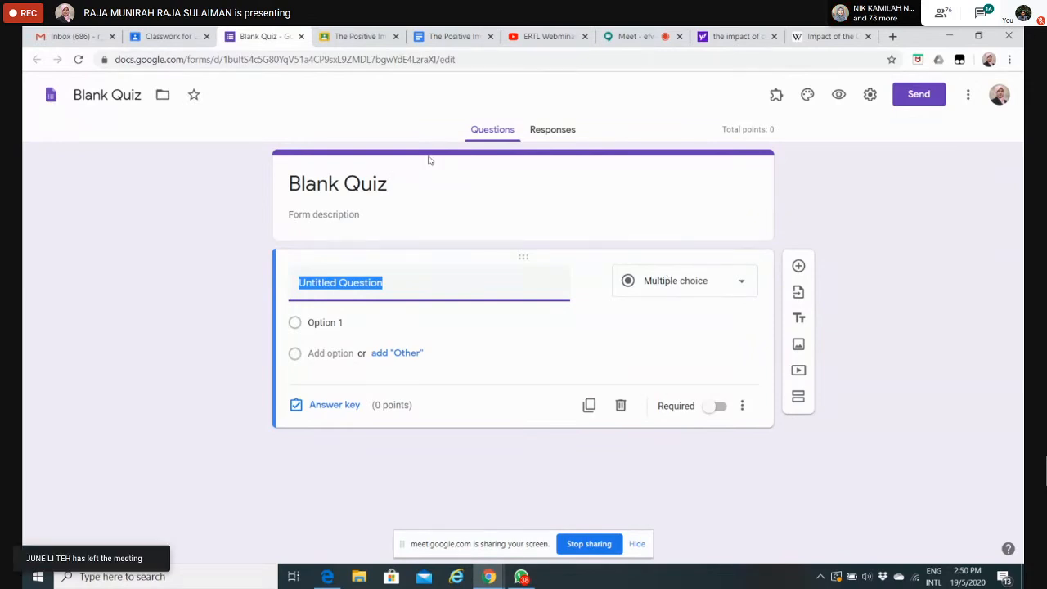
pyautogui.click(384, 180)
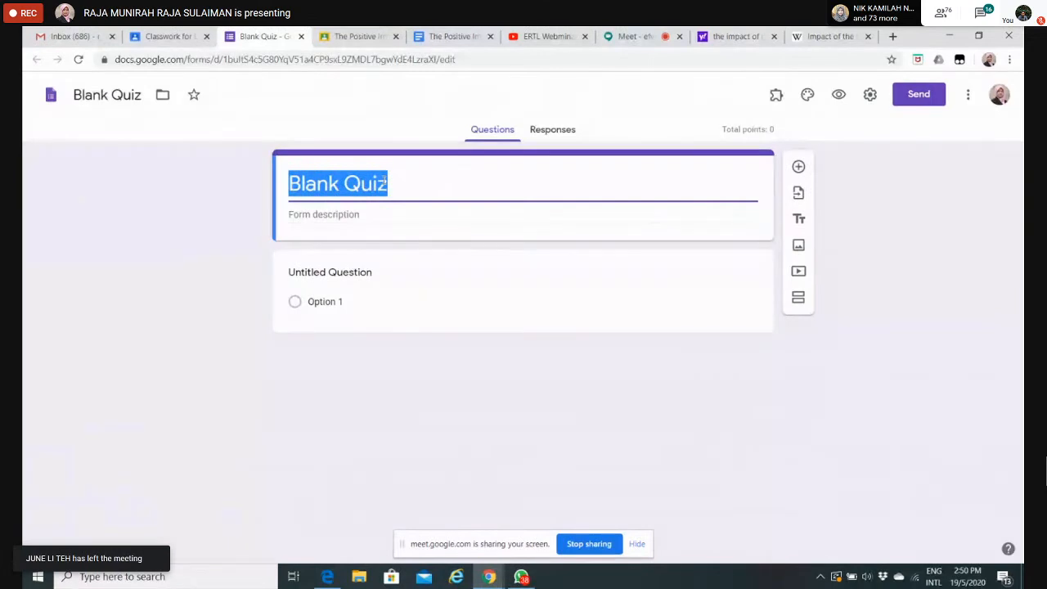
pyautogui.write('QUIZ ')
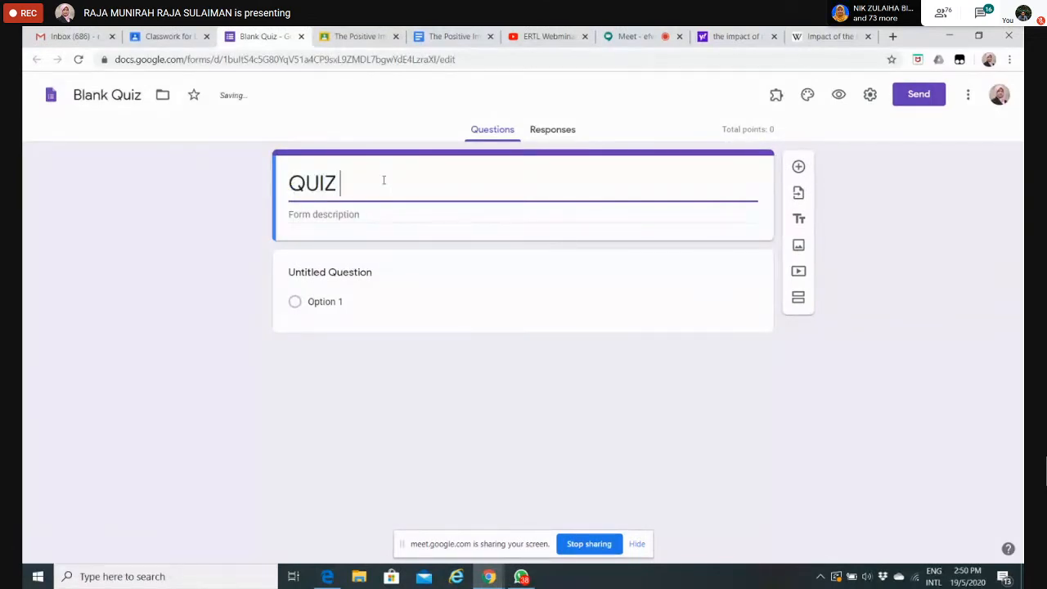
pyautogui.write('#3')
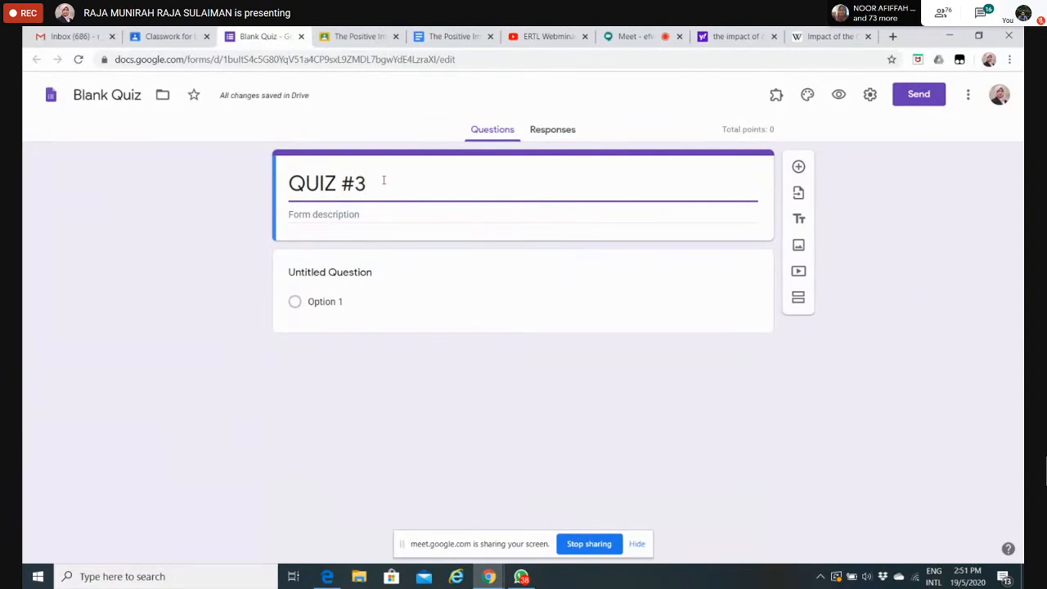
# Step: Copy the form's heading and rename the form file as "QUIZ #3" with it
pyautogui.moveTo(398, 180); pyautogui.dragTo(279, 191)
pyautogui.hotkey('ctrl', 'c')
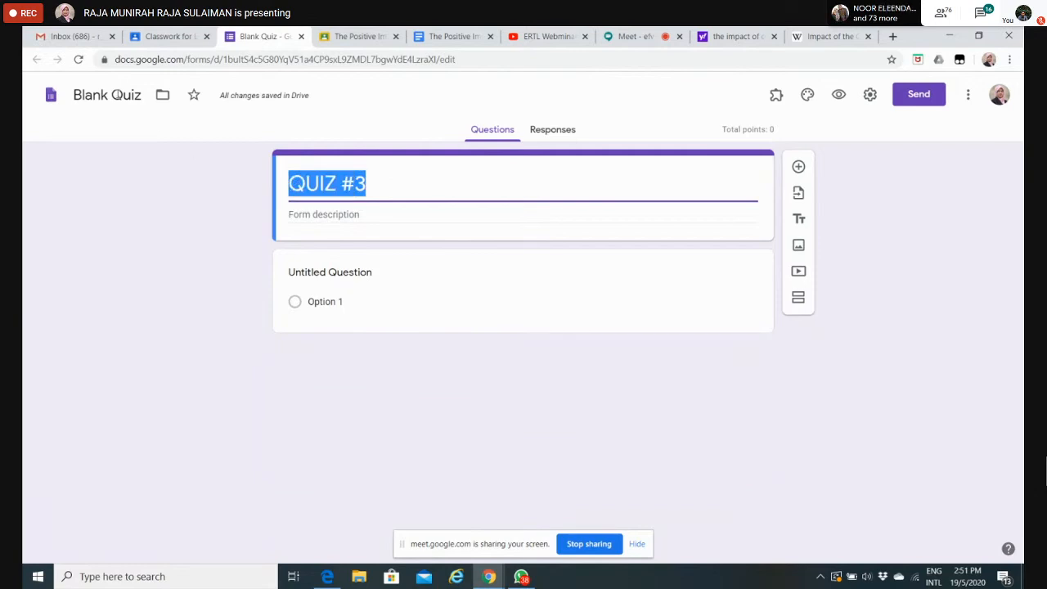
pyautogui.click(121, 95)
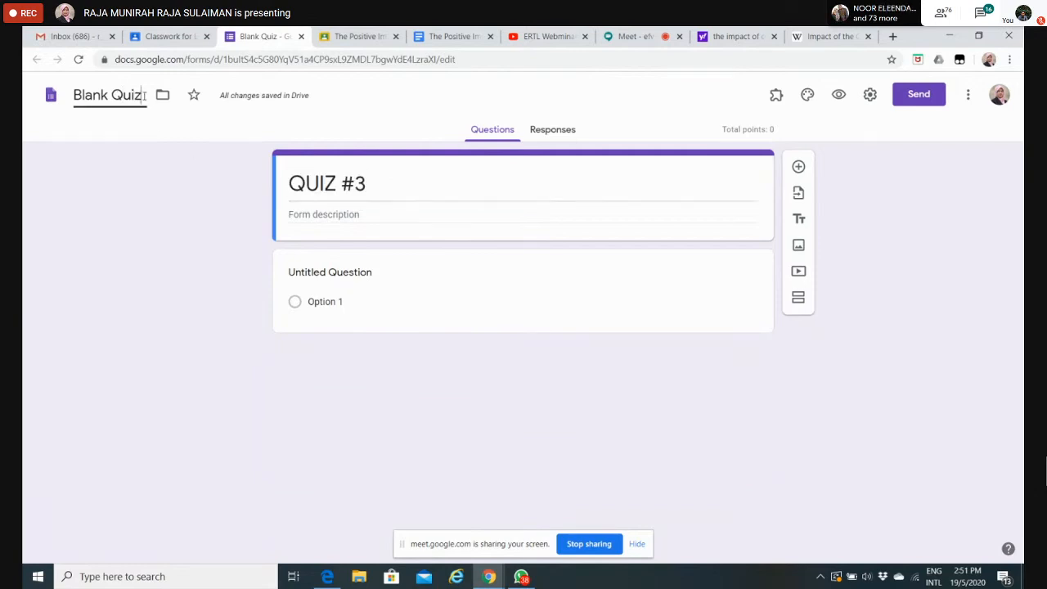
pyautogui.moveTo(142, 95); pyautogui.dragTo(65, 99)
pyautogui.hotkey('ctrl', 'v')
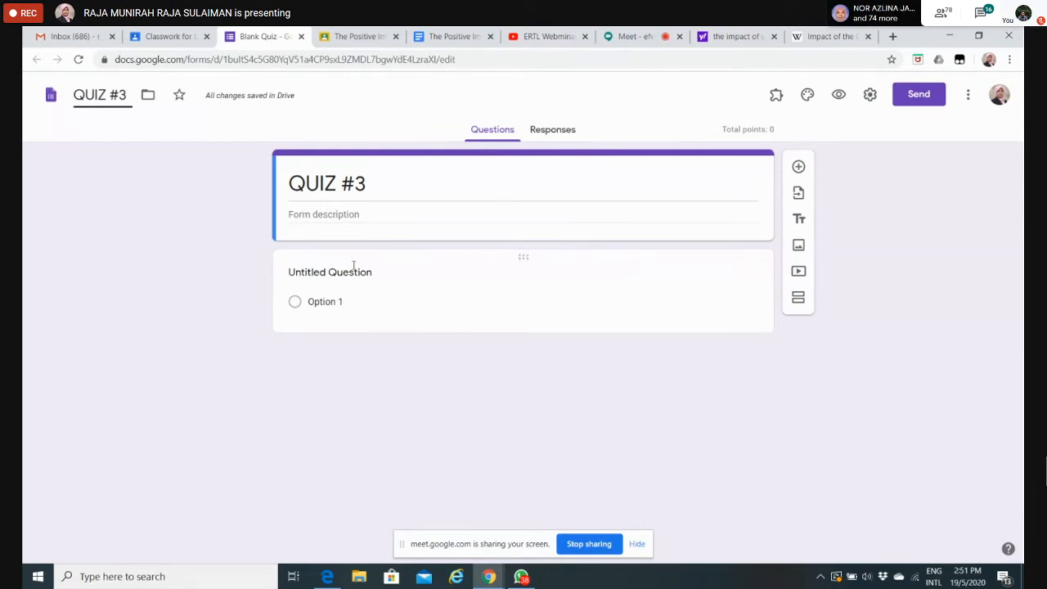
# Step: Enter "What is ERTL means" as the first question and open the choice of question types for it
pyautogui.click(328, 275)
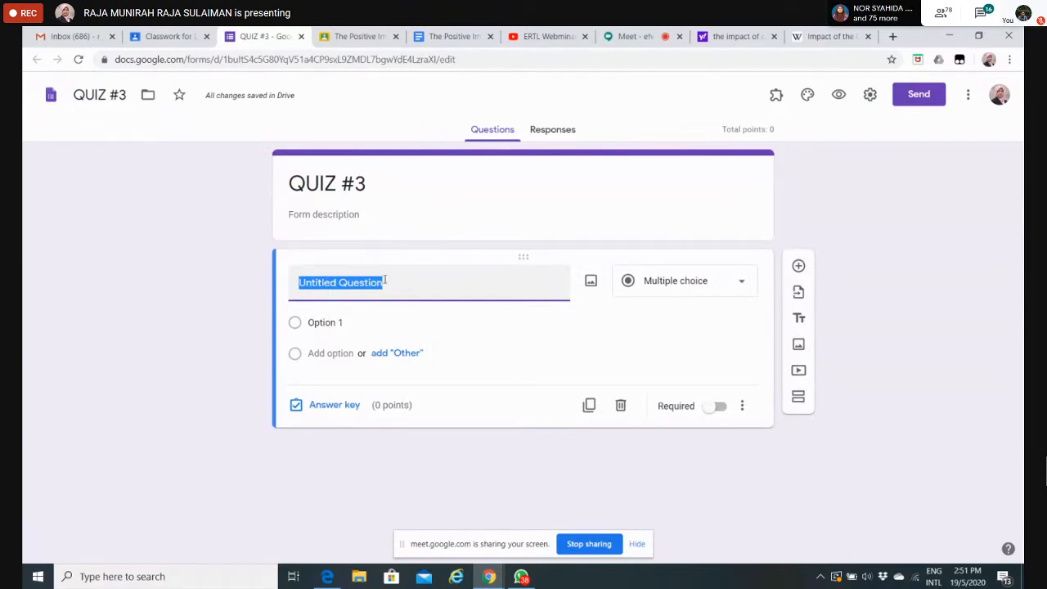
pyautogui.write('What is ')
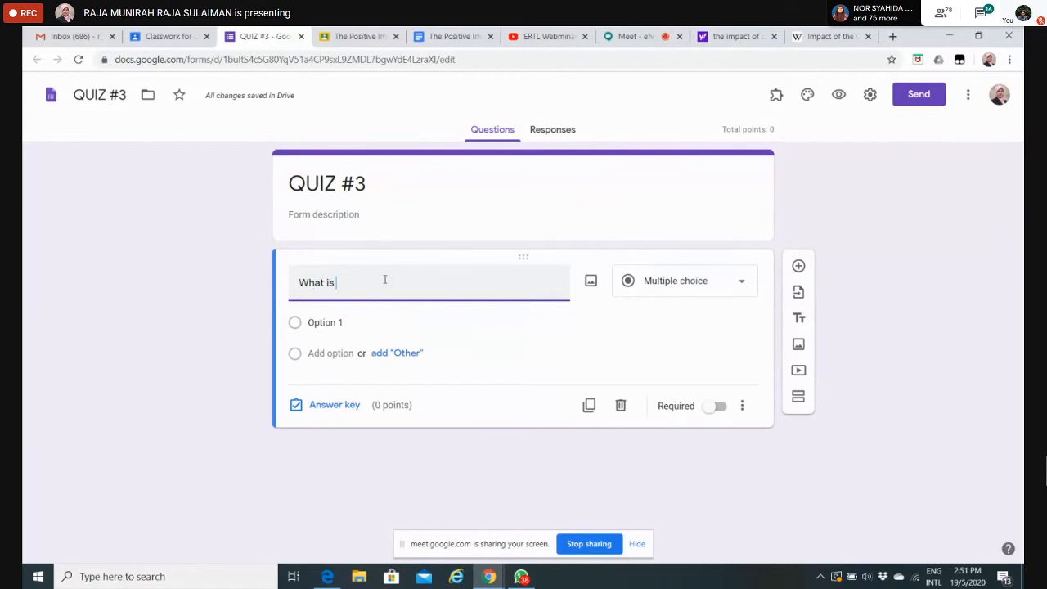
pyautogui.write('ERTL ')
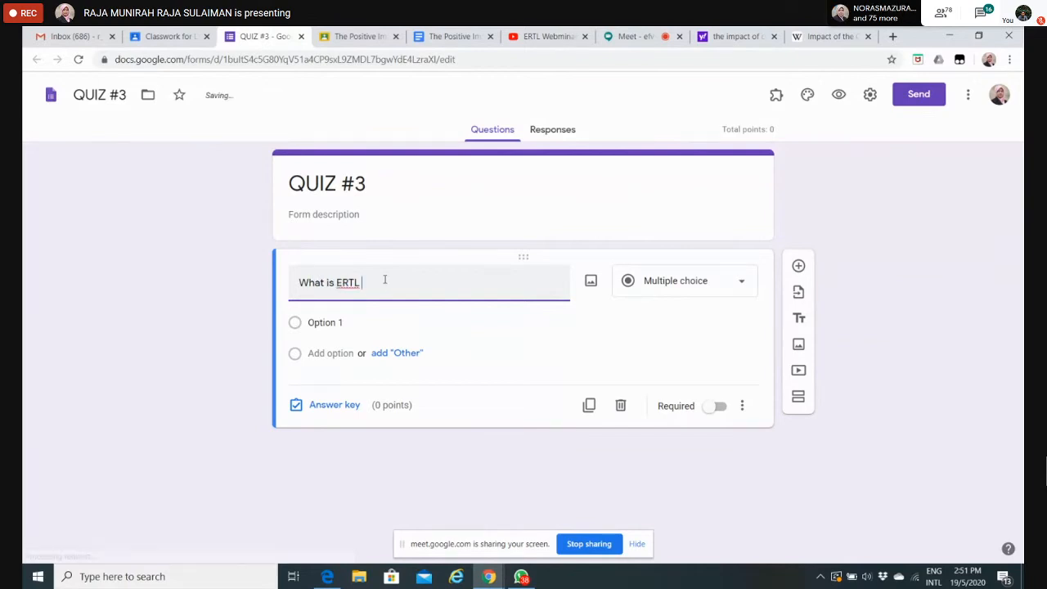
pyautogui.write('means')
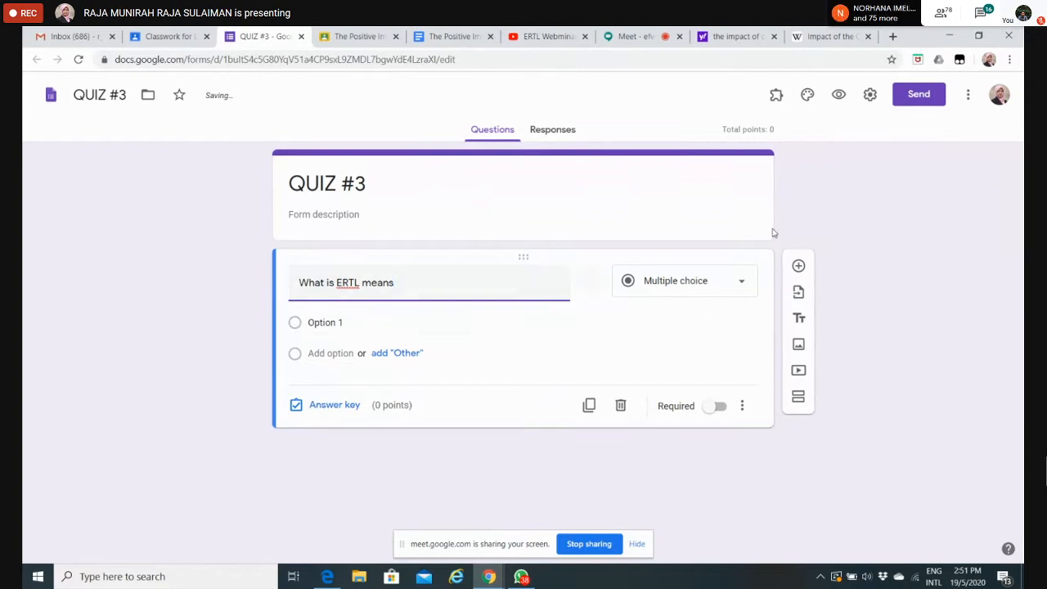
pyautogui.click(739, 289)
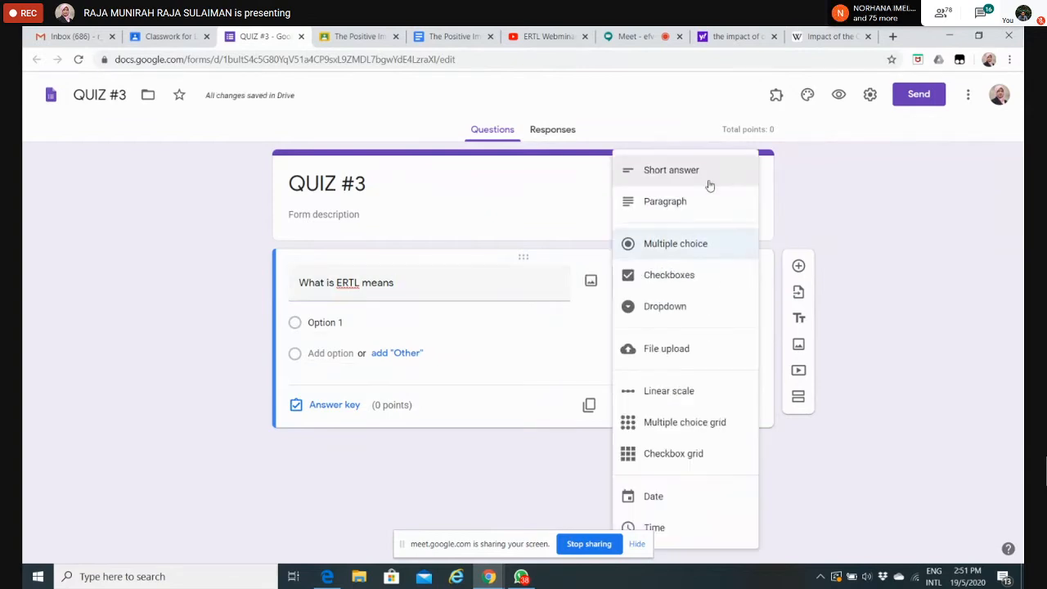
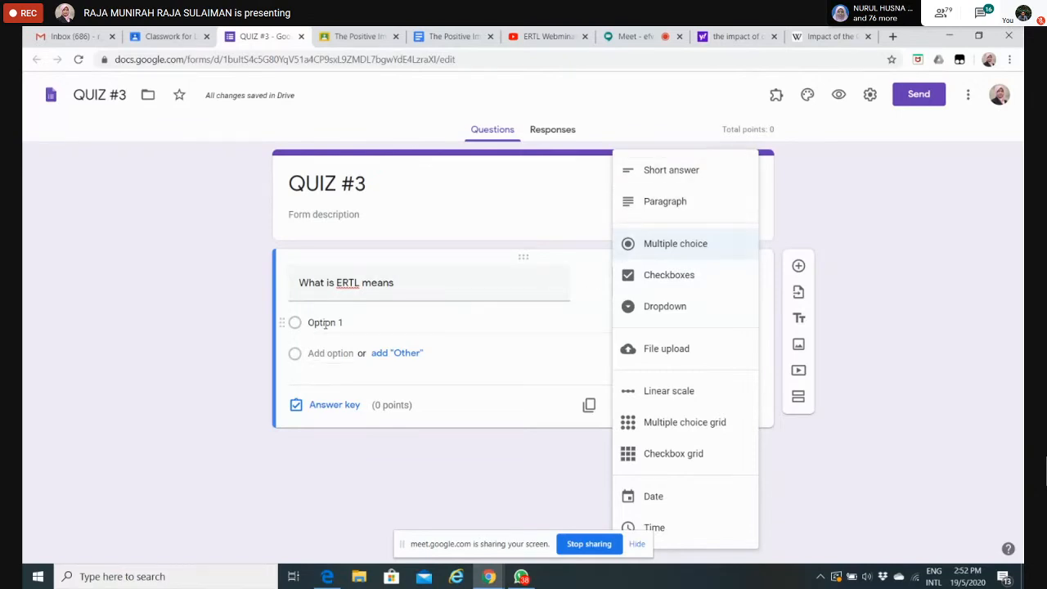
# Step: Make the ERTL question multiple choice and enter "emergency remote TV" as its first option
pyautogui.click(671, 243)
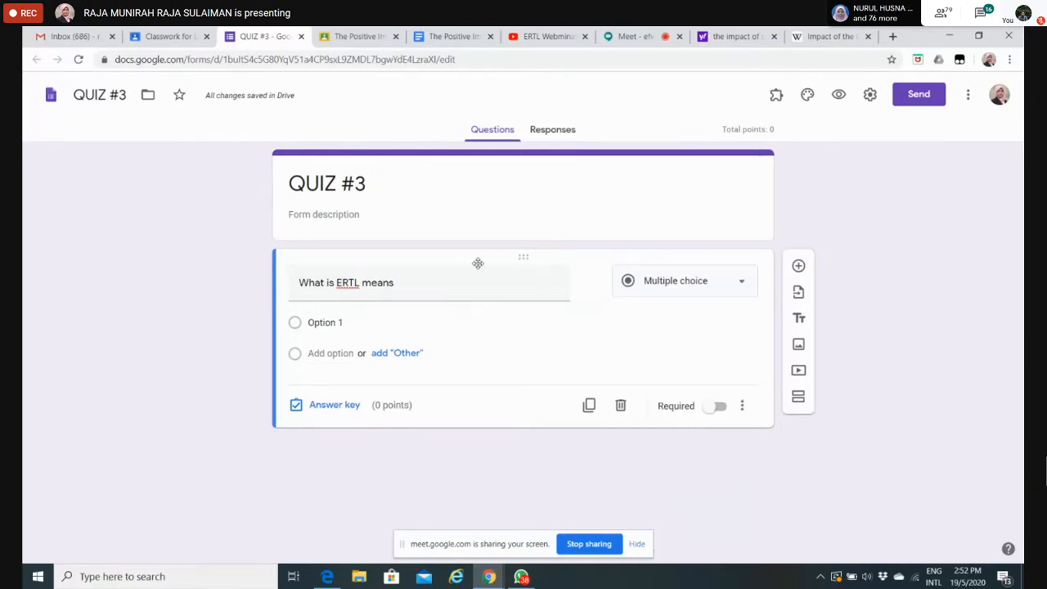
pyautogui.click(339, 324)
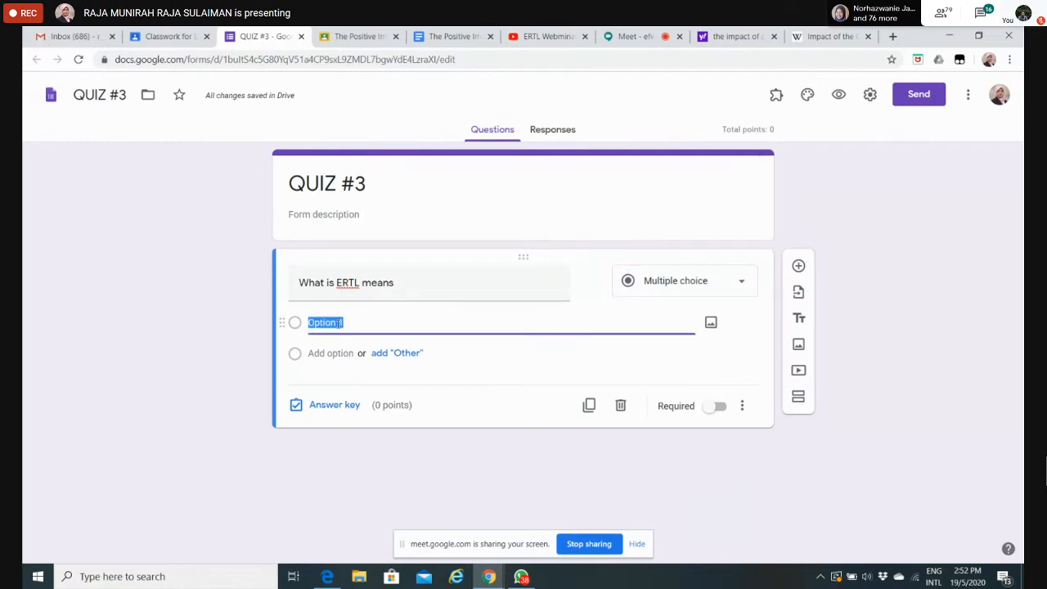
pyautogui.write('mer')
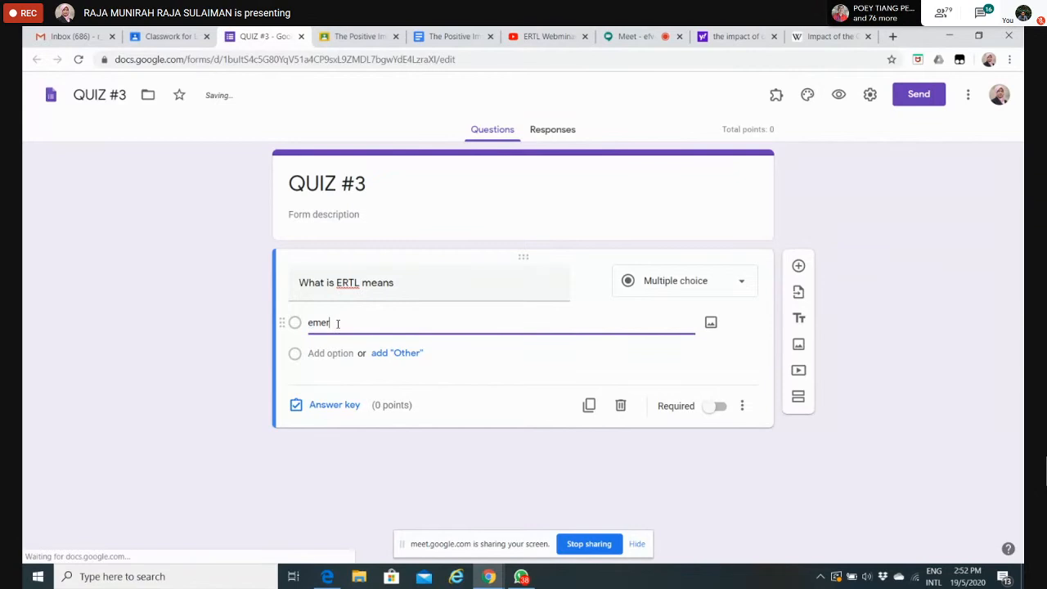
pyautogui.write('genc')
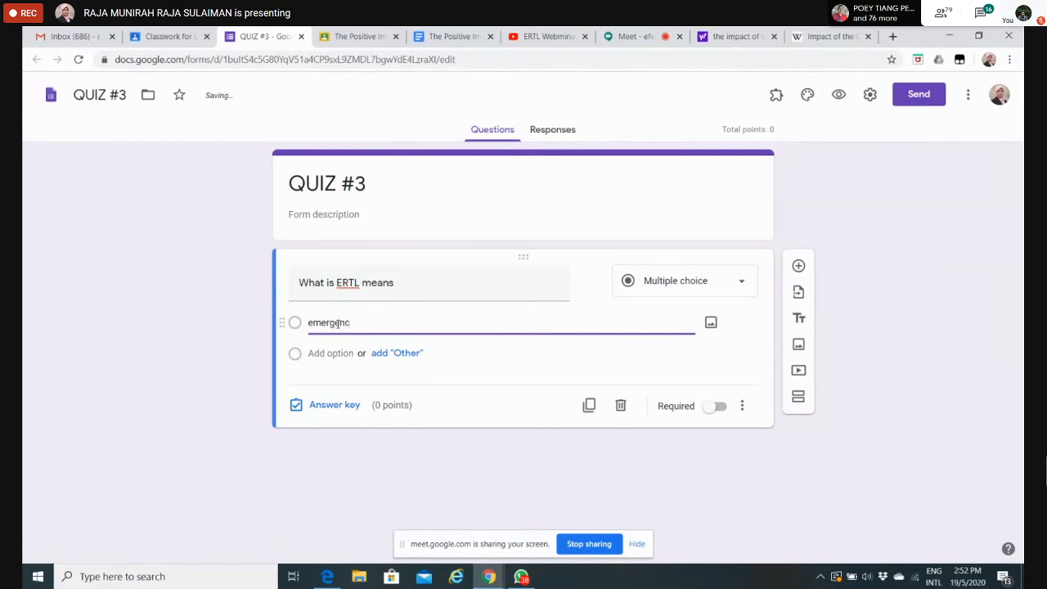
pyautogui.write('y remote TV')
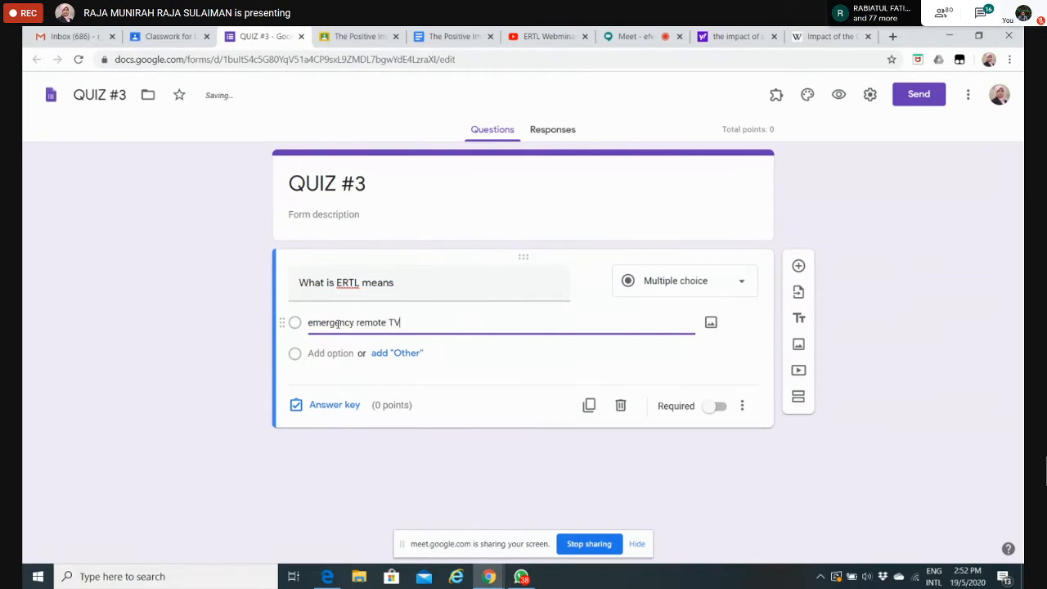
# Step: Copy the first option's text into a second option and change it to "emergency remote teaching"
pyautogui.moveTo(417, 319); pyautogui.dragTo(309, 323)
pyautogui.hotkey('ctrl', 'c')
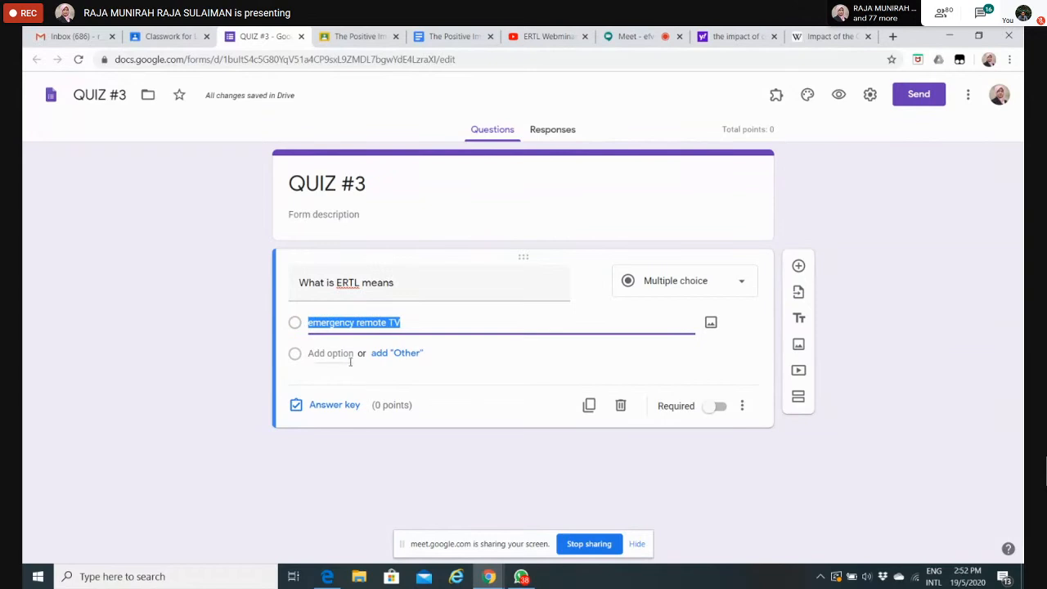
pyautogui.click(351, 361)
pyautogui.hotkey('ctrl', 'v')
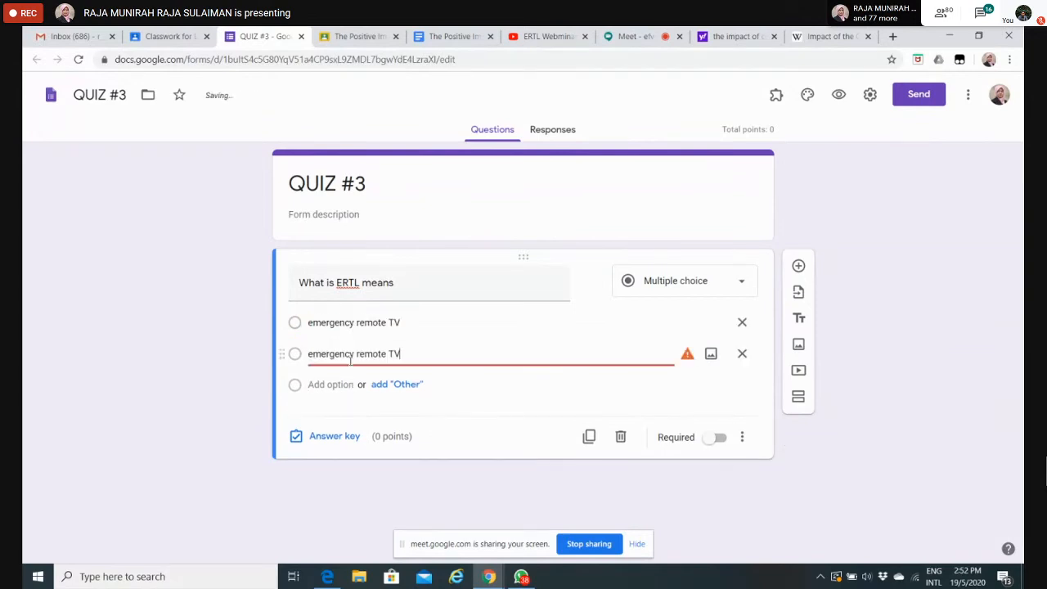
pyautogui.press('BackSpace')
pyautogui.press('BackSpace')
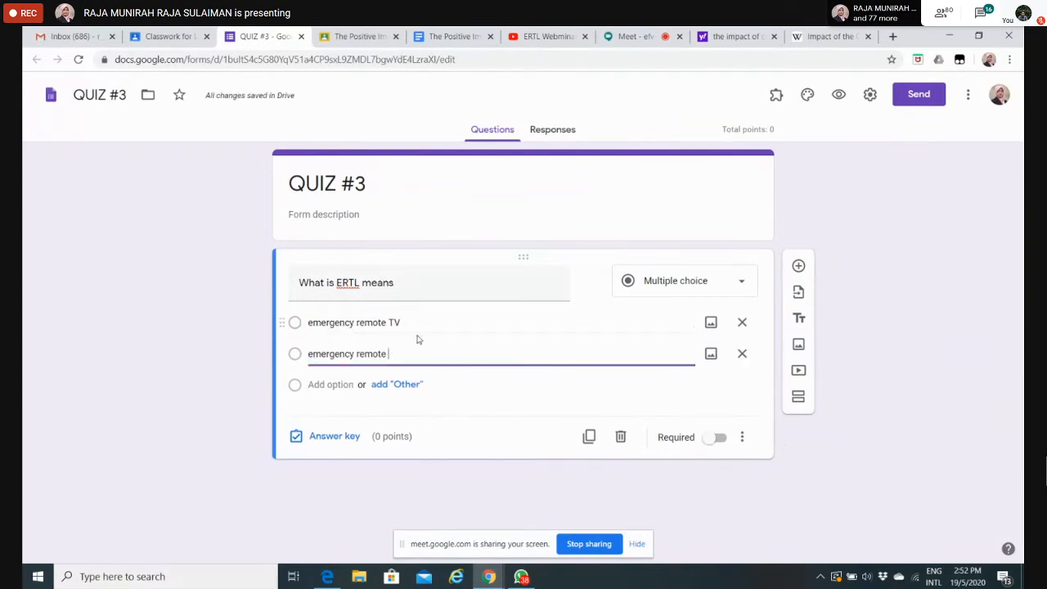
pyautogui.write('teaching')
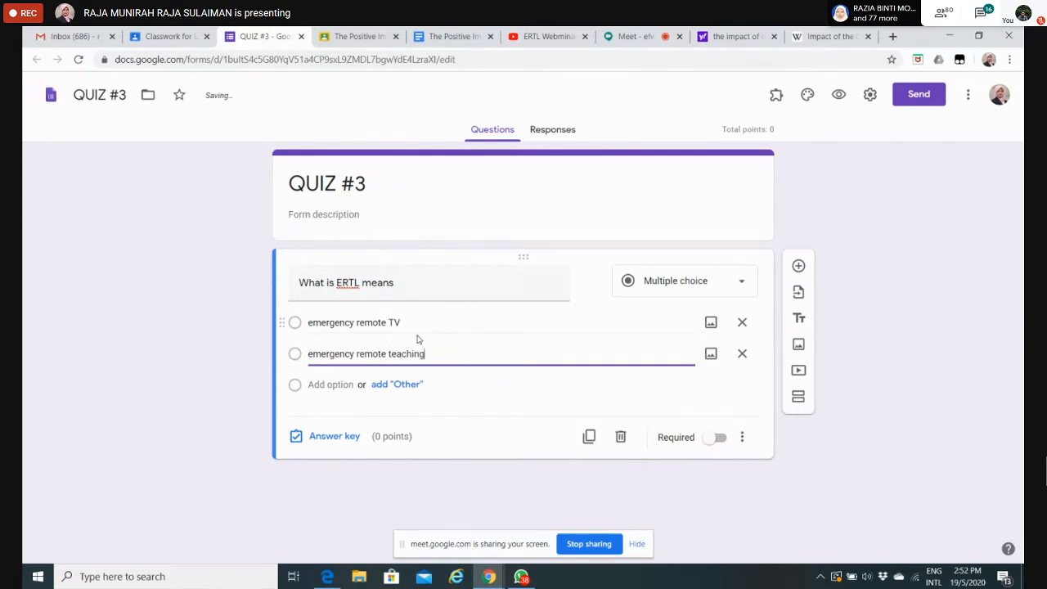
# Step: Paste the copied text as a third option and change it to "emergency remote teaching and learning"
pyautogui.click(339, 385)
pyautogui.hotkey('ctrl', 'v')
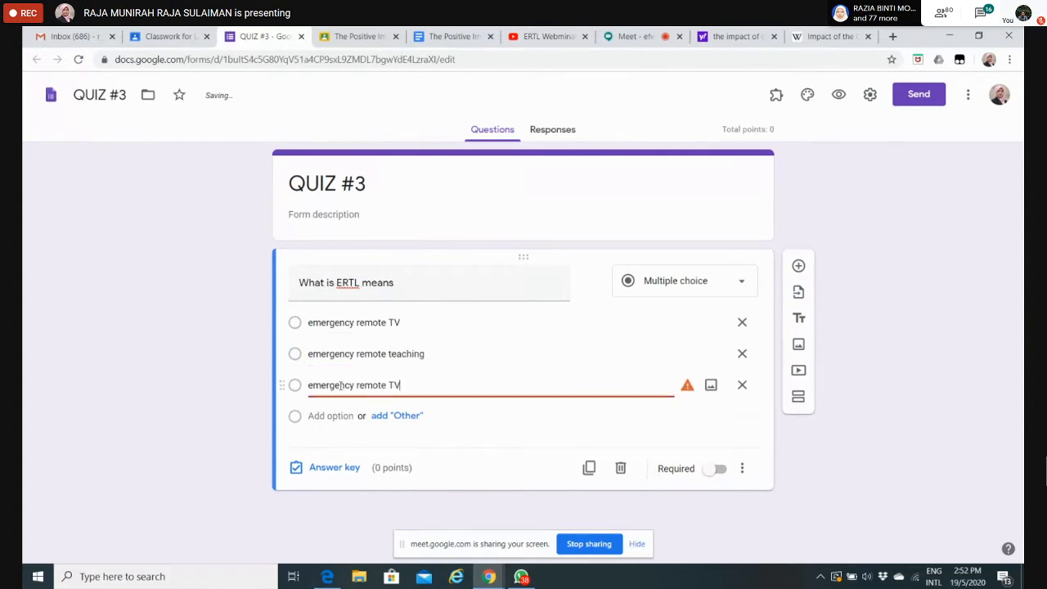
pyautogui.press('BackSpace')
pyautogui.press('BackSpace')
pyautogui.write('te')
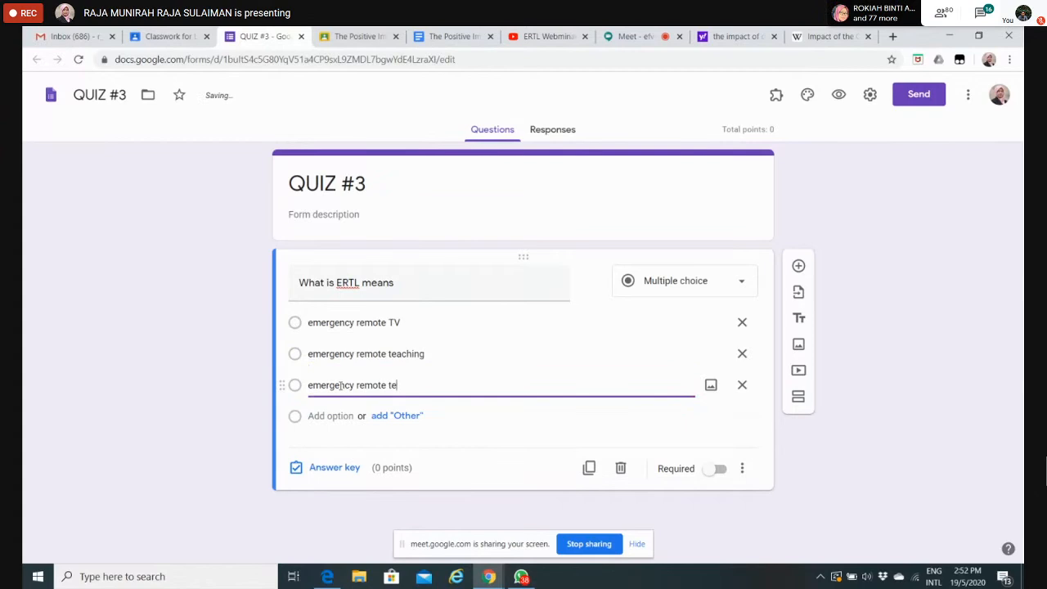
pyautogui.write('aching and learning')
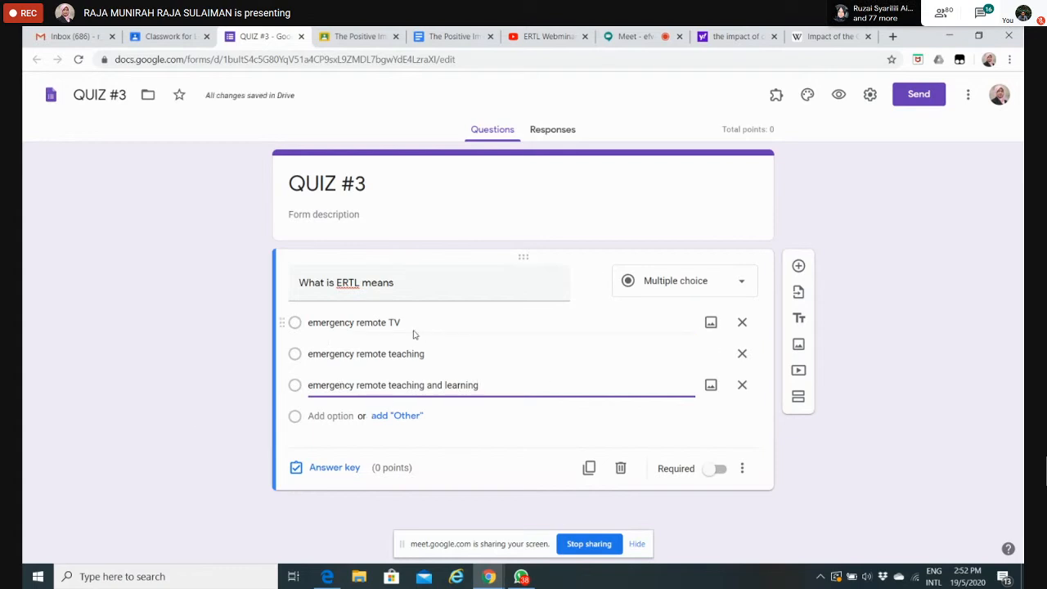
# Step: Set "emergency remote teaching and learning" as the correct answer in the answer key and give the question 1 point
pyautogui.click(336, 468)
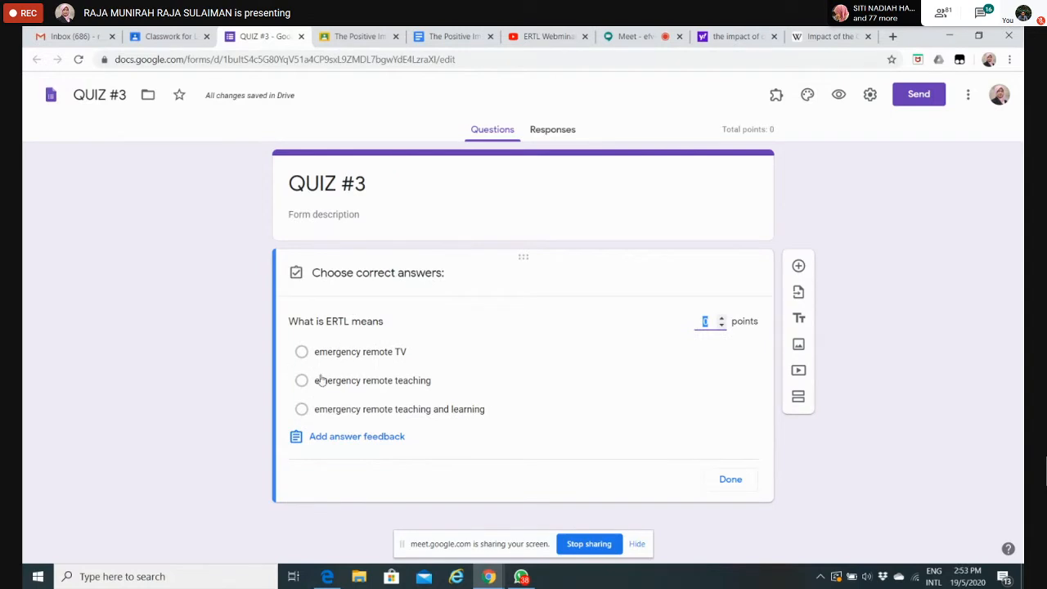
pyautogui.click(301, 416)
pyautogui.click(301, 413)
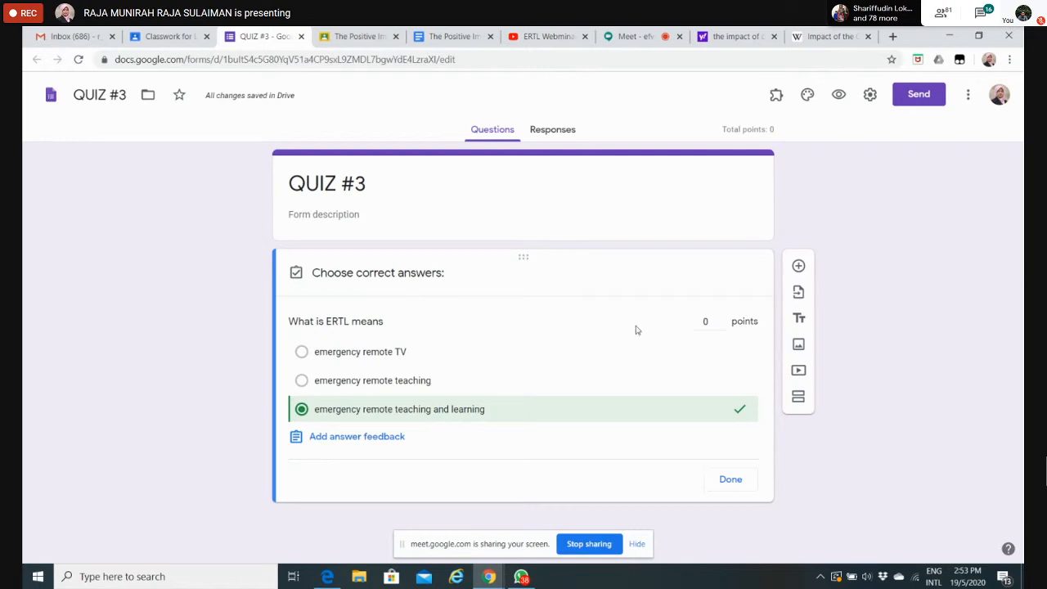
pyautogui.click(721, 318)
pyautogui.click(731, 481)
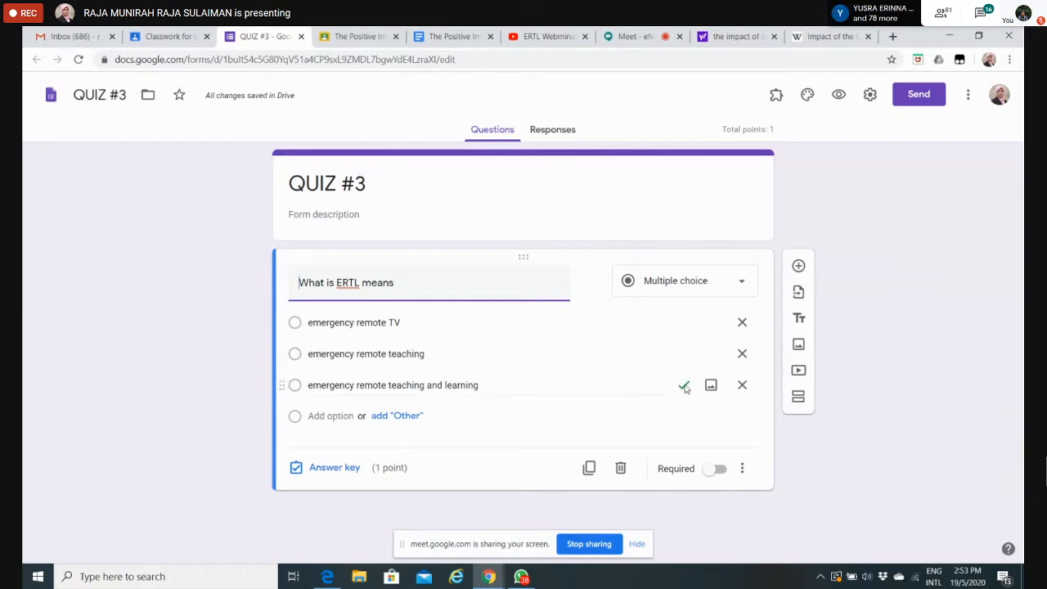
# Step: Make the question "What is ERTL means" required
pyautogui.click(728, 470)
pyautogui.click(740, 468)
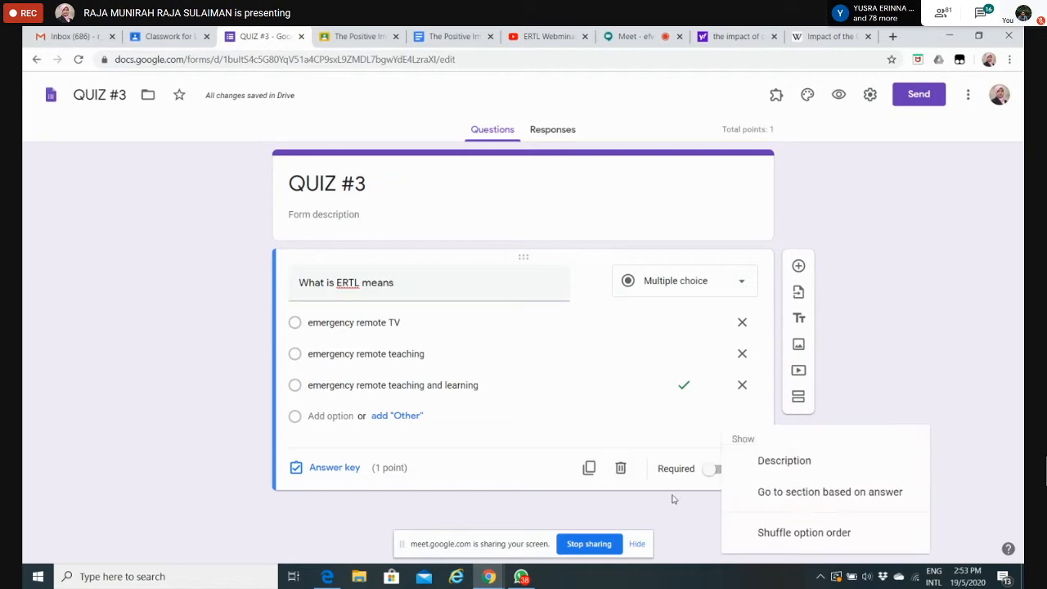
pyautogui.click(712, 439)
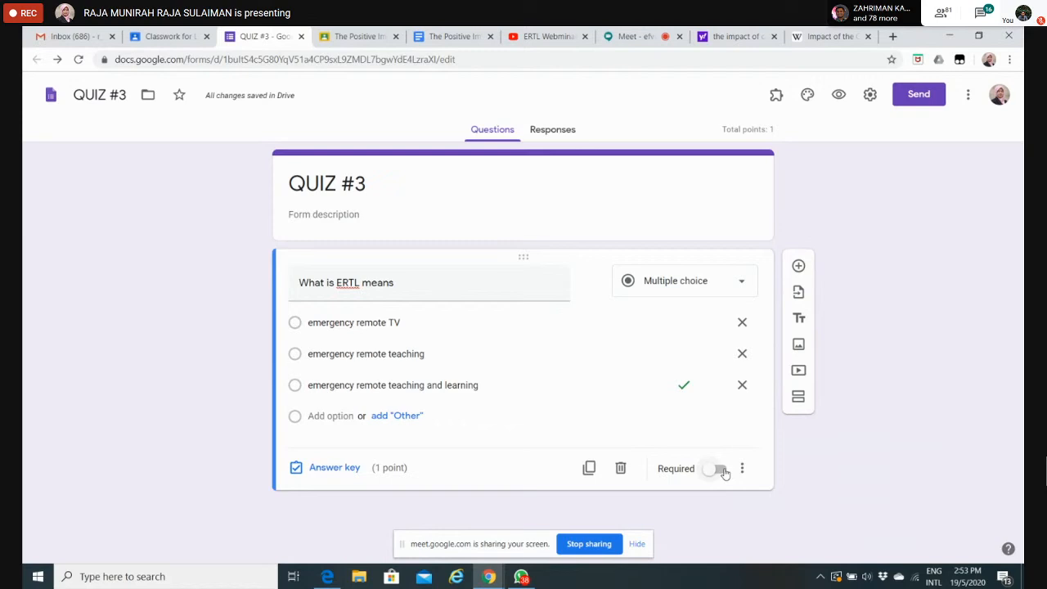
pyautogui.click(720, 469)
pyautogui.click(715, 471)
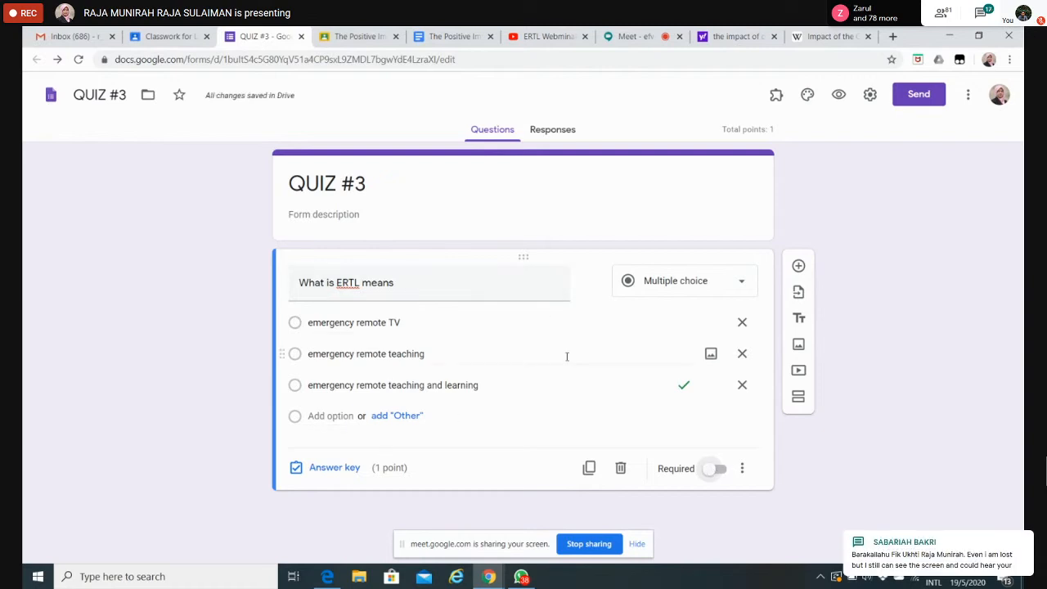
pyautogui.click(718, 470)
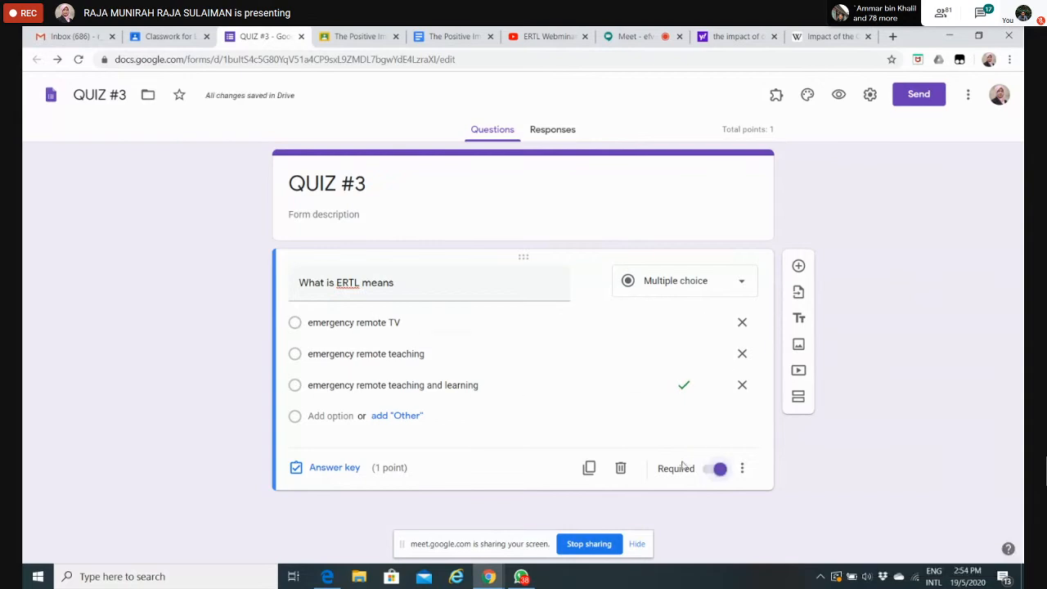
# Step: Add a second question below the ERTL question and set its type to Dropdown
pyautogui.click(799, 267)
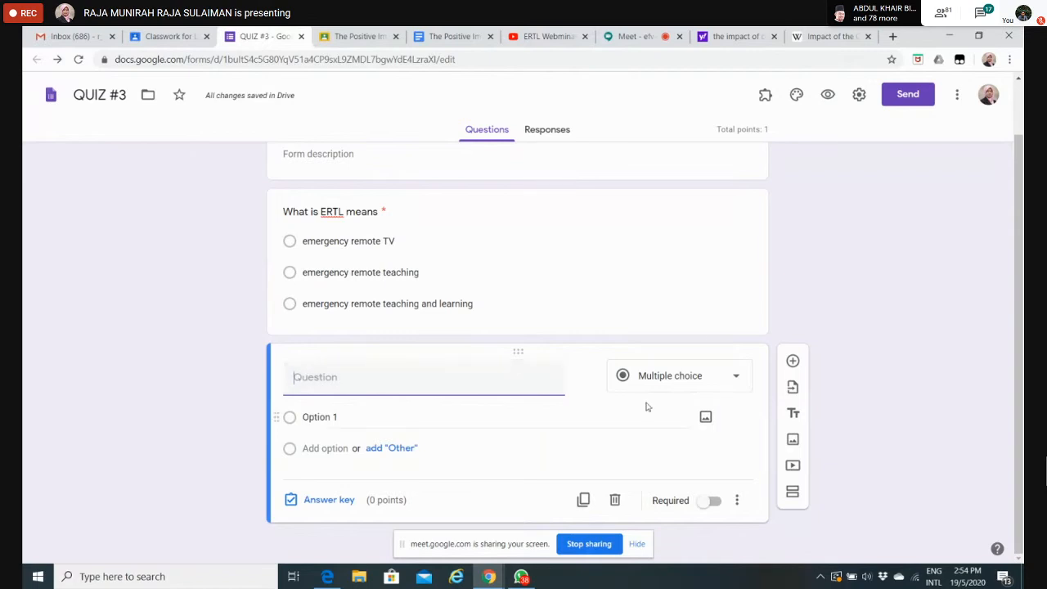
pyautogui.click(735, 379)
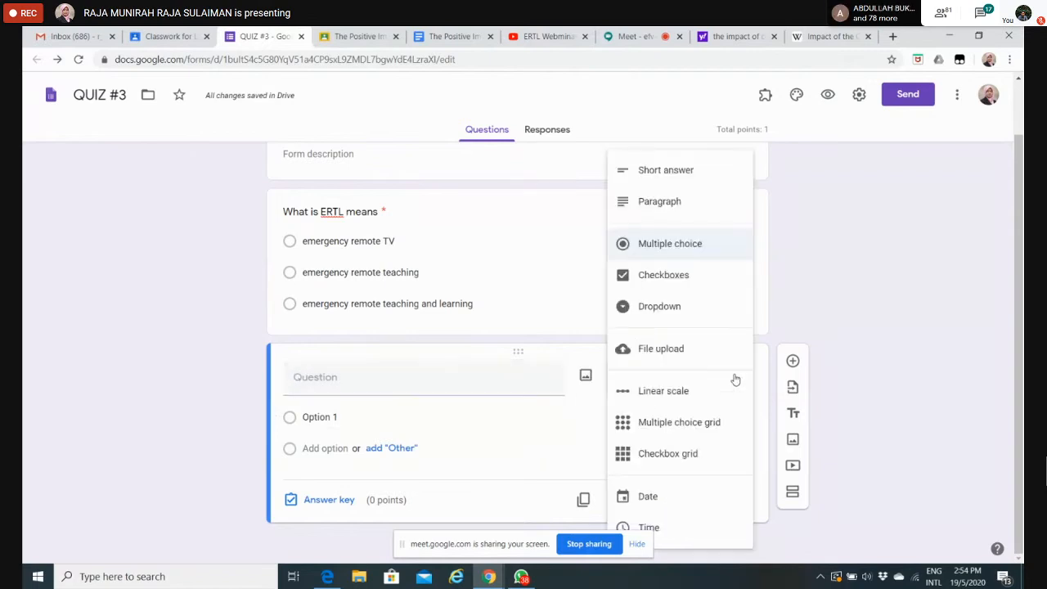
pyautogui.click(677, 307)
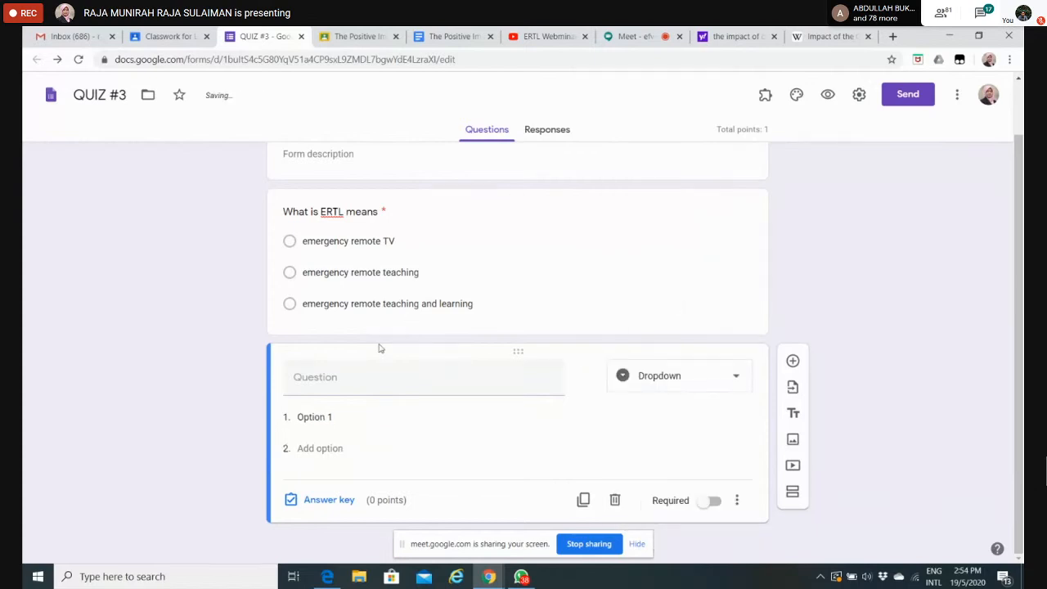
# Step: Enter "Where is our students right now?" as the text of the second question
pyautogui.click(330, 373)
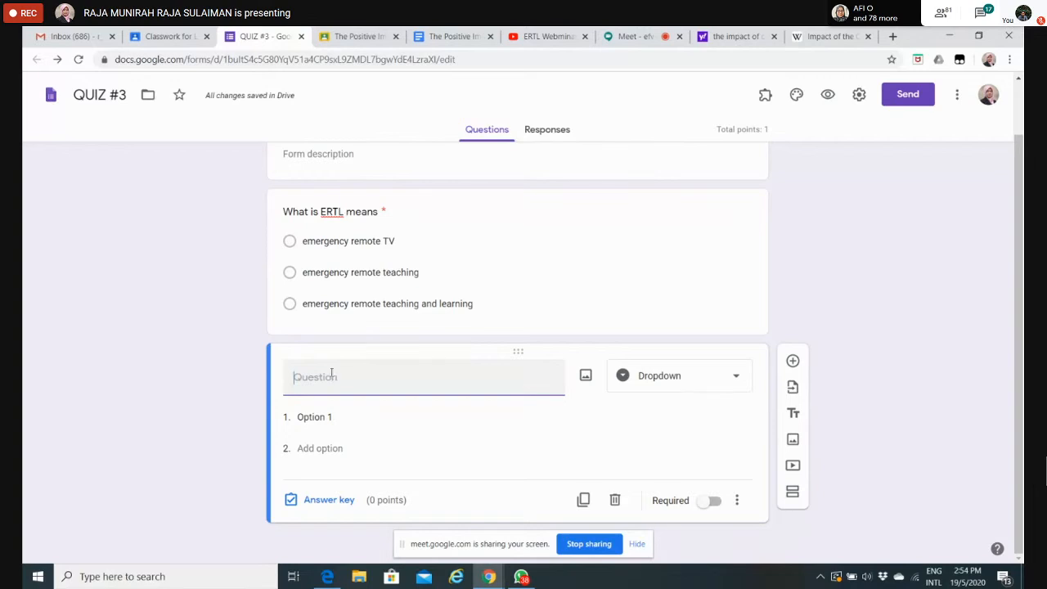
pyautogui.write('Wh')
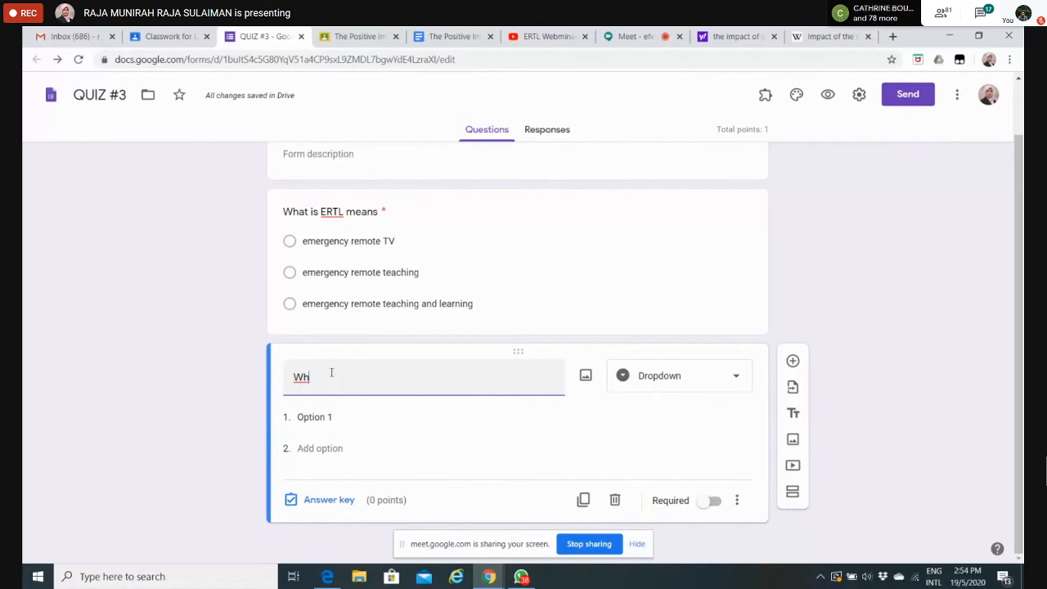
pyautogui.write('ere')
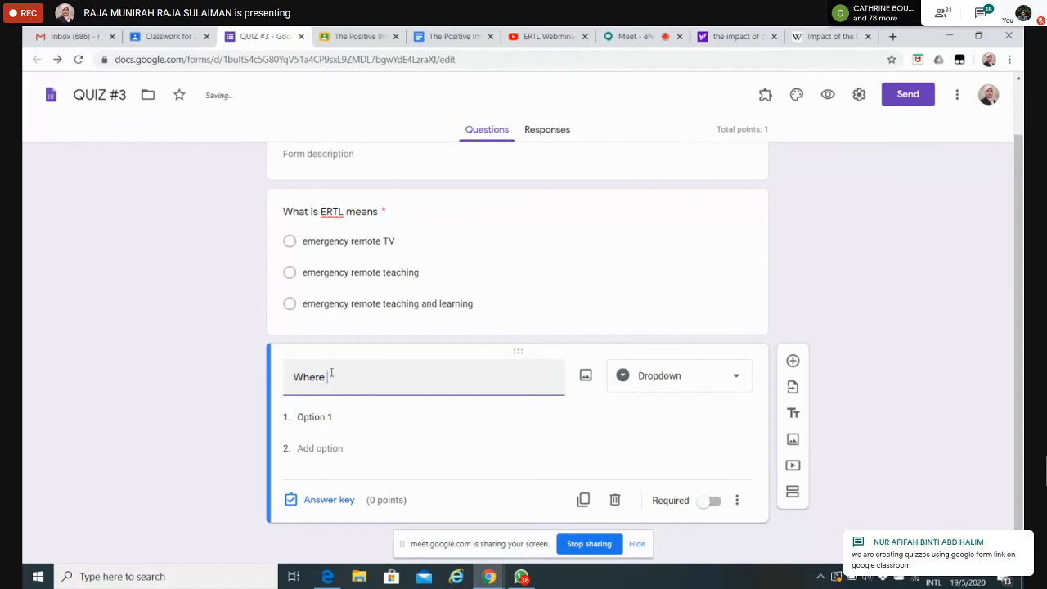
pyautogui.write(' is')
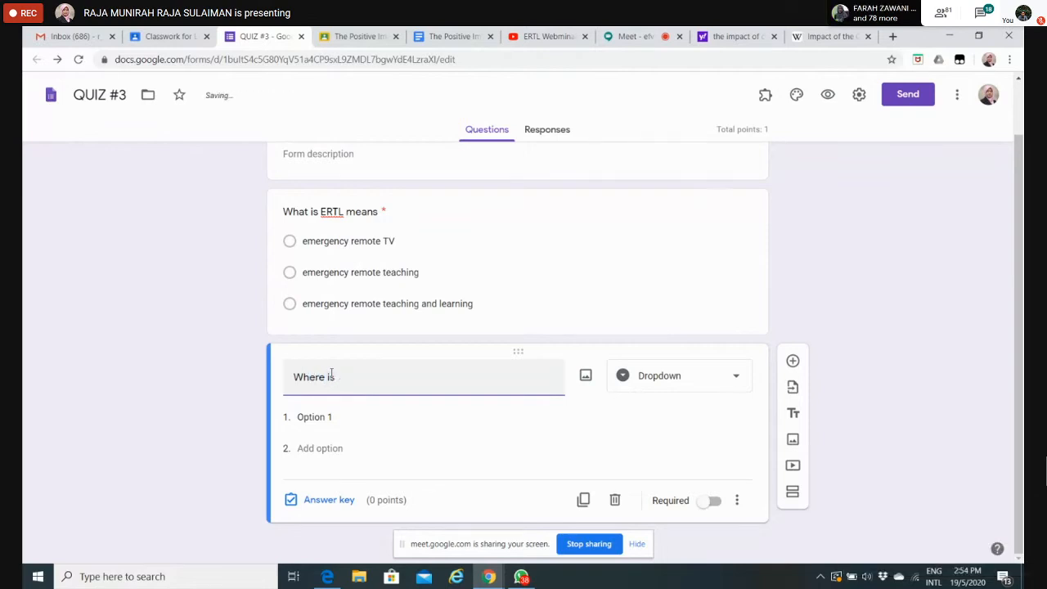
pyautogui.write(' our student')
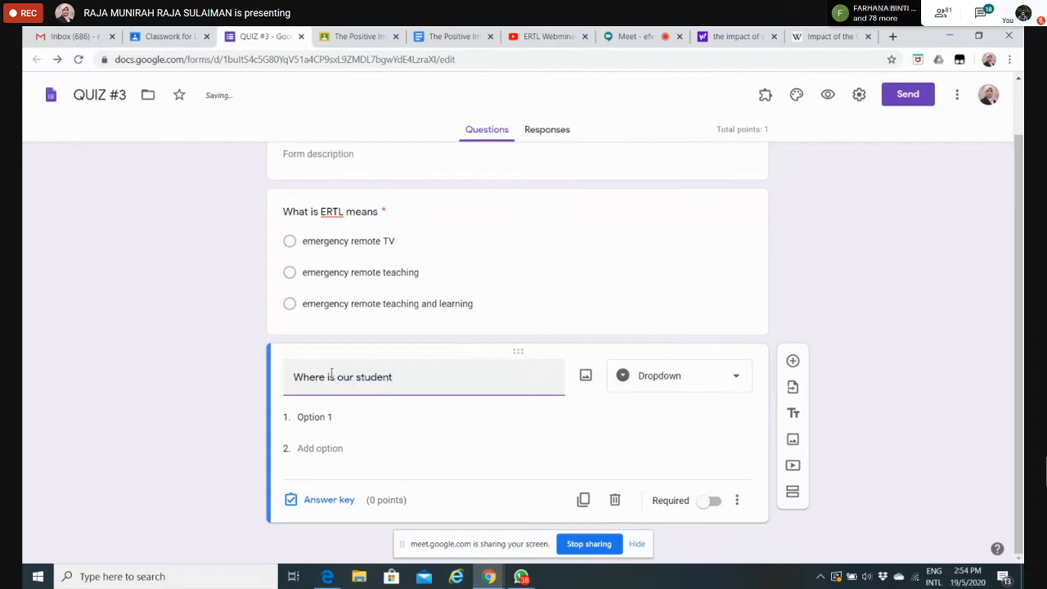
pyautogui.write('s')
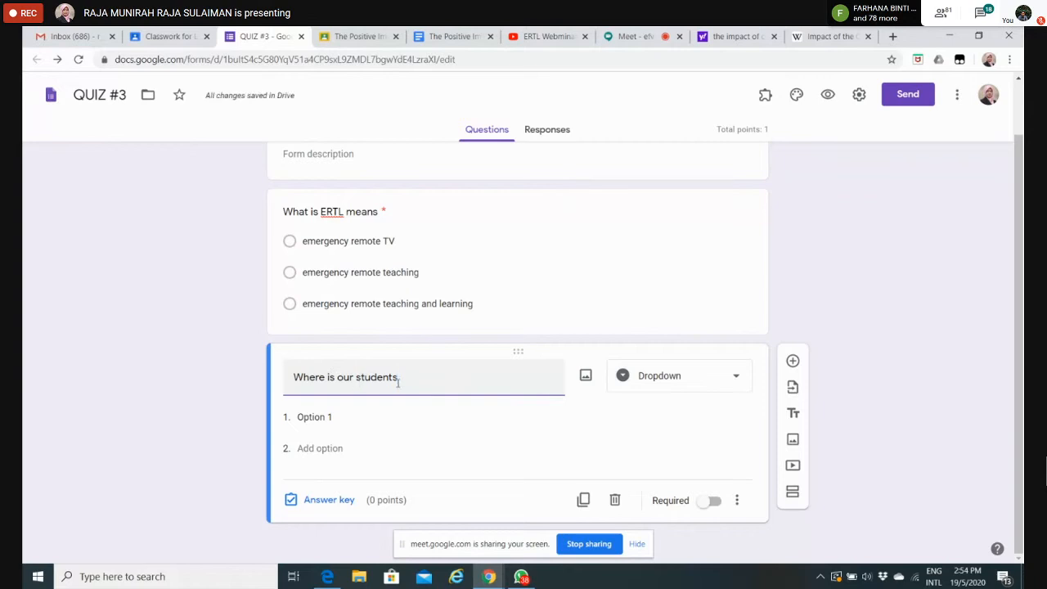
pyautogui.write(' rignht')
pyautogui.press('BackSpace')
pyautogui.press('BackSpace')
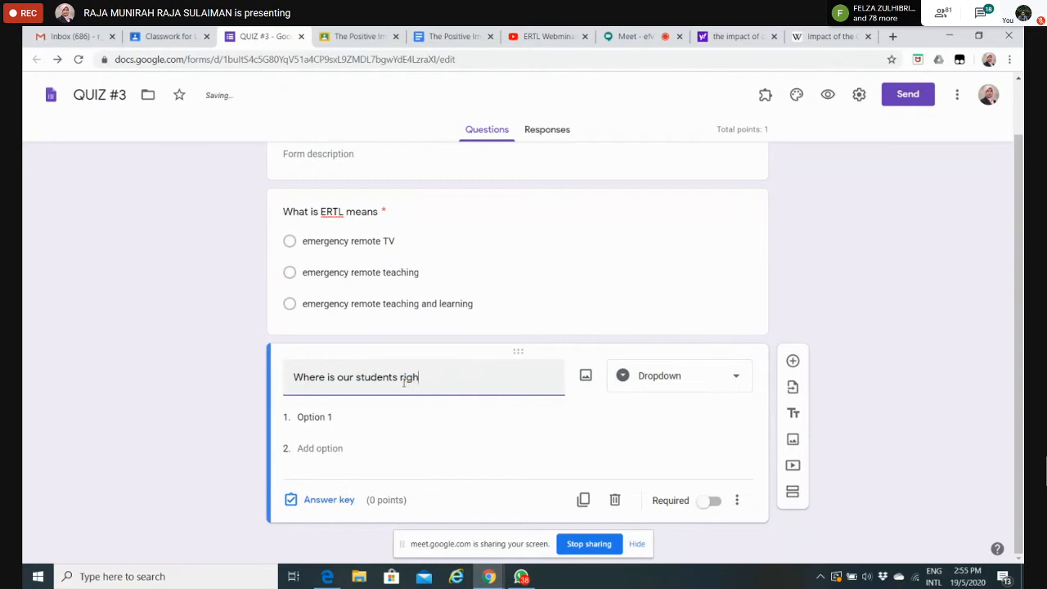
pyautogui.write('now?')
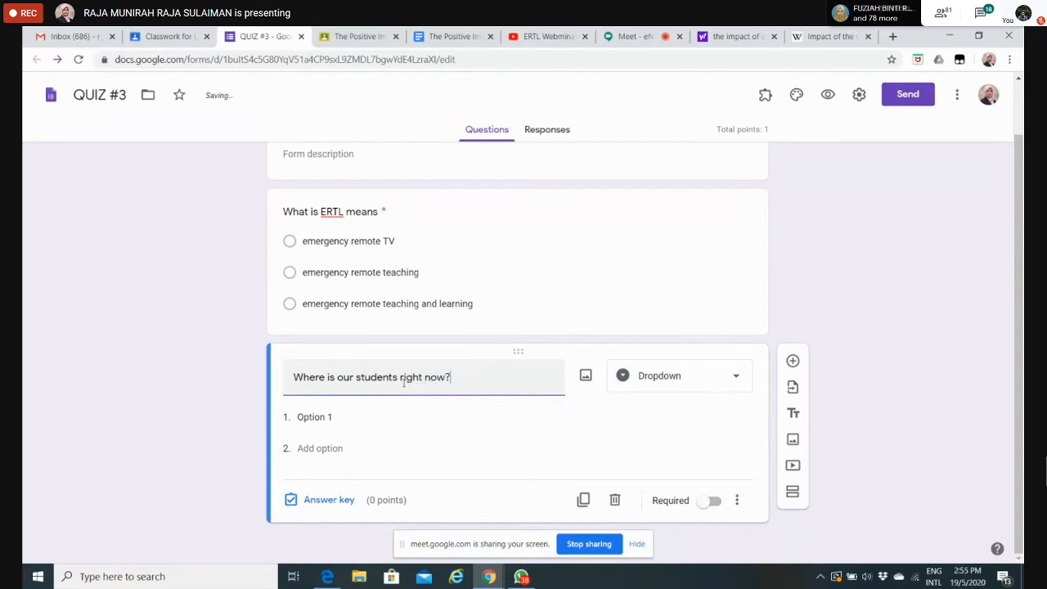
# Step: Change the second question's type to Checkboxes and enter "at IIUM mahallah" as its first option
pyautogui.click(739, 377)
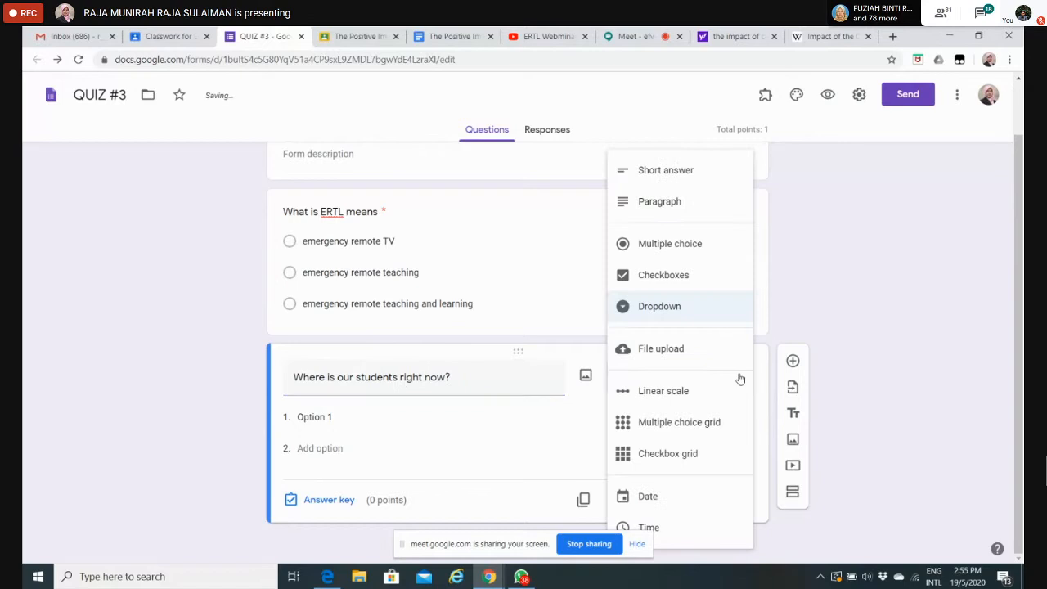
pyautogui.click(657, 275)
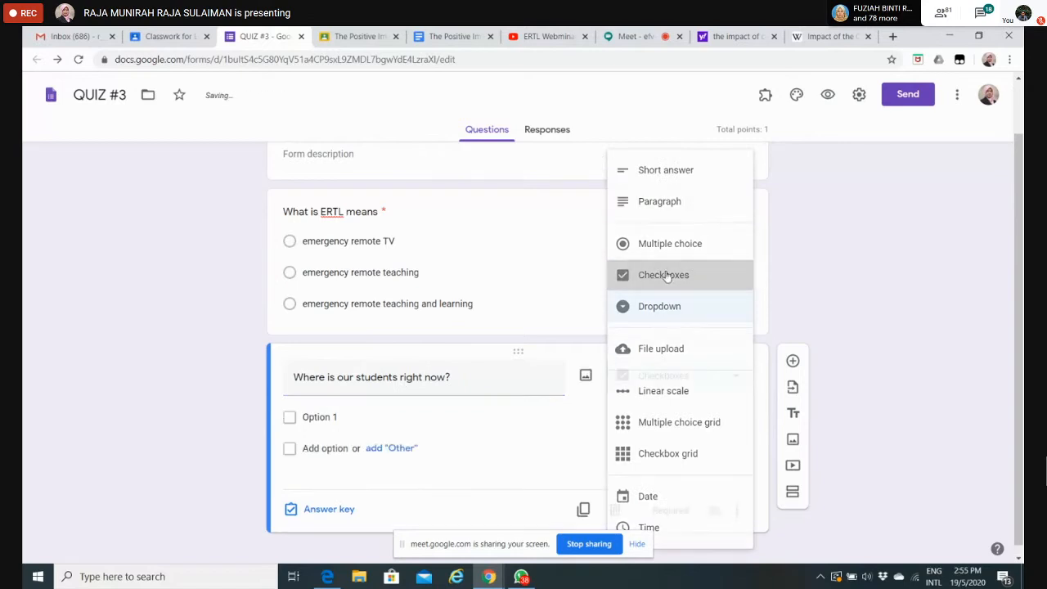
pyautogui.click(337, 416)
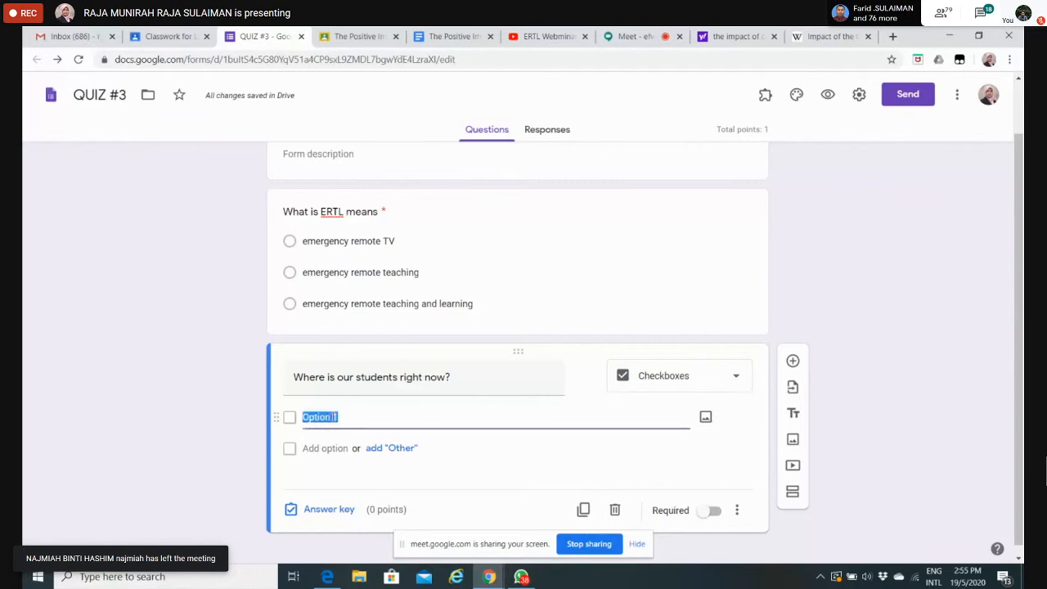
pyautogui.write('at I')
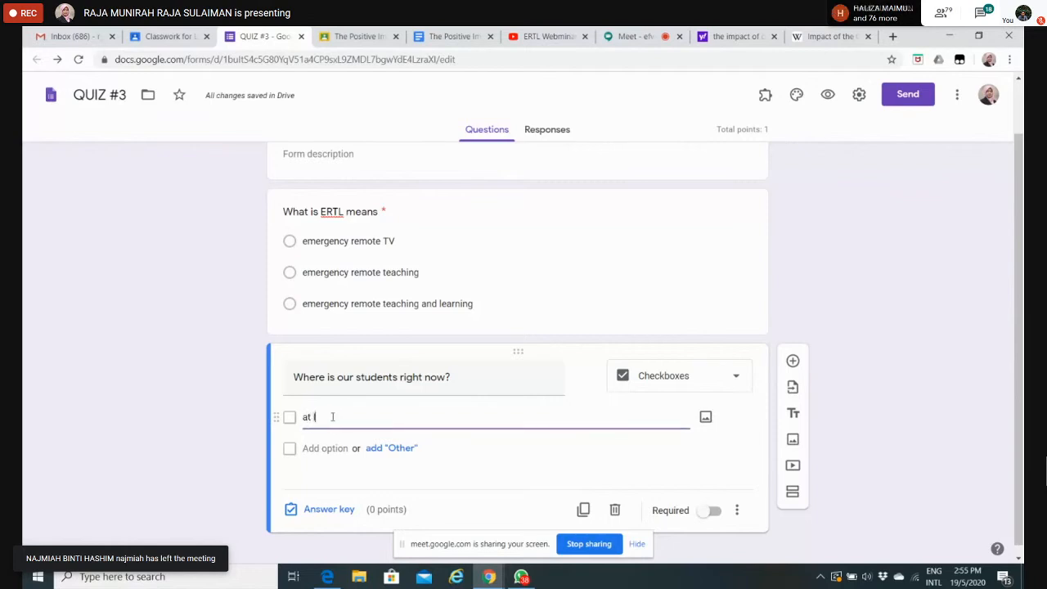
pyautogui.write('IUM mahallah')
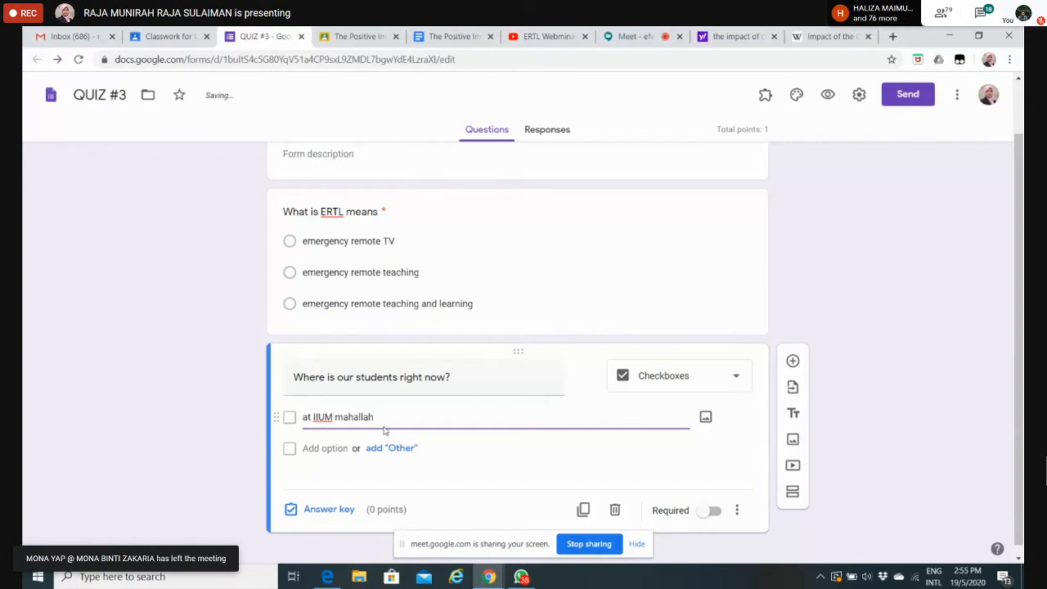
# Step: Add "at their home" and "I don't know" as the second and third options of the students' location question
pyautogui.click(342, 449)
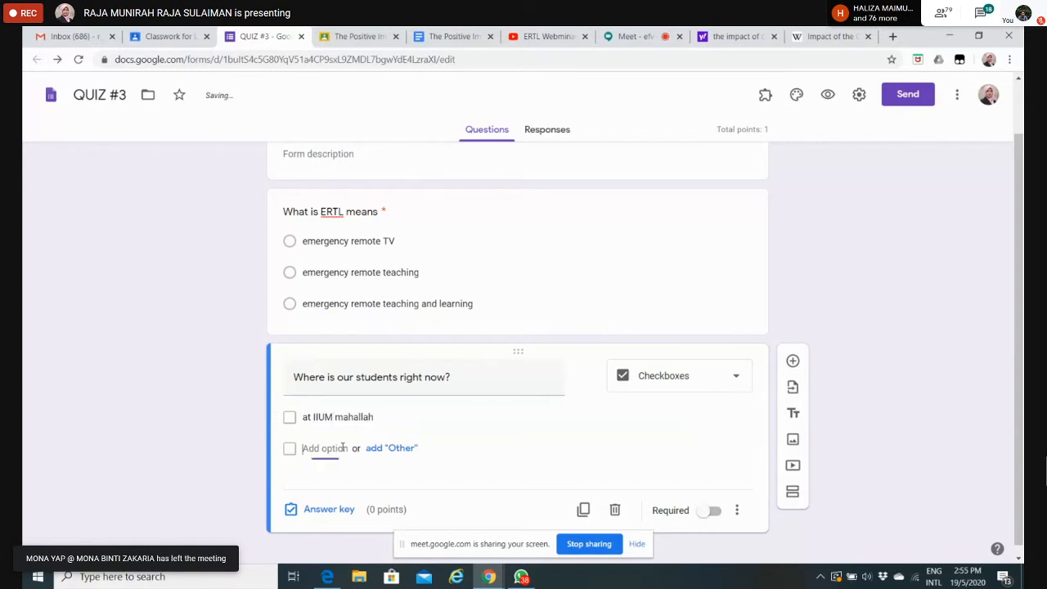
pyautogui.write('at th')
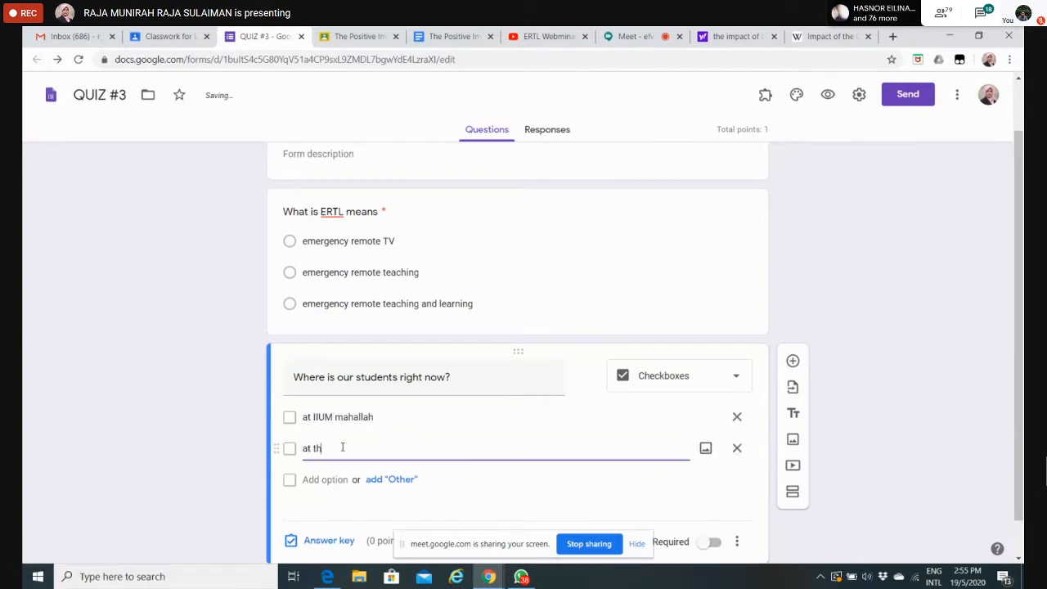
pyautogui.write('eir home')
pyautogui.click(321, 479)
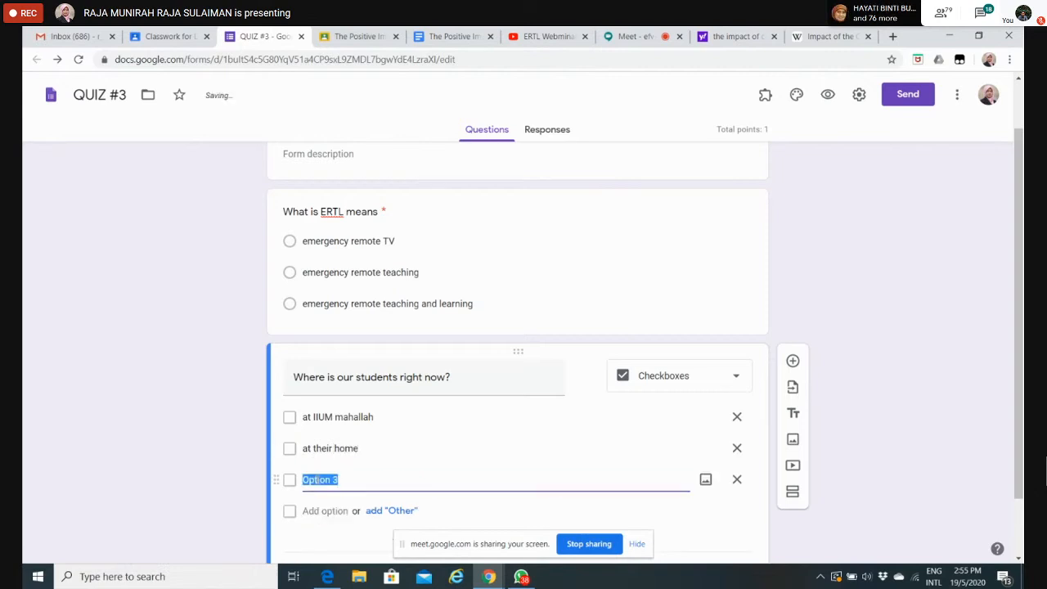
pyautogui.write('I don')
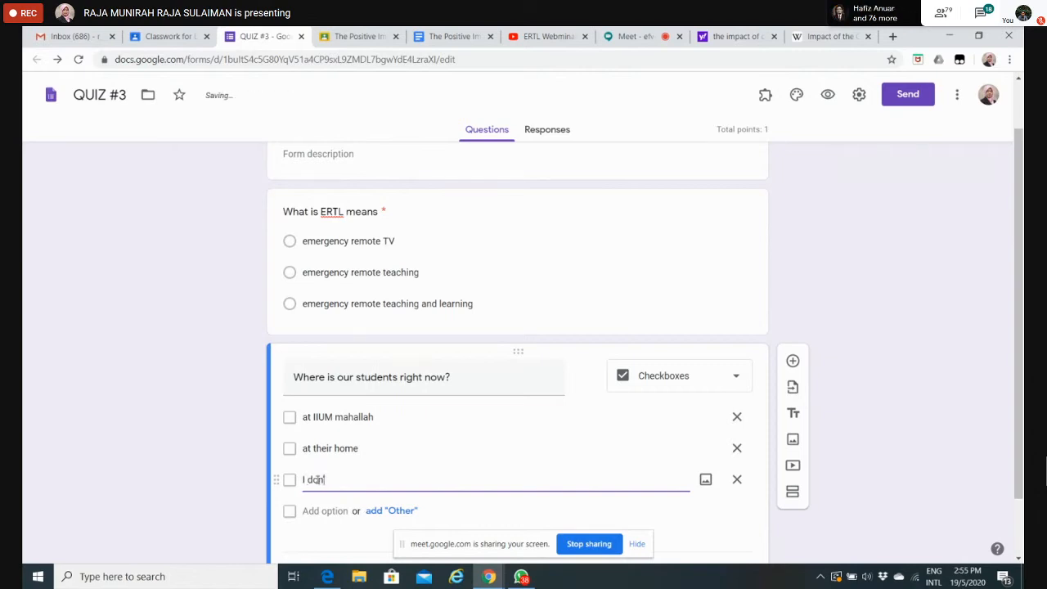
pyautogui.write("'t know")
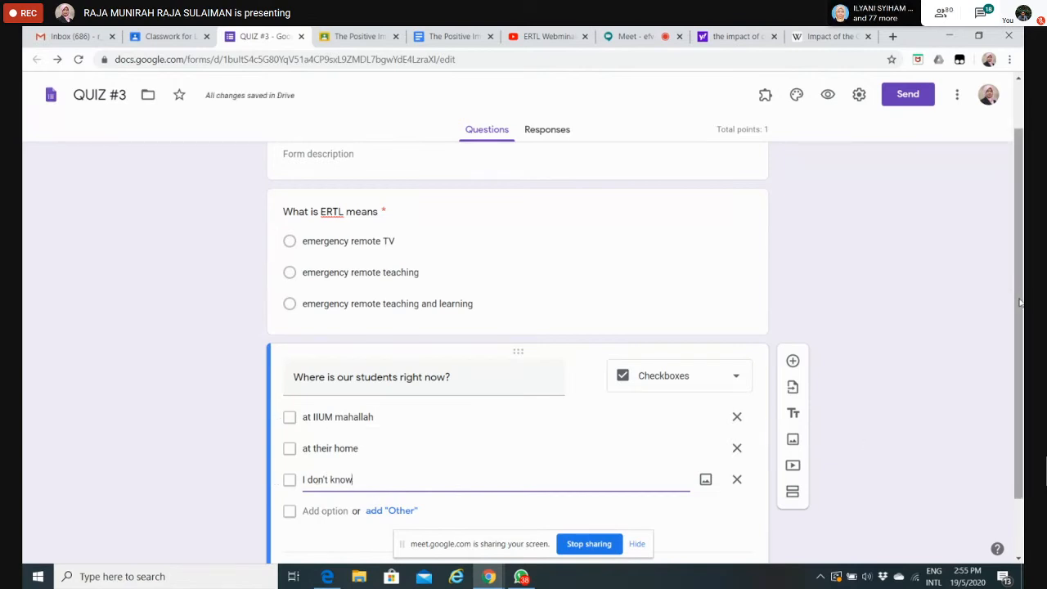
# Step: In the checkbox question's answer key, mark "at IIUM mahallah" and "at their home" as correct and set it to 2 points
pyautogui.scroll(-1, 1013, 296)
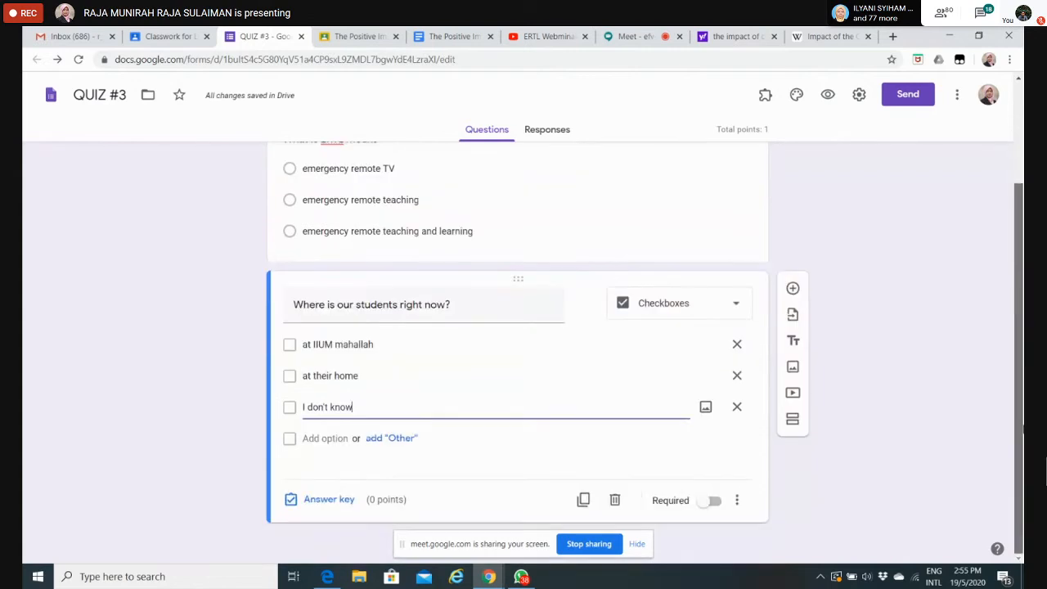
pyautogui.click(341, 507)
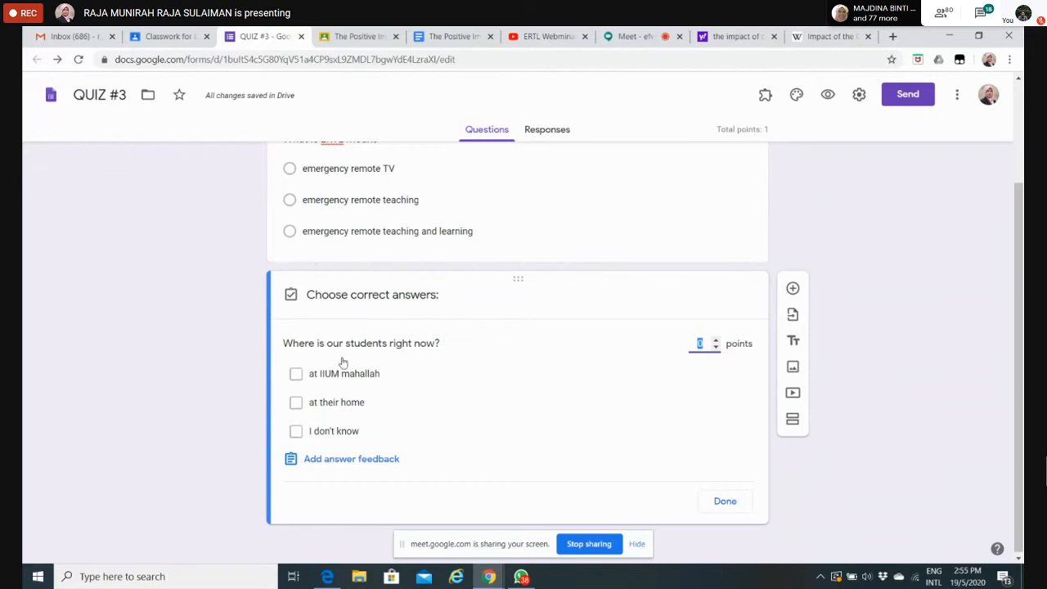
pyautogui.click(296, 375)
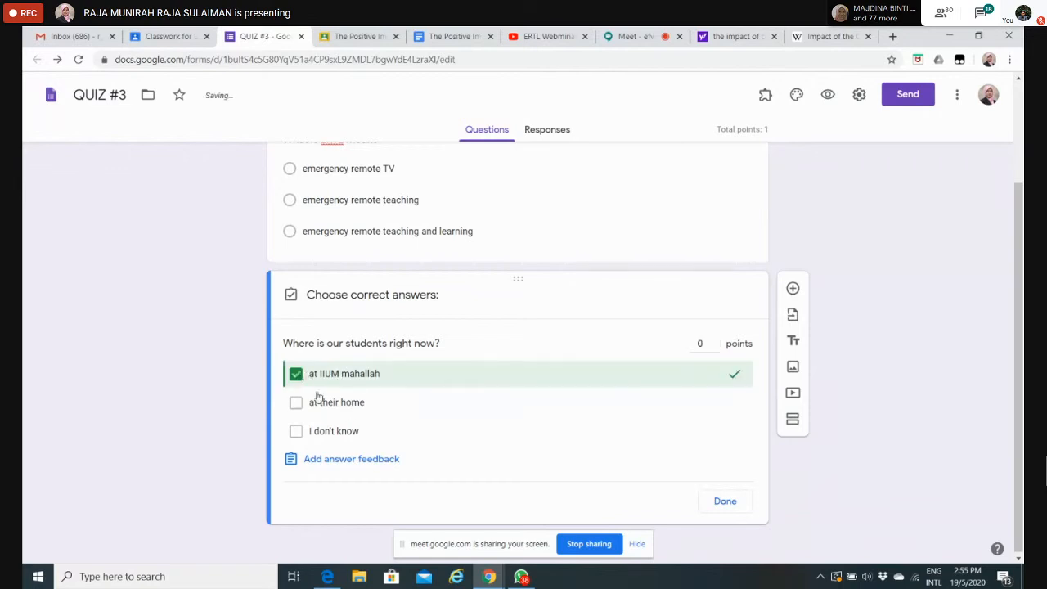
pyautogui.click(297, 404)
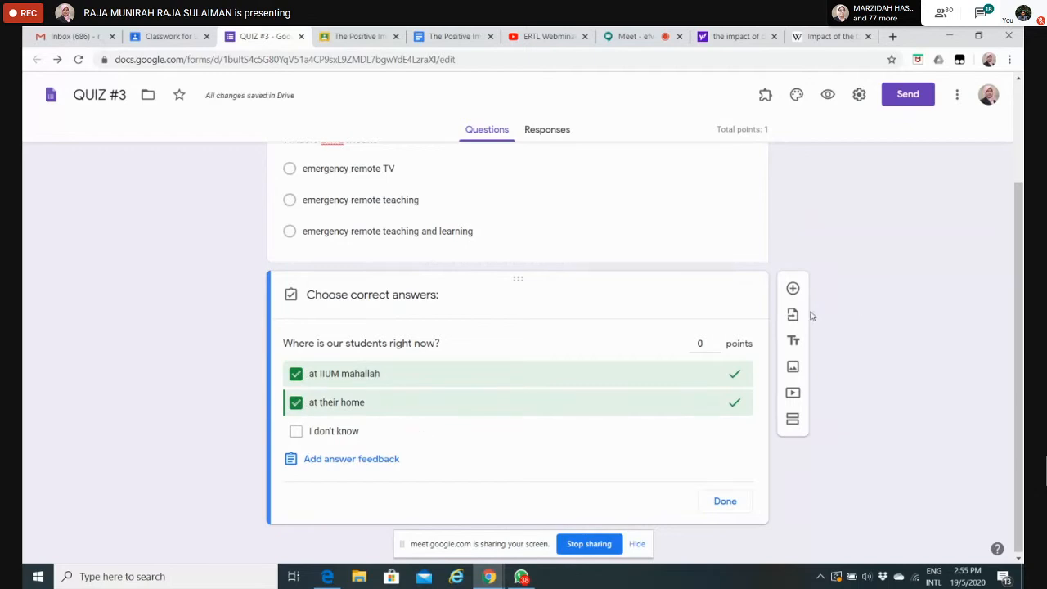
pyautogui.click(716, 340)
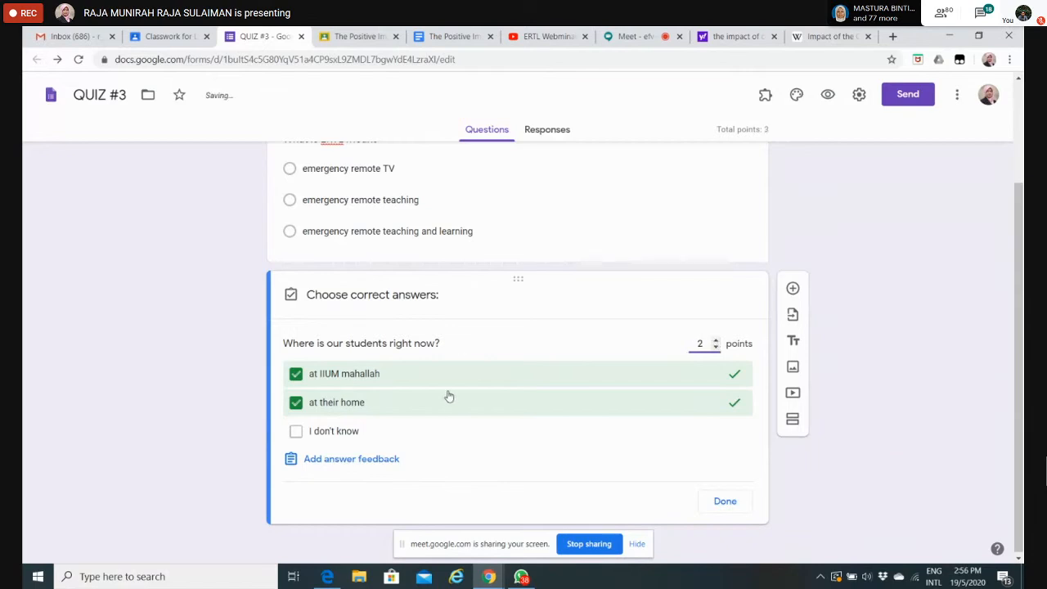
pyautogui.click(383, 466)
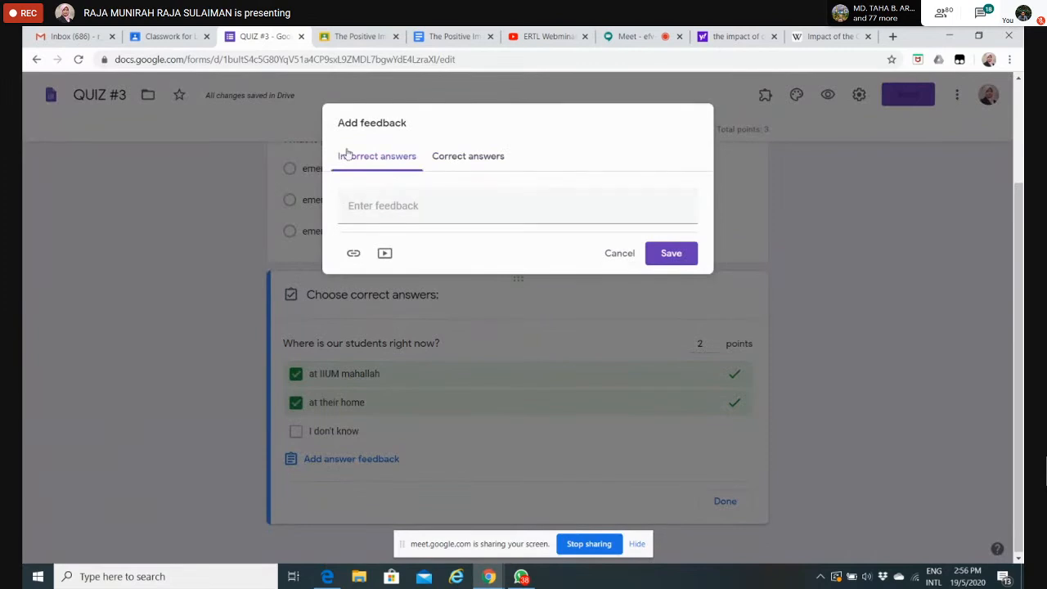
pyautogui.click(469, 157)
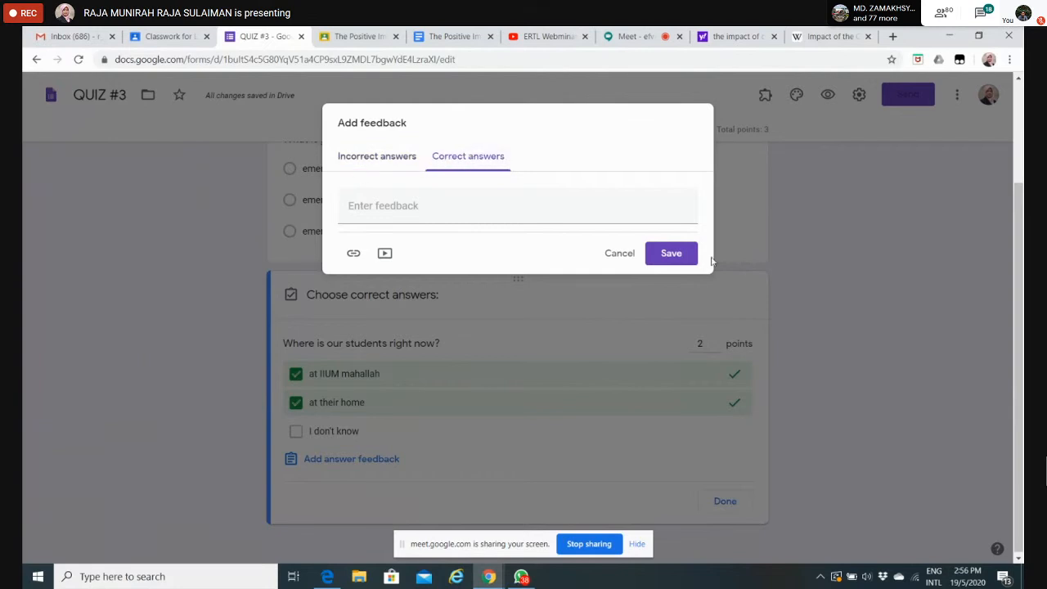
pyautogui.click(621, 253)
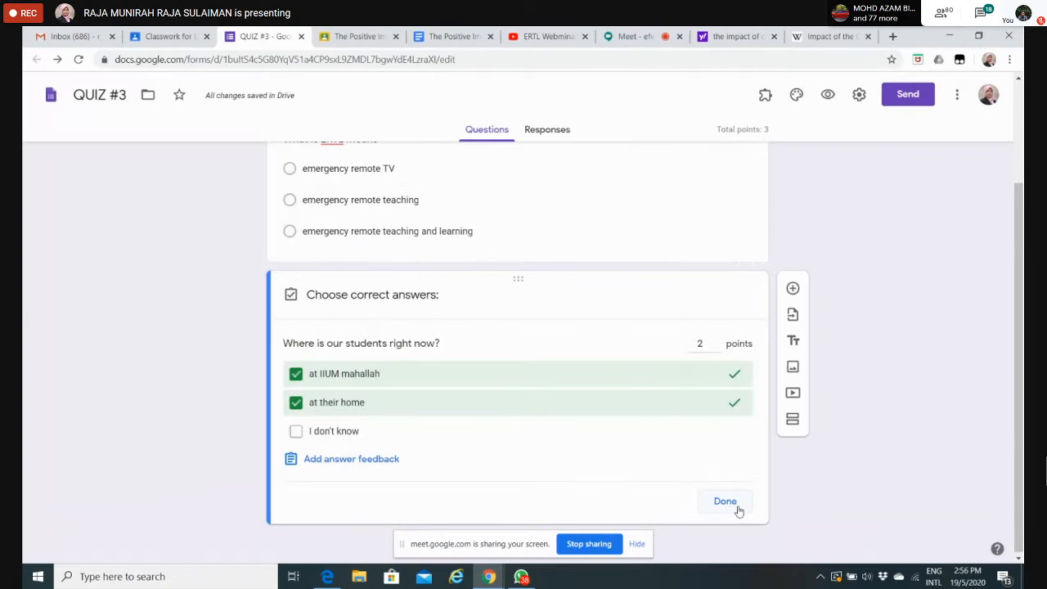
# Step: Finish the answer key and add a third question below with the type Short answer
pyautogui.click(726, 501)
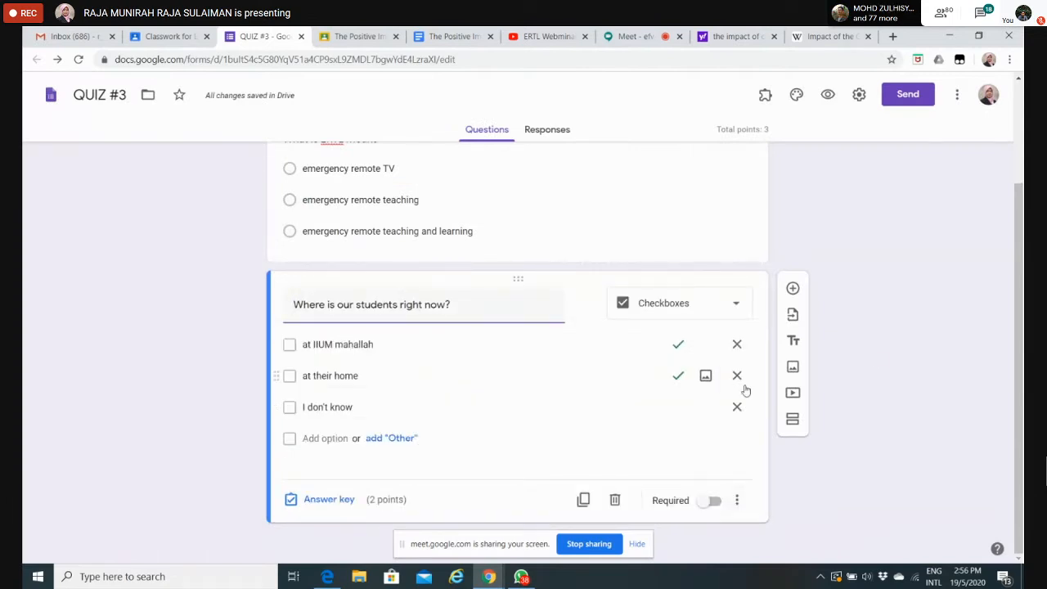
pyautogui.moveTo(1020, 278); pyautogui.dragTo(753, 220)
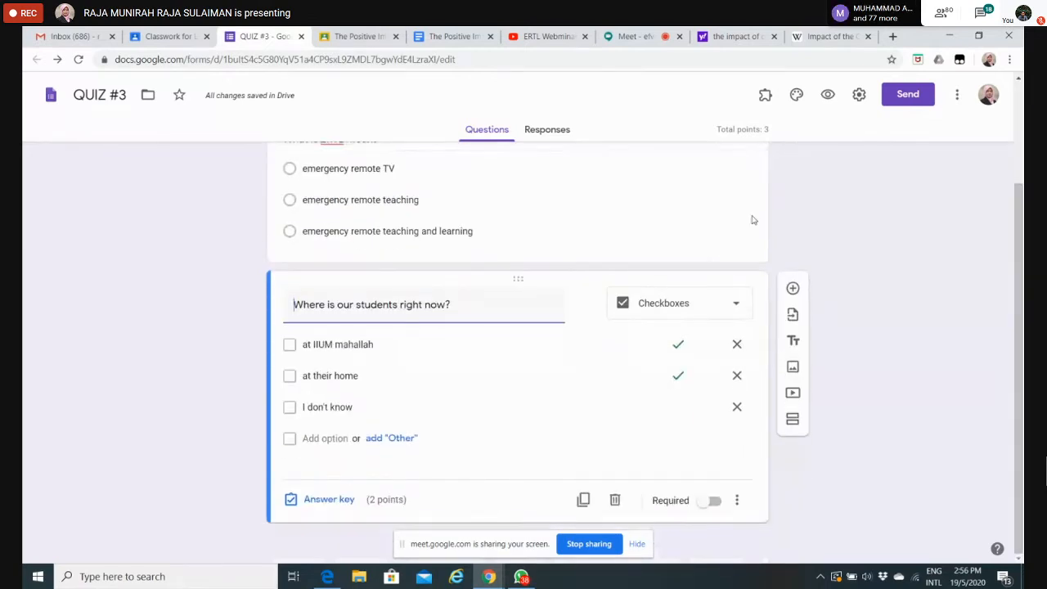
pyautogui.click(791, 287)
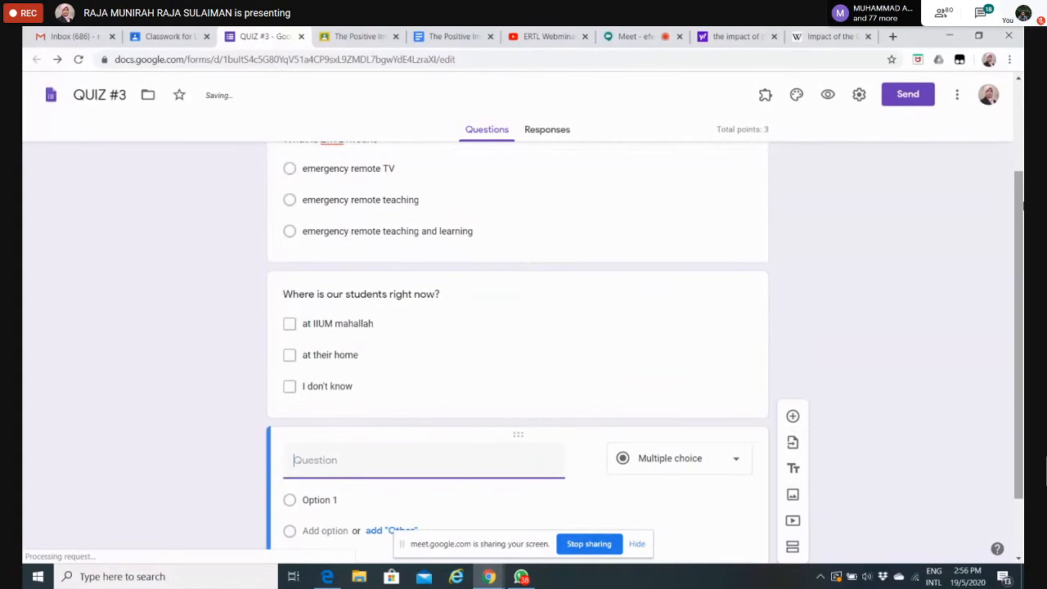
pyautogui.moveTo(1022, 204); pyautogui.dragTo(1024, 363)
pyautogui.click(731, 377)
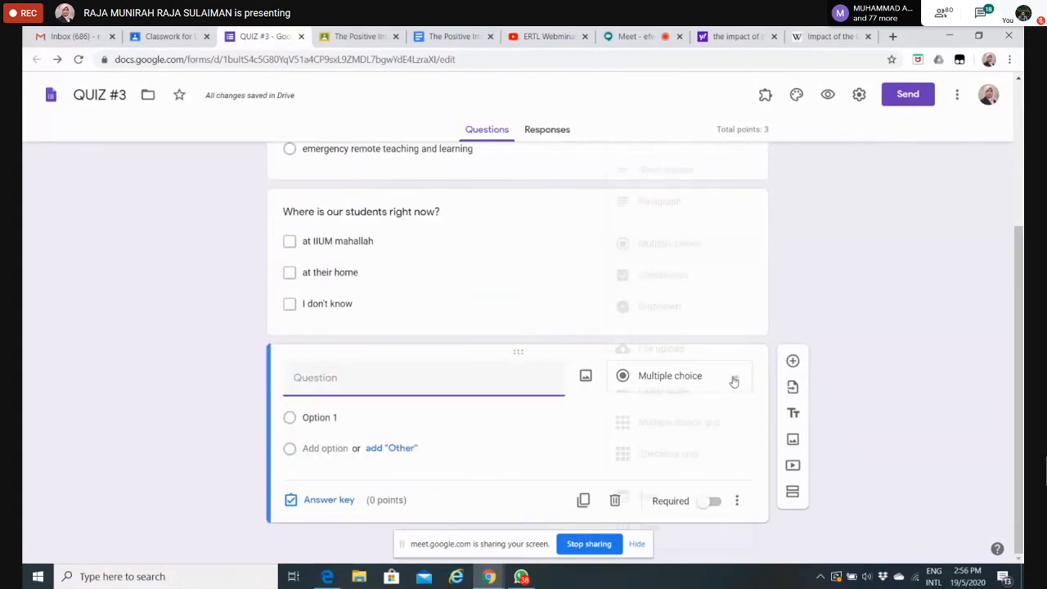
pyautogui.click(669, 171)
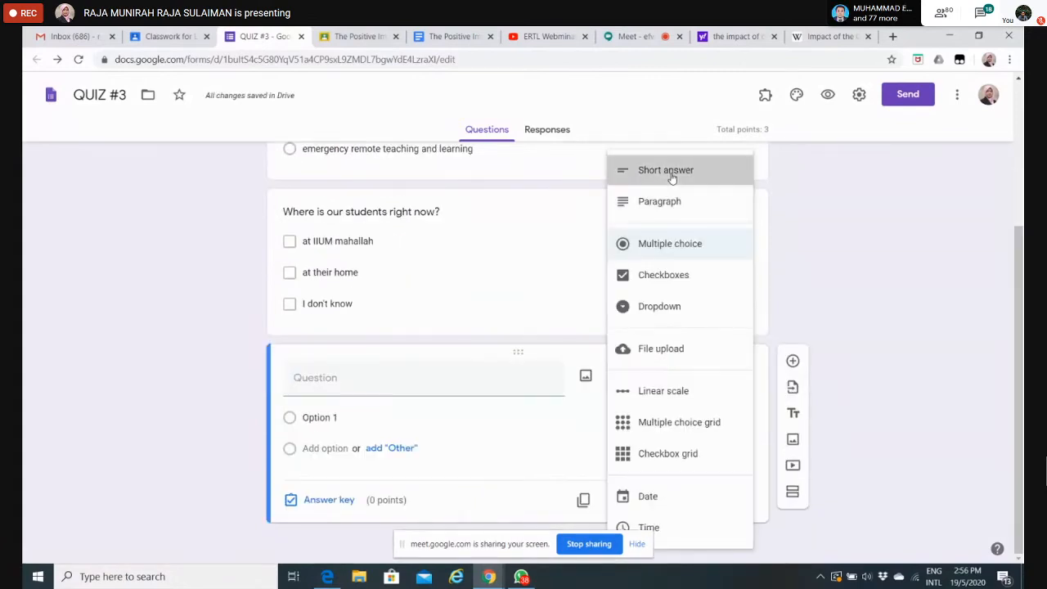
# Step: Enter "Are you ready for ERTL?" as the text of the short answer question
pyautogui.click(338, 399)
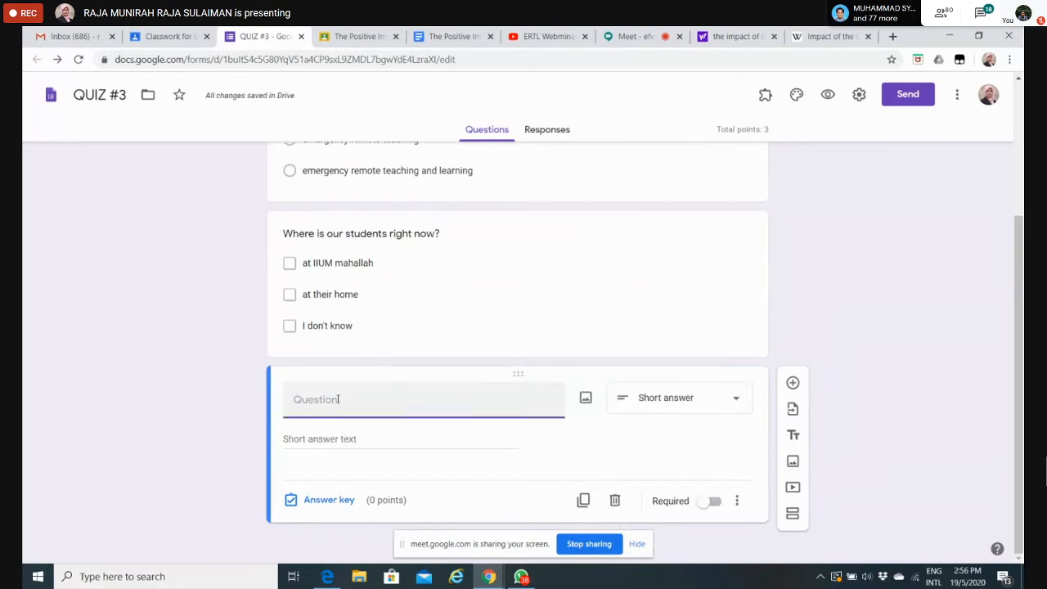
pyautogui.write('Are ')
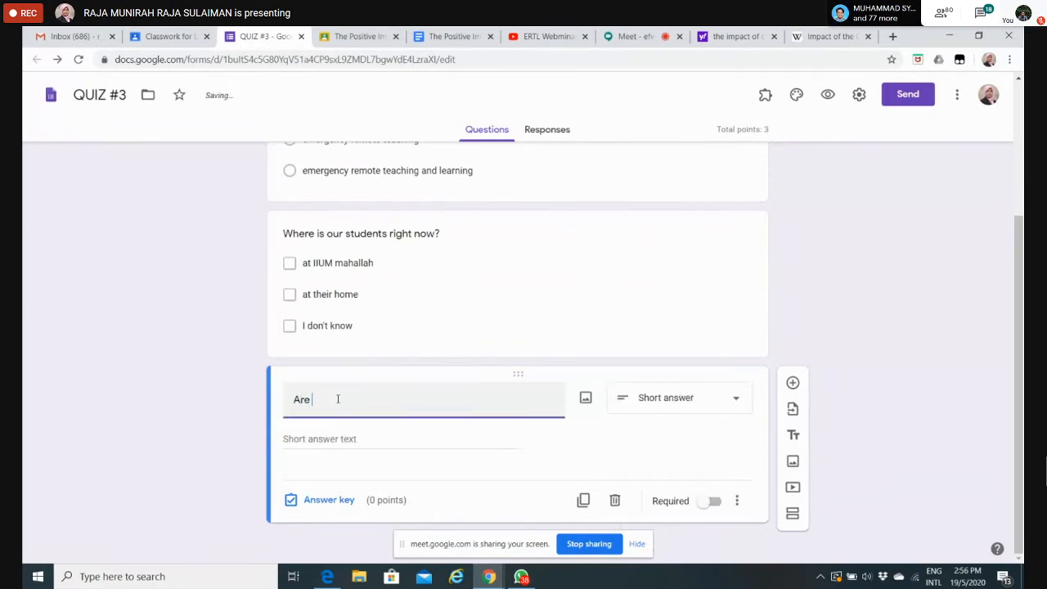
pyautogui.write('you ready')
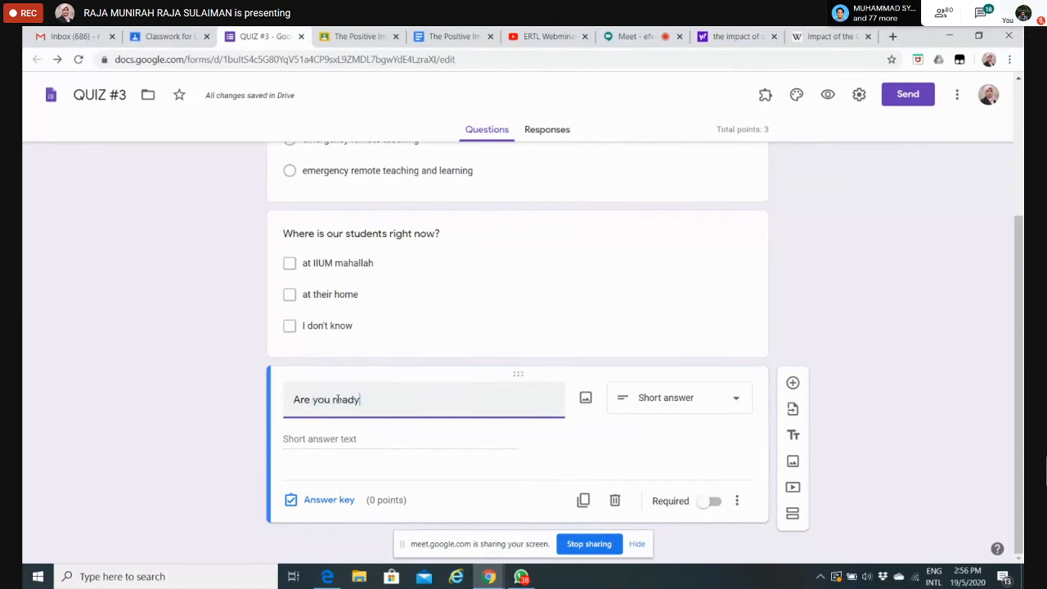
pyautogui.write(' for')
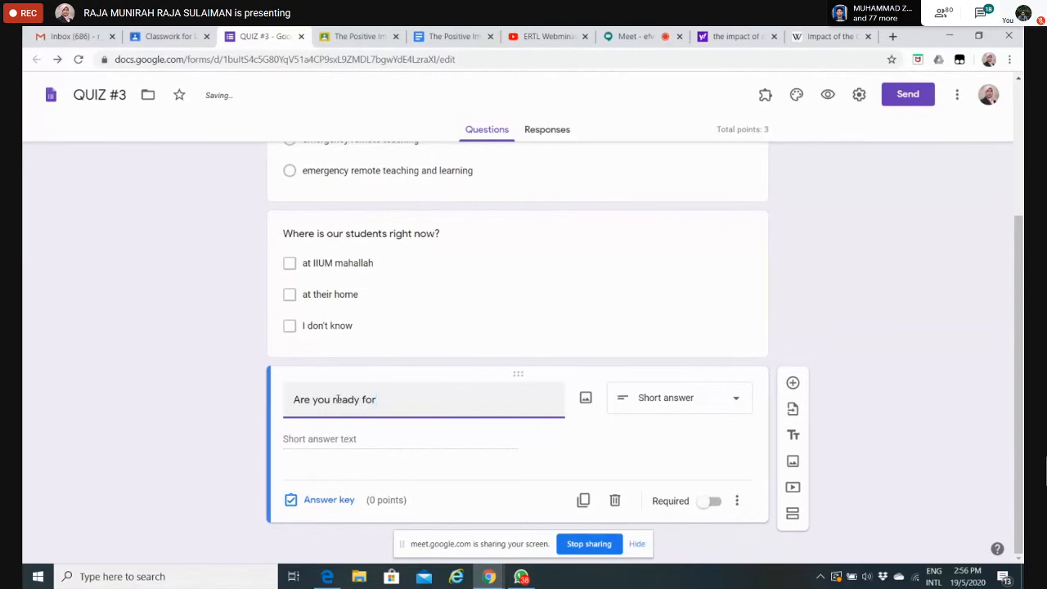
pyautogui.write(' ERT')
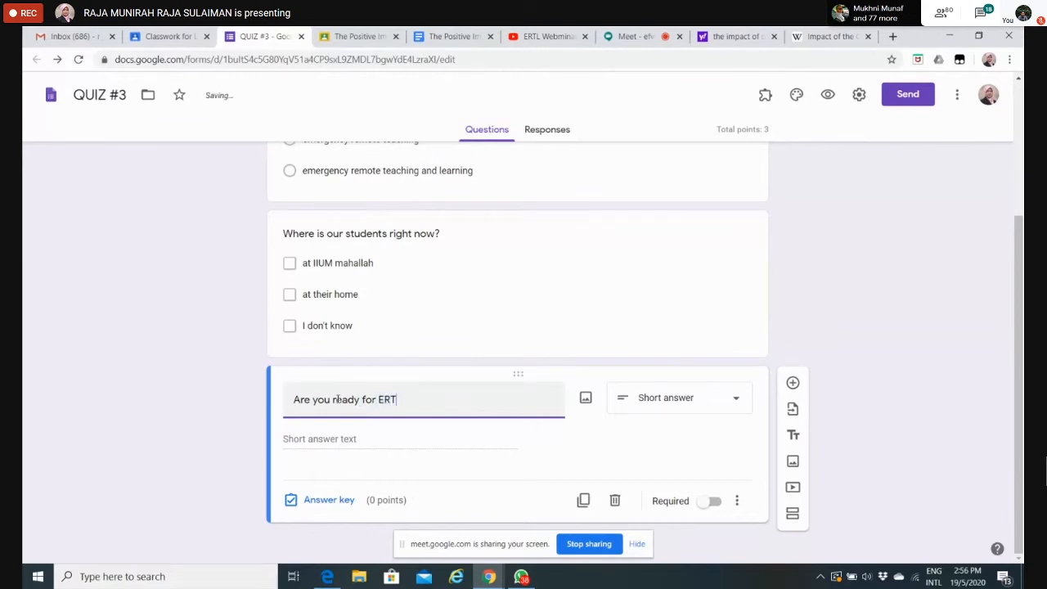
pyautogui.write('L?')
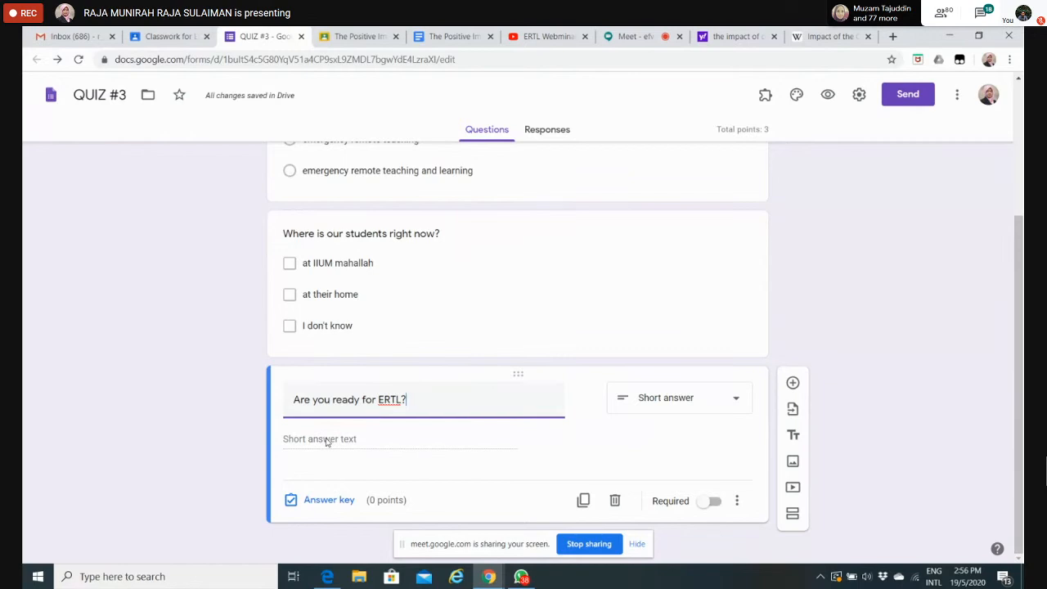
# Step: Assign 2 points to the question "Are you ready for ERTL?" in its answer key and make the question required
pyautogui.click(336, 501)
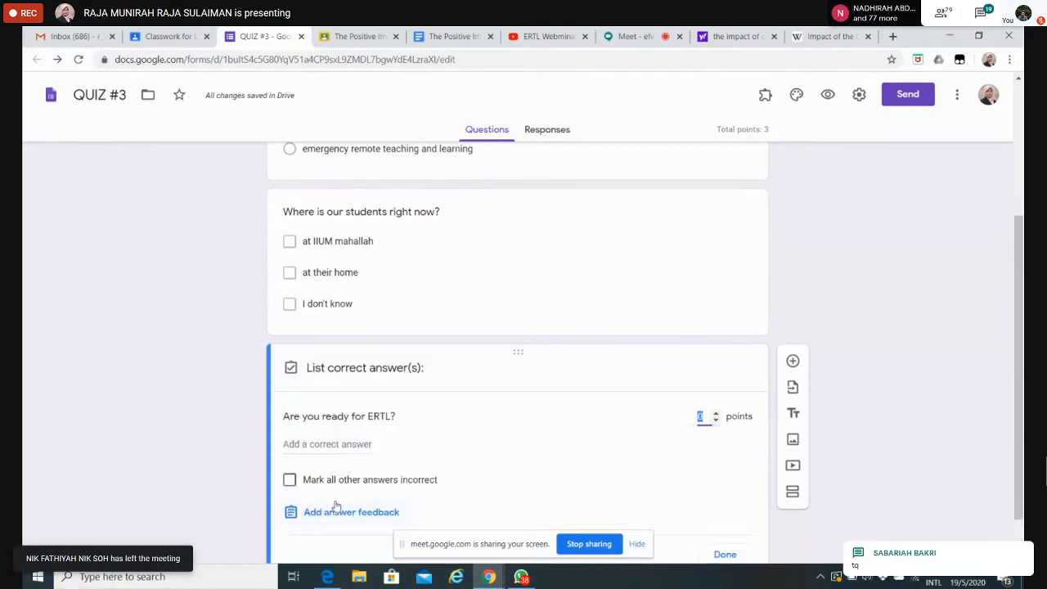
pyautogui.click(716, 413)
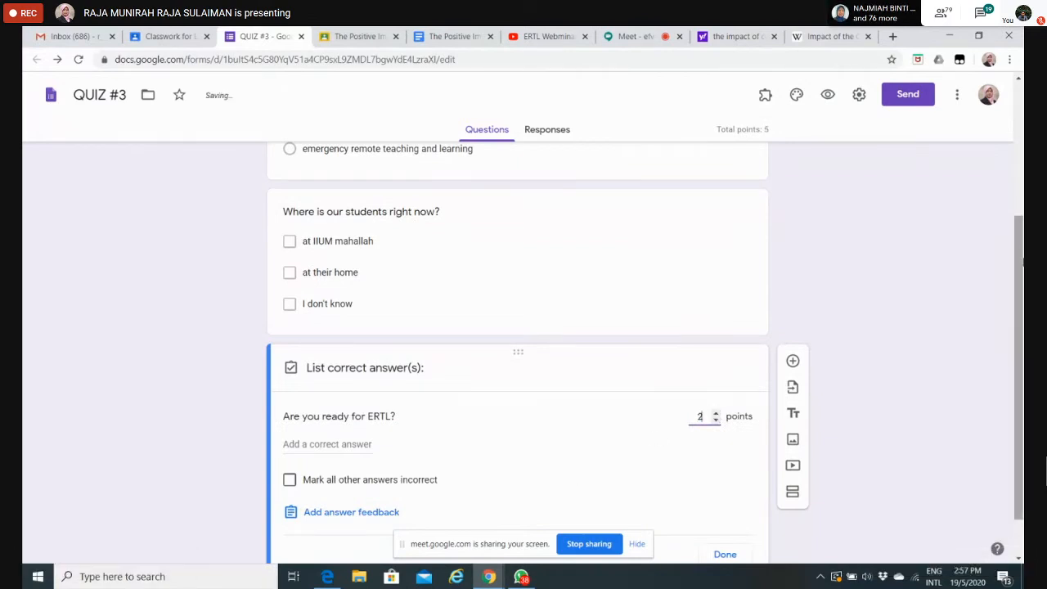
pyautogui.scroll(-1, 491, 385)
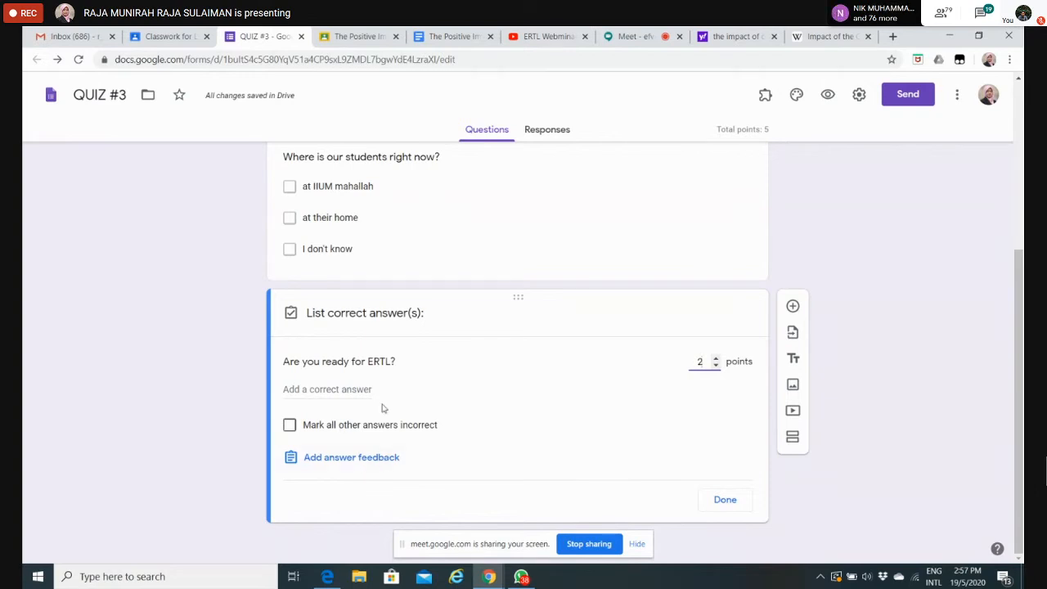
pyautogui.click(332, 389)
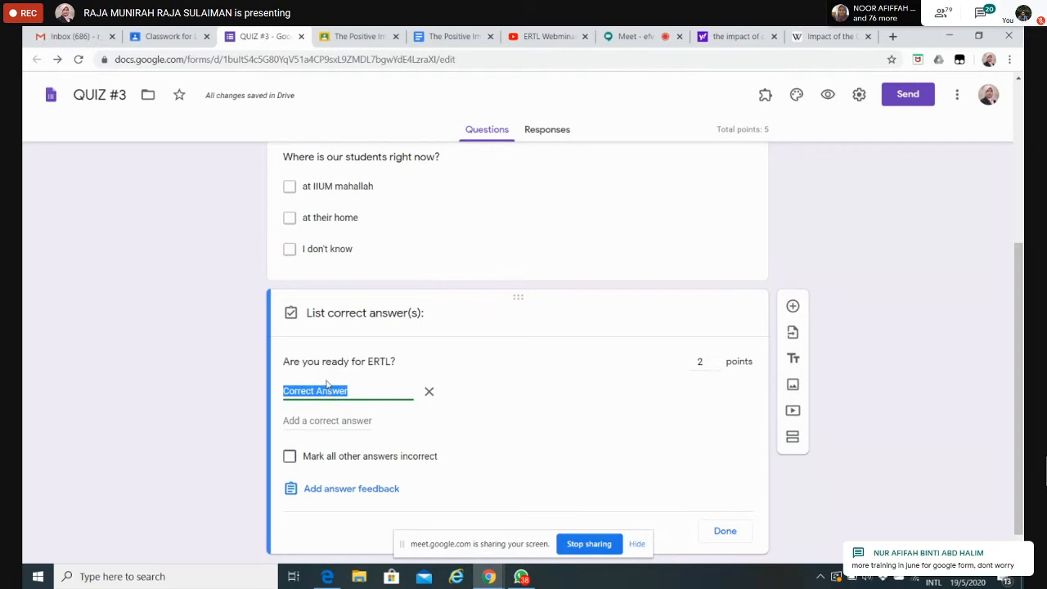
pyautogui.click(428, 393)
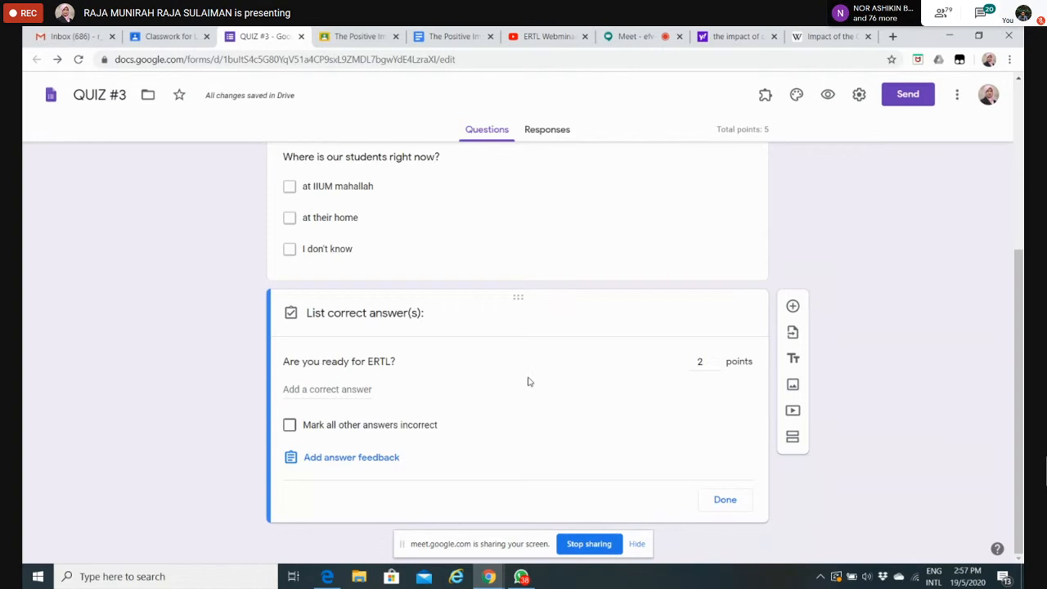
pyautogui.click(729, 499)
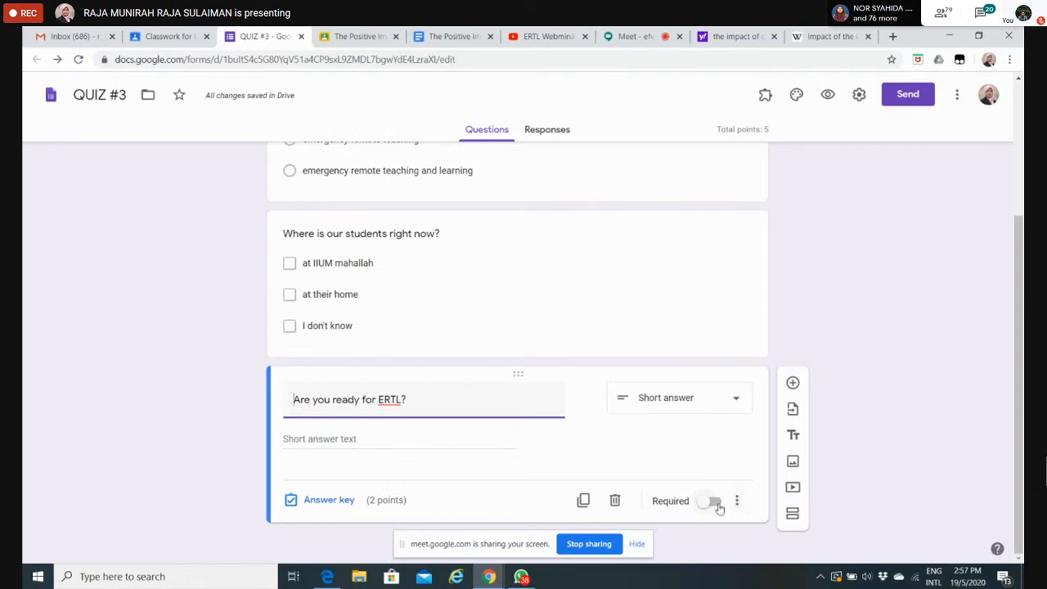
pyautogui.click(717, 506)
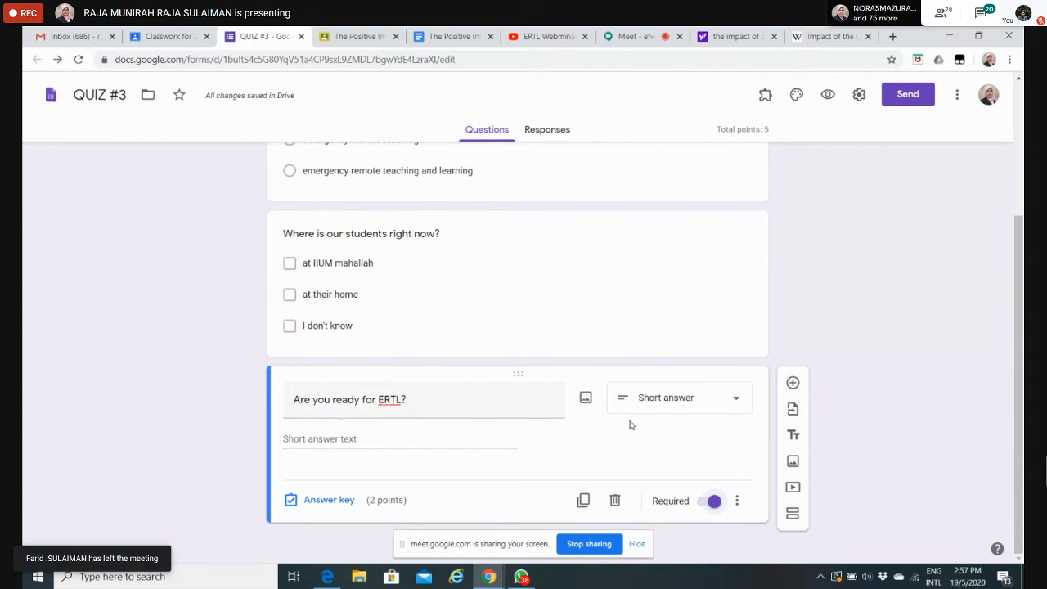
# Step: Duplicate the short answer question and change the copy's text to "What is ERTL?"
pyautogui.click(583, 500)
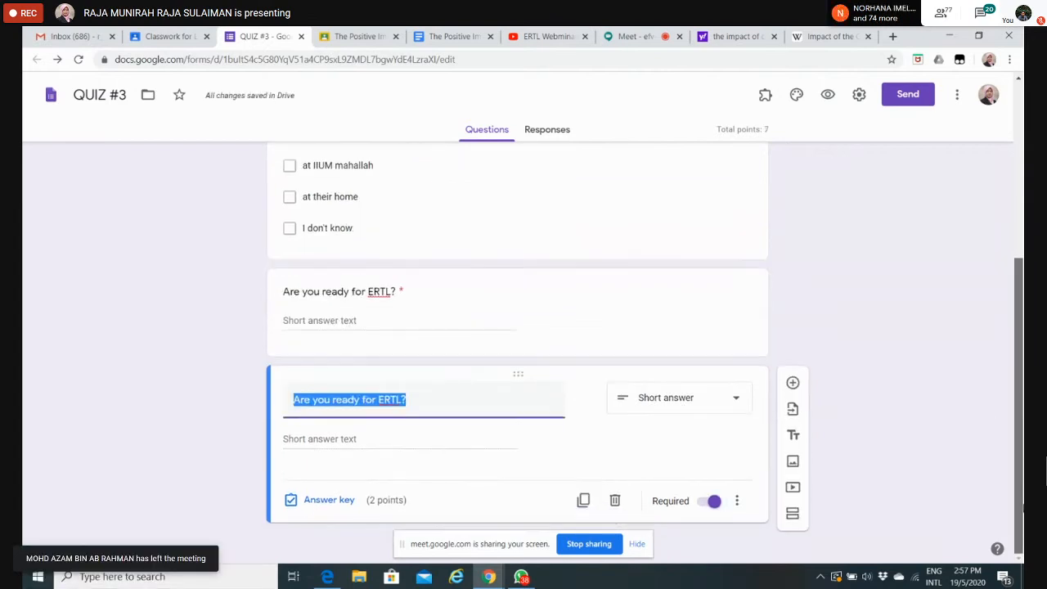
pyautogui.click(385, 398)
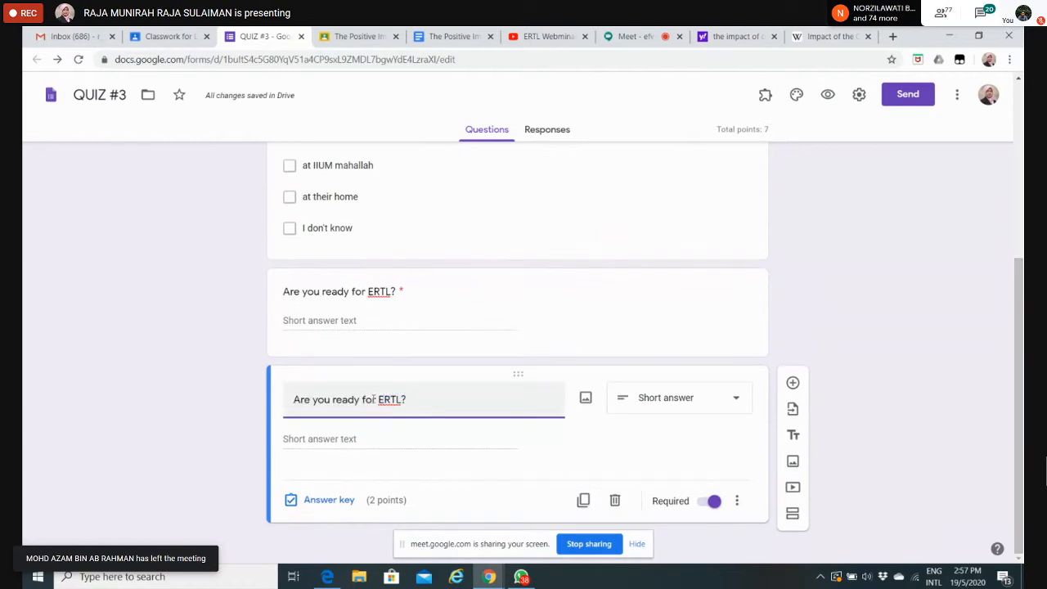
pyautogui.moveTo(376, 400); pyautogui.dragTo(291, 400)
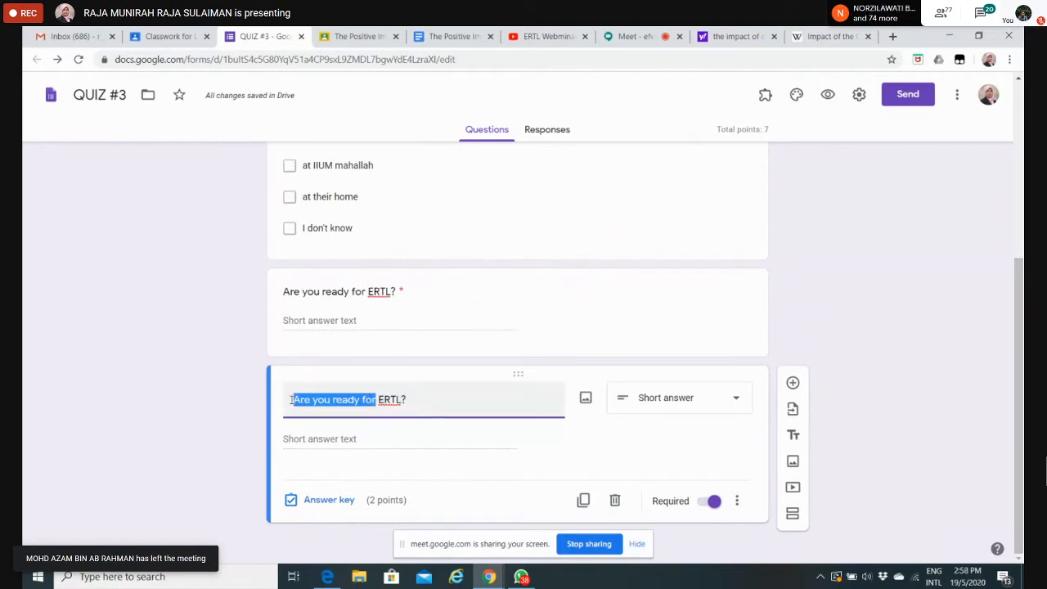
pyautogui.write('What is')
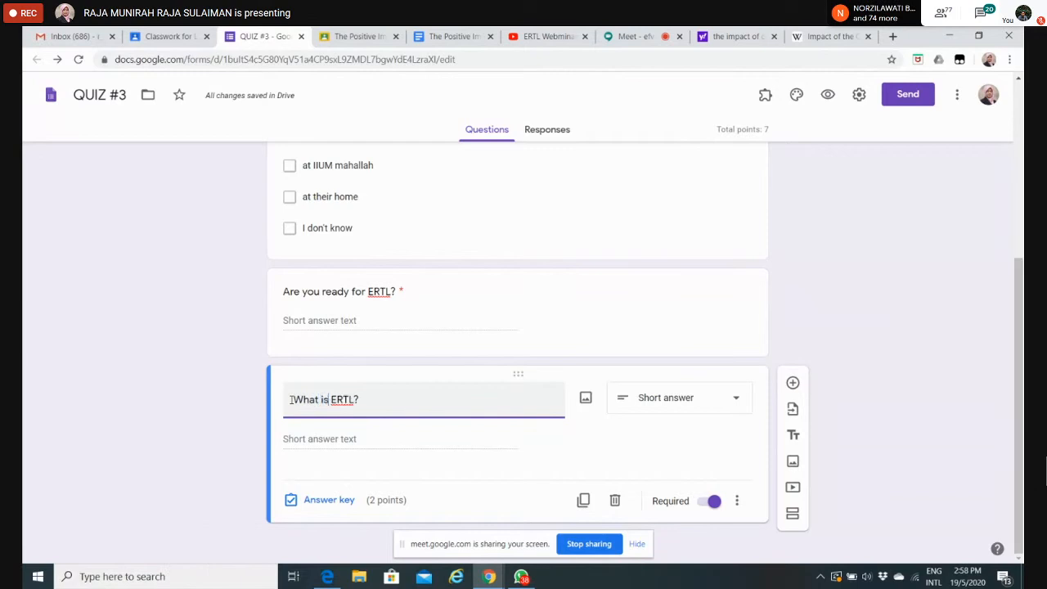
# Step: Change the text of the duplicated short answer question to "What is ERTL means?"
pyautogui.press('BackSpace')
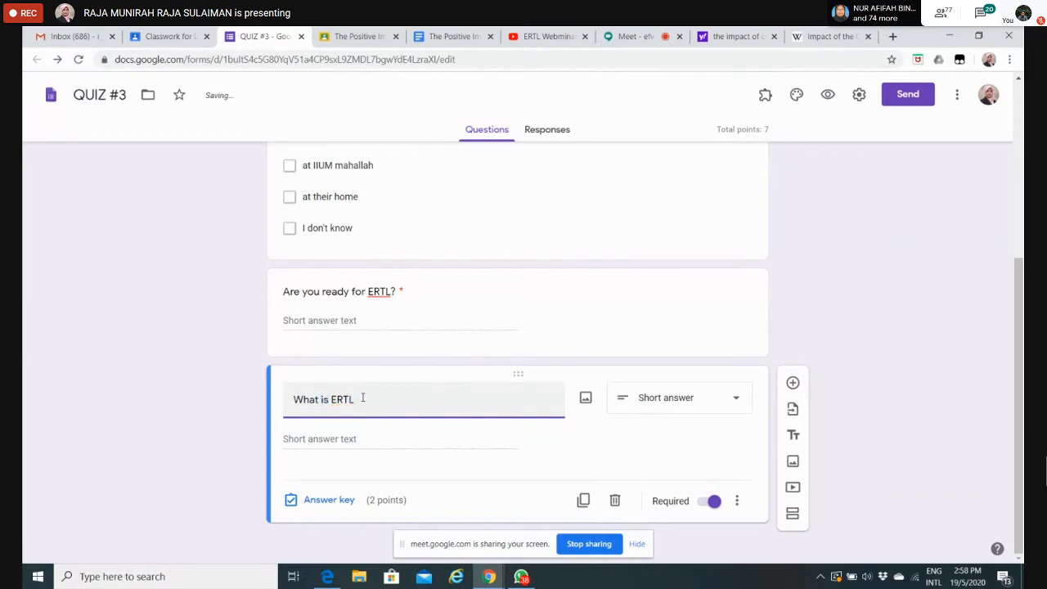
pyautogui.write('means?')
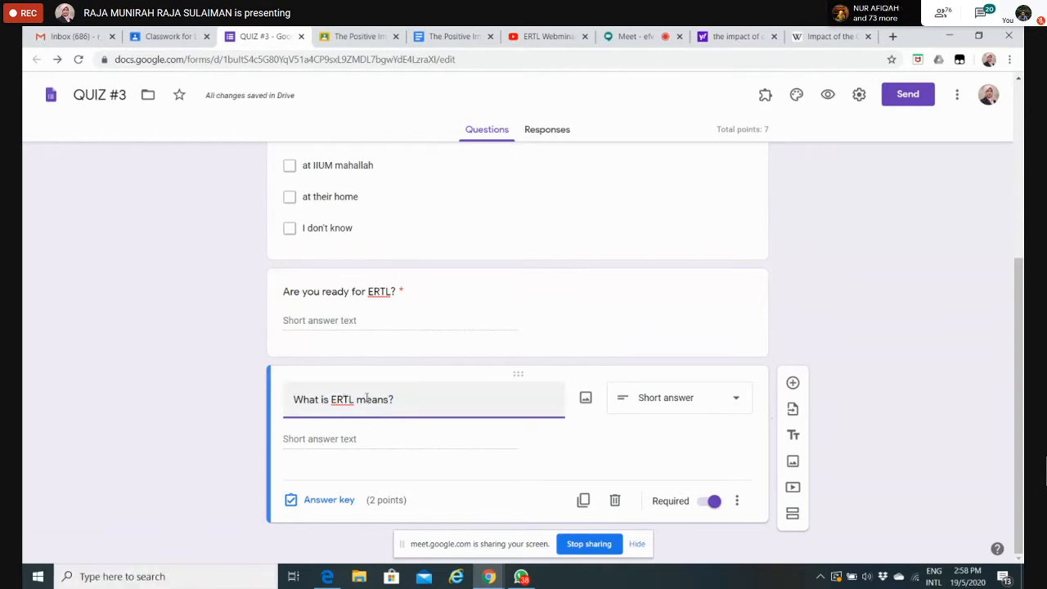
# Step: Add "emergency remote teaching and learning" as a correct answer in the answer key of "What is ERTL means?"
pyautogui.click(329, 500)
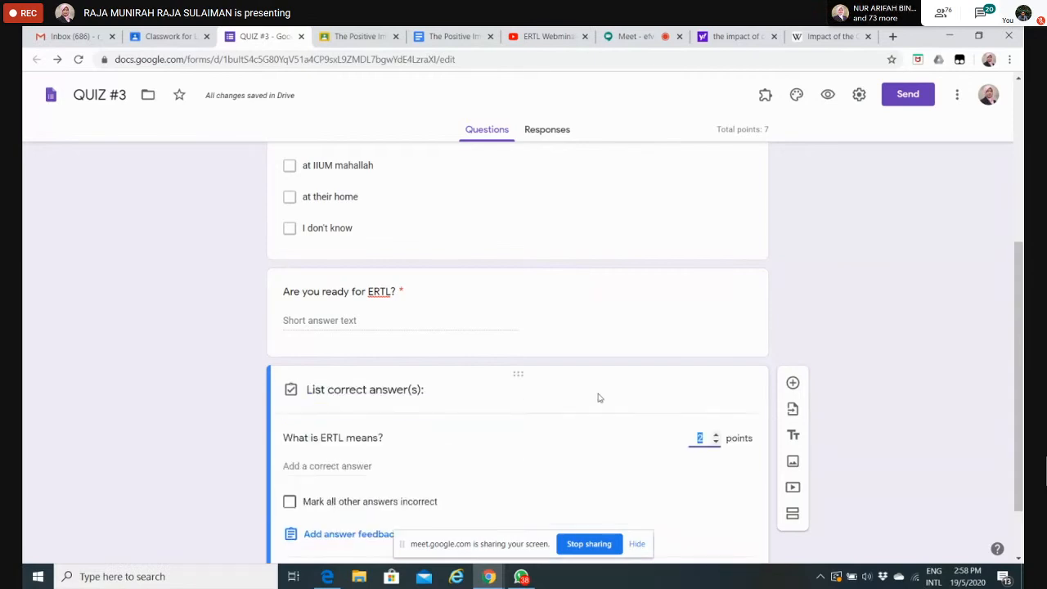
pyautogui.scroll(-1, 380, 400)
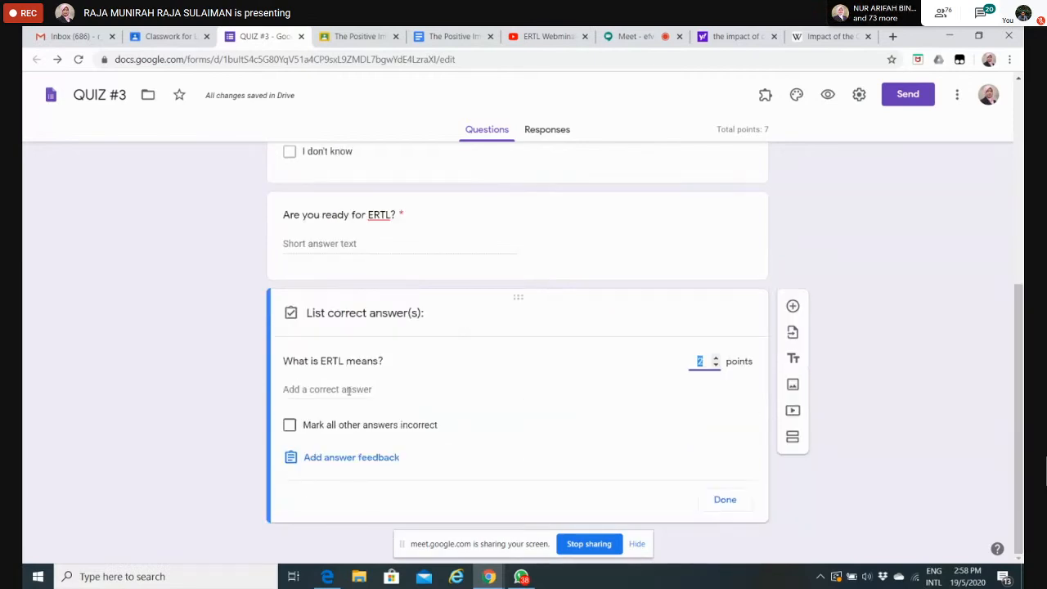
pyautogui.click(344, 391)
pyautogui.write('em')
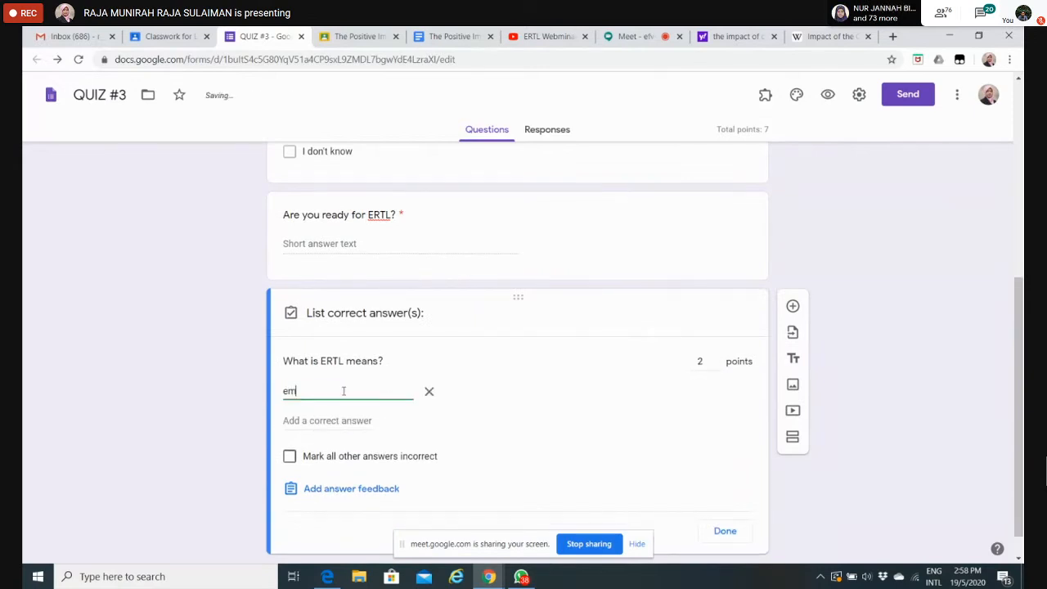
pyautogui.write('ergency')
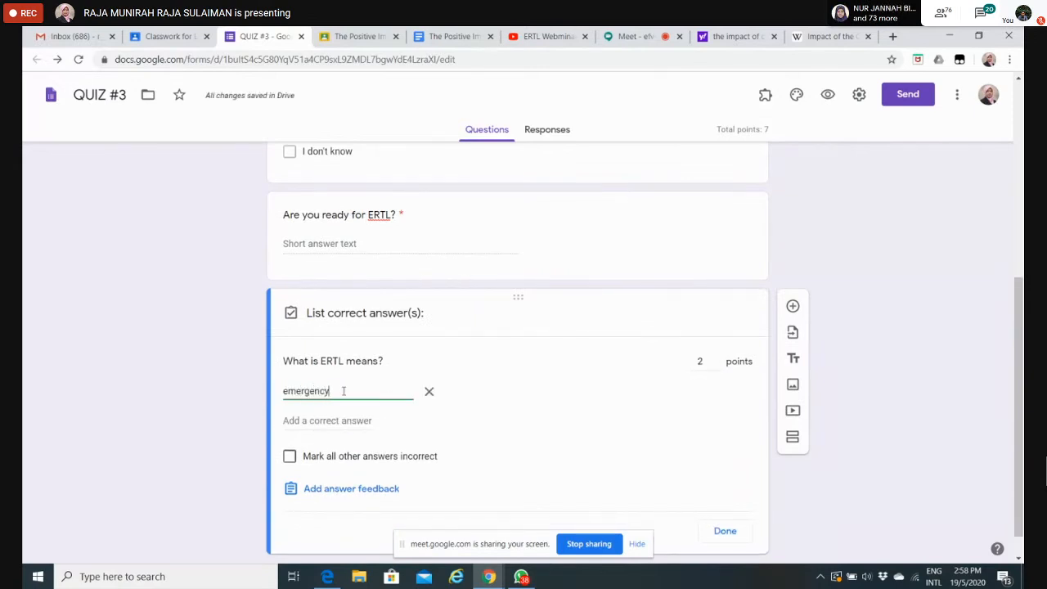
pyautogui.write(' remo')
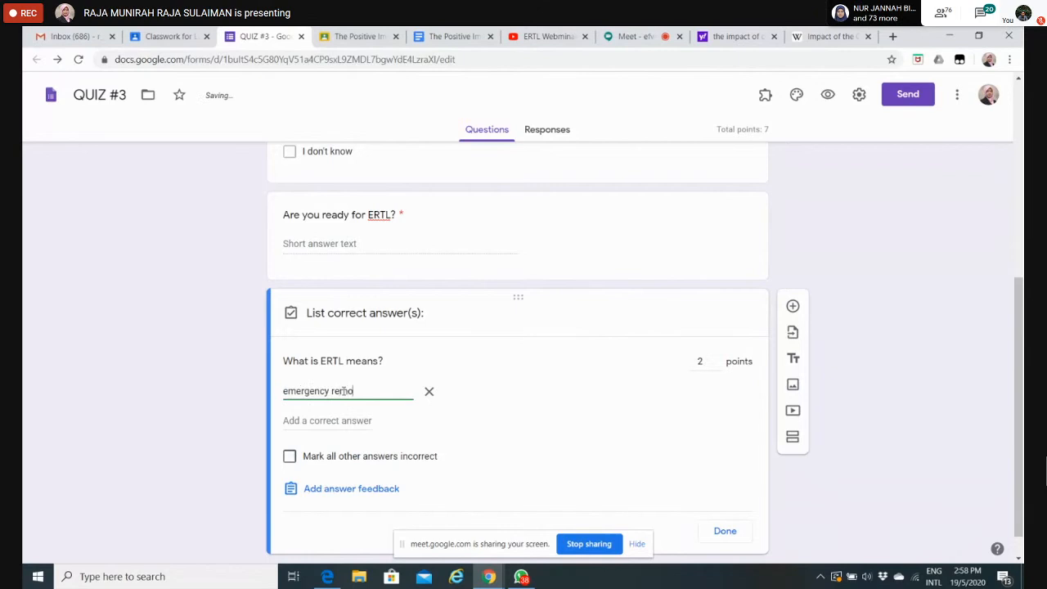
pyautogui.write('te teach')
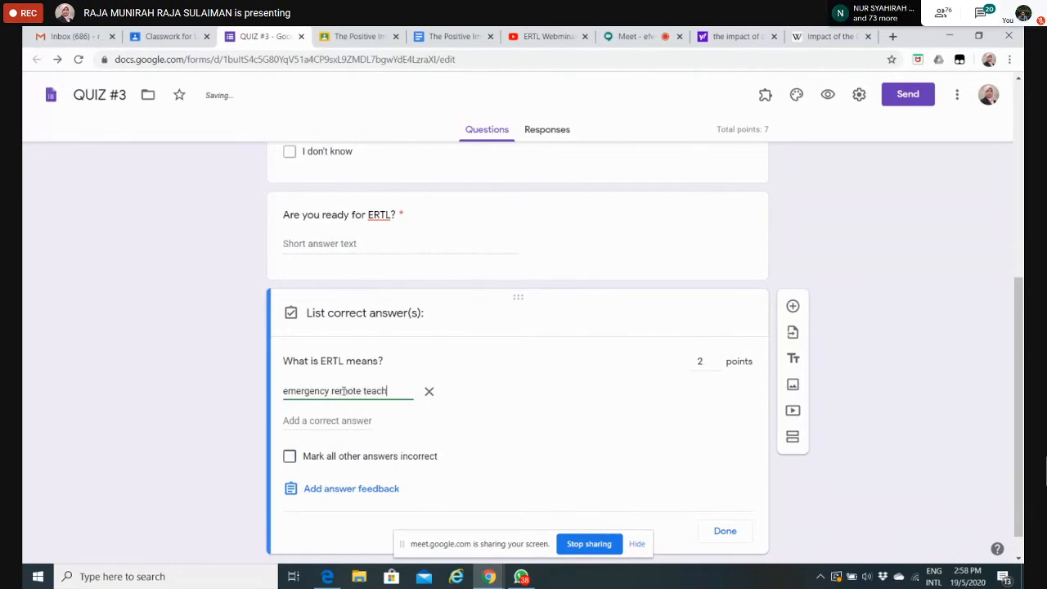
pyautogui.write('ing and le')
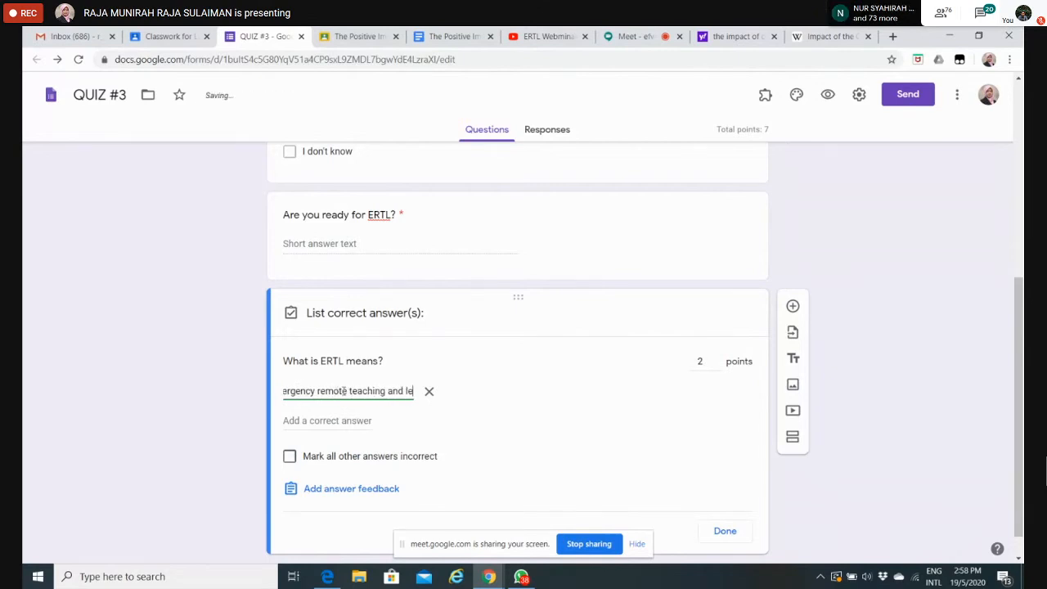
pyautogui.write('arning')
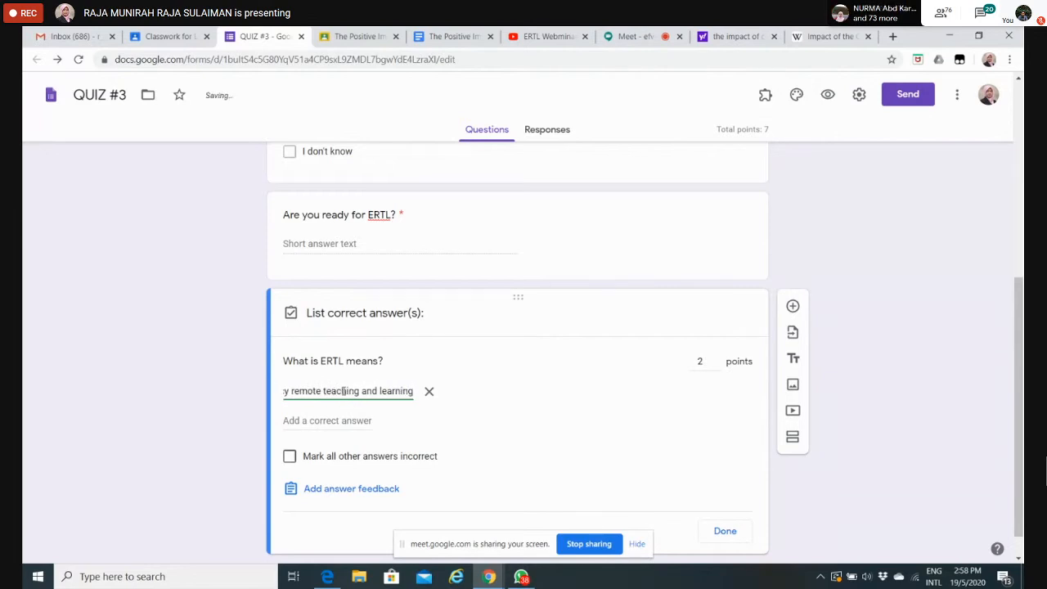
# Step: Add the capitalised variant "Emergency Remote Teaching and Learning" as a second correct answer to the same question
pyautogui.press('Return')
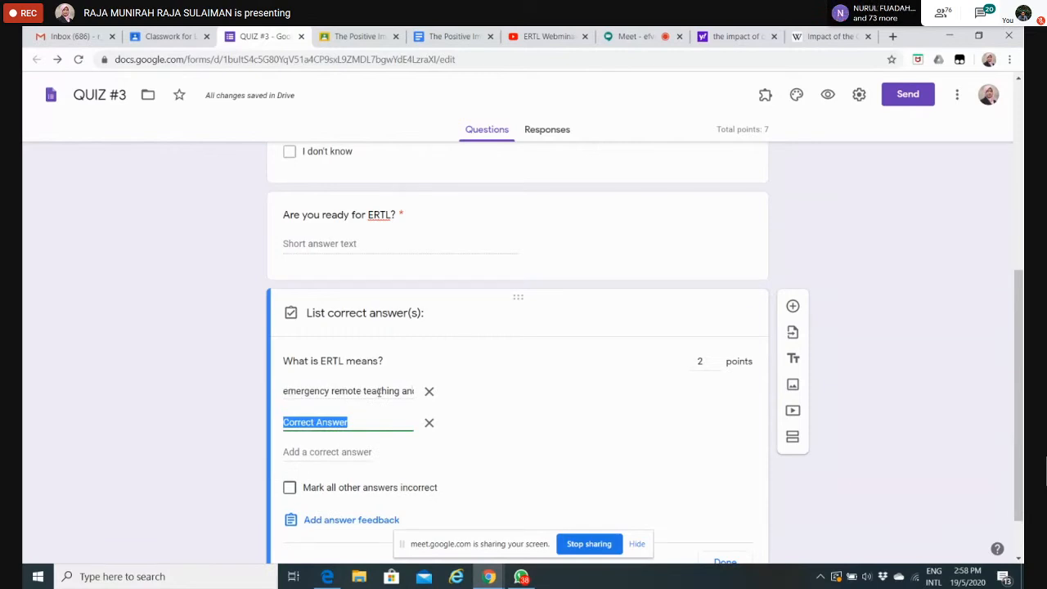
pyautogui.tripleClick(379, 391)
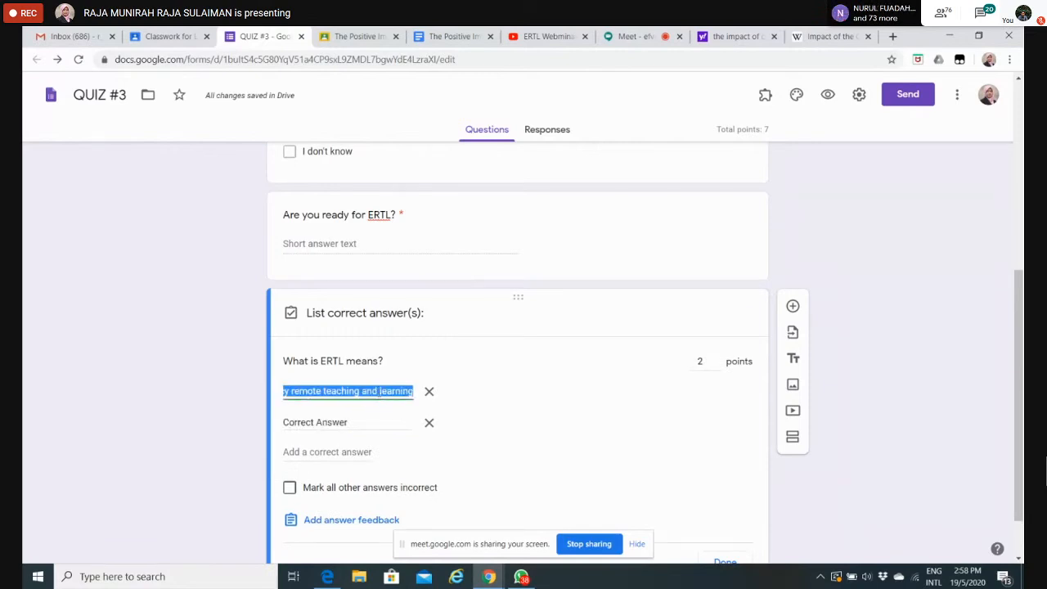
pyautogui.click(306, 392)
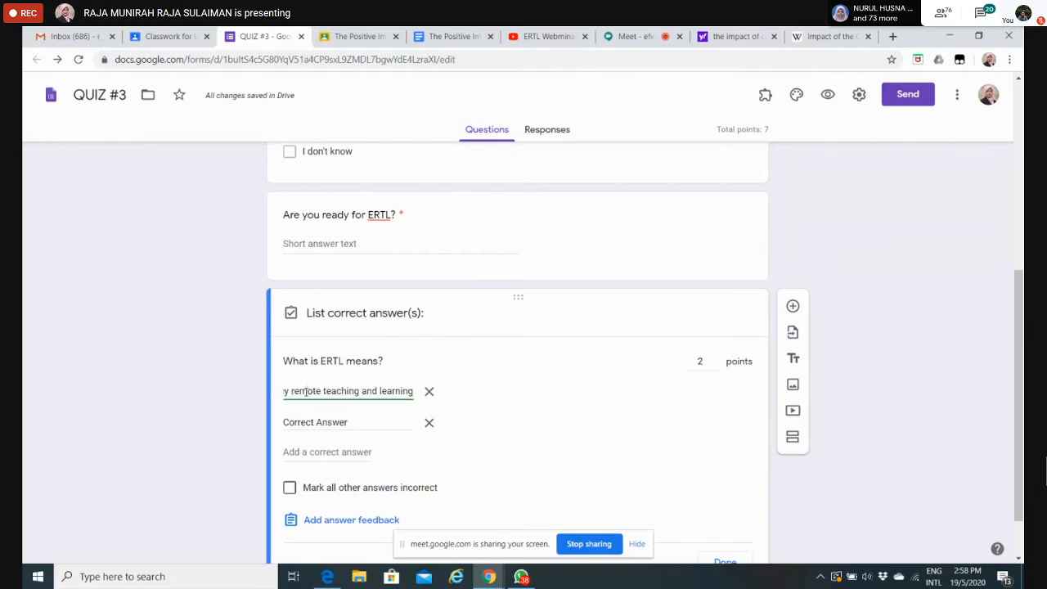
pyautogui.press('Home')
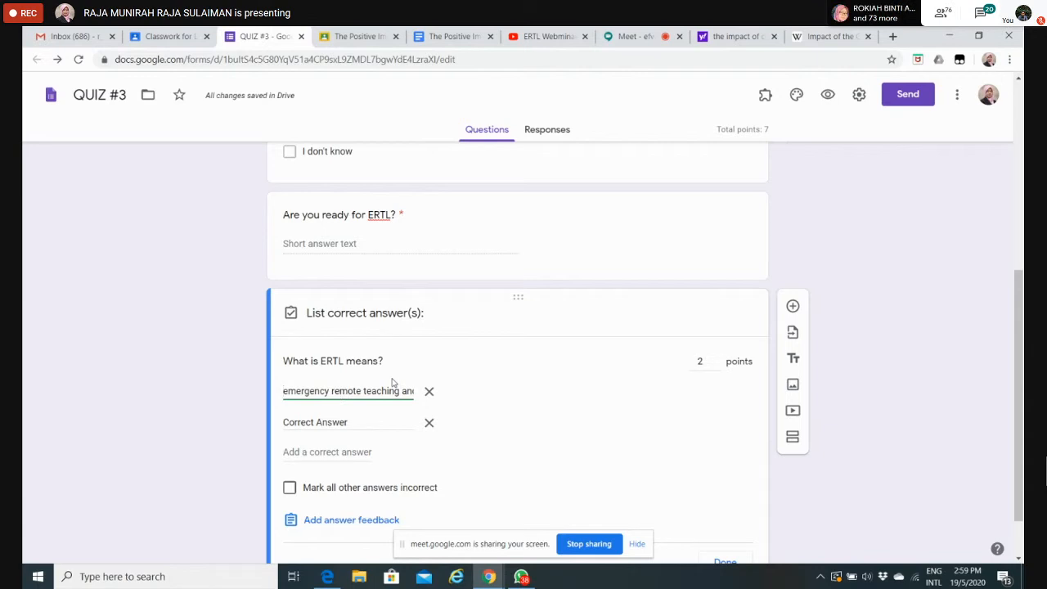
pyautogui.click(323, 420)
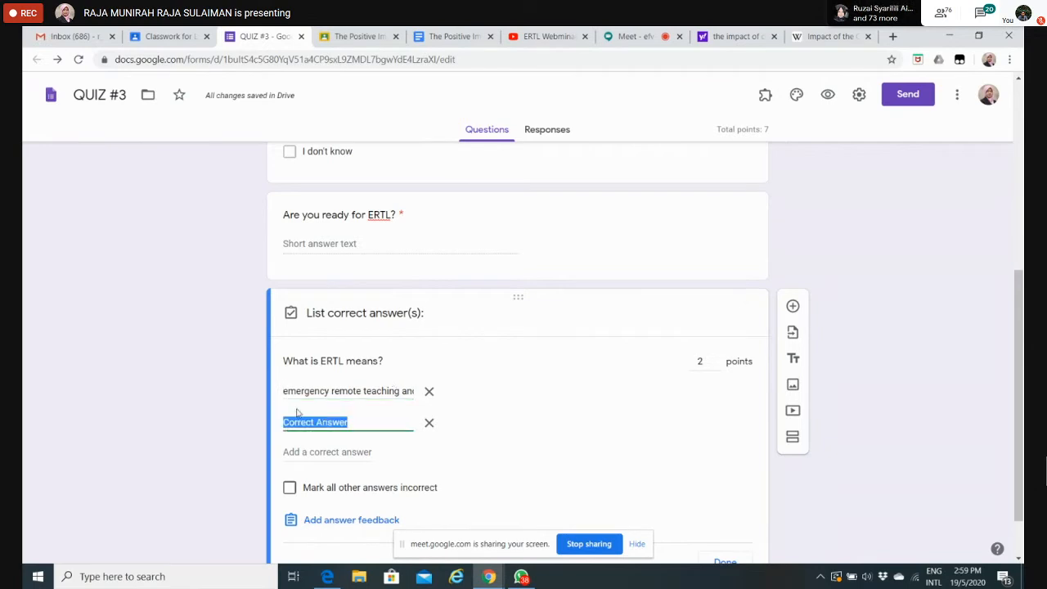
pyautogui.write('Eme')
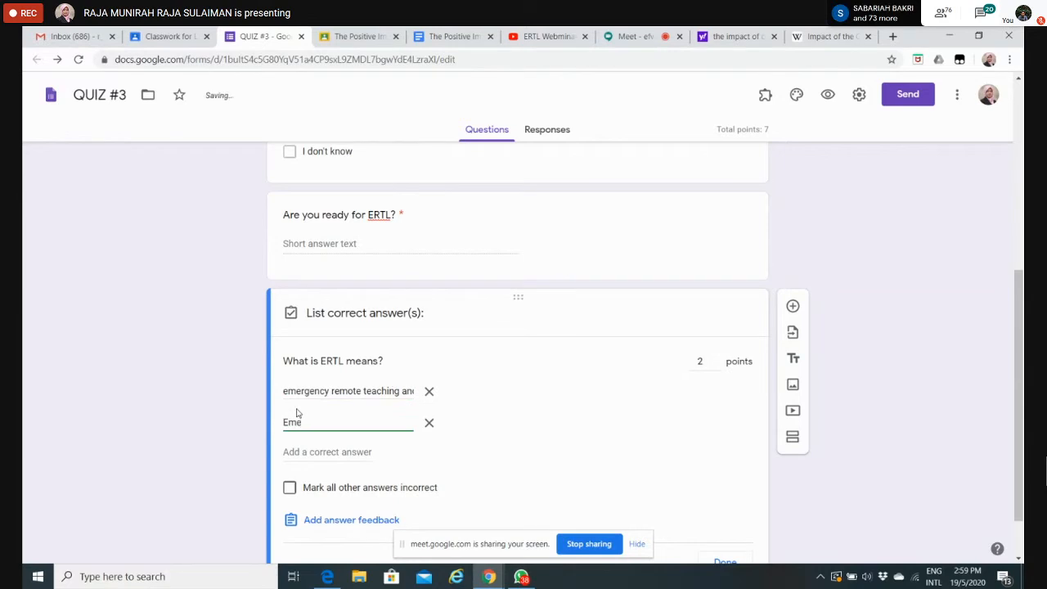
pyautogui.write('rgency Re')
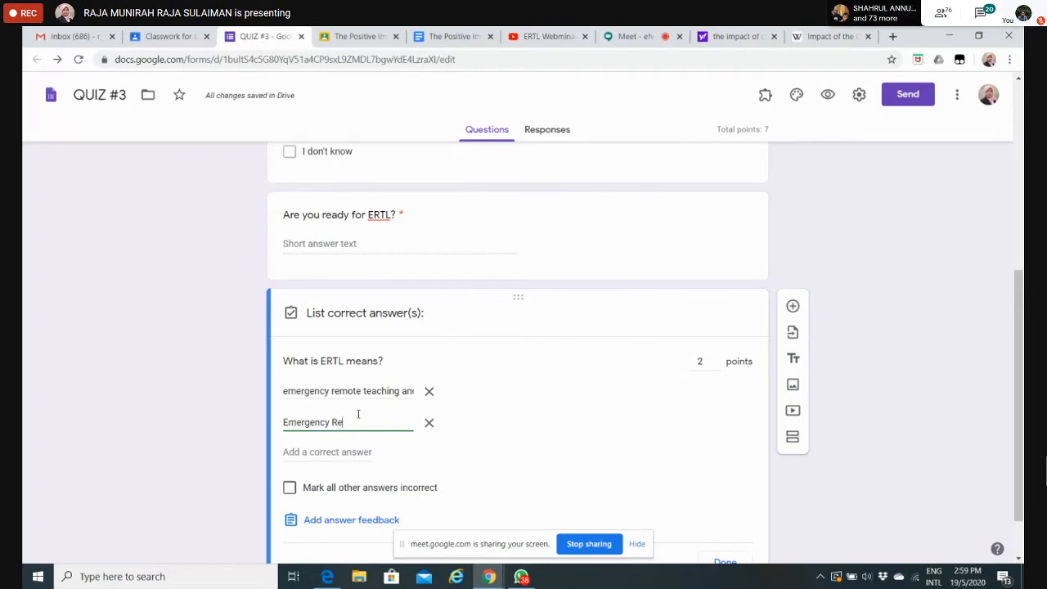
pyautogui.write('mote Teaching and ')
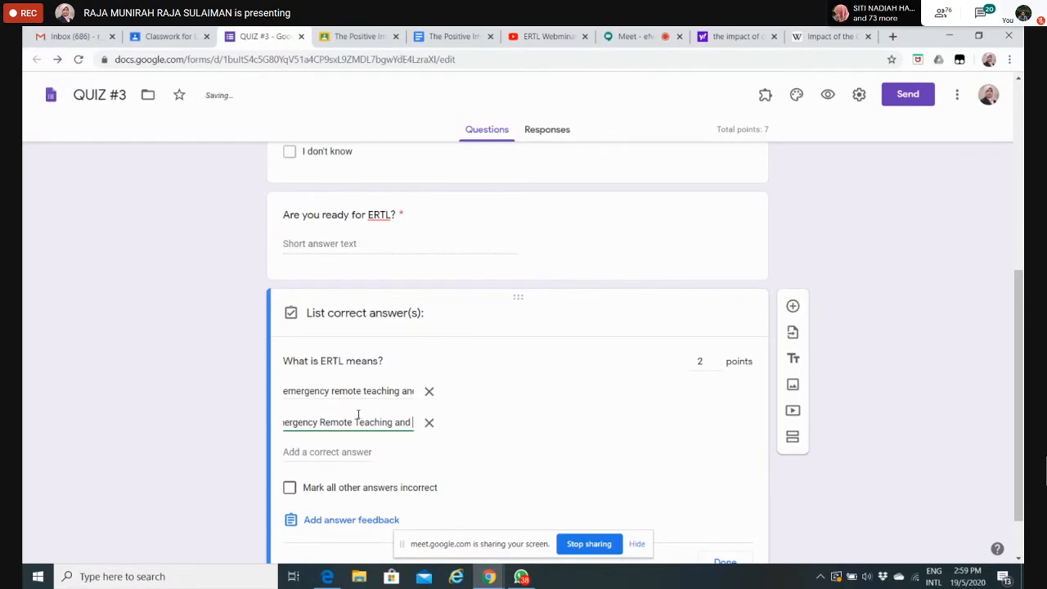
pyautogui.write('Learning')
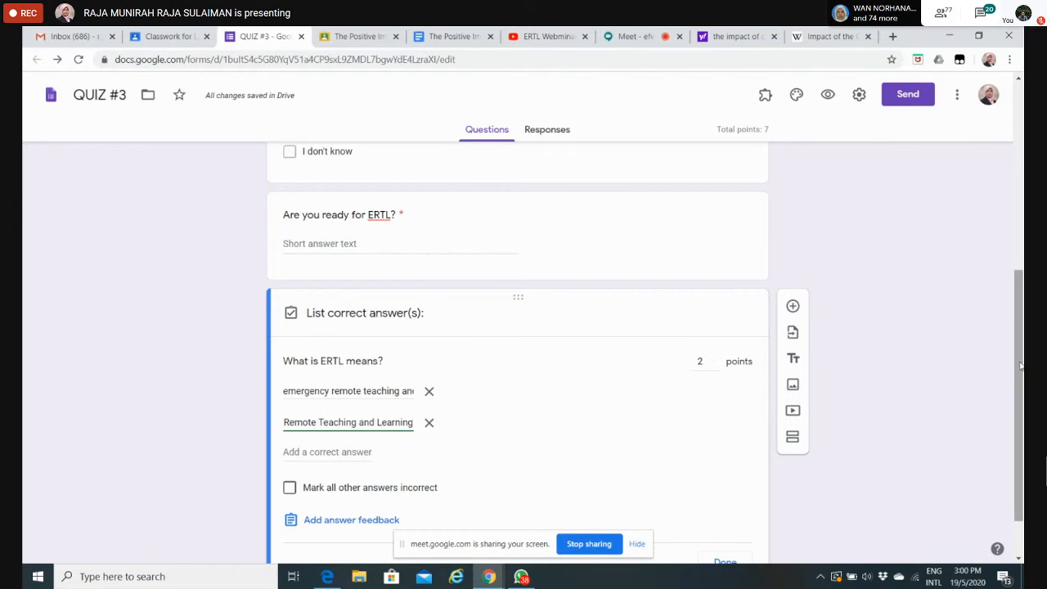
# Step: Add a blank question at the end of the quiz and review the available question types, keeping Multiple choice
pyautogui.moveTo(1021, 366); pyautogui.dragTo(1021, 195)
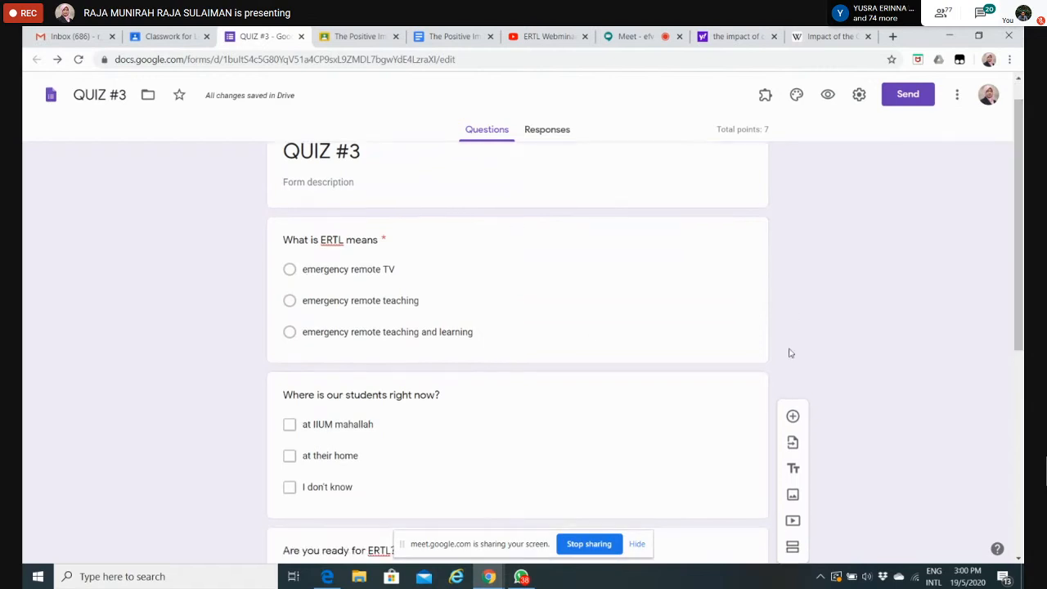
pyautogui.moveTo(1021, 216); pyautogui.dragTo(1022, 153)
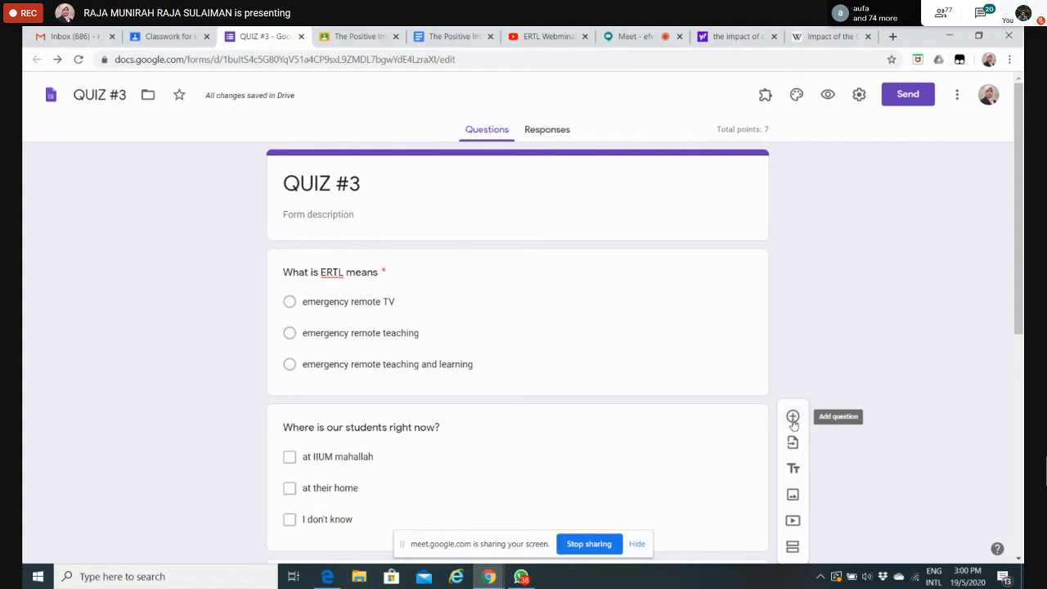
pyautogui.scroll(-3, 820, 329)
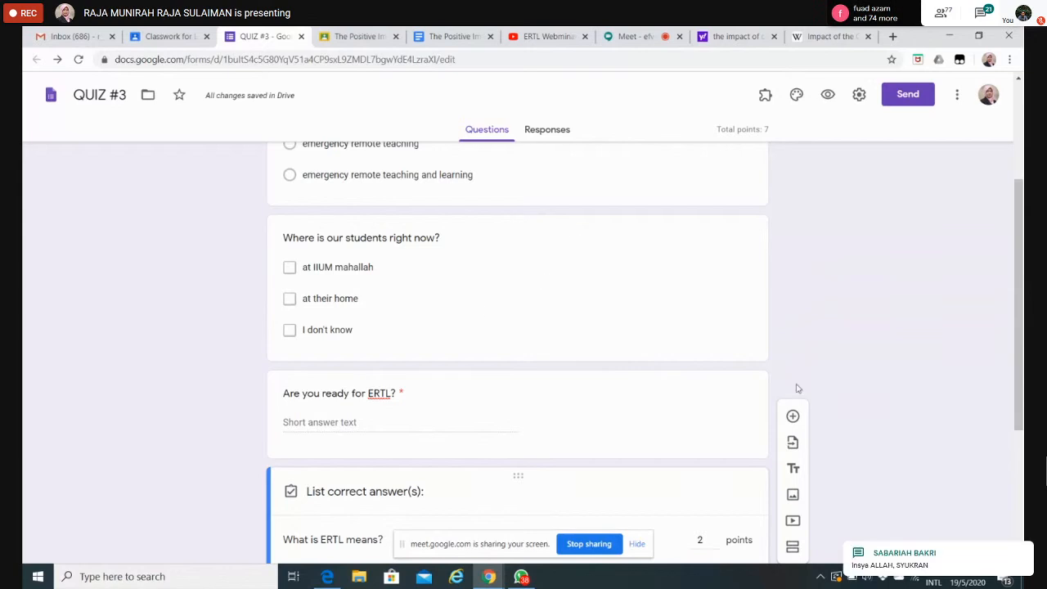
pyautogui.click(793, 416)
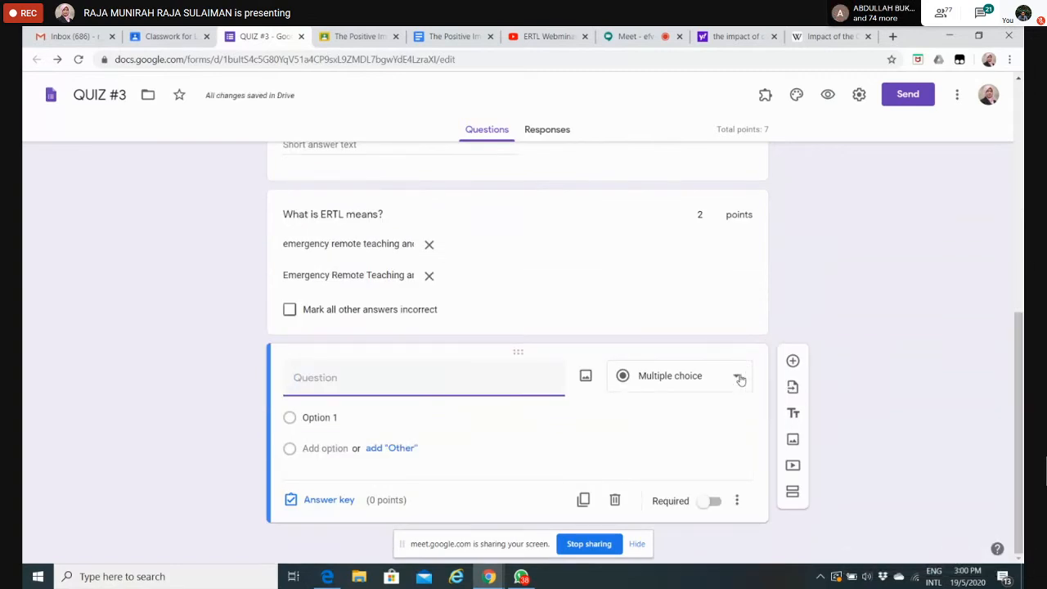
pyautogui.click(740, 380)
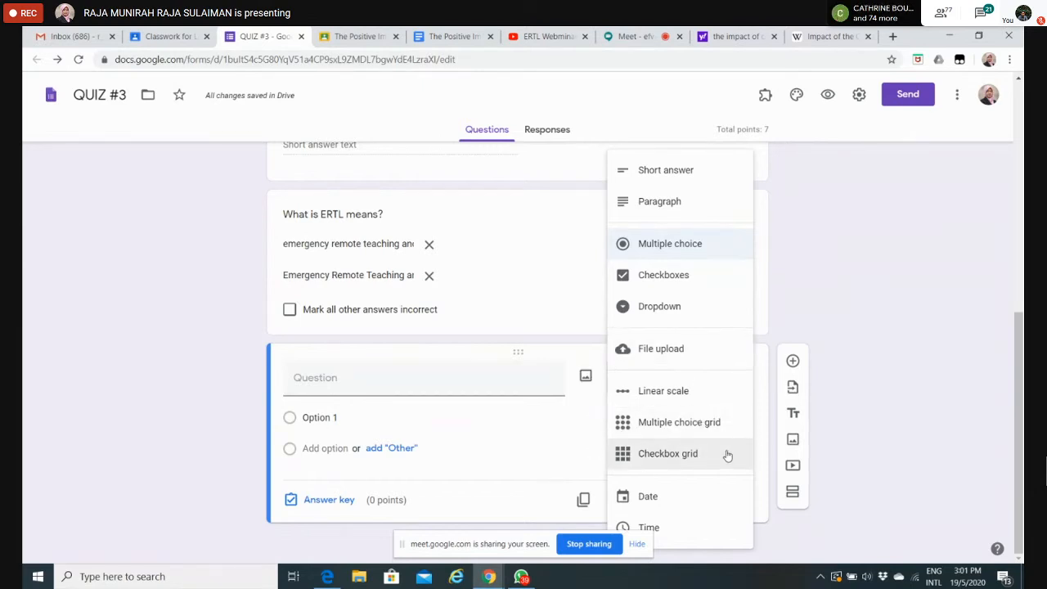
pyautogui.click(963, 319)
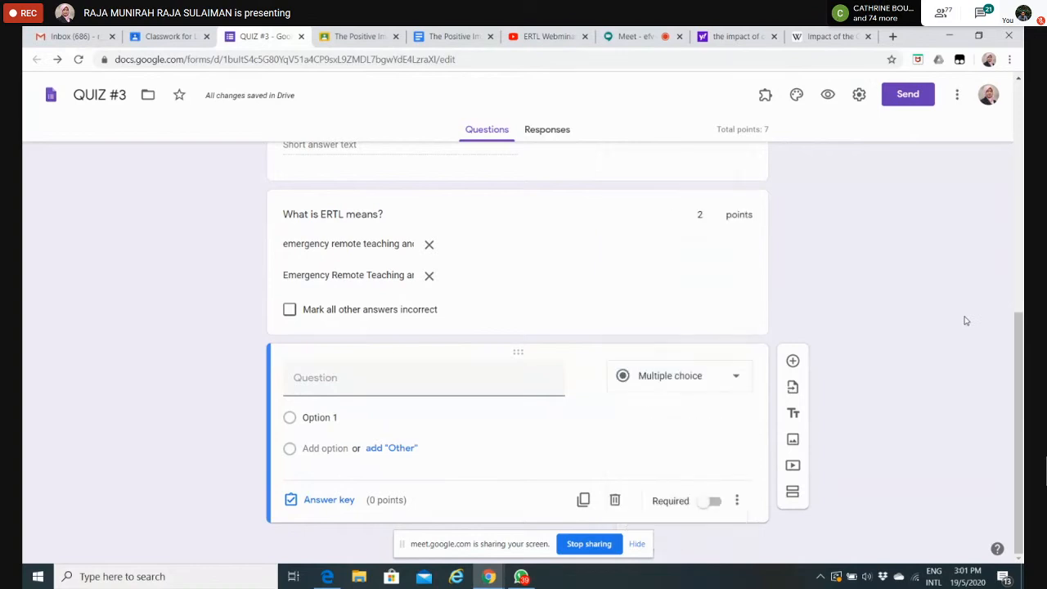
# Step: Close the QUIZ #3 form and reopen it from the Blank Quiz attachment of the ERTL assignment in Google Classroom
pyautogui.moveTo(1021, 343); pyautogui.dragTo(1021, 148)
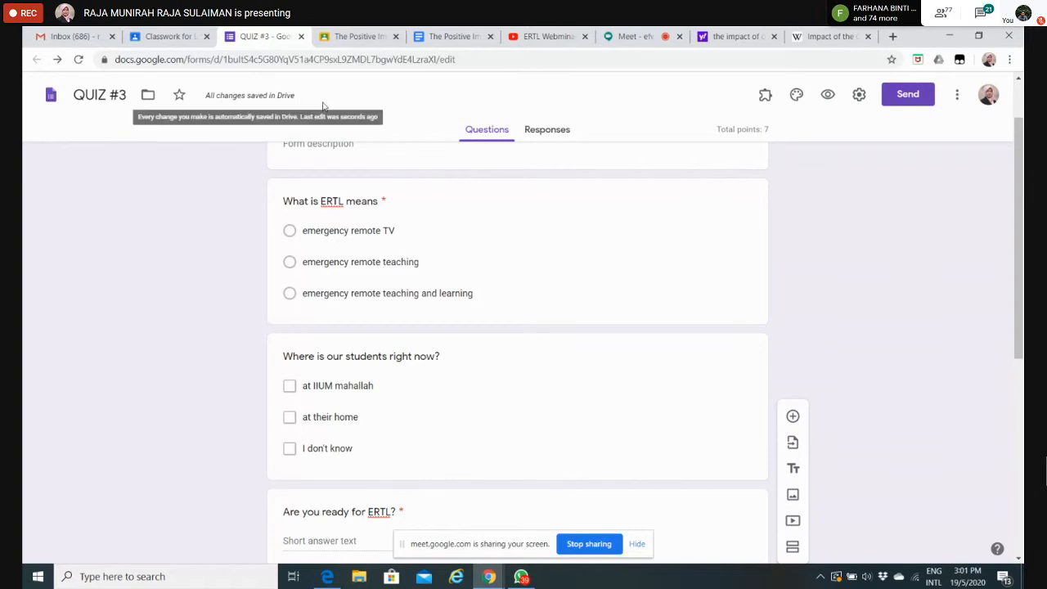
pyautogui.click(150, 38)
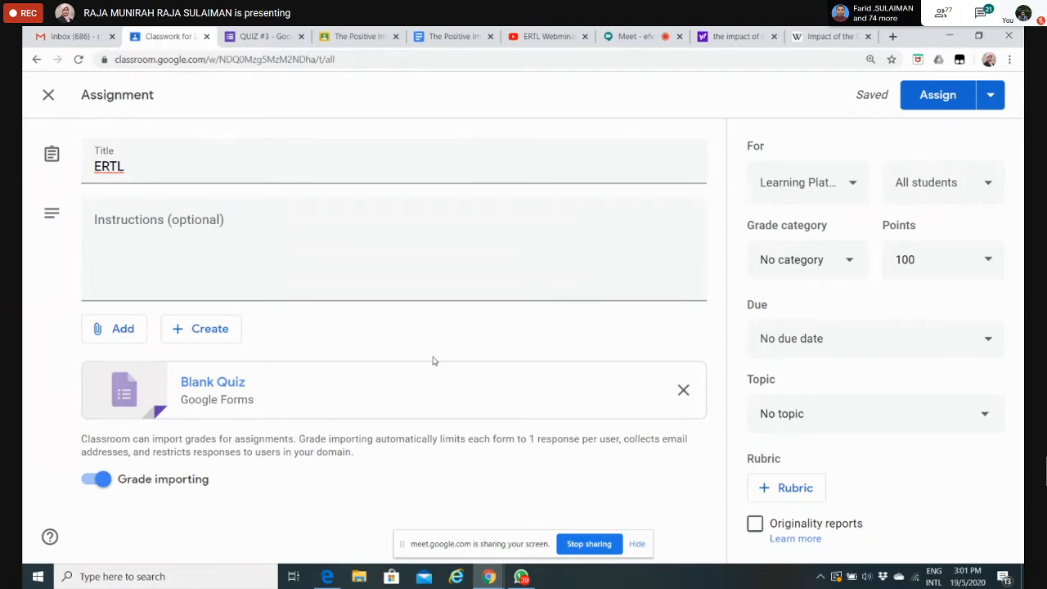
pyautogui.click(260, 36)
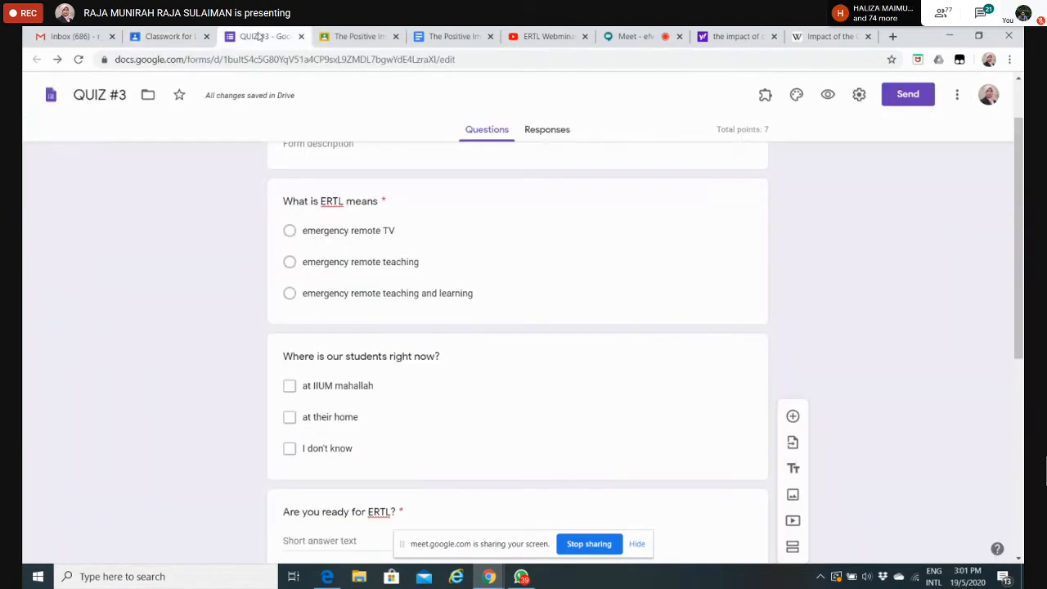
pyautogui.click(301, 37)
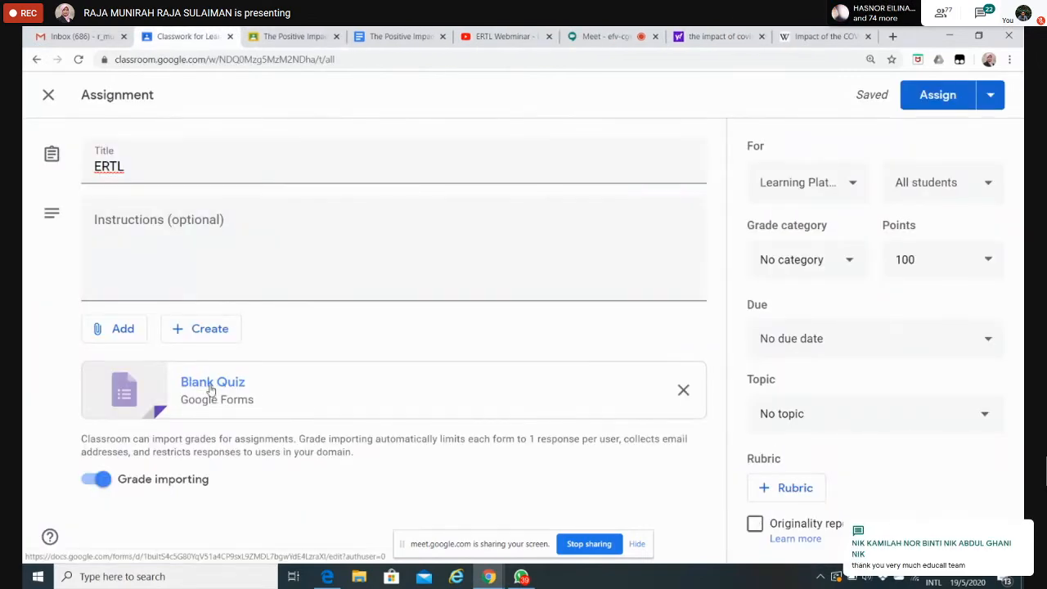
pyautogui.click(210, 390)
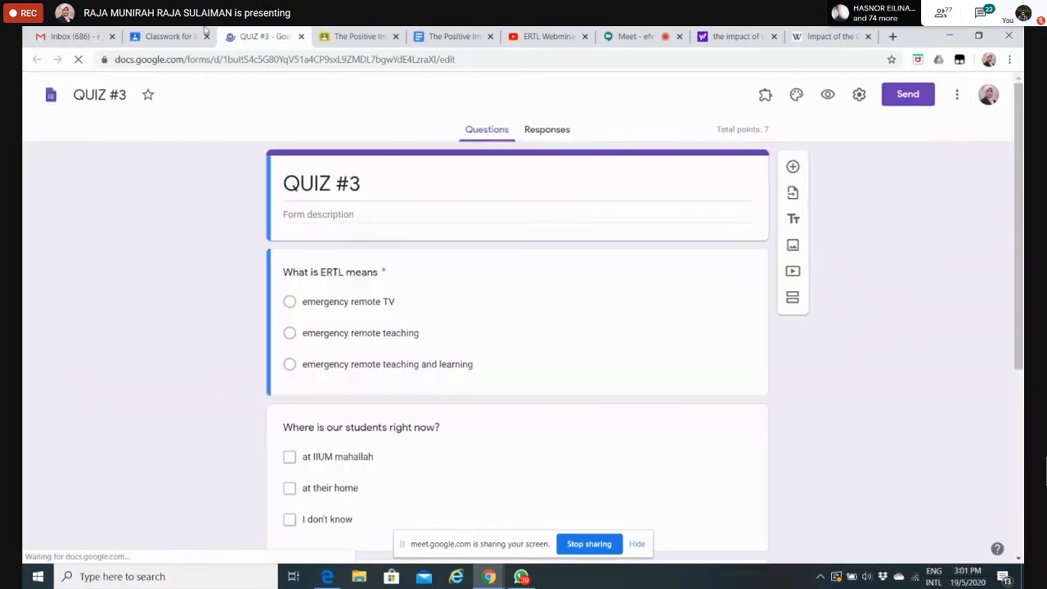
# Step: Return to the ERTL assignment in Google Classroom and set its points to 3 and its topic to QUIZ ASSIGNMENT
pyautogui.click(174, 36)
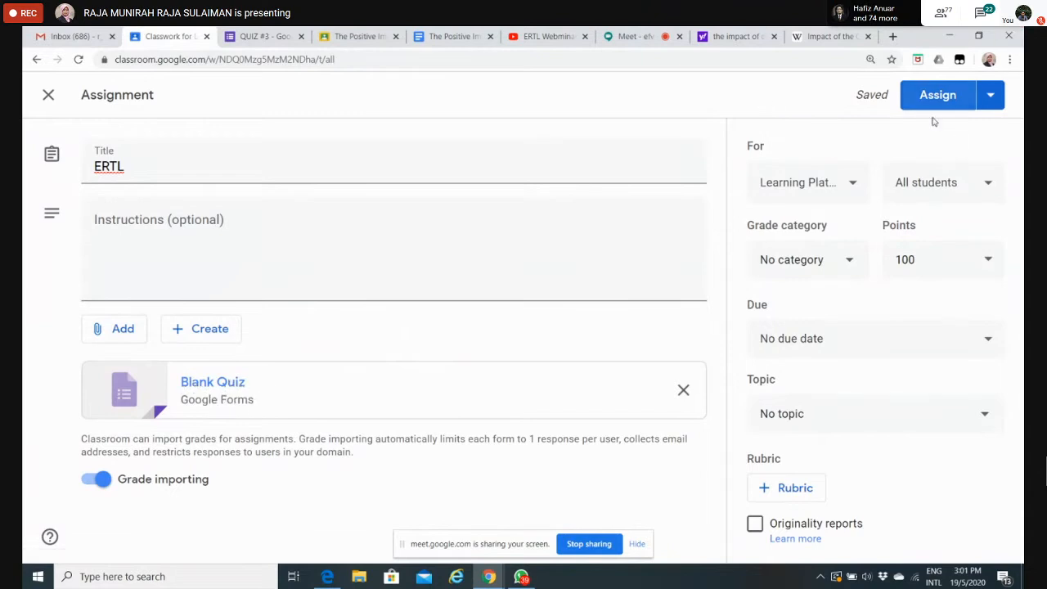
pyautogui.click(925, 255)
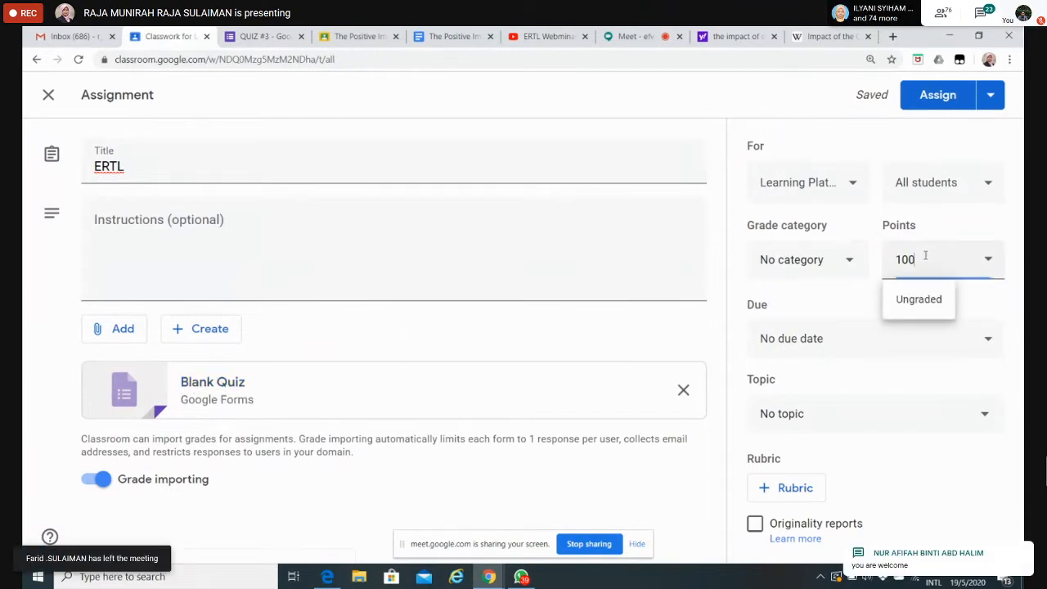
pyautogui.press('BackSpace')
pyautogui.press('BackSpace')
pyautogui.press('BackSpace')
pyautogui.write('3')
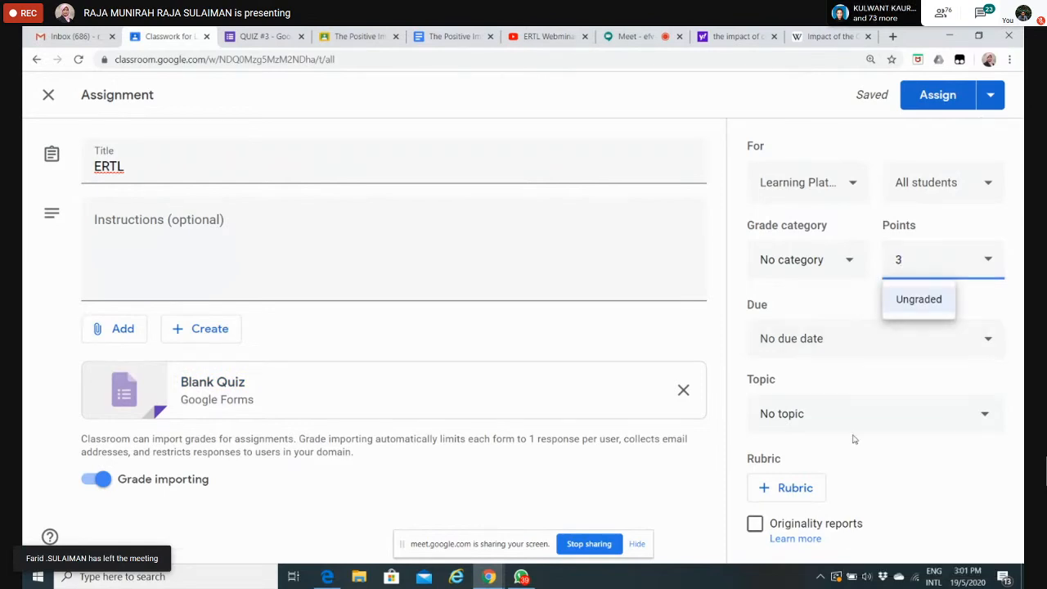
pyautogui.click(975, 417)
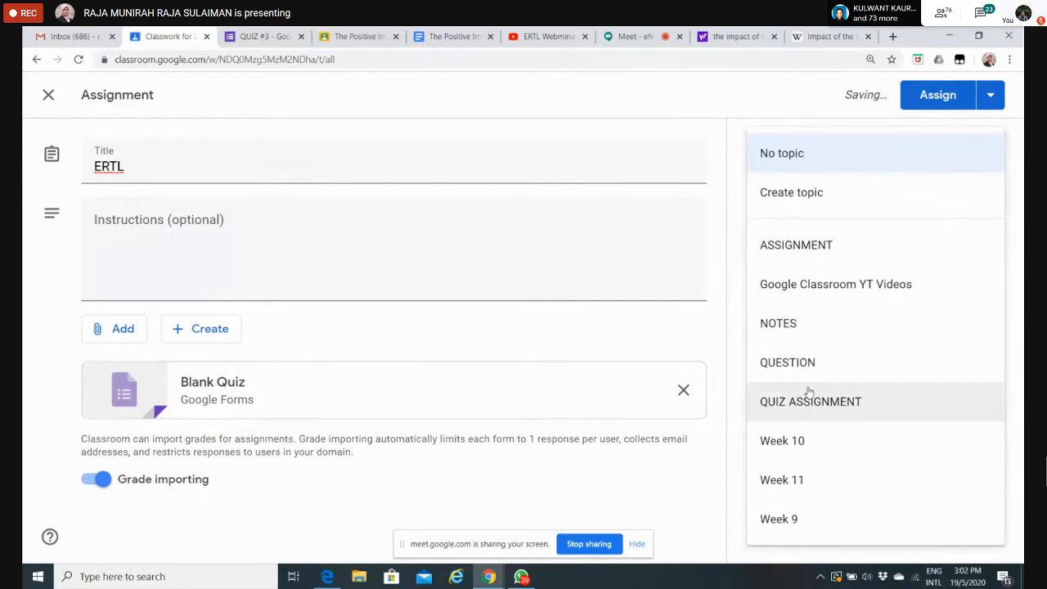
pyautogui.click(815, 402)
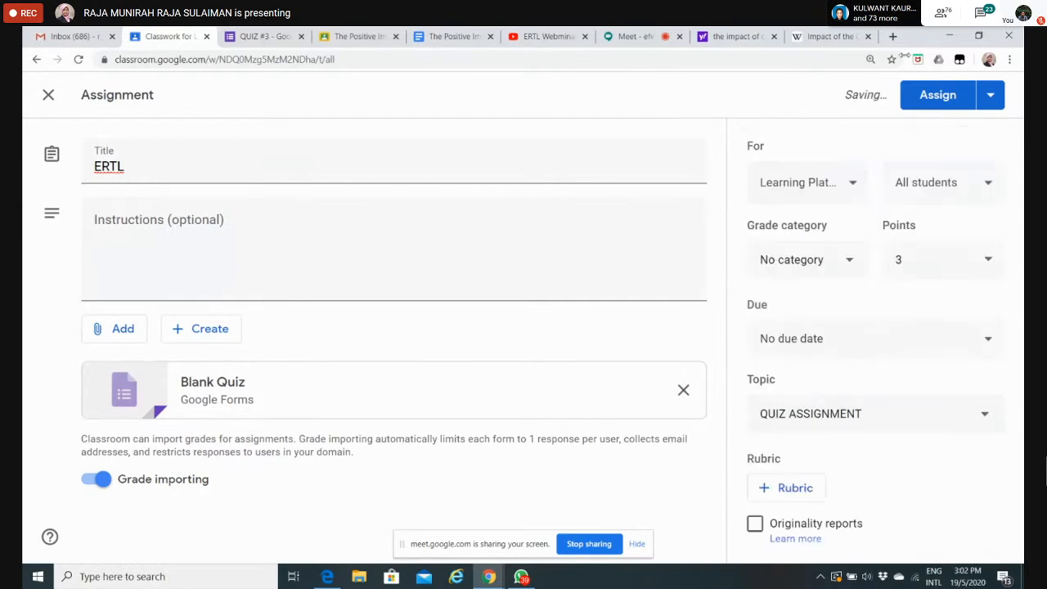
# Step: Save the ERTL quiz assignment as a draft instead of posting it to the class
pyautogui.click(994, 97)
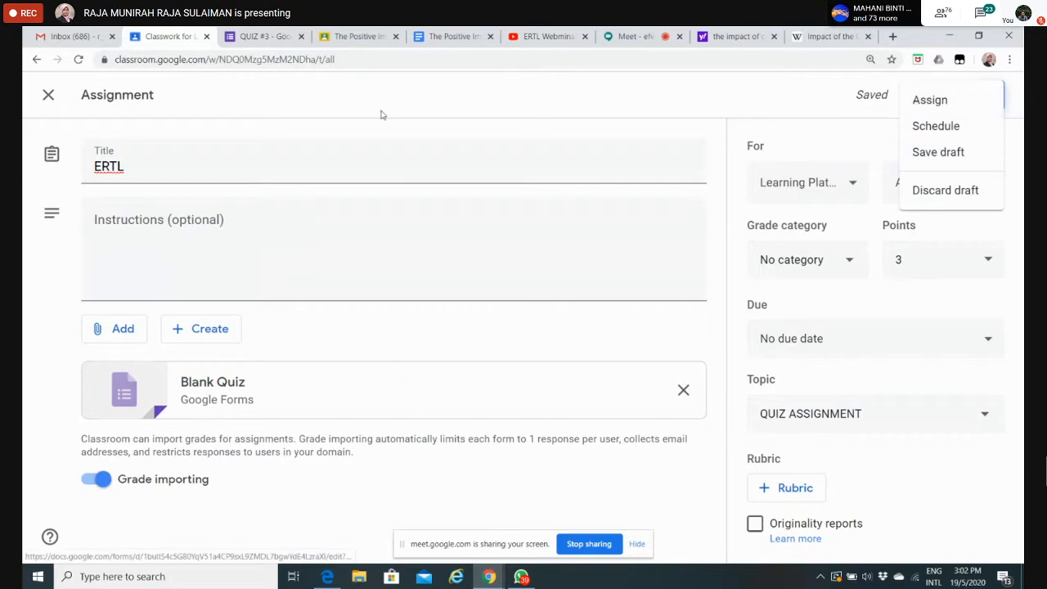
pyautogui.click(702, 100)
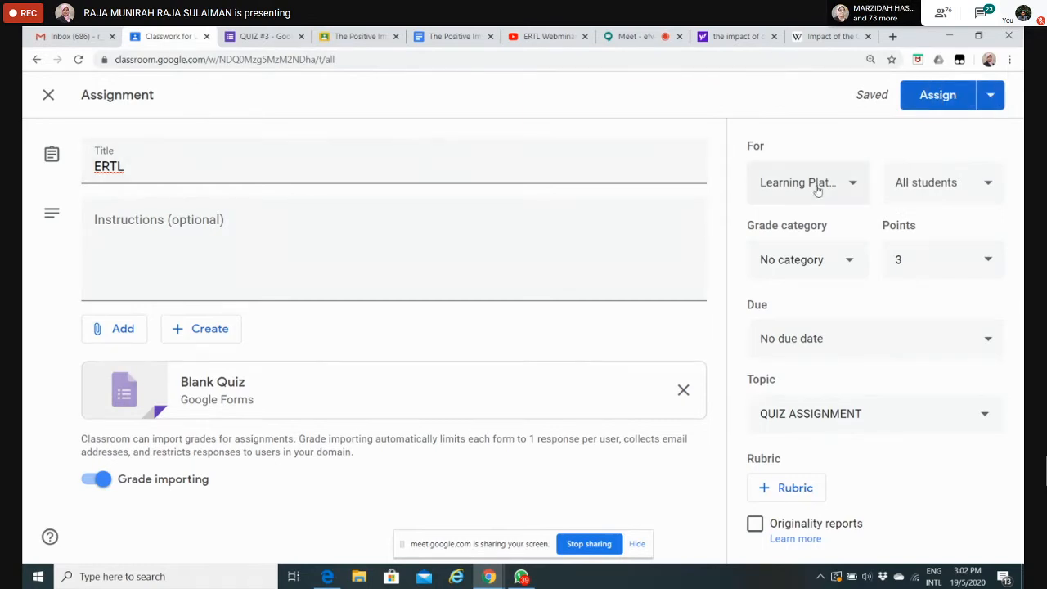
pyautogui.click(990, 97)
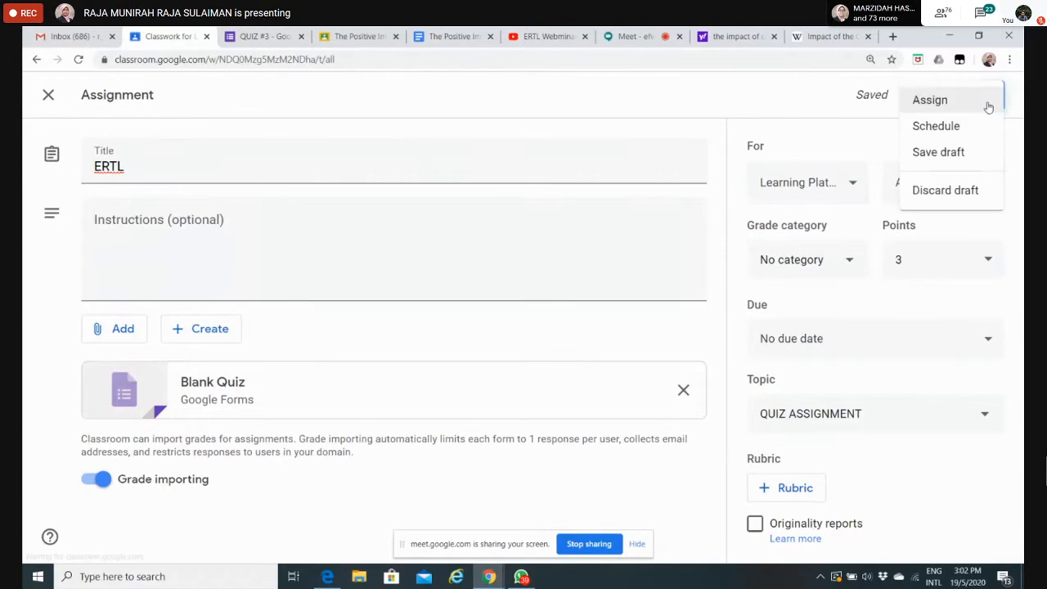
pyautogui.click(956, 156)
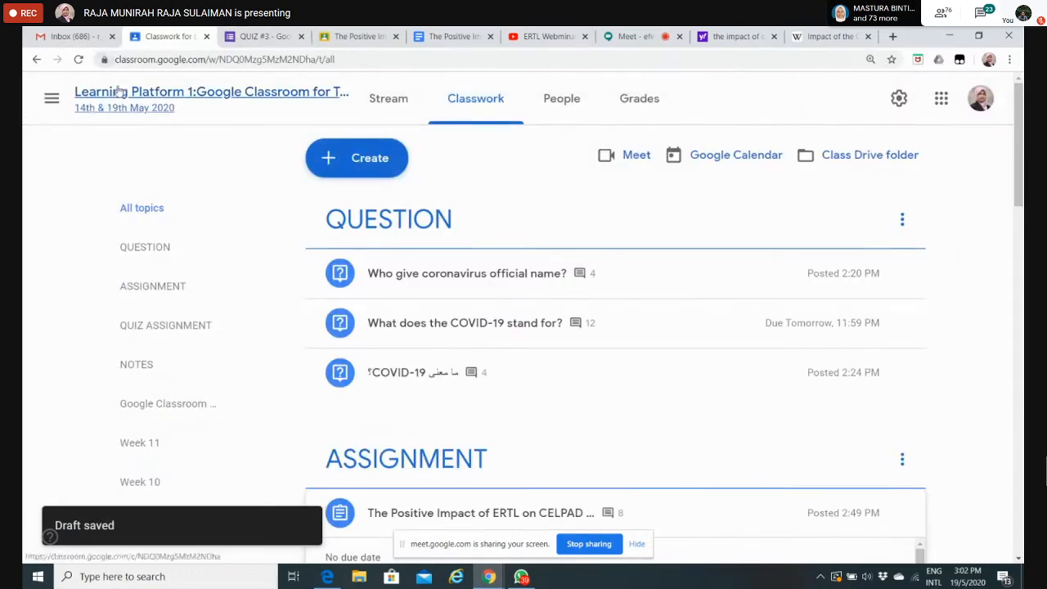
# Step: Find the Quiz #2 draft in the QUIZ ASSIGNMENT topic on the Classwork page and expand its details
pyautogui.click(119, 92)
pyautogui.click(477, 98)
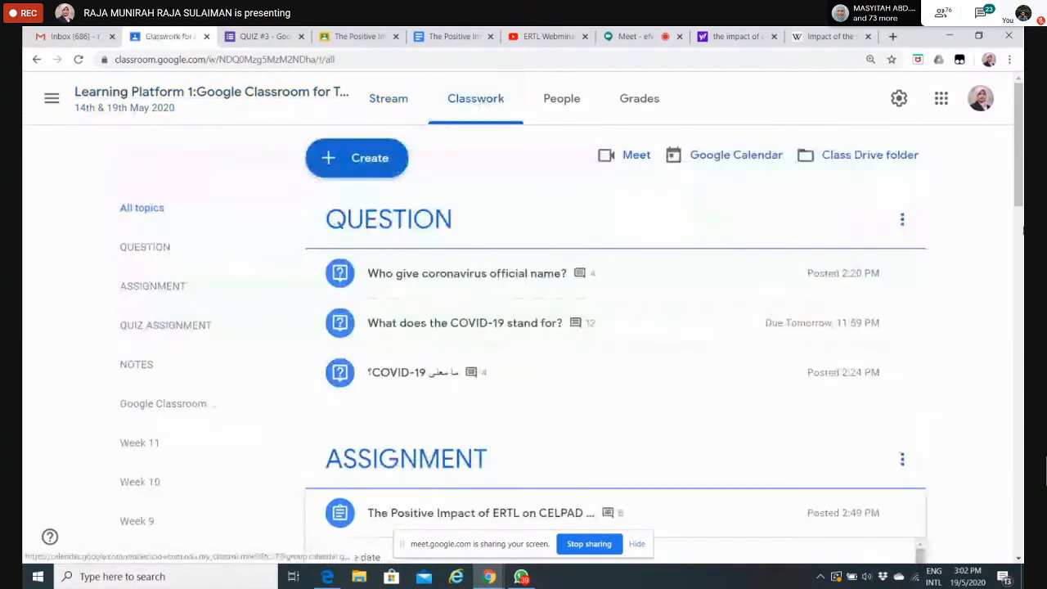
pyautogui.moveTo(1021, 187); pyautogui.dragTo(1023, 345)
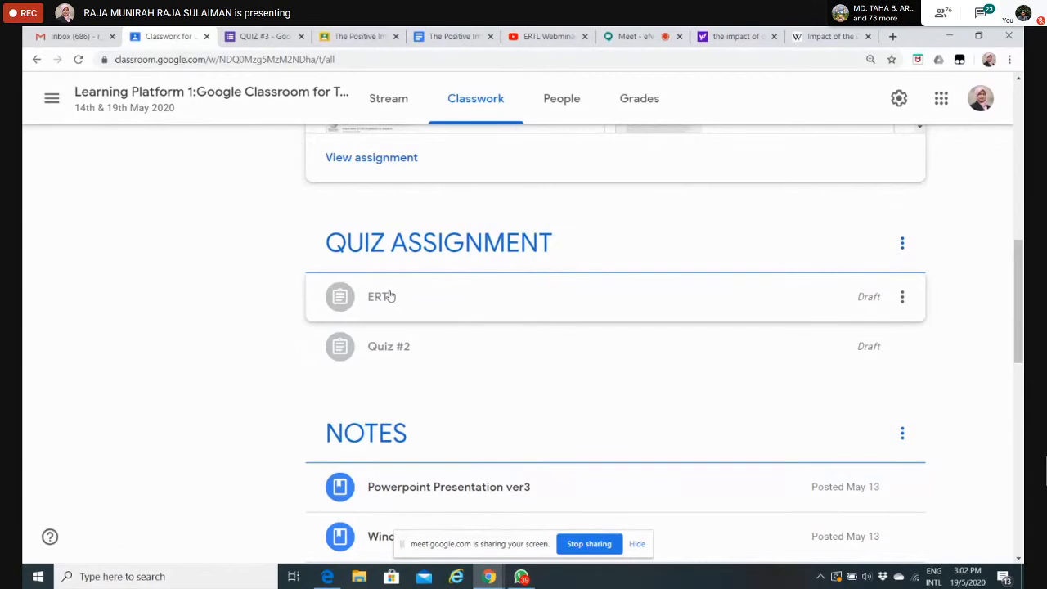
pyautogui.click(408, 372)
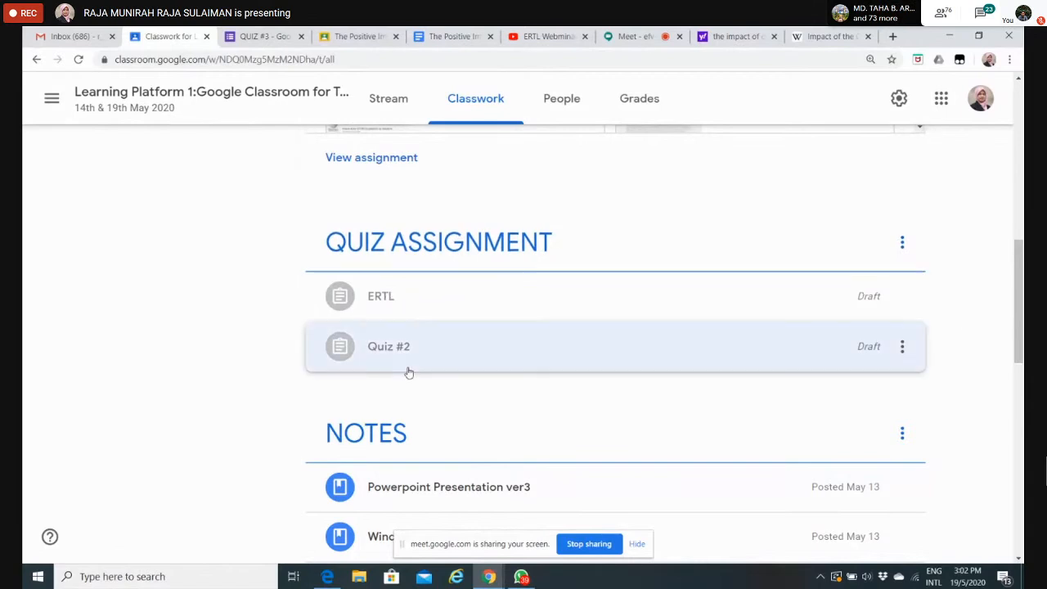
pyautogui.scroll(-3, 408, 372)
pyautogui.scroll(1, 409, 372)
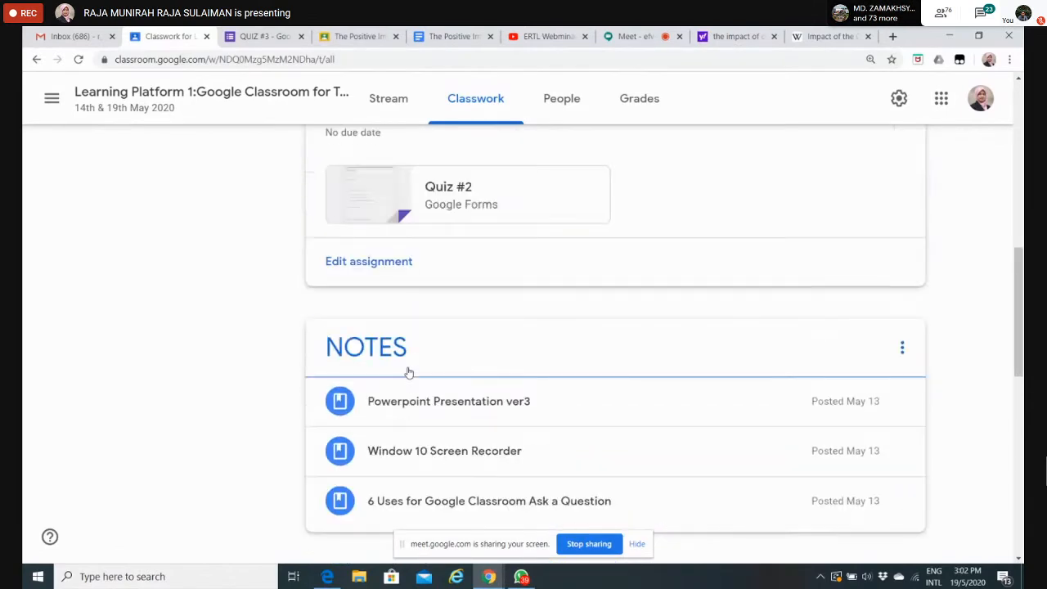
pyautogui.scroll(2, 408, 372)
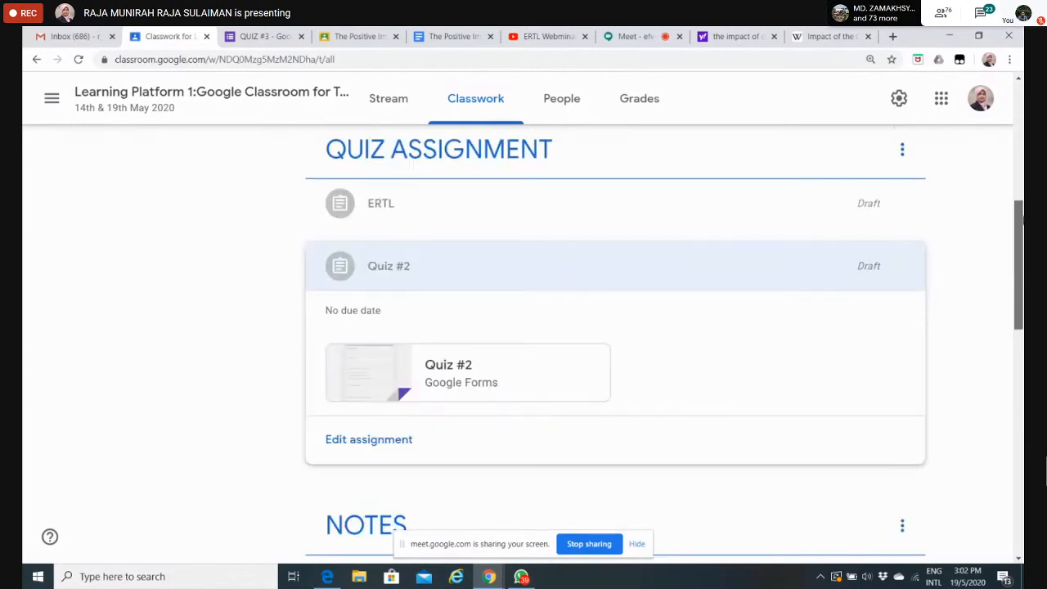
pyautogui.moveTo(1023, 220); pyautogui.dragTo(1023, 209)
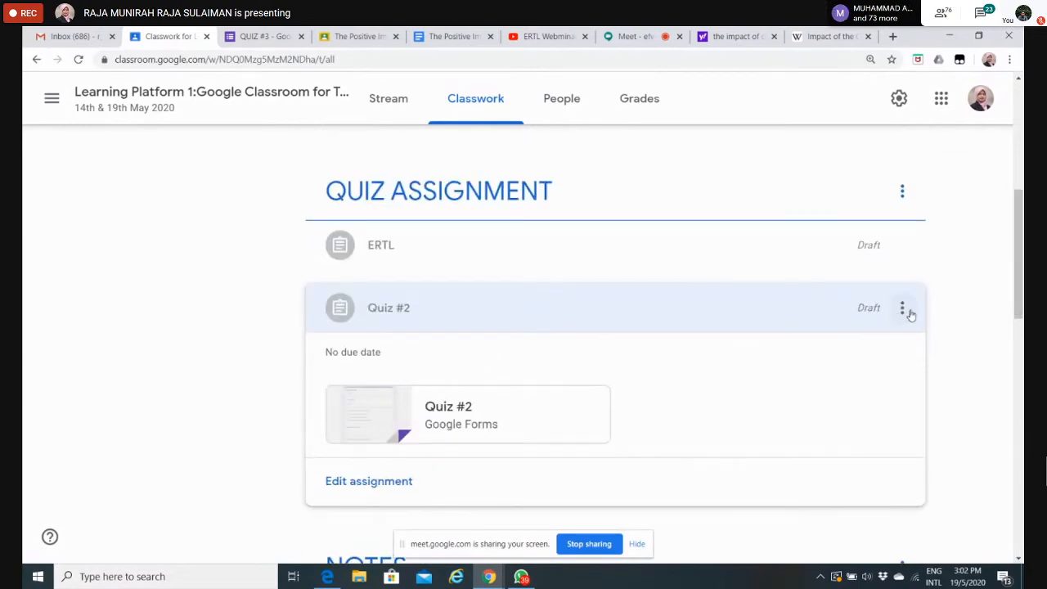
# Step: Open the Quiz #2 draft for editing and assign it to all students
pyautogui.click(902, 309)
pyautogui.click(852, 347)
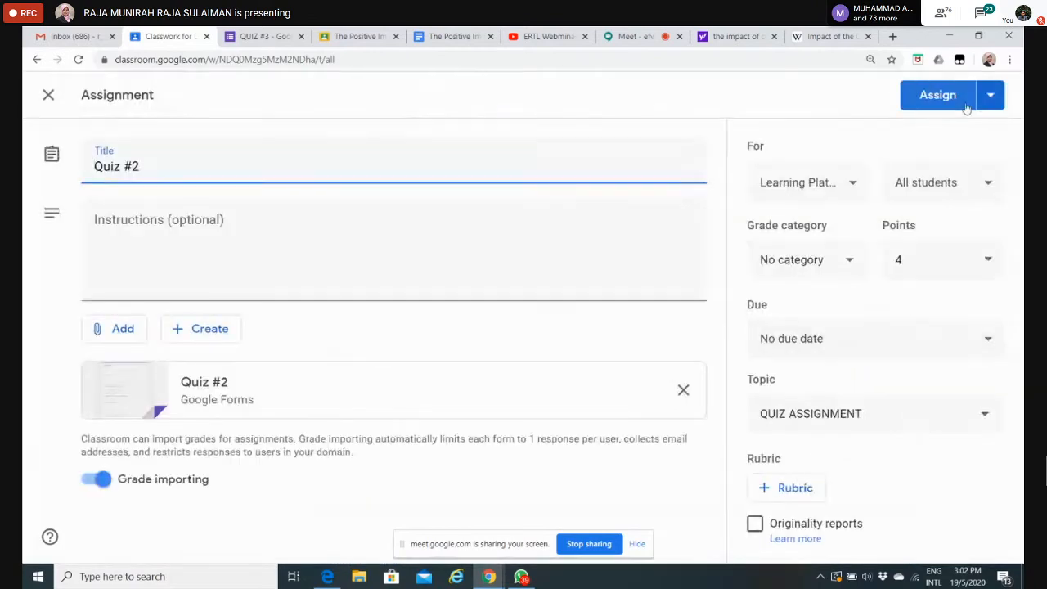
pyautogui.click(938, 95)
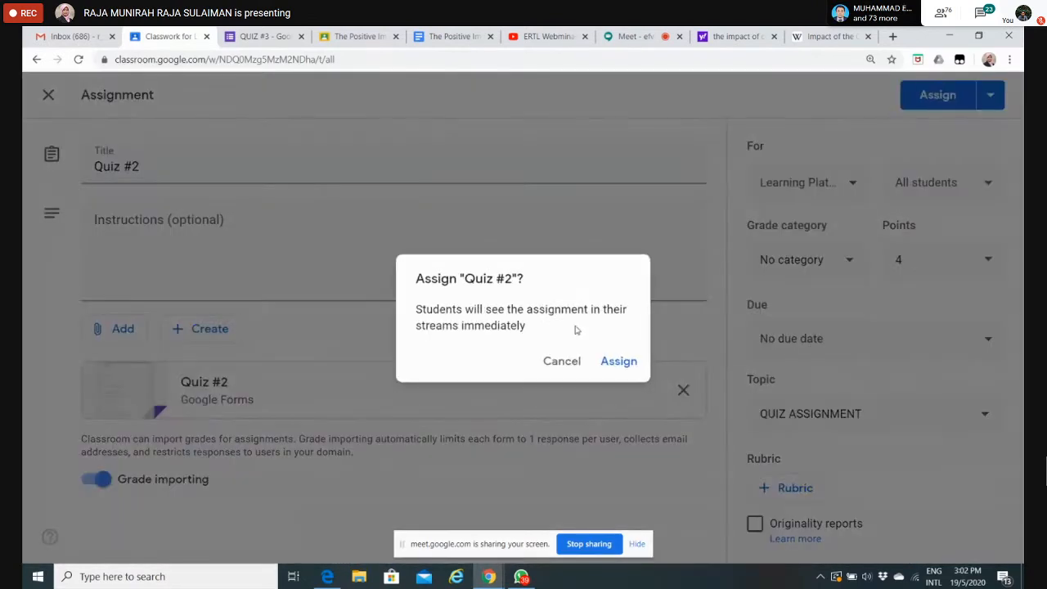
pyautogui.click(620, 361)
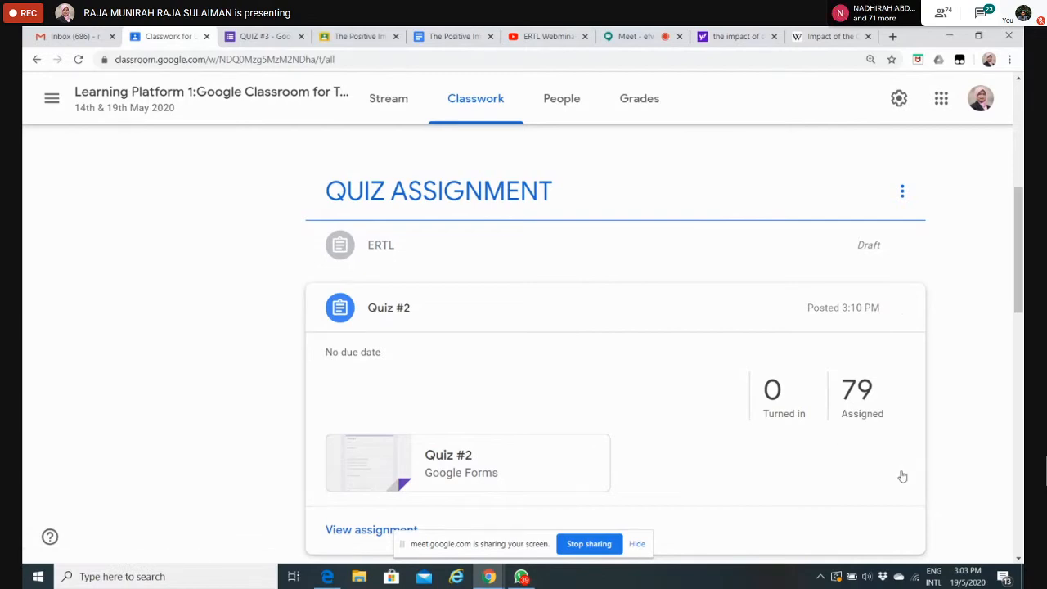
# Step: Move Quiz #2 into the NOTES topic and view the QUIZ ASSIGNMENT topic on its own
pyautogui.moveTo(902, 476); pyautogui.dragTo(951, 453)
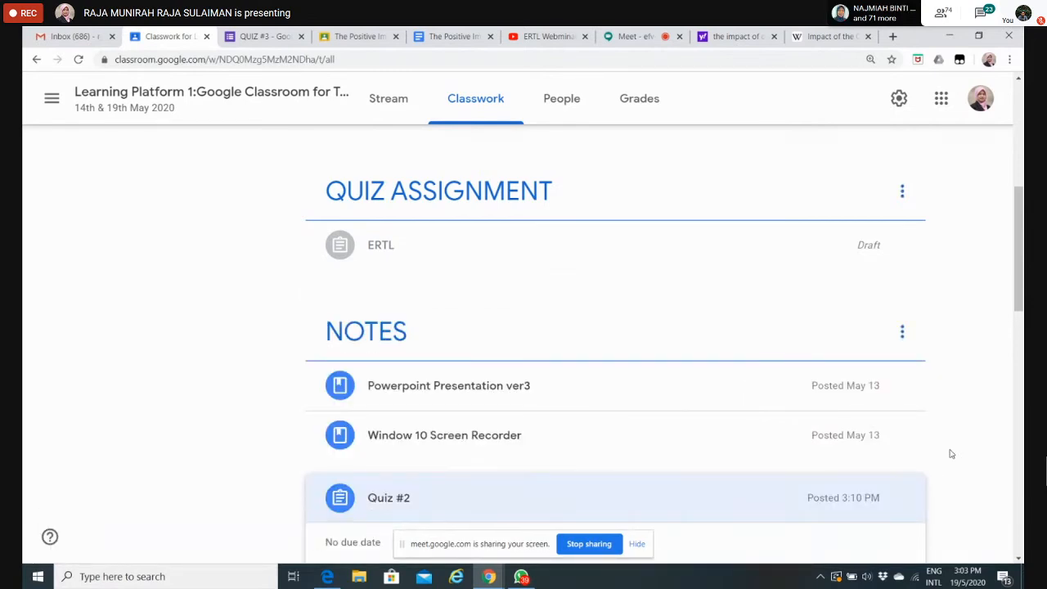
pyautogui.click(469, 188)
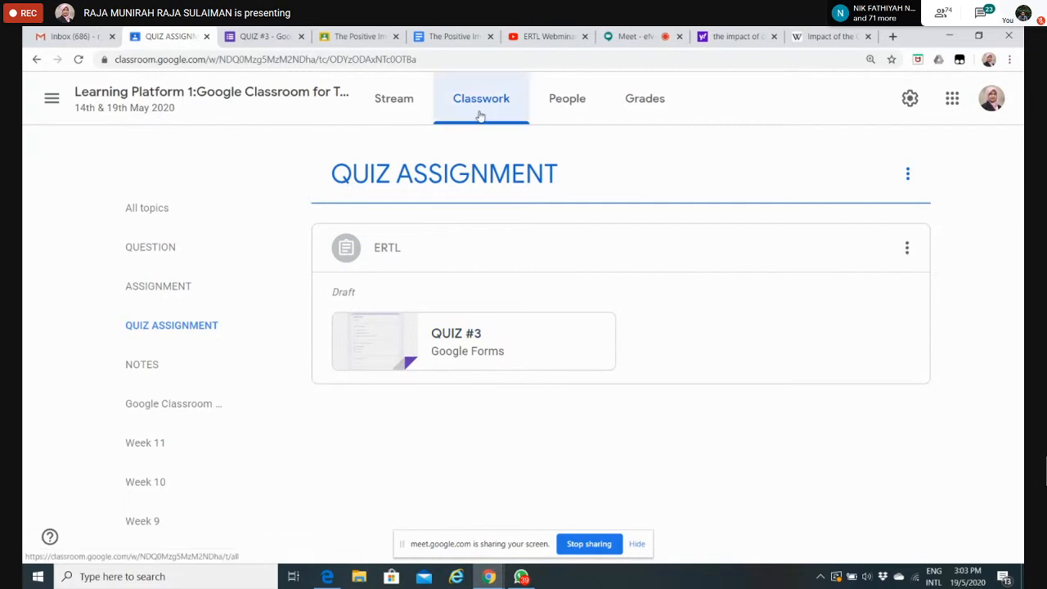
pyautogui.click(149, 210)
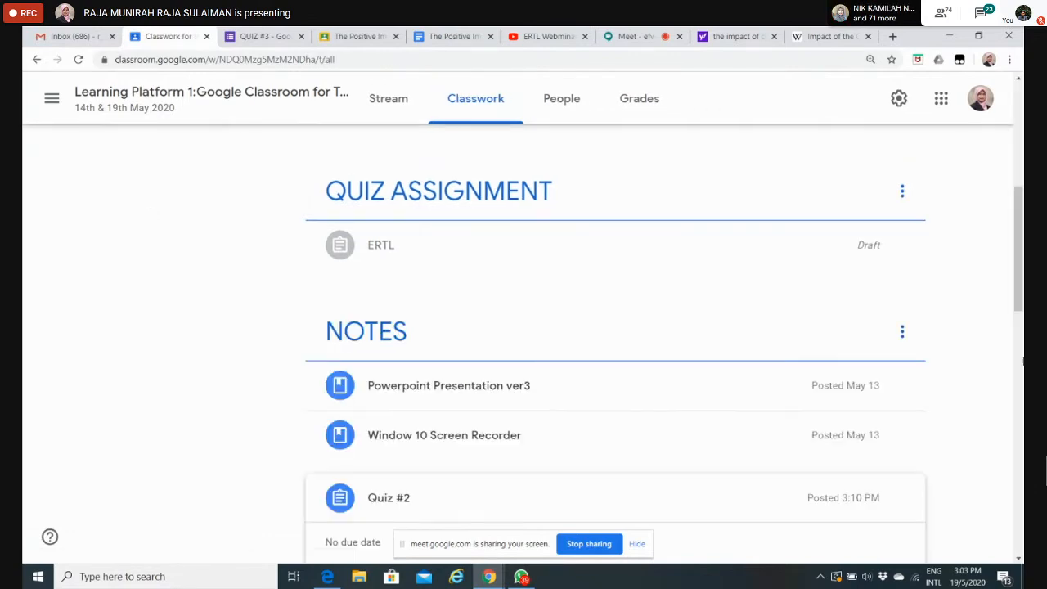
pyautogui.moveTo(1021, 285); pyautogui.dragTo(1022, 190)
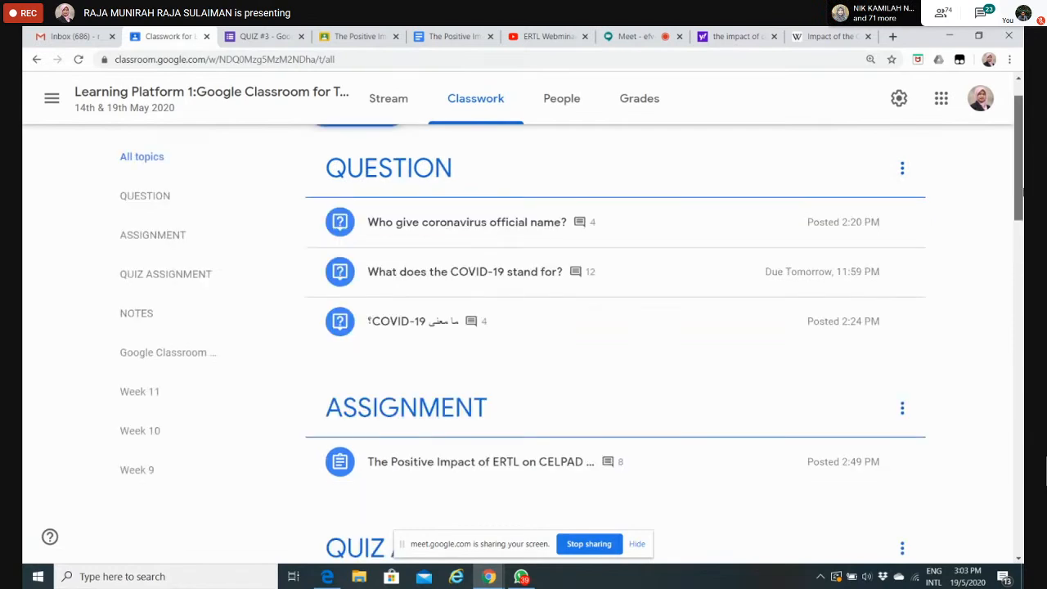
pyautogui.scroll(-3, 1022, 189)
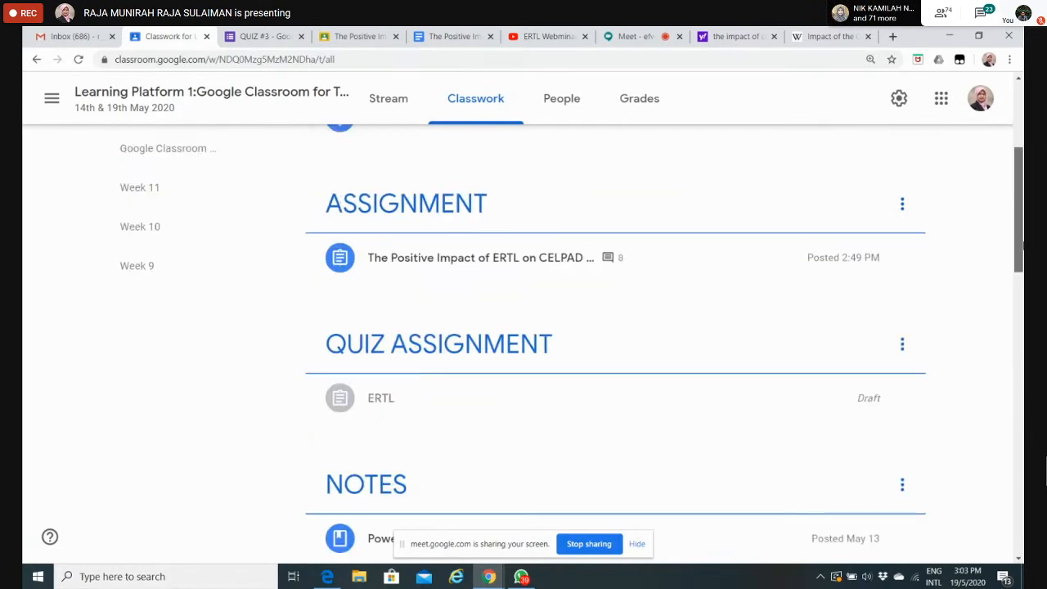
pyautogui.click(504, 336)
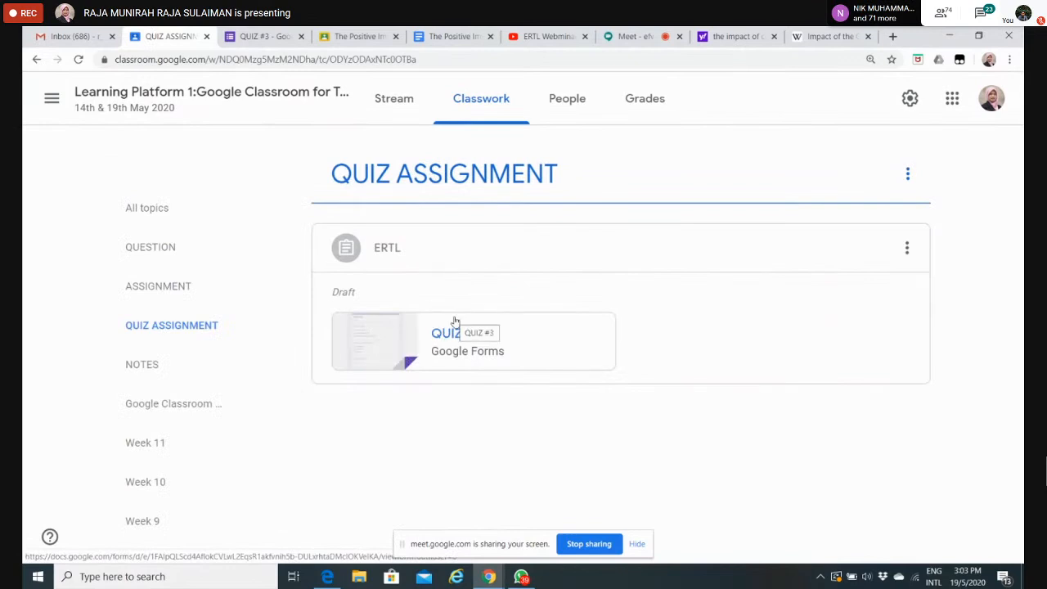
# Step: Open the ERTL draft for editing, close it and return to the list of all topics
pyautogui.click(907, 250)
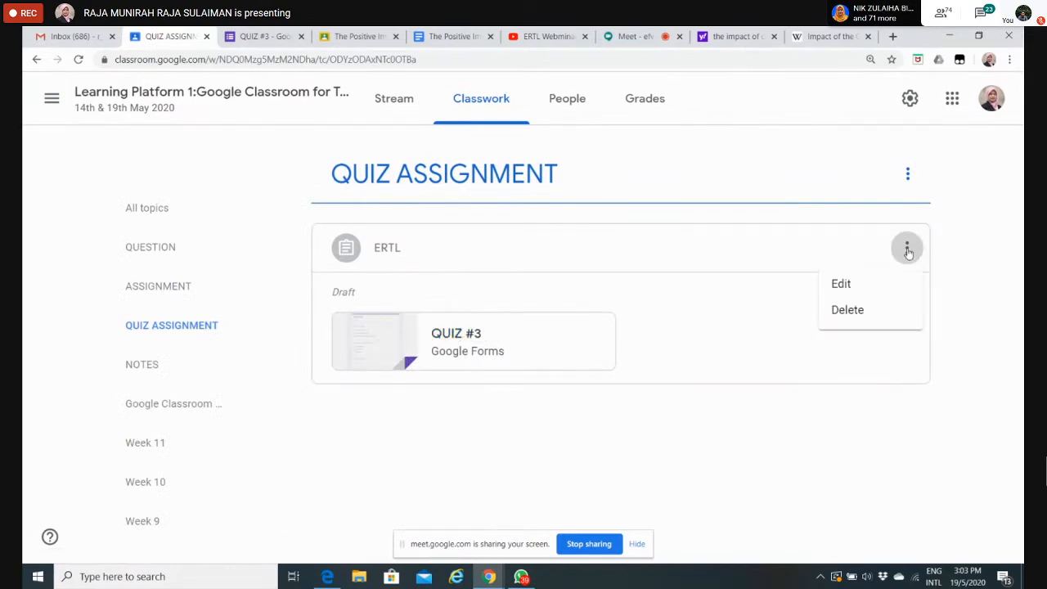
pyautogui.click(846, 283)
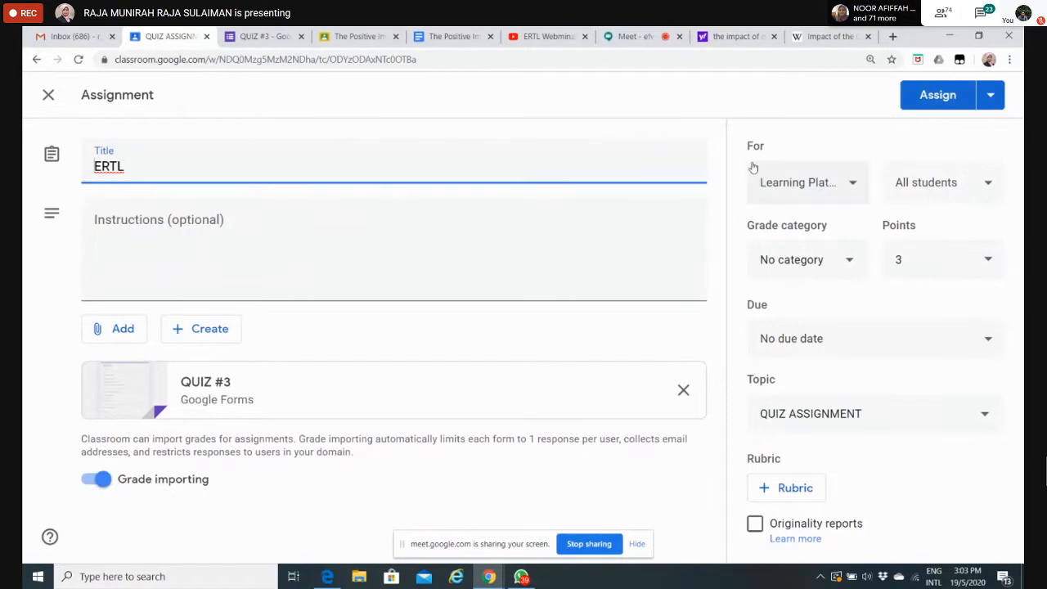
pyautogui.click(48, 98)
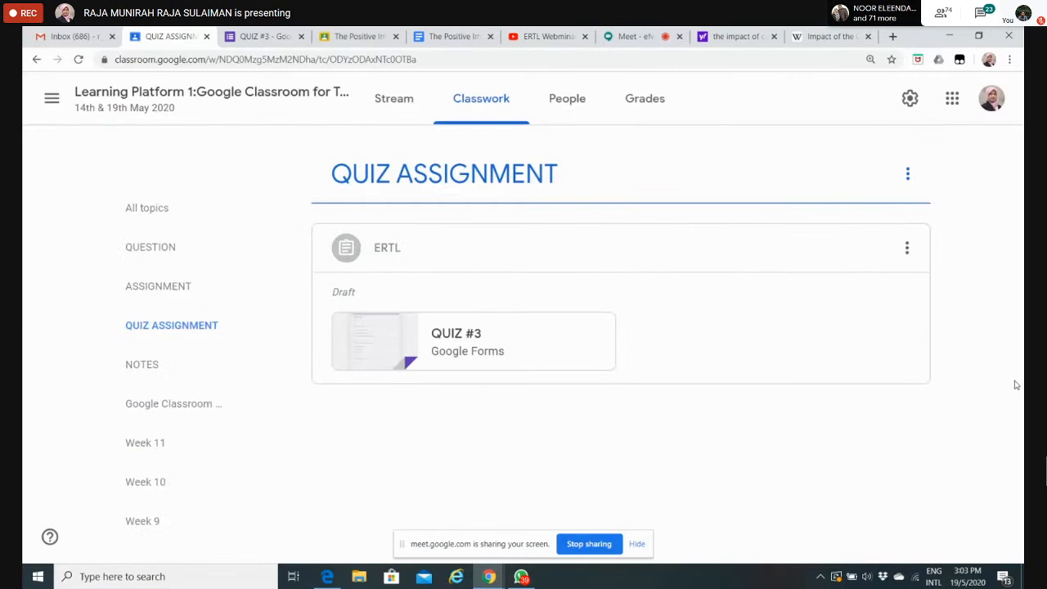
pyautogui.click(141, 207)
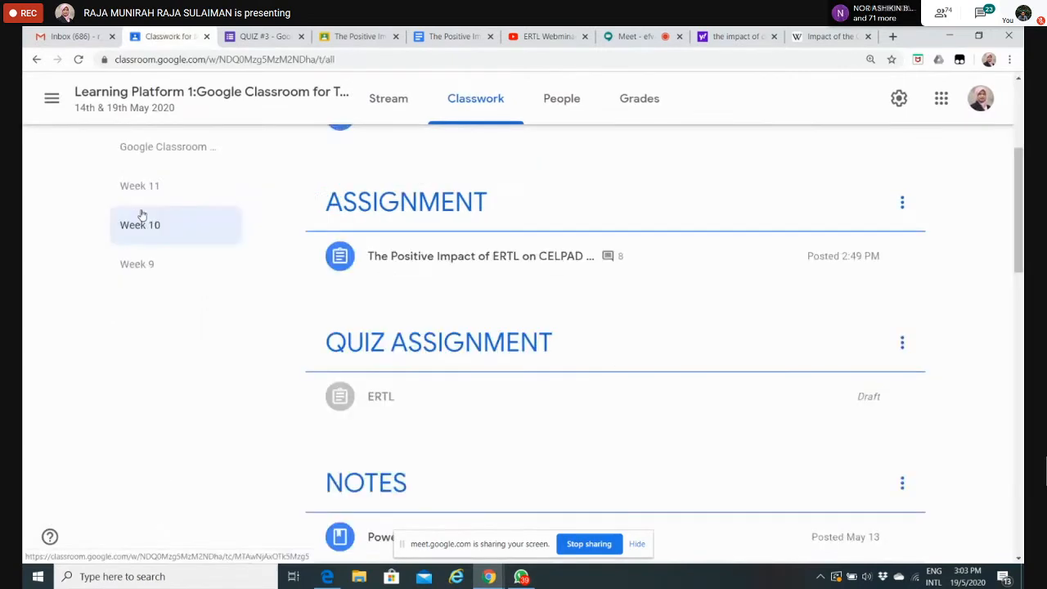
# Step: Locate Quiz #2 in the NOTES topic, collapse its details and return to the QUIZ ASSIGNMENT topic
pyautogui.moveTo(1021, 225); pyautogui.dragTo(1023, 289)
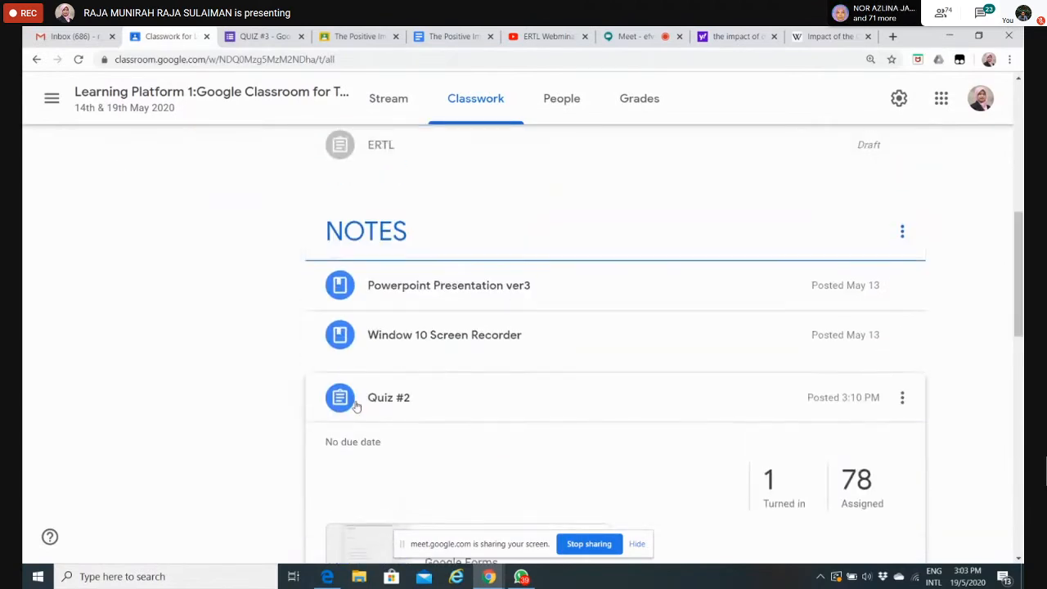
pyautogui.click(395, 401)
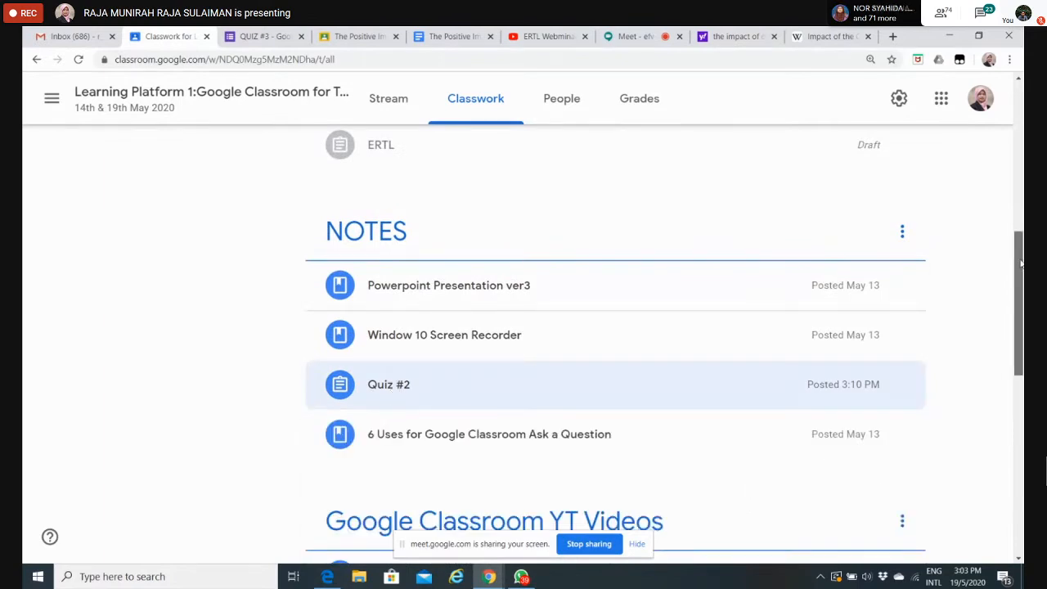
pyautogui.moveTo(1022, 264); pyautogui.dragTo(1022, 204)
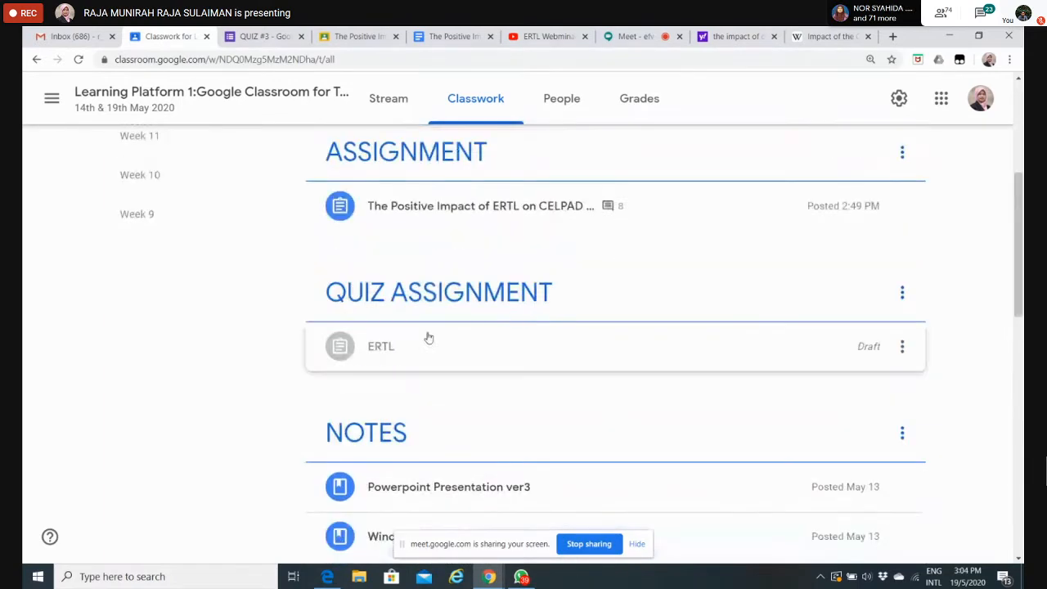
# Step: Expand the ERTL draft, preview its attached QUIZ #3 form and return to the Classwork page
pyautogui.click(388, 349)
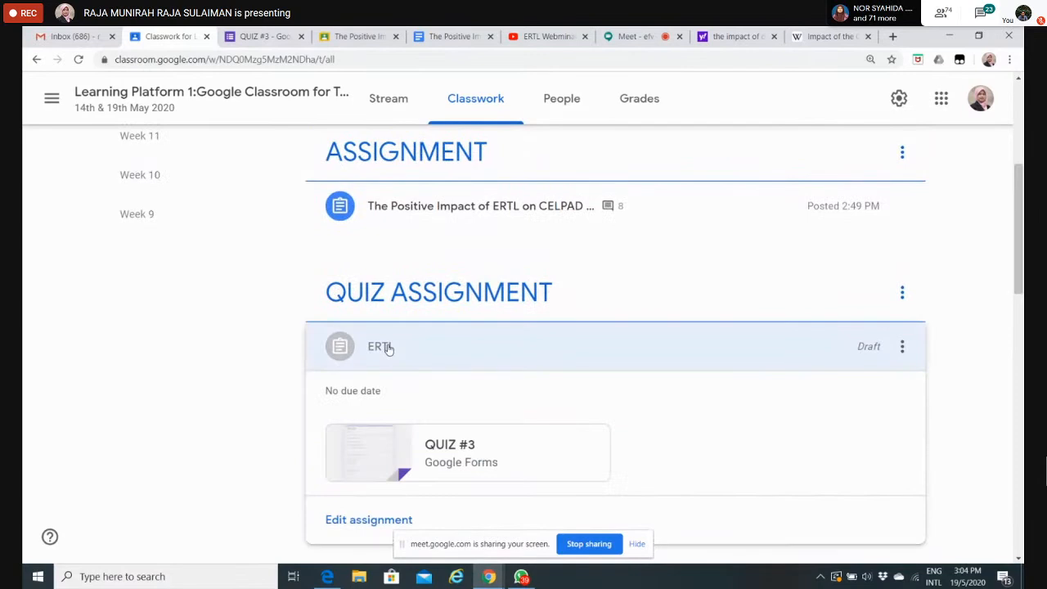
pyautogui.click(457, 442)
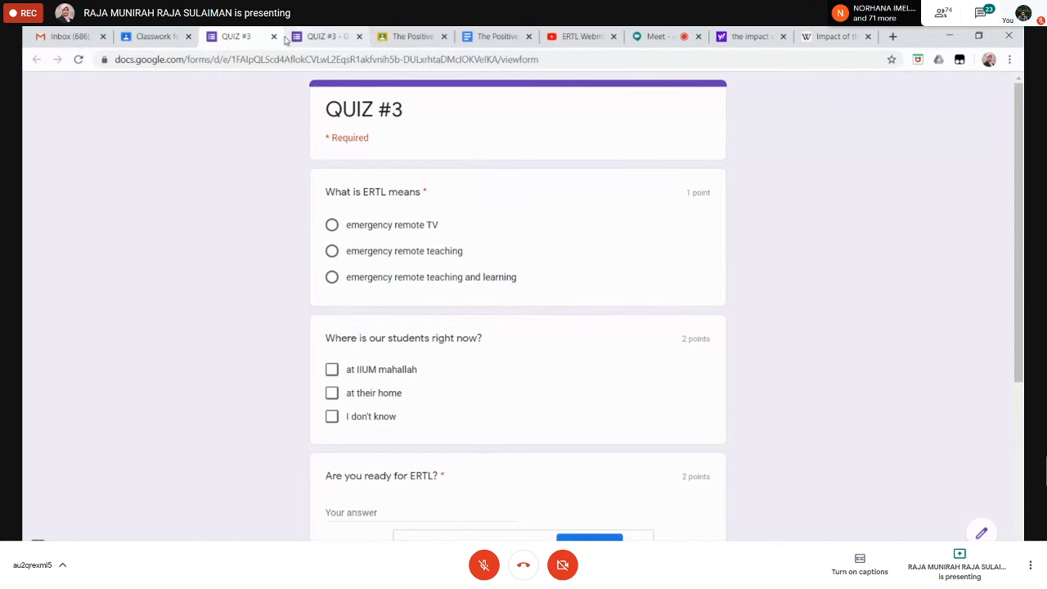
pyautogui.click(150, 47)
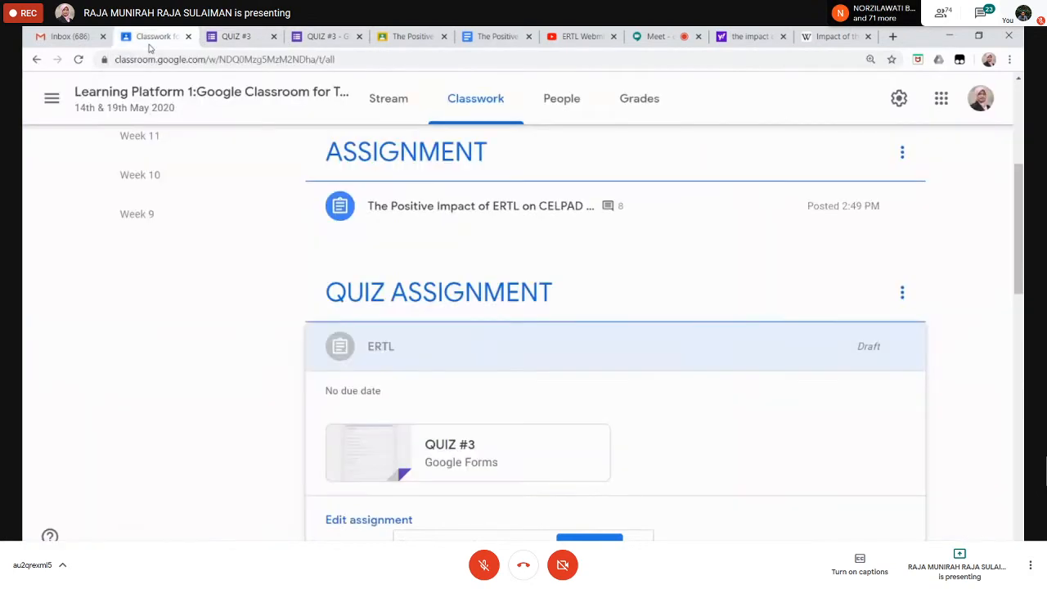
# Step: Move Quiz #2 from NOTES to below ERTL in the QUIZ ASSIGNMENT topic and expand its details
pyautogui.scroll(-5, 615, 327)
pyautogui.moveTo(573, 389); pyautogui.dragTo(519, 126)
pyautogui.moveTo(406, 458); pyautogui.dragTo(712, 131)
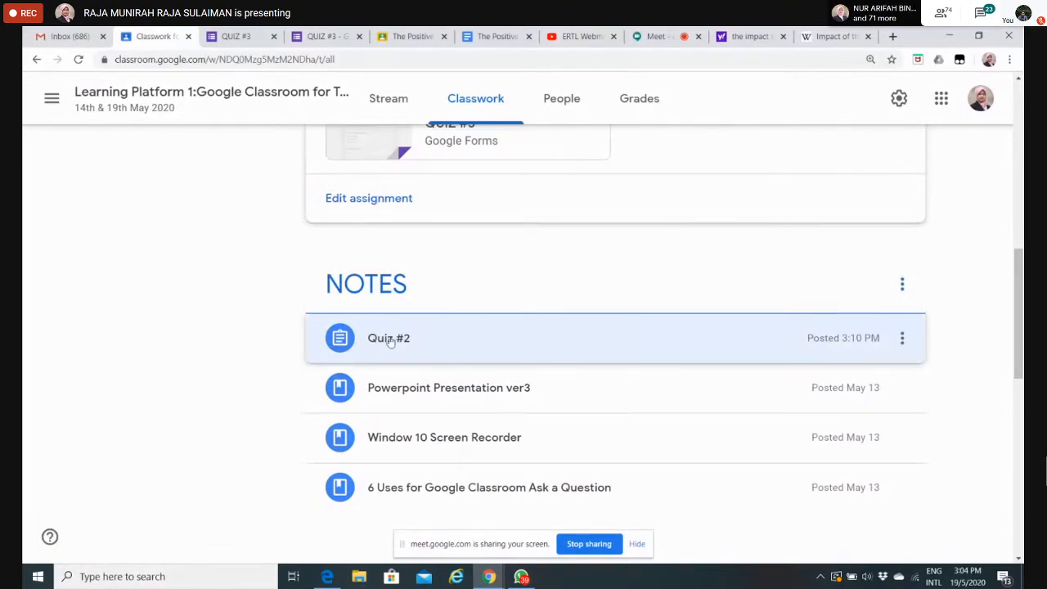
pyautogui.moveTo(1014, 270); pyautogui.dragTo(1019, 237)
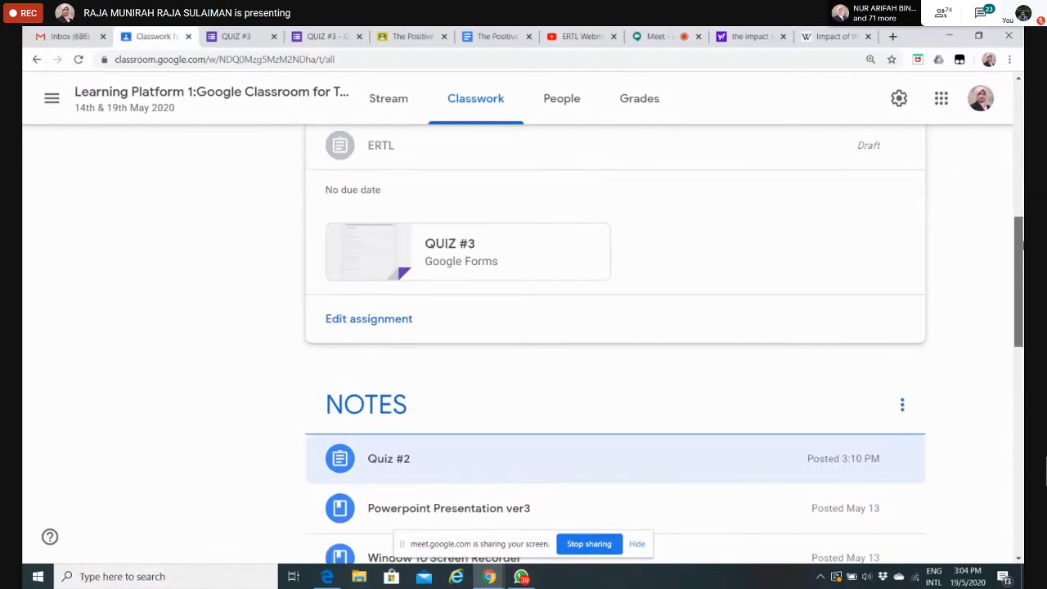
pyautogui.click(391, 148)
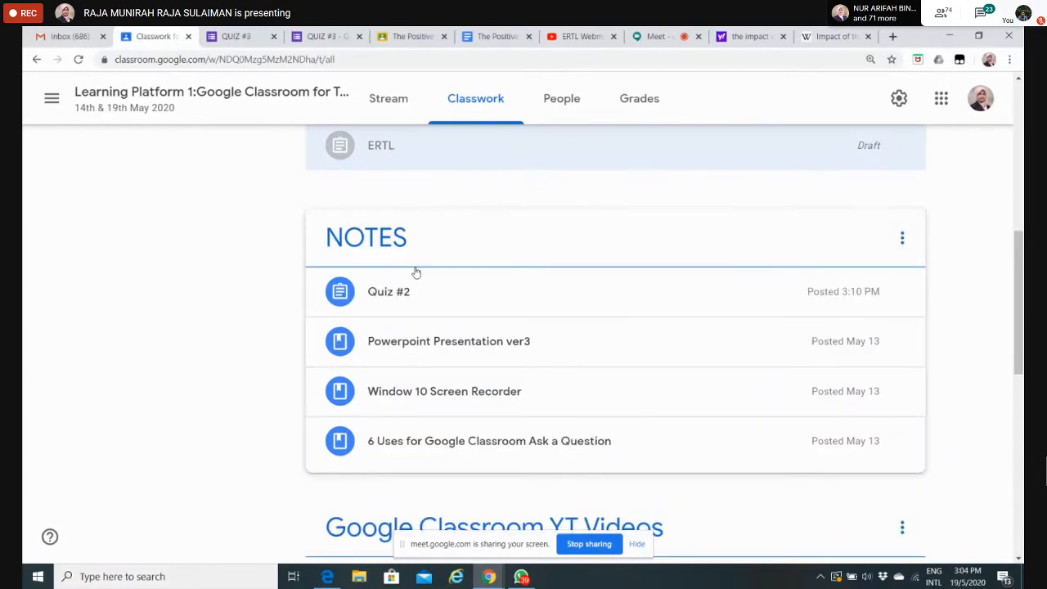
pyautogui.moveTo(416, 273); pyautogui.dragTo(446, 183)
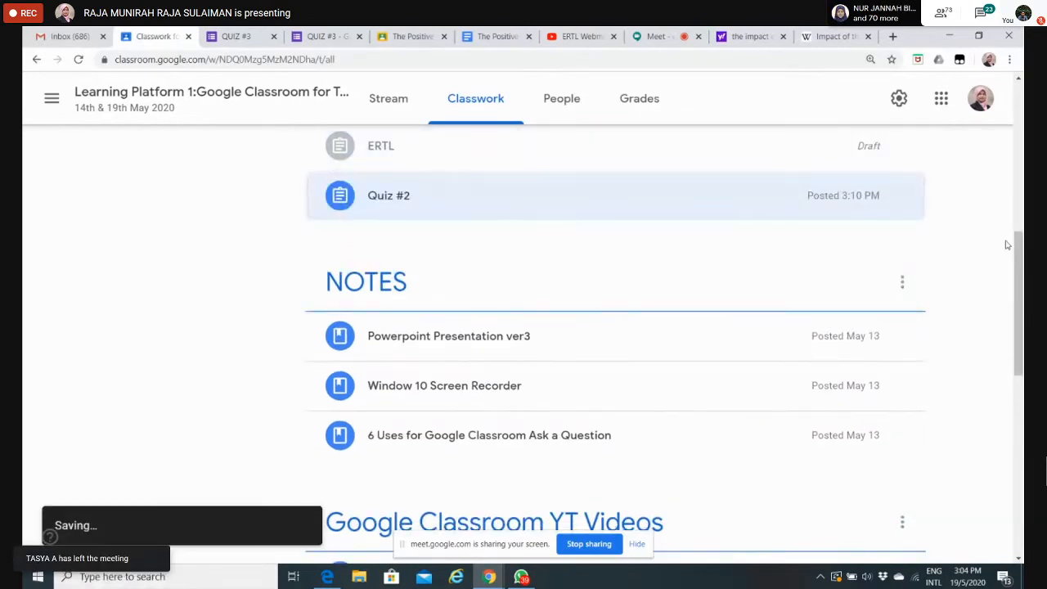
pyautogui.scroll(3, 1007, 245)
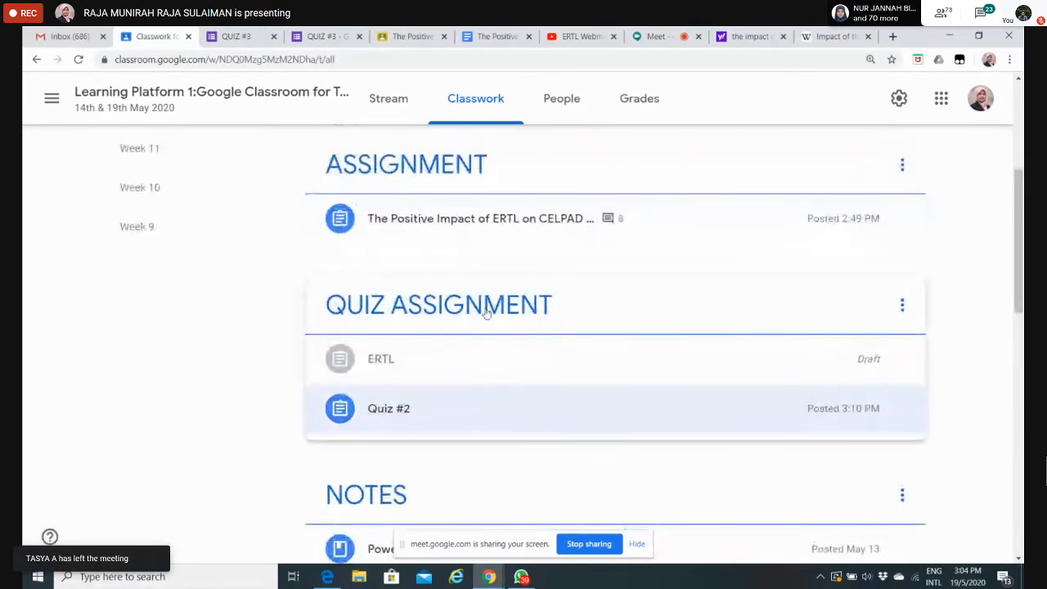
pyautogui.click(403, 416)
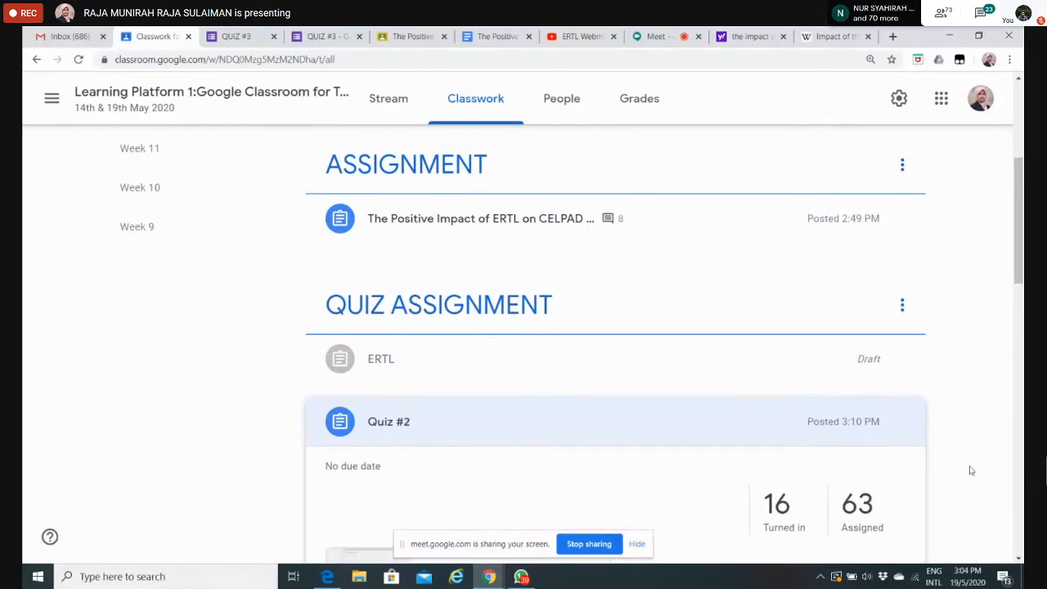
# Step: Open the turned-in student work for Quiz #2 and look through the submissions
pyautogui.moveTo(1020, 225); pyautogui.dragTo(1020, 292)
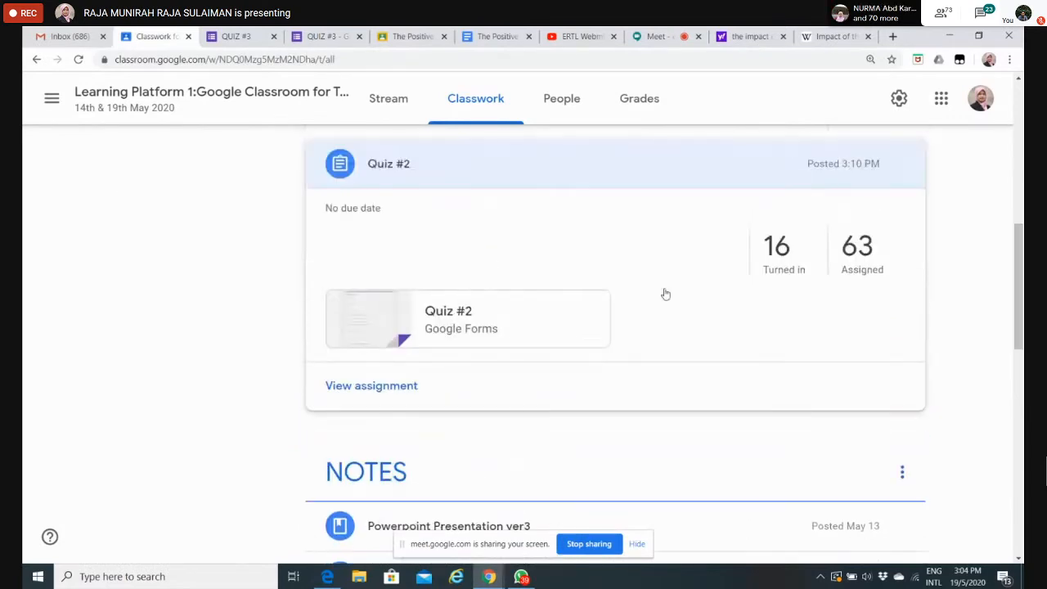
pyautogui.click(781, 249)
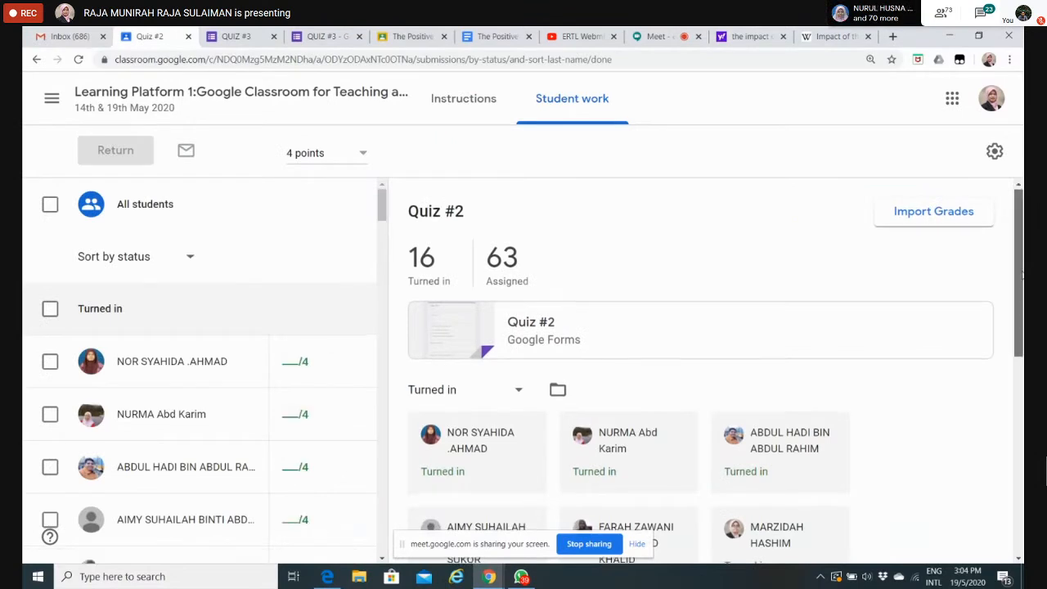
pyautogui.moveTo(1020, 270)
pyautogui.mouseDown()
pyautogui.moveTo(1022, 282)
pyautogui.moveTo(1022, 268)
pyautogui.mouseUp()
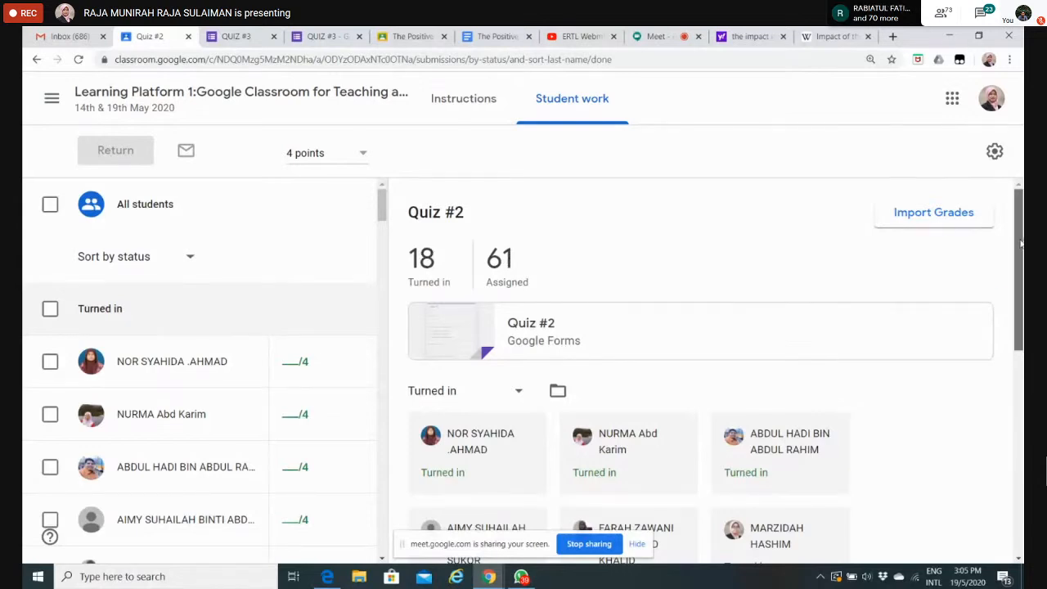
pyautogui.scroll(-2, 955, 262)
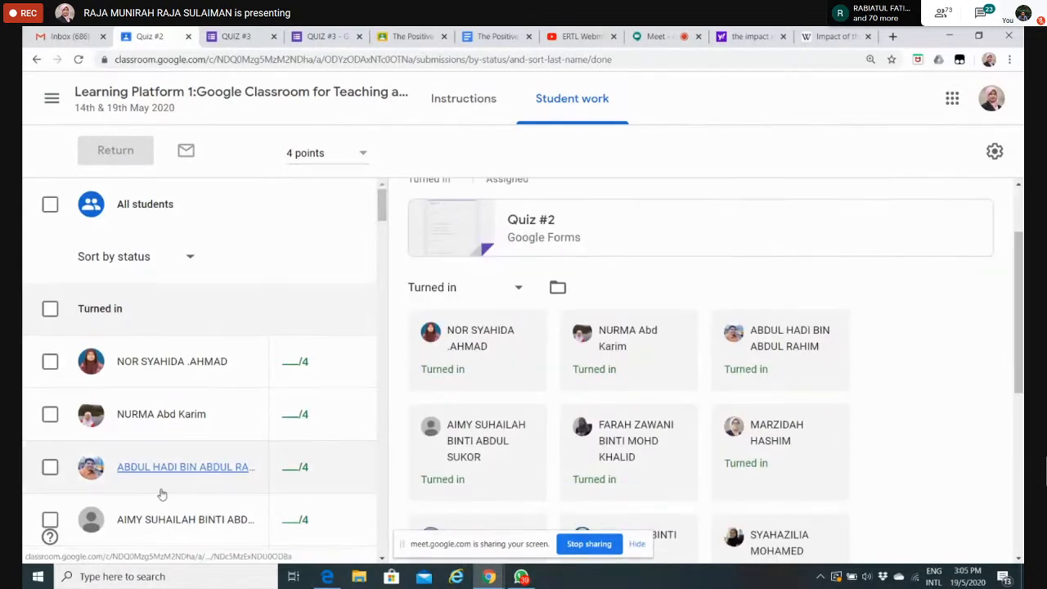
pyautogui.scroll(2, 1022, 275)
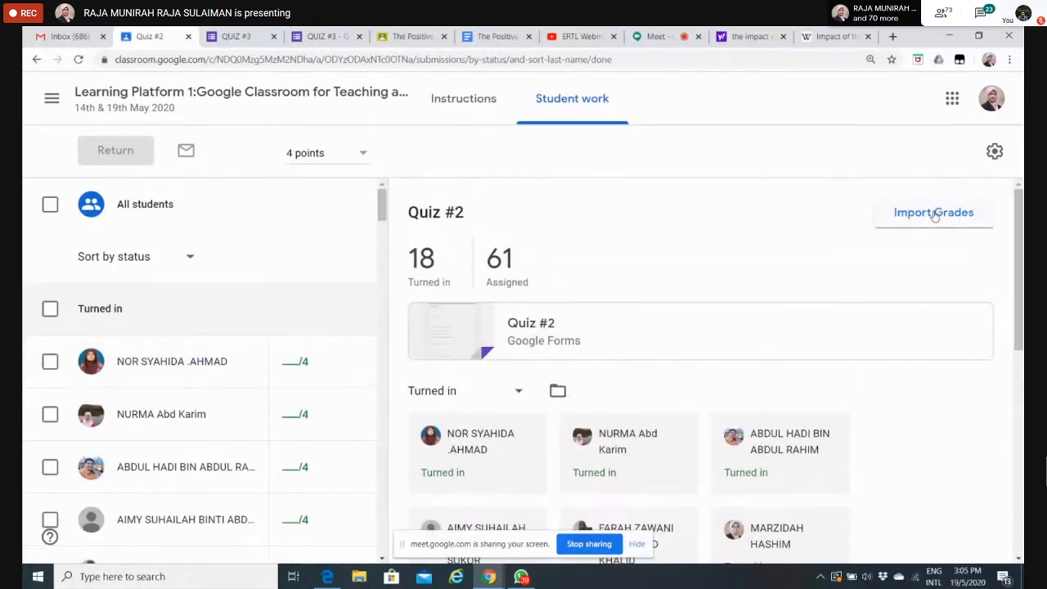
# Step: Import the grades from the Quiz #2 form into Classroom and review the students' draft grades
pyautogui.click(935, 214)
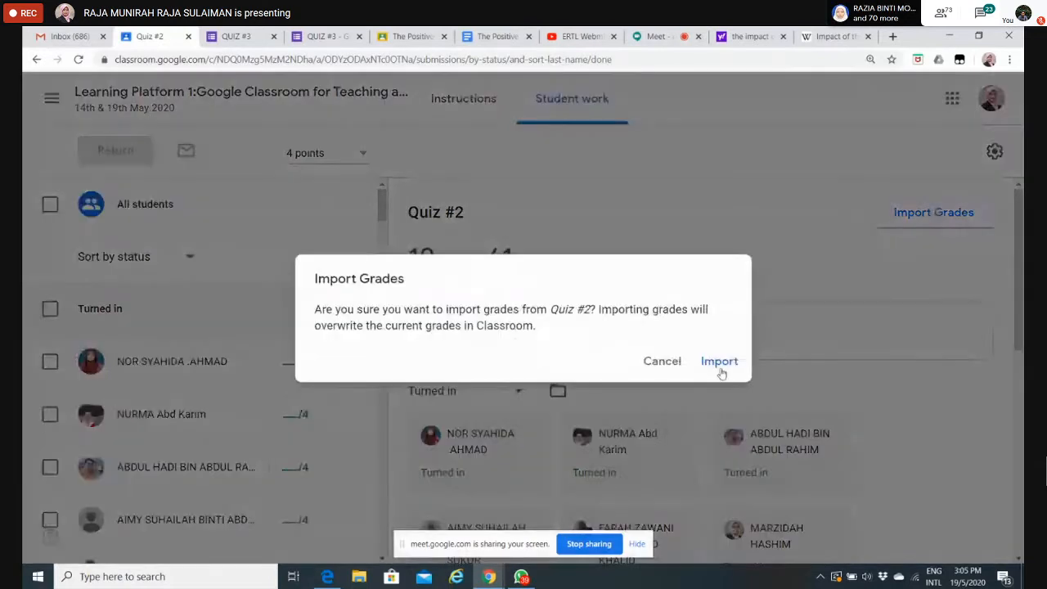
pyautogui.click(720, 363)
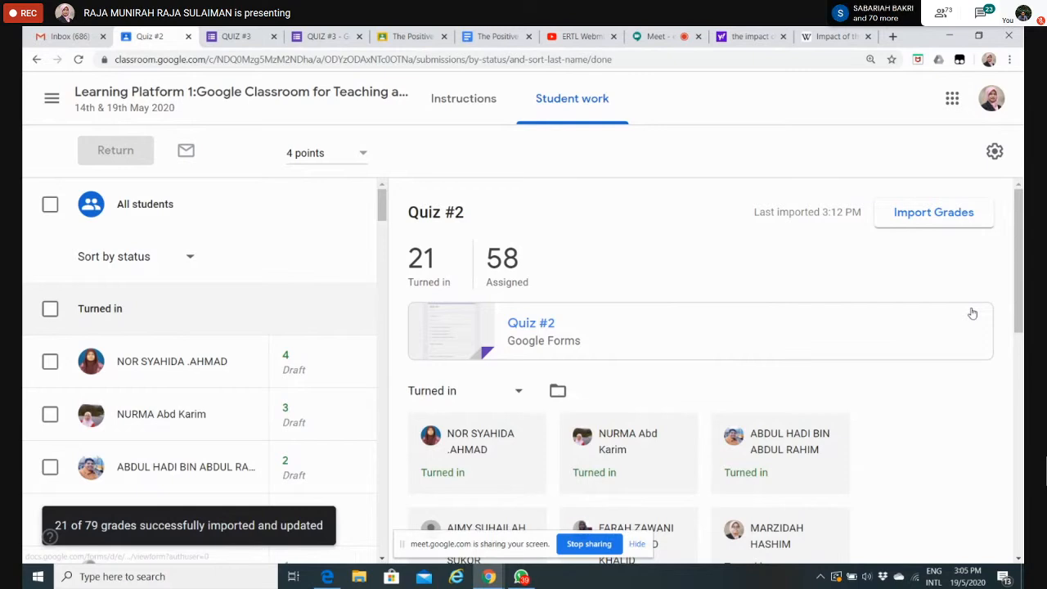
pyautogui.scroll(-2, 973, 313)
pyautogui.moveTo(382, 214); pyautogui.dragTo(381, 231)
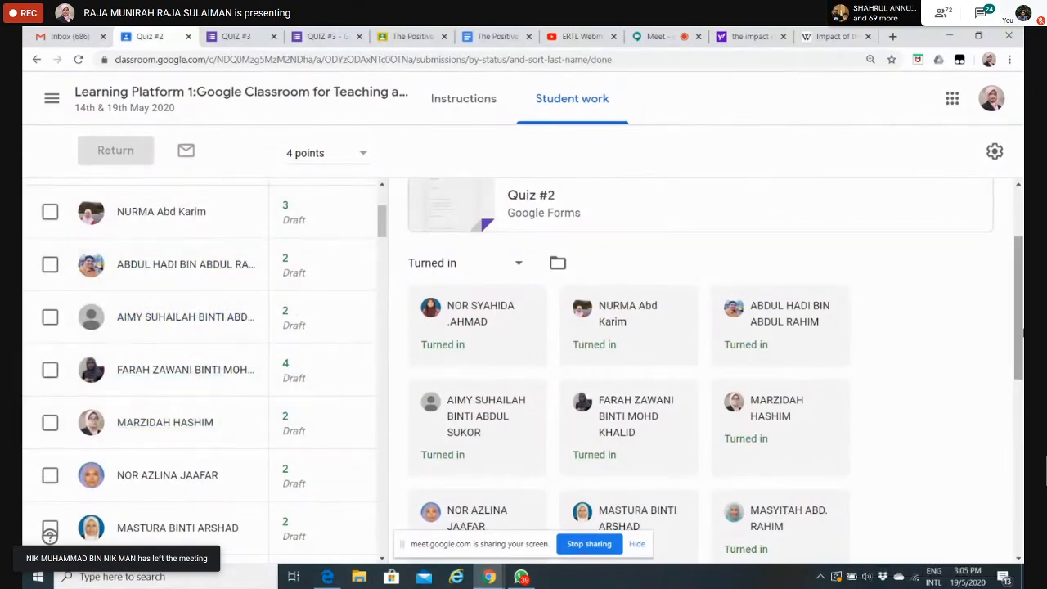
pyautogui.scroll(2, 1020, 340)
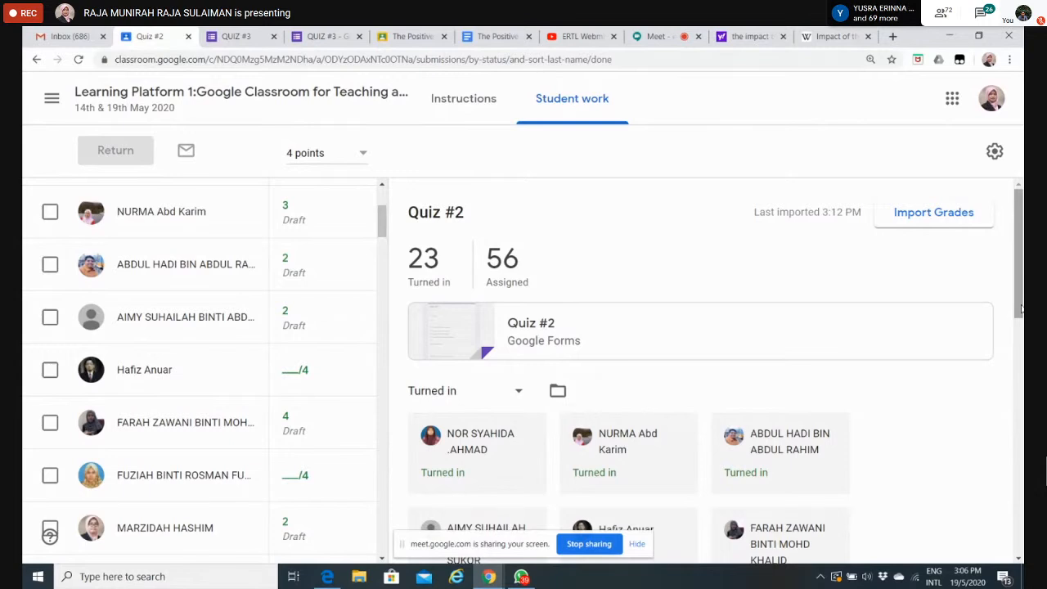
# Step: Leave the Quiz #2 submissions, return to the class's Classwork page and open the class gradebook
pyautogui.click(146, 94)
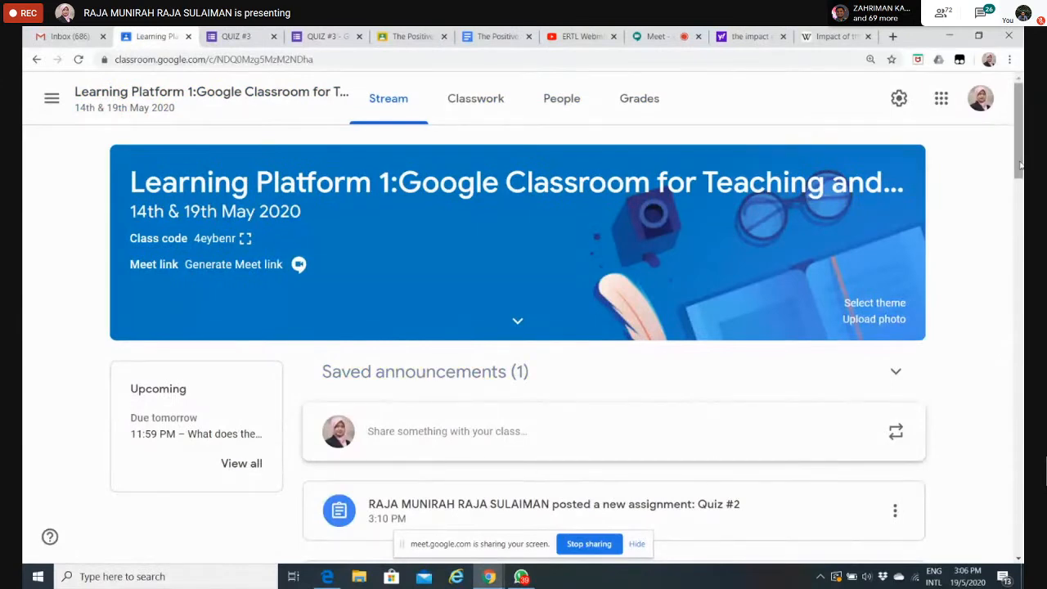
pyautogui.click(481, 106)
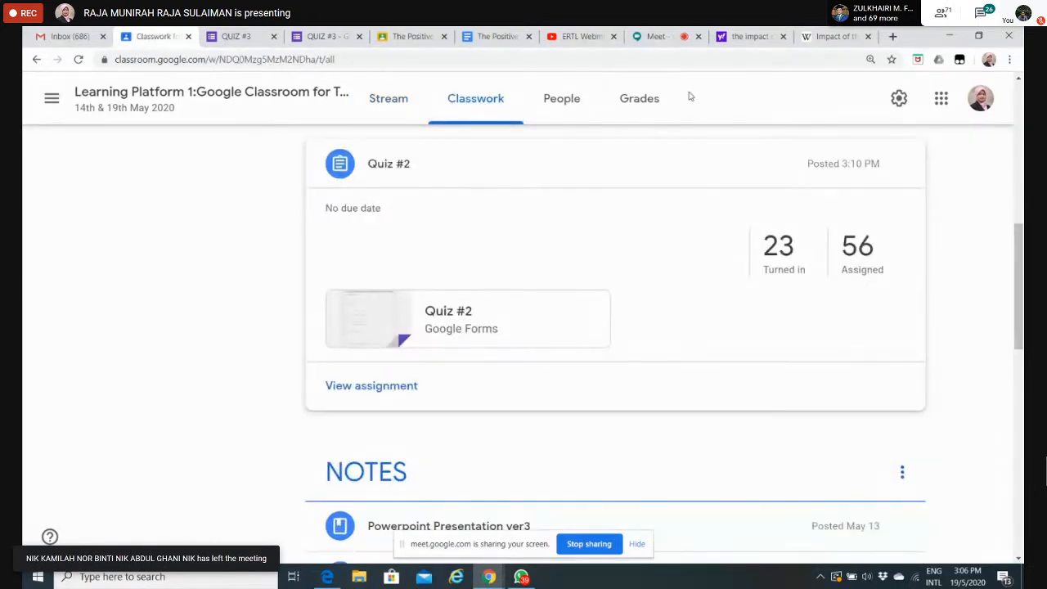
pyautogui.click(645, 103)
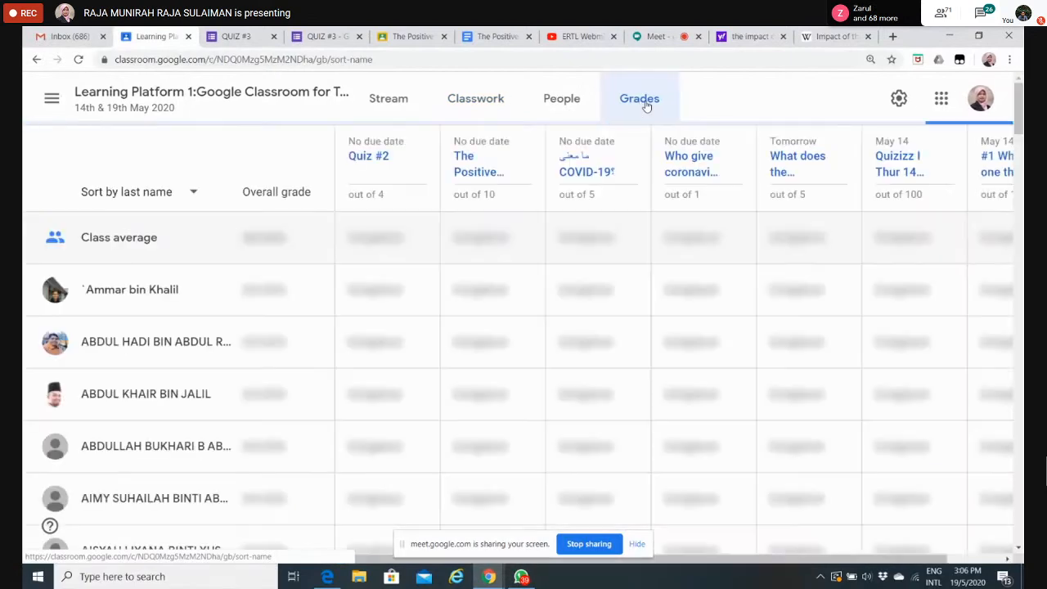